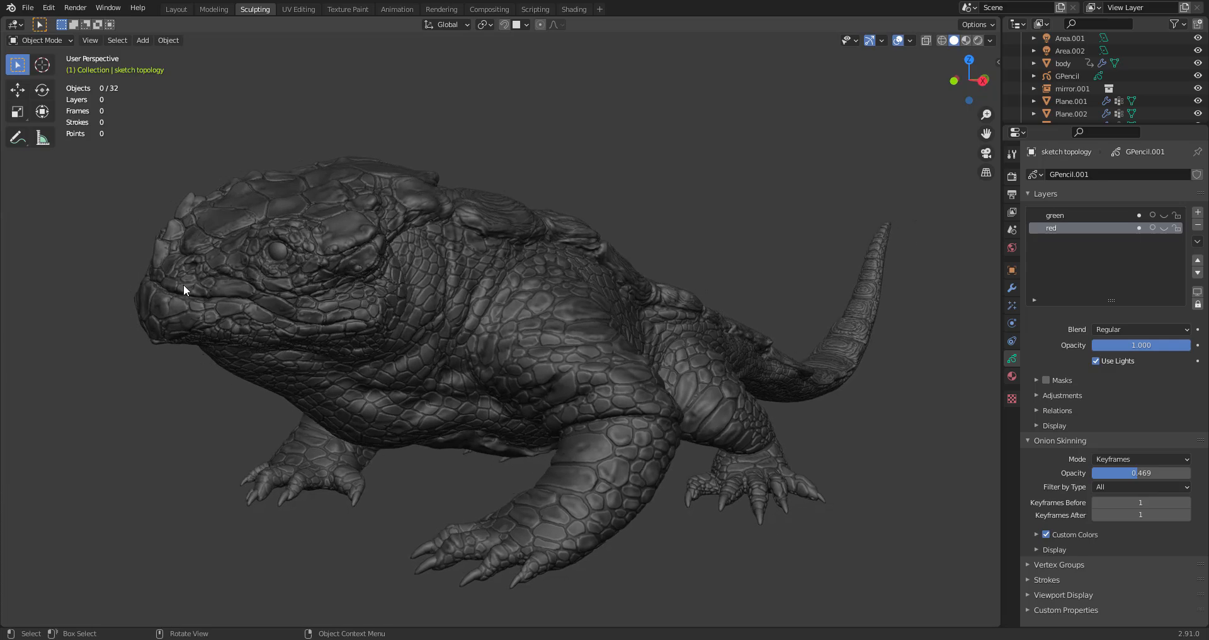
- Make the red sketch topology layer visible and inspect its guide lines on the head, back and legs
left_click(1167, 229)
mouse_move(303, 350)
middle_mouse_down()
mouse_move(339, 354)
mouse_move(380, 336)
mouse_move(376, 173)
mouse_move(617, 183)
mouse_move(644, 168)
mouse_move(558, 167)
mouse_move(574, 215)
mouse_move(472, 213)
middle_mouse_up()
scroll(369, 335, "up", 3)
scroll(369, 330, "down", 3)
scroll(472, 213, "up", 3)
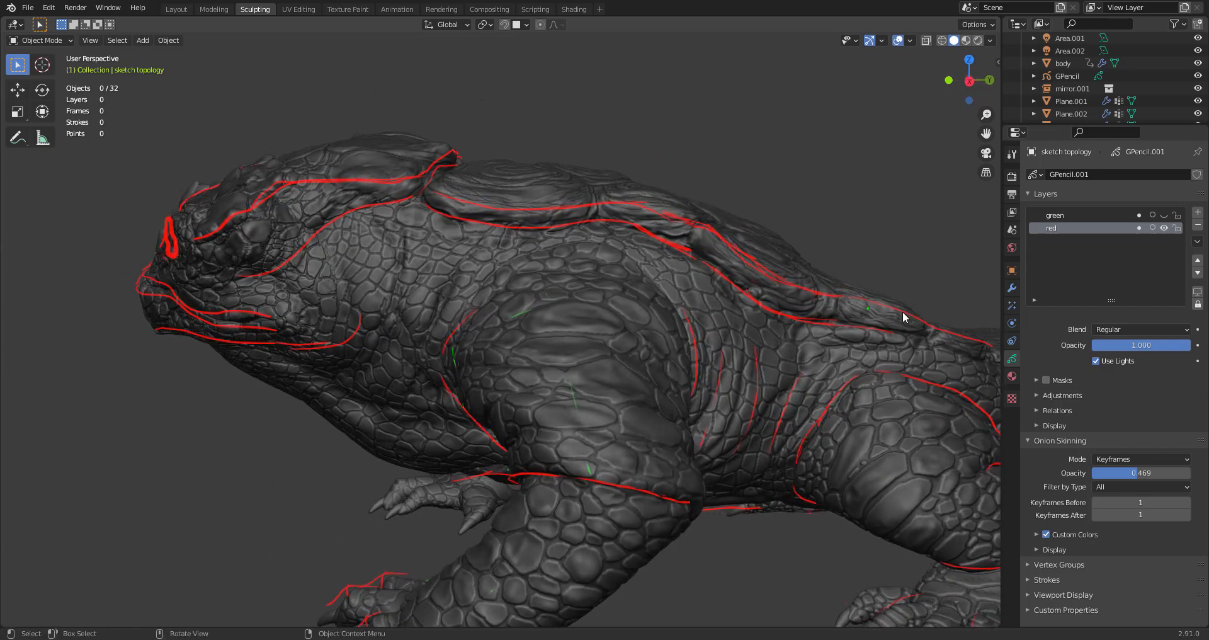
middle_click_drag(515, 488, 732, 457)
middle_click_drag(773, 418, 643, 297)
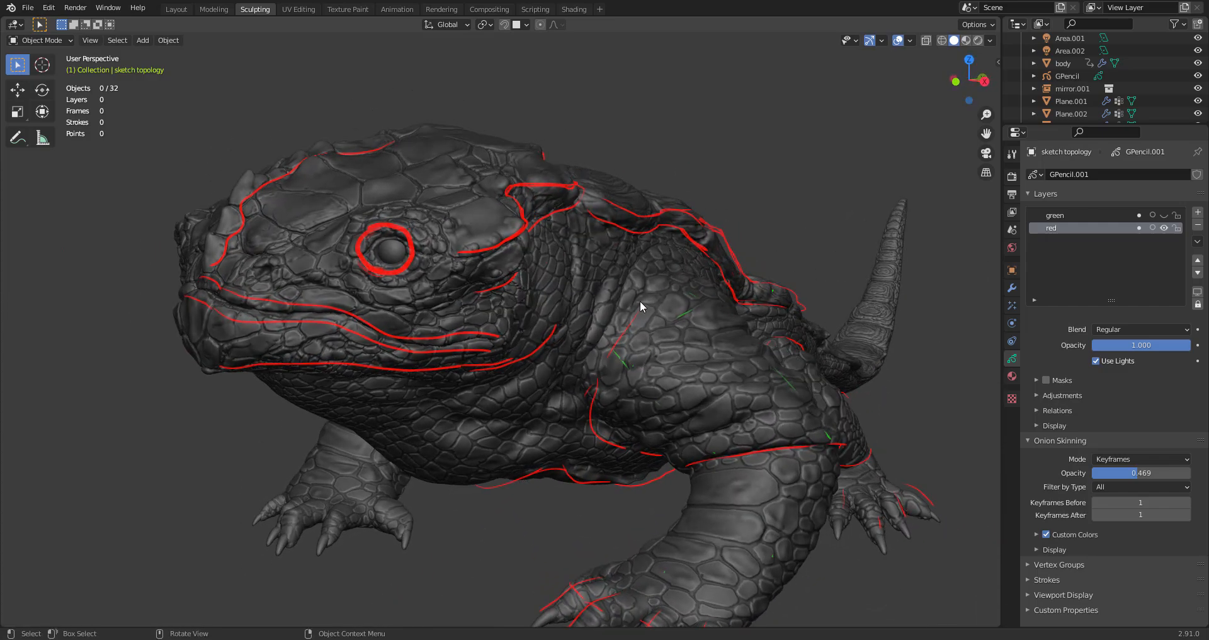
left_click_drag(643, 297, 598, 408)
key("alt+a")
middle_click_drag(600, 375, 622, 255)
mouse_move(546, 318)
middle_mouse_down()
mouse_move(588, 305)
mouse_move(572, 326)
mouse_move(534, 320)
middle_mouse_up()
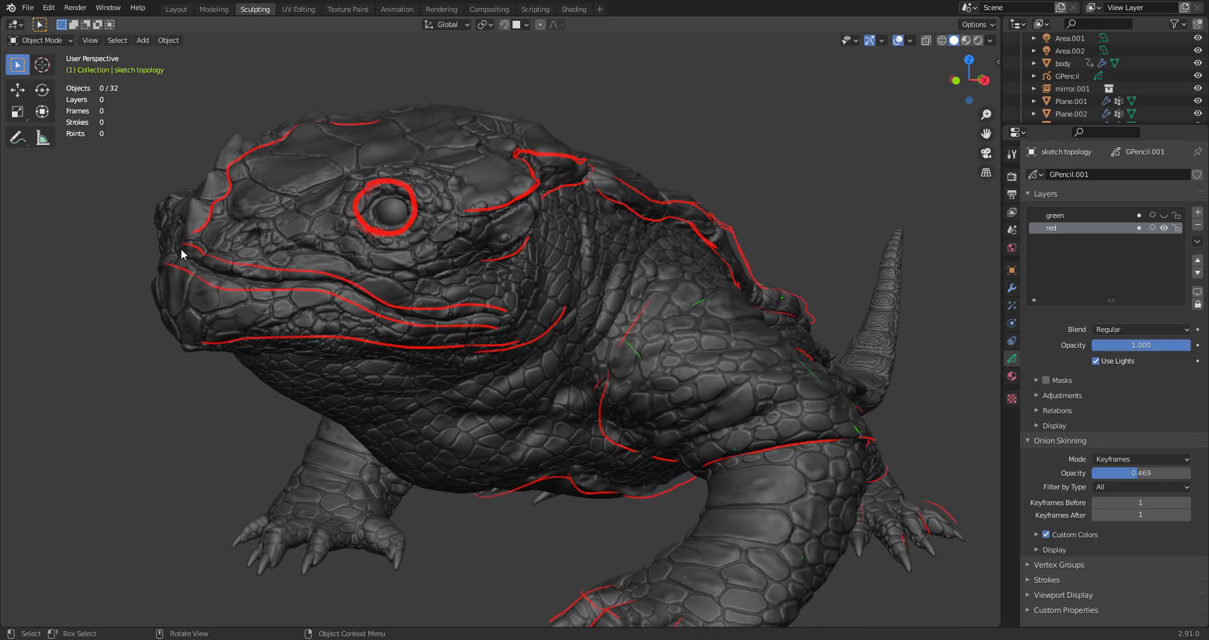
middle_click_drag(406, 286, 227, 306)
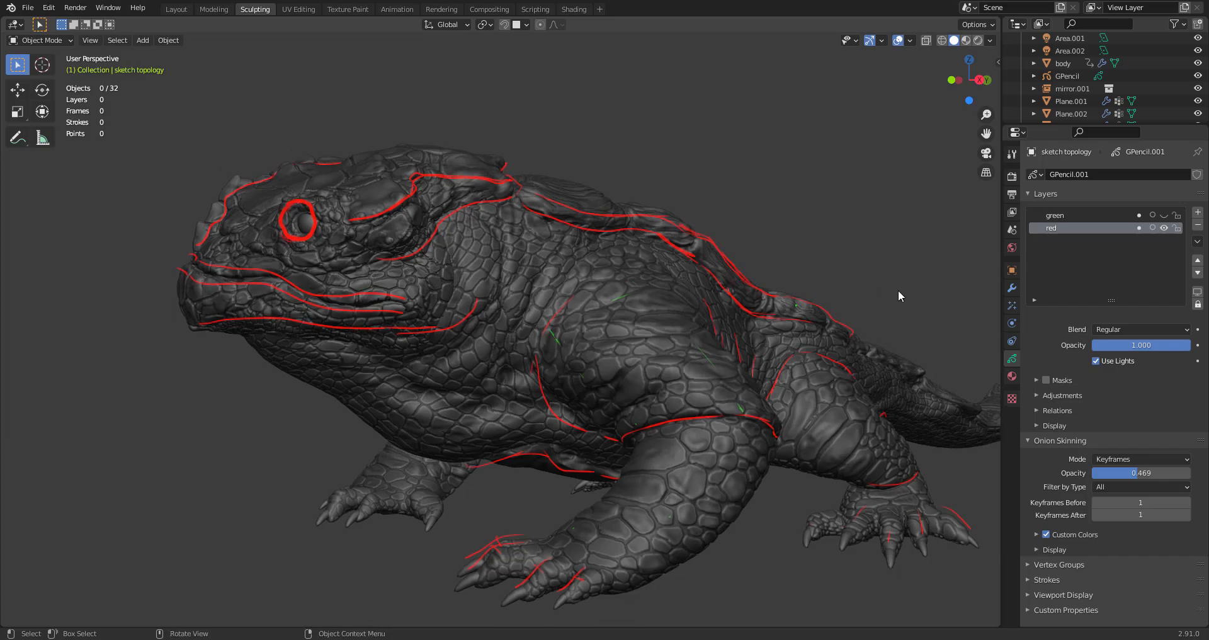
- Make the green sketch topology layer visible and inspect its edge-flow lines over the head and back
left_click(1163, 215)
middle_click_drag(636, 314, 579, 308)
middle_click_drag(679, 369, 629, 482)
scroll(658, 423, "up", 3)
middle_click_drag(658, 423, 687, 413)
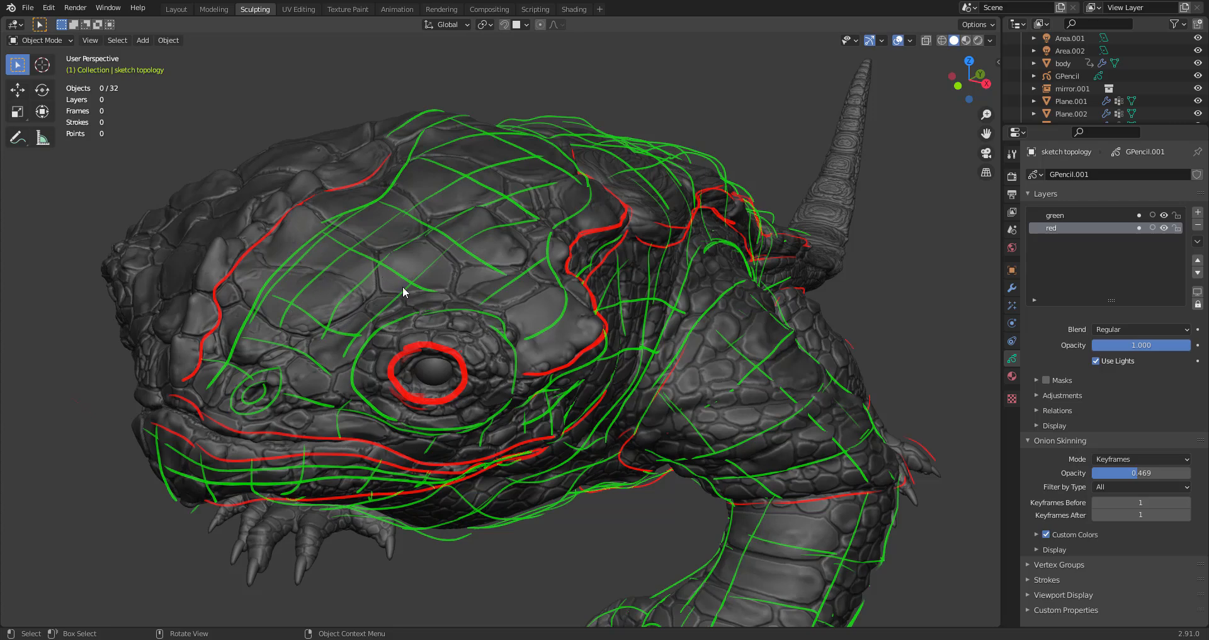
middle_click_drag(410, 276, 414, 263)
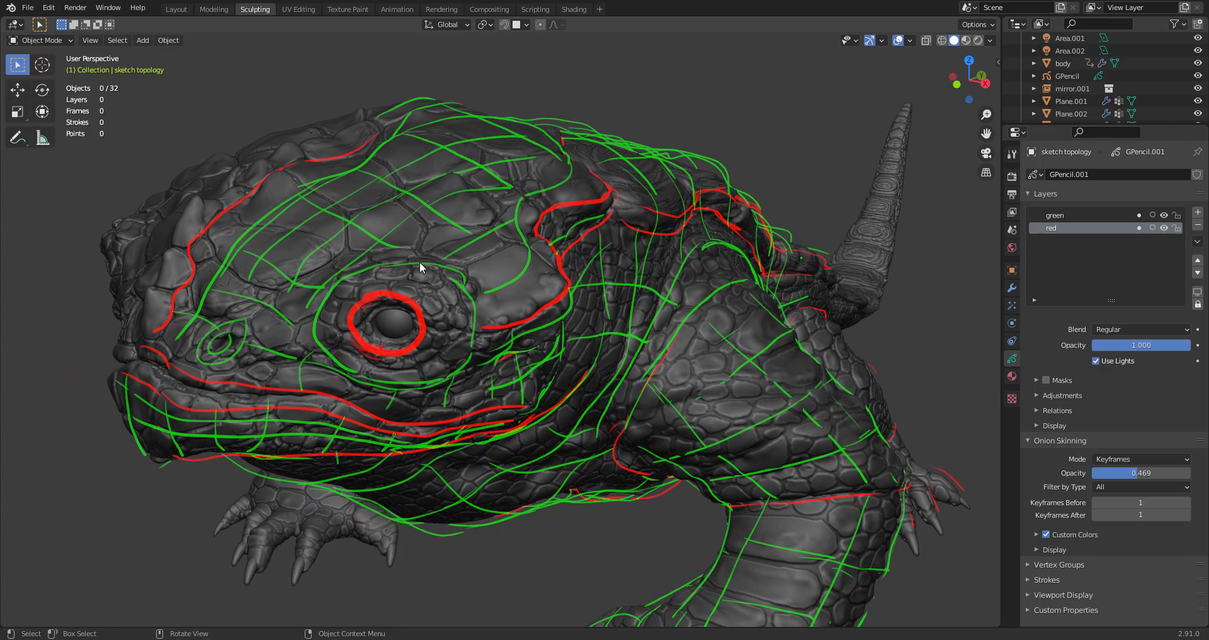
middle_click_drag(454, 249, 477, 236)
mouse_move(421, 270)
middle_mouse_down()
mouse_move(441, 254)
mouse_move(480, 264)
mouse_move(386, 264)
mouse_move(691, 275)
mouse_move(553, 284)
mouse_move(535, 346)
mouse_move(542, 324)
mouse_move(387, 282)
mouse_move(447, 252)
mouse_move(452, 226)
mouse_move(509, 341)
mouse_move(501, 352)
mouse_move(413, 282)
middle_mouse_up()
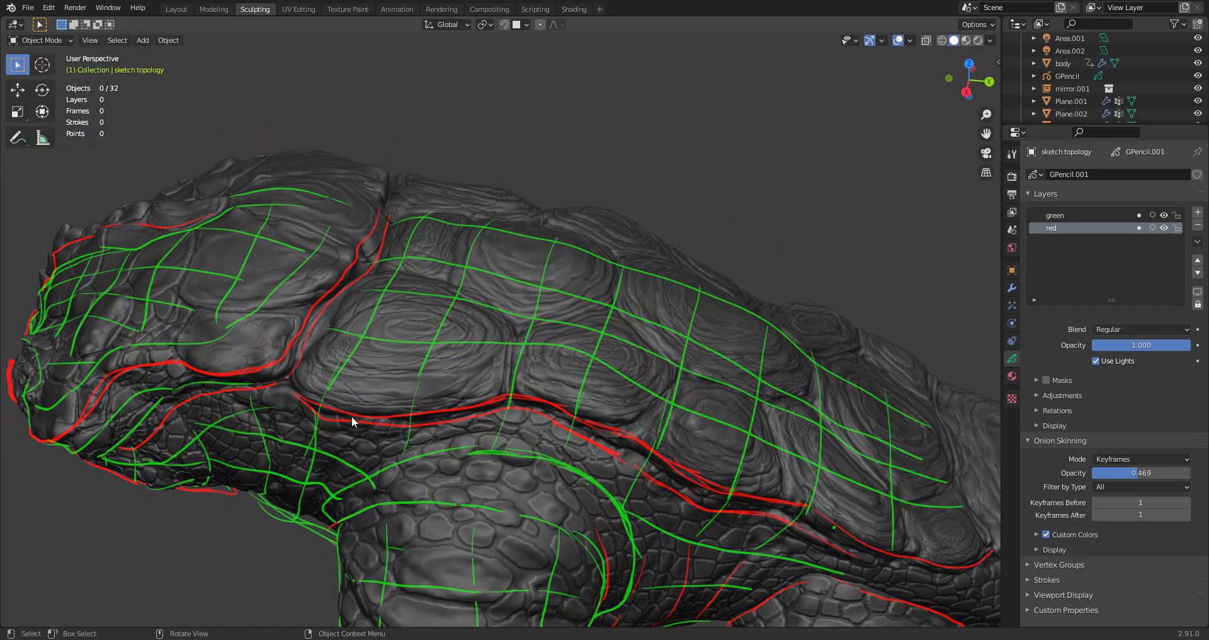
middle_click_drag(514, 390, 786, 474)
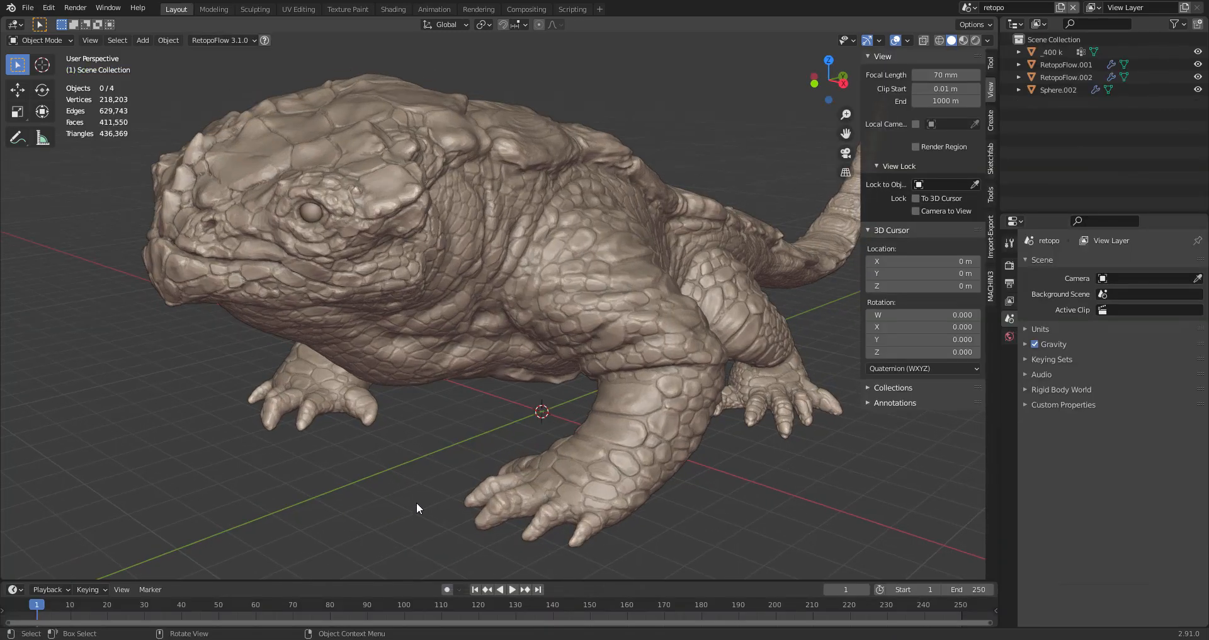
- Hide the 3D viewport's sidebar to clear space around the lizard sculpt
middle_click_drag(417, 501, 424, 483)
key("n")
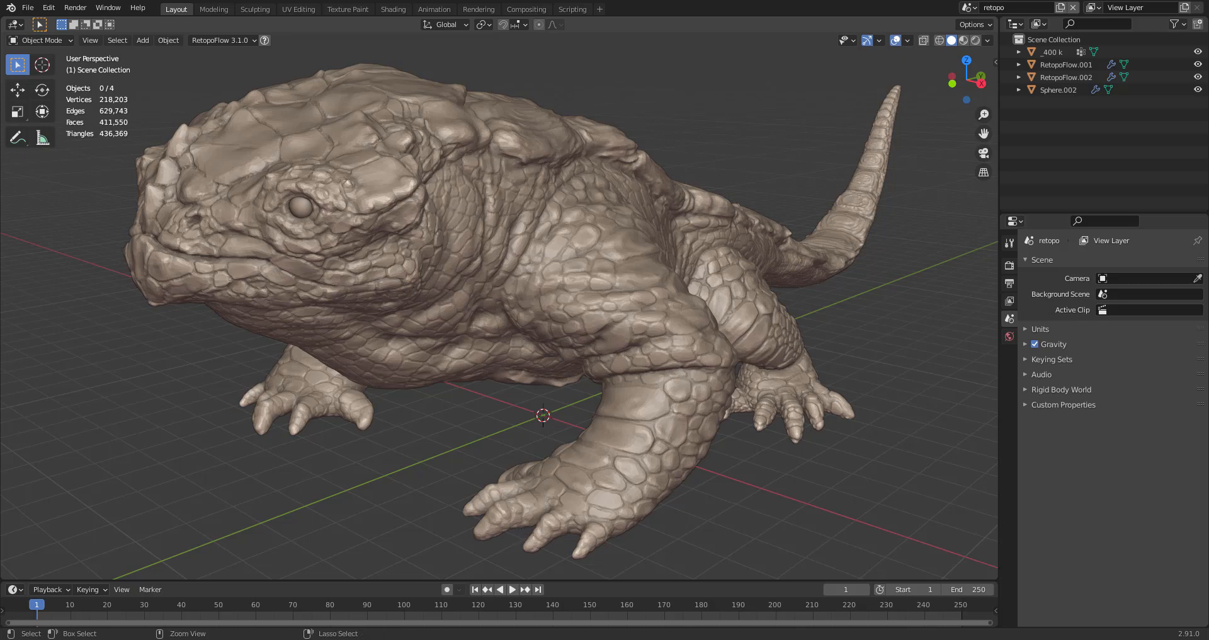
mouse_move(540, 520)
left_mouse_down()
mouse_move(633, 423)
mouse_move(612, 323)
mouse_move(555, 288)
mouse_move(572, 265)
left_mouse_up()
mouse_move(607, 198)
left_mouse_down()
mouse_move(664, 205)
mouse_move(761, 313)
mouse_move(787, 381)
left_mouse_up()
mouse_move(497, 236)
left_mouse_down()
mouse_move(453, 171)
mouse_move(346, 146)
left_mouse_up()
mouse_move(749, 221)
left_mouse_down()
mouse_move(791, 256)
mouse_move(887, 189)
left_mouse_up()
key("Escape")
mouse_move(540, 390)
middle_mouse_down()
mouse_move(614, 397)
mouse_move(591, 377)
mouse_move(583, 459)
middle_mouse_up()
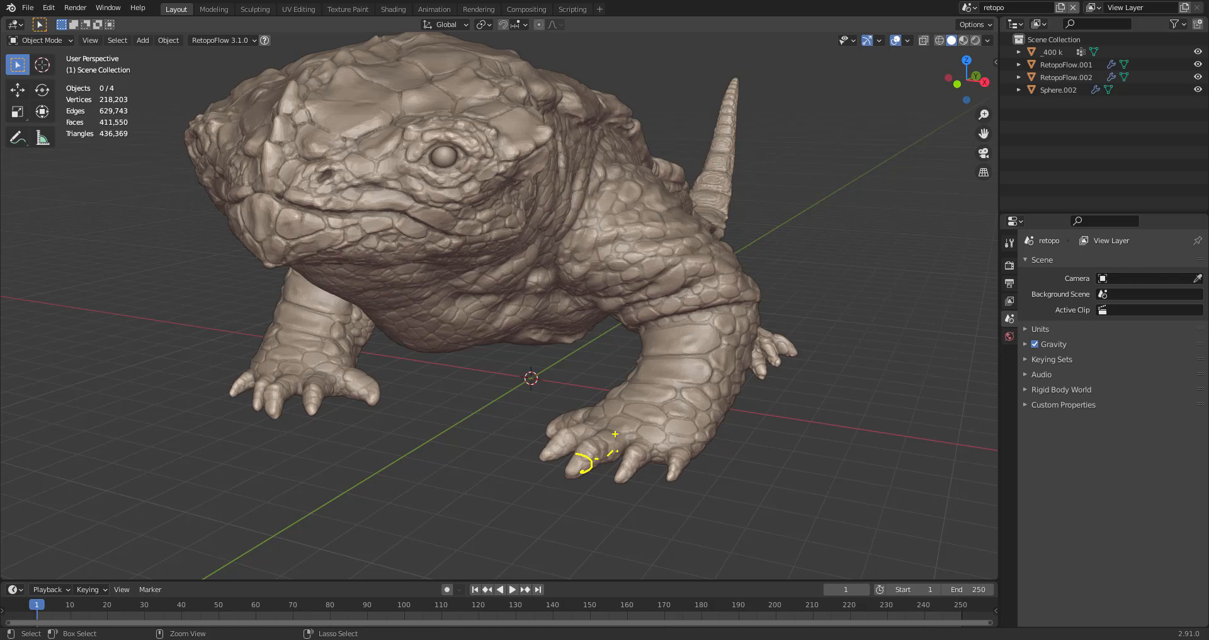
key("Escape")
mouse_move(641, 409)
middle_mouse_down()
mouse_move(651, 376)
mouse_move(621, 385)
mouse_move(625, 374)
middle_mouse_up()
key("ctrl")
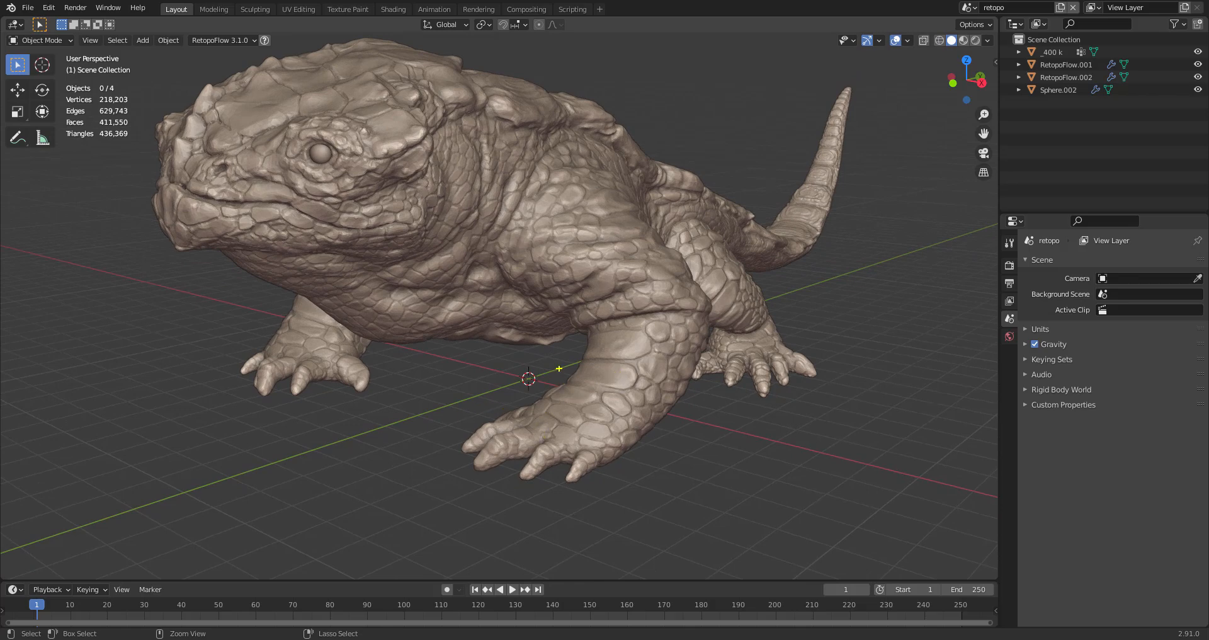
mouse_move(579, 382)
left_mouse_down("ctrl")
mouse_move(539, 239)
mouse_move(451, 216)
left_mouse_up("ctrl")
key("Escape")
key("ctrl+2")
mouse_move(232, 96)
left_mouse_down("ctrl")
mouse_move(175, 155)
mouse_move(371, 252)
mouse_move(423, 79)
mouse_move(228, 102)
left_mouse_up("ctrl")
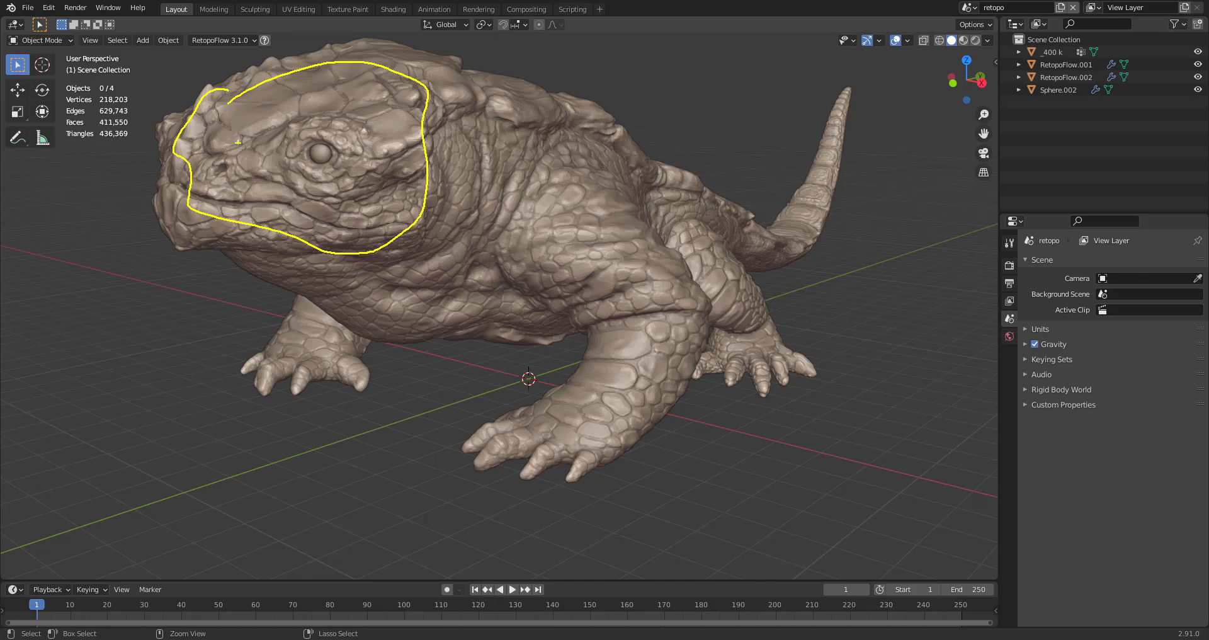
mouse_move(376, 186)
left_mouse_down("ctrl")
mouse_move(469, 191)
mouse_move(516, 232)
left_mouse_up("ctrl")
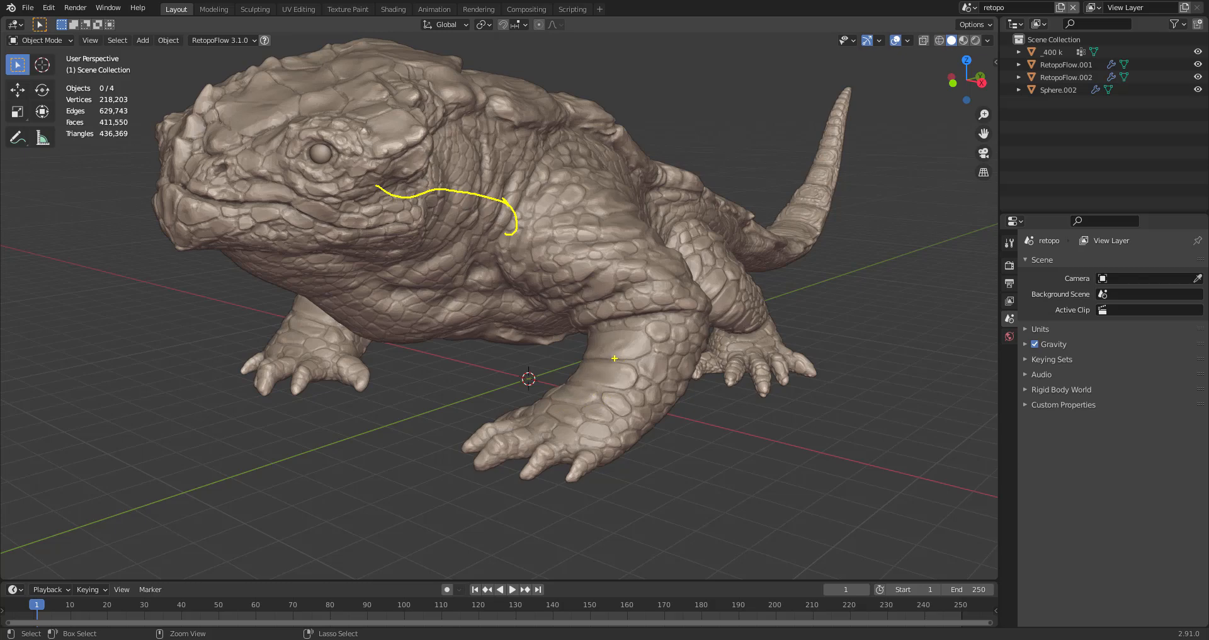
mouse_move(615, 361)
middle_mouse_down()
mouse_move(561, 396)
mouse_move(600, 354)
mouse_move(591, 368)
middle_mouse_up()
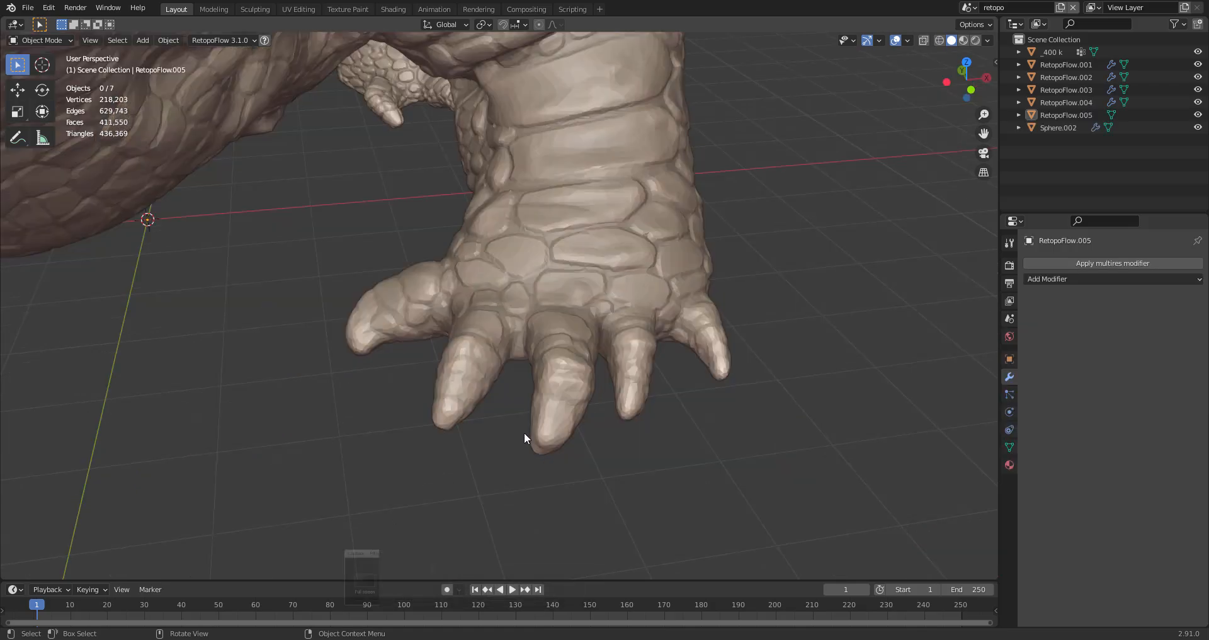
- Put the high-poly _400 k sculpt mesh in Edit Mode with X-ray display on
middle_click_drag(527, 437, 568, 348)
left_click(542, 379)
key("ctrl+Tab")
left_click(674, 345)
mouse_move(655, 345)
middle_mouse_down()
mouse_move(661, 332)
mouse_move(629, 314)
mouse_move(547, 308)
middle_mouse_up()
key("z")
left_click(546, 377)
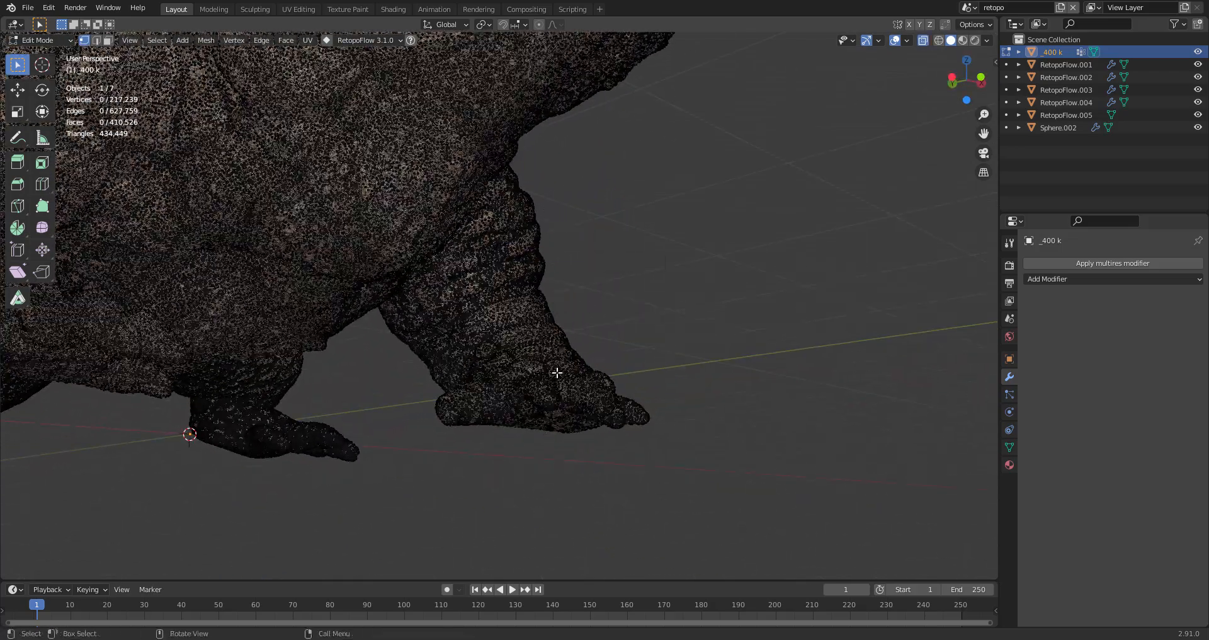
- Lasso-select the lower front left leg and foot, and add a Mask modifier to the sculpt mesh
mouse_move(551, 188)
right_mouse_down("ctrl")
mouse_move(360, 356)
mouse_move(772, 327)
mouse_move(749, 378)
right_mouse_up("ctrl")
mouse_move(750, 378)
middle_mouse_down()
mouse_move(640, 445)
mouse_move(735, 373)
middle_mouse_up()
scroll(735, 373, "up", 1)
left_click(1084, 278)
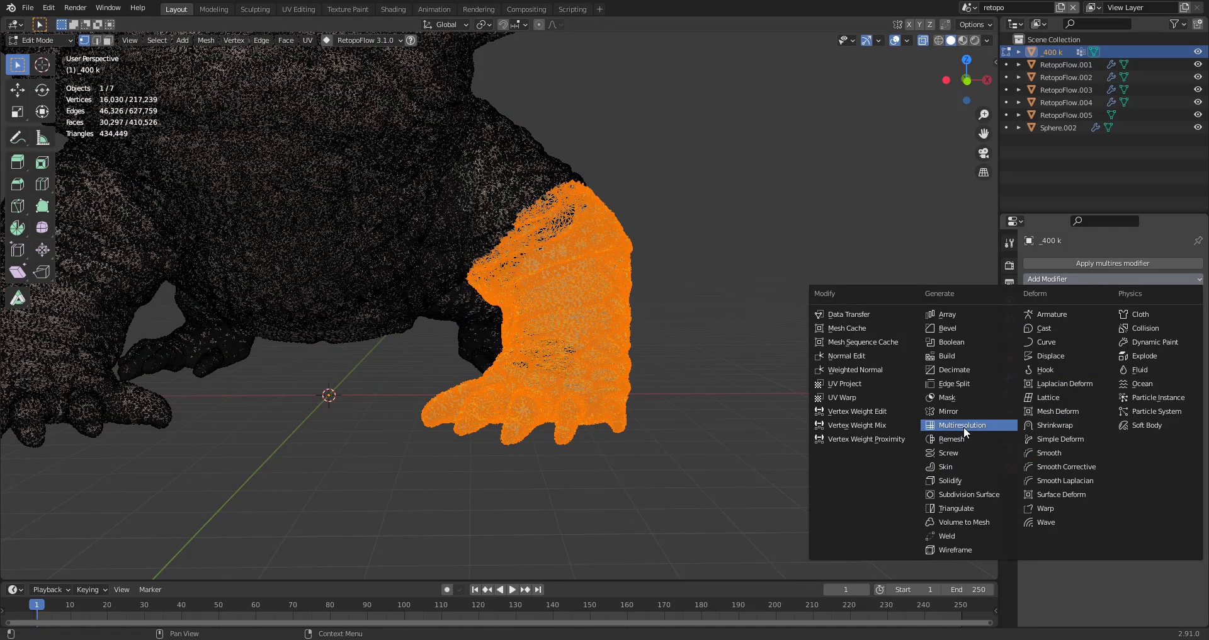
left_click(965, 398)
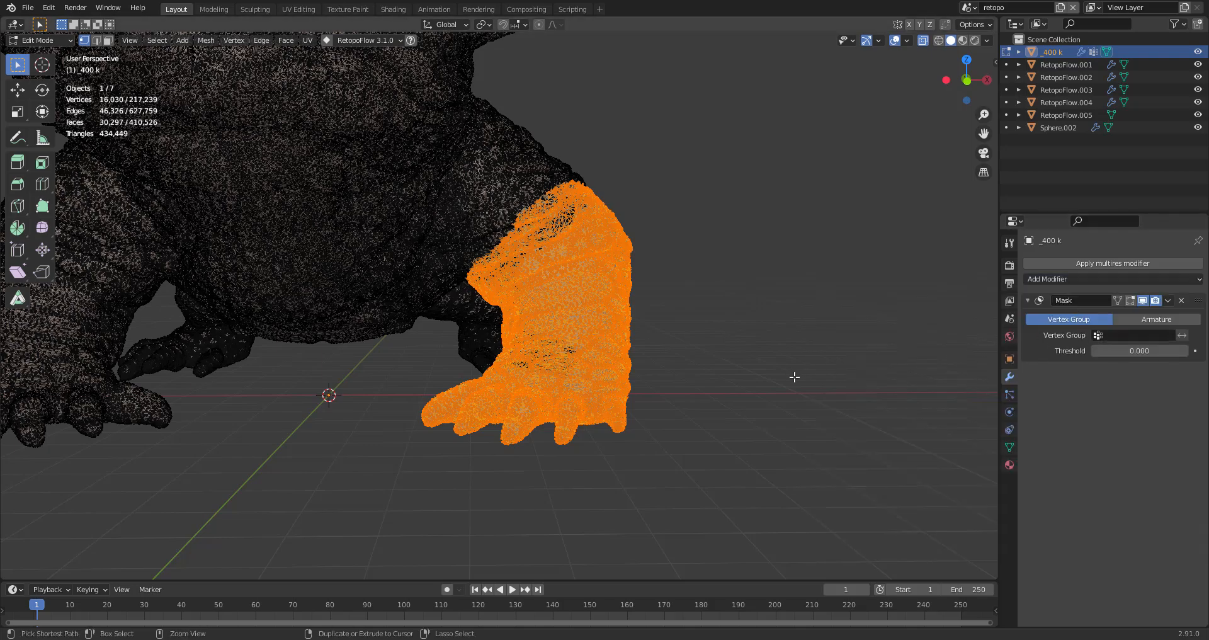
middle_click_drag(774, 376, 655, 347)
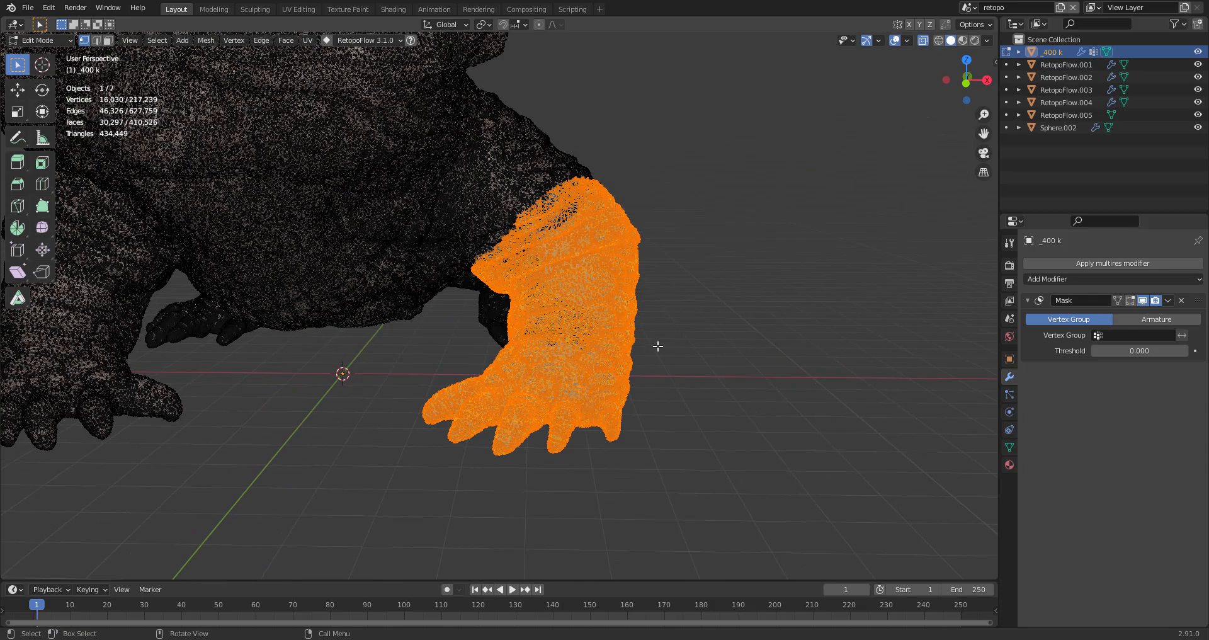
- Assign the selected leg vertices to a new vertex group
key("ctrl+g")
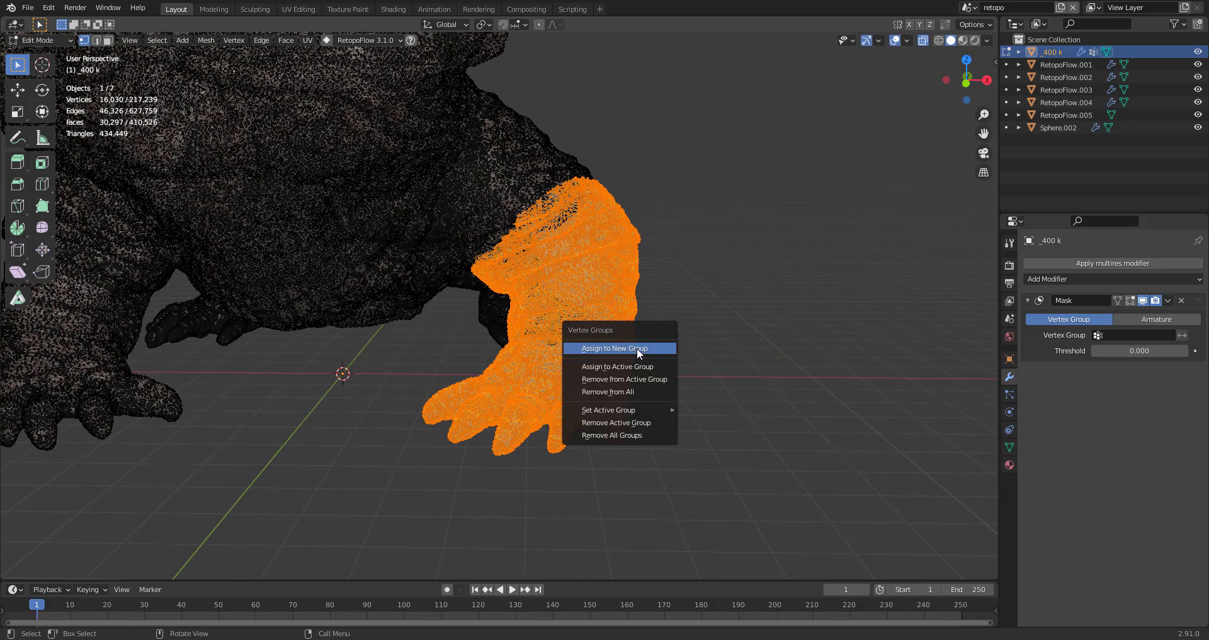
left_click(636, 349)
left_click(1010, 447)
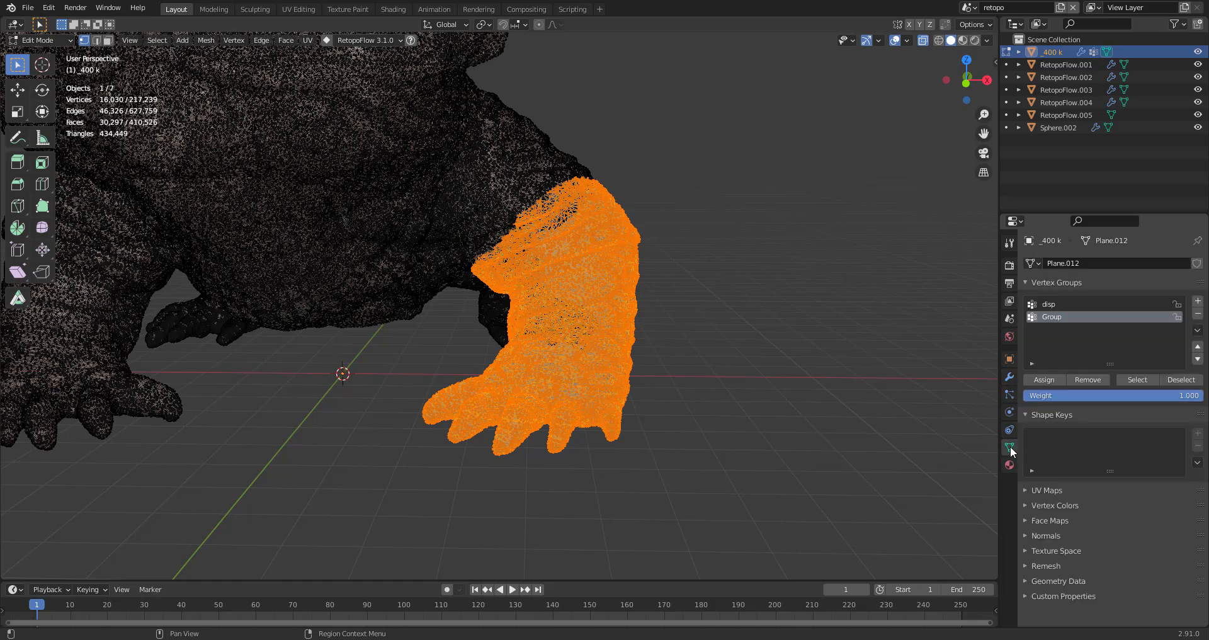
left_click(1009, 376)
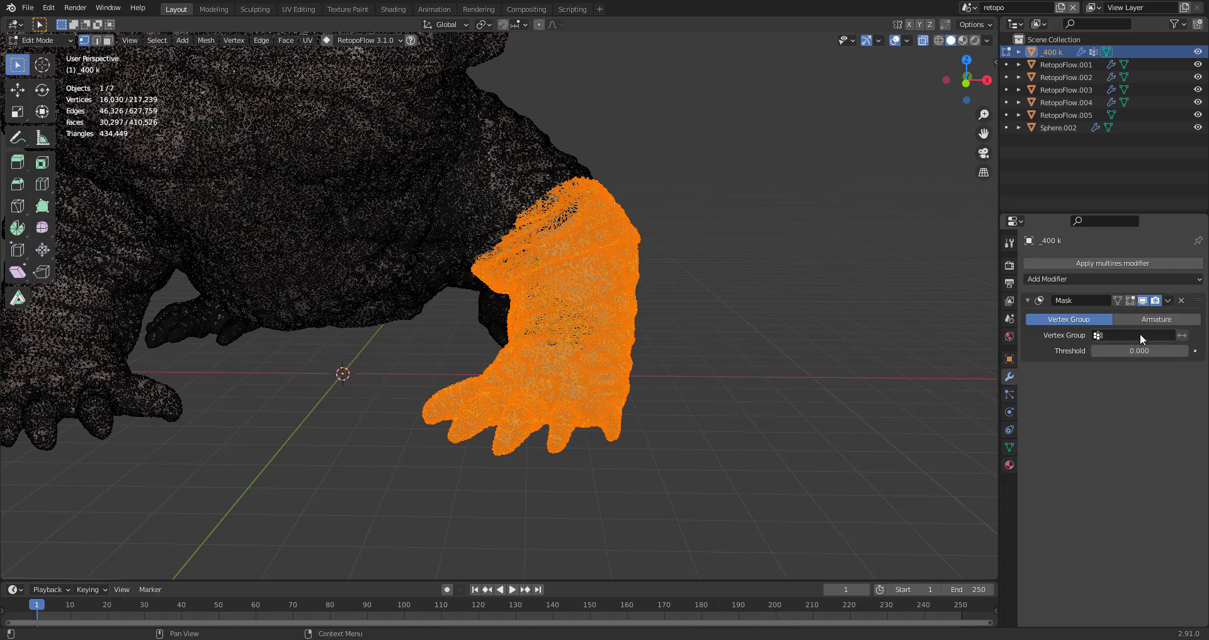
- Set the Mask modifier's vertex group to Group and return to Object Mode with nothing selected
left_click(1097, 335)
left_click(1117, 367)
key("ctrl+Tab")
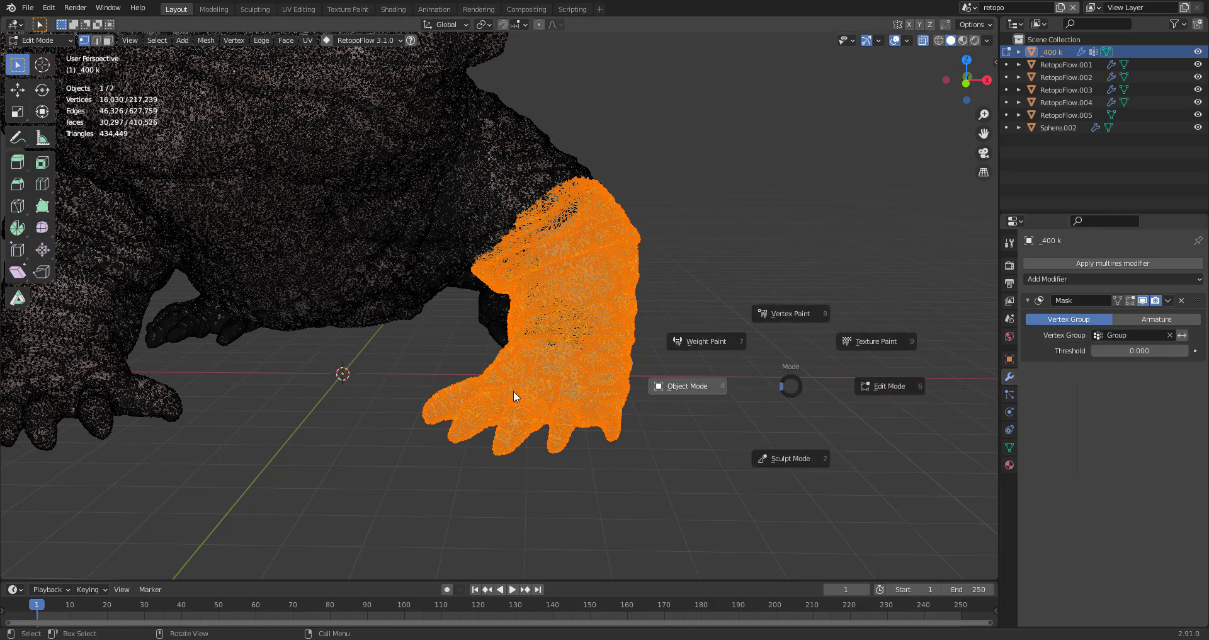
left_click(550, 391)
key("alt+a")
mouse_move(536, 484)
middle_mouse_down()
mouse_move(707, 472)
mouse_move(564, 474)
mouse_move(568, 515)
mouse_move(542, 491)
middle_mouse_up()
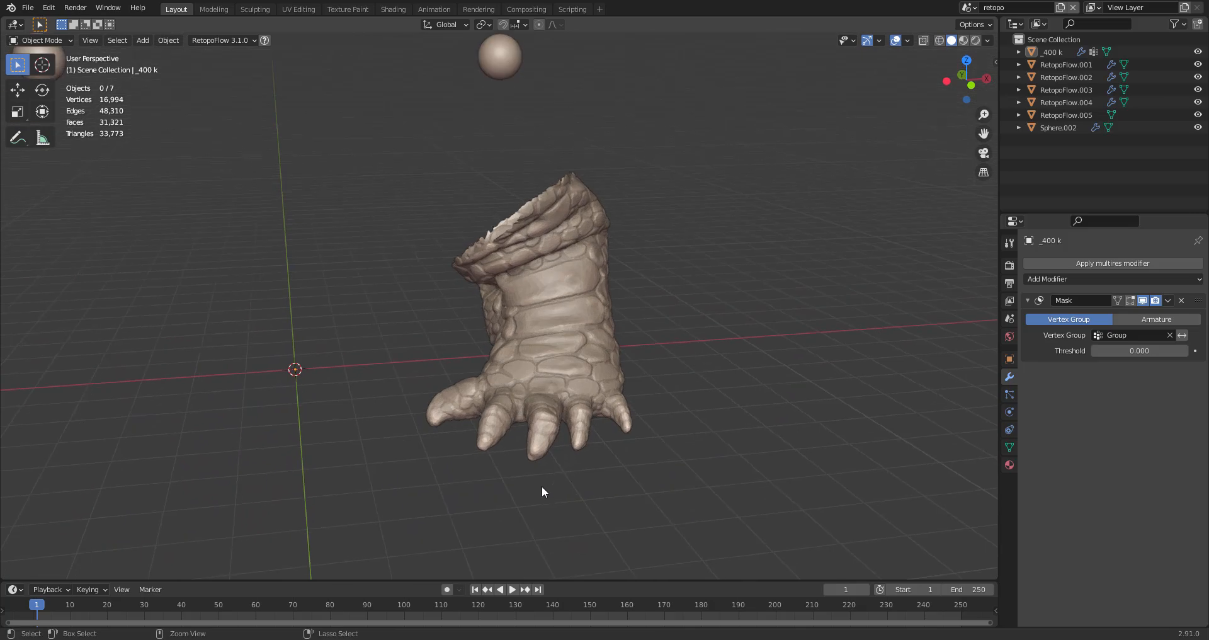
- Start RetopoFlow on the isolated foot and switch to the Contours tool
scroll(542, 491, "up", 3)
left_click(366, 374)
left_click(221, 41)
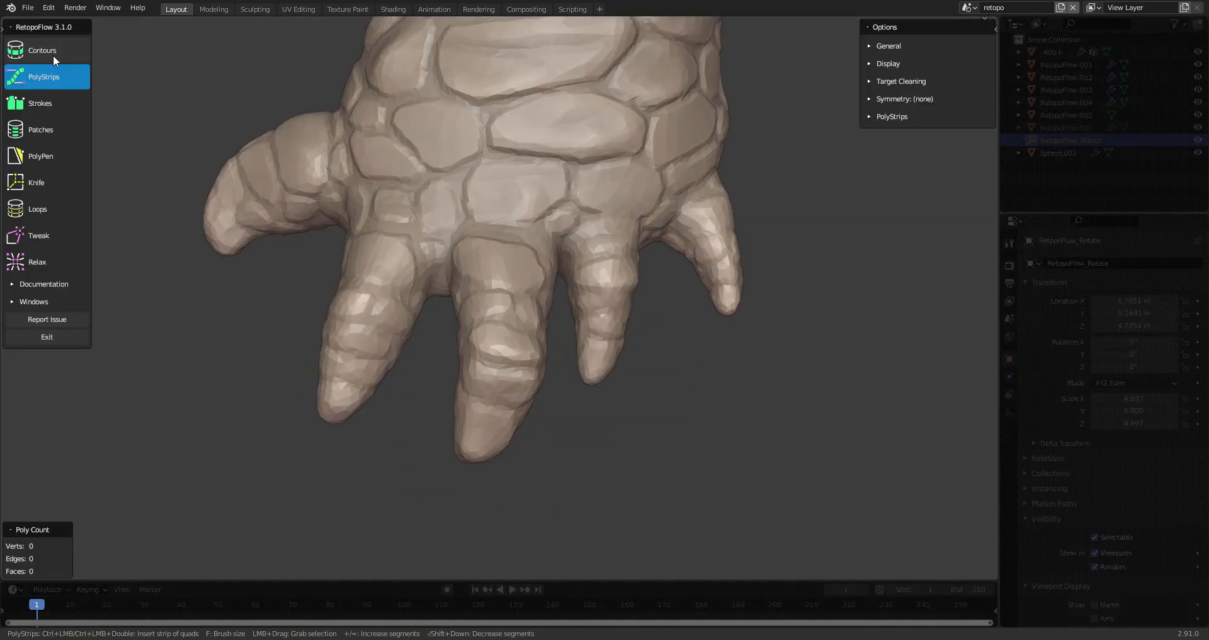
left_click(54, 57)
middle_click_drag(443, 383, 464, 402)
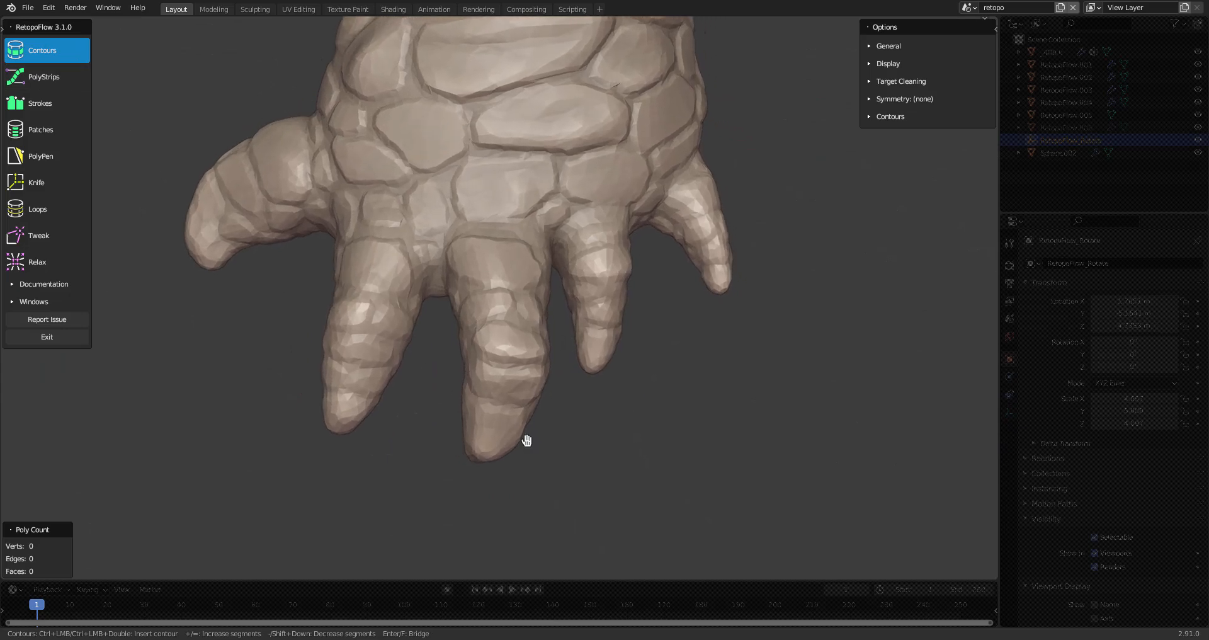
middle_click_drag(530, 440, 455, 448)
left_click_drag(428, 437, 519, 448, "ctrl")
left_click_drag(426, 409, 559, 424, "ctrl")
left_click_drag(432, 359, 547, 375, "ctrl")
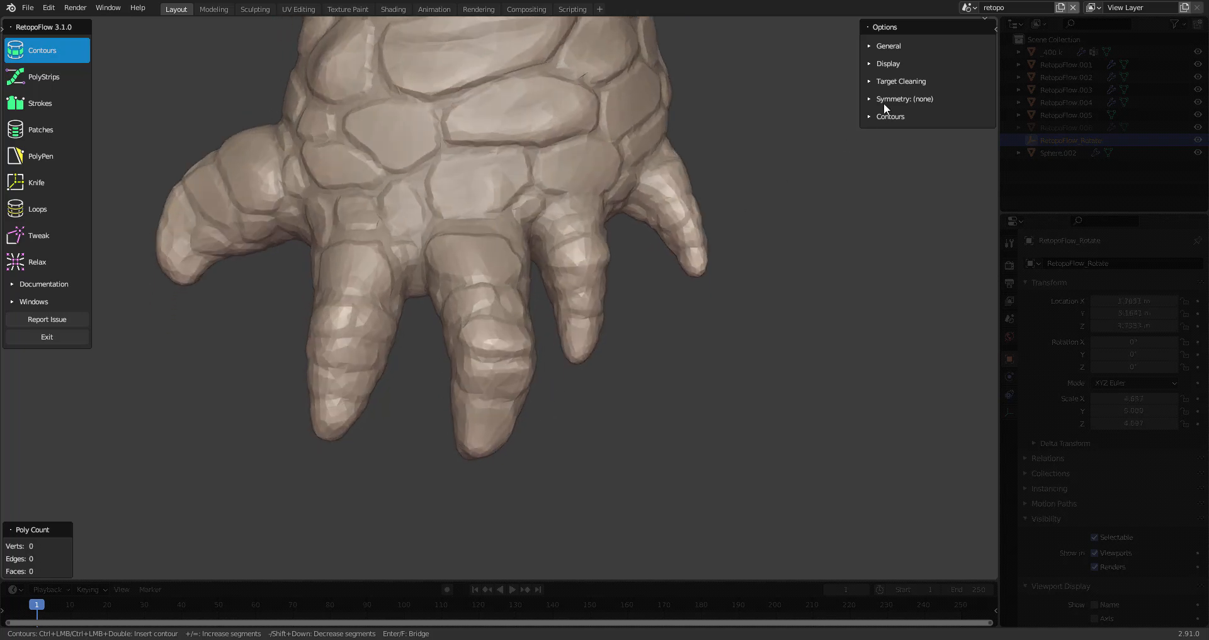
- Show the Contours options and cut a contour with 8 segments around the tip of the middle toe
left_click(881, 116)
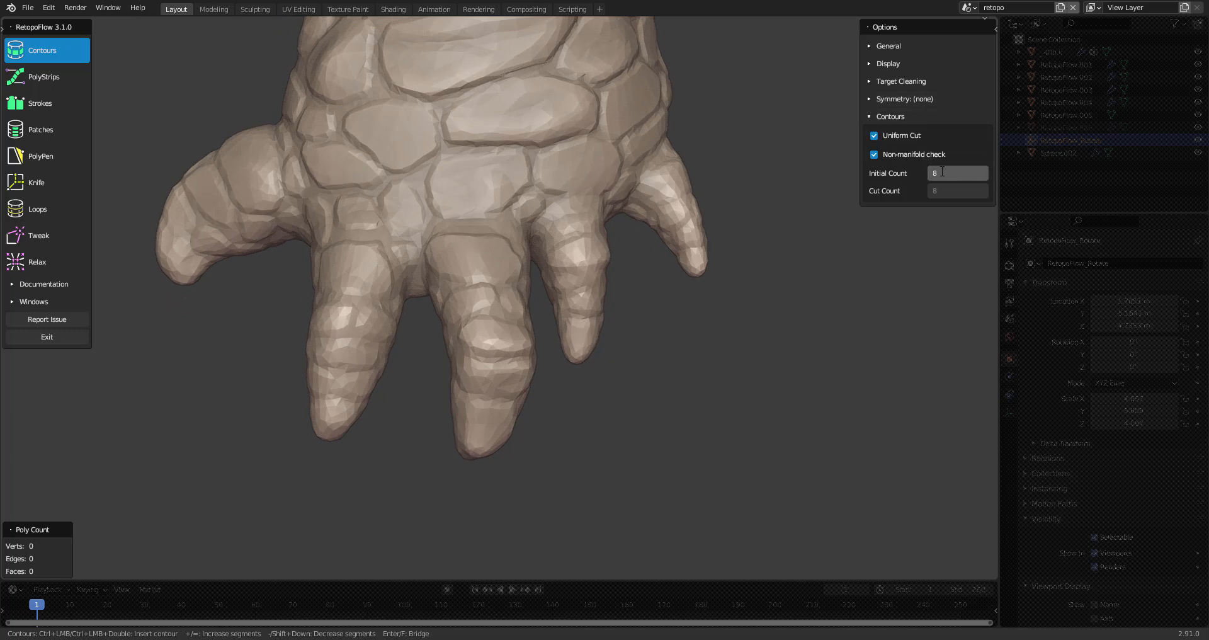
middle_click_drag(640, 442, 393, 381)
left_click_drag(349, 445, 457, 461, "ctrl")
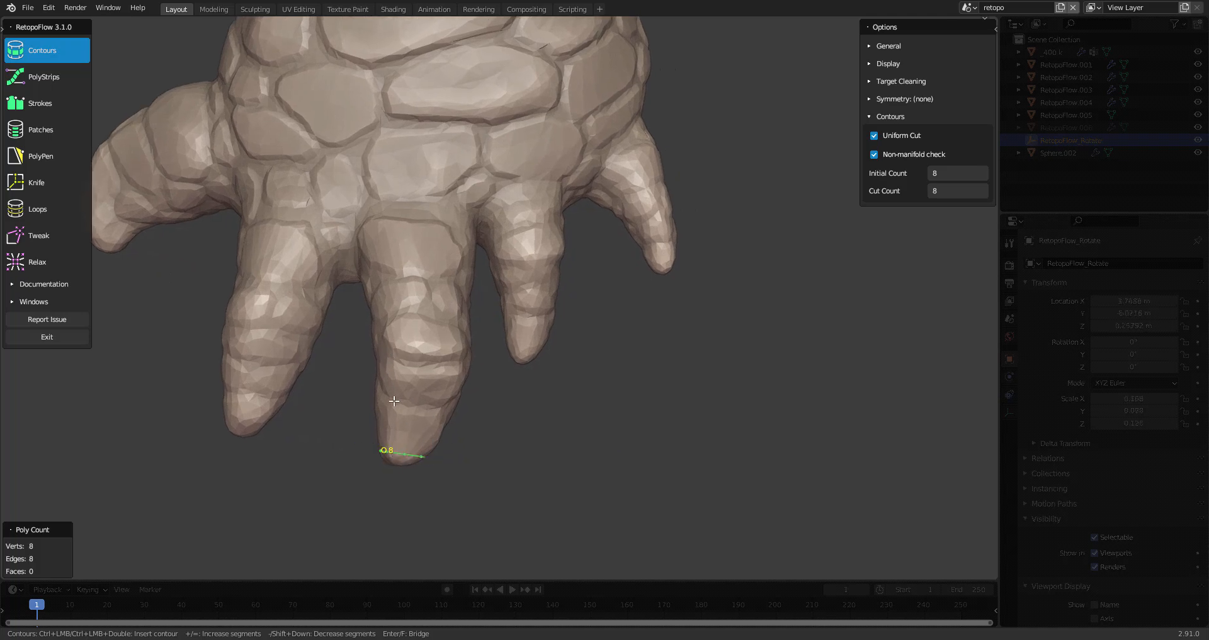
- Cut four more 8-segment contours around the middle toe, spaced from near the tip up to its base
middle_click_drag(413, 431, 405, 418)
left_click_drag(359, 397, 480, 420, "ctrl")
middle_click_drag(460, 392, 378, 358)
left_click_drag(378, 358, 485, 375, "ctrl")
middle_click_drag(485, 375, 368, 308)
left_click_drag(368, 308, 483, 304, "ctrl")
middle_click_drag(389, 281, 369, 282)
left_click_drag(351, 263, 486, 242, "ctrl")
mouse_move(416, 254)
middle_mouse_down()
mouse_move(398, 249)
mouse_move(485, 315)
mouse_move(548, 329)
mouse_move(550, 316)
mouse_move(548, 372)
middle_mouse_up()
scroll(548, 371, "down", 3)
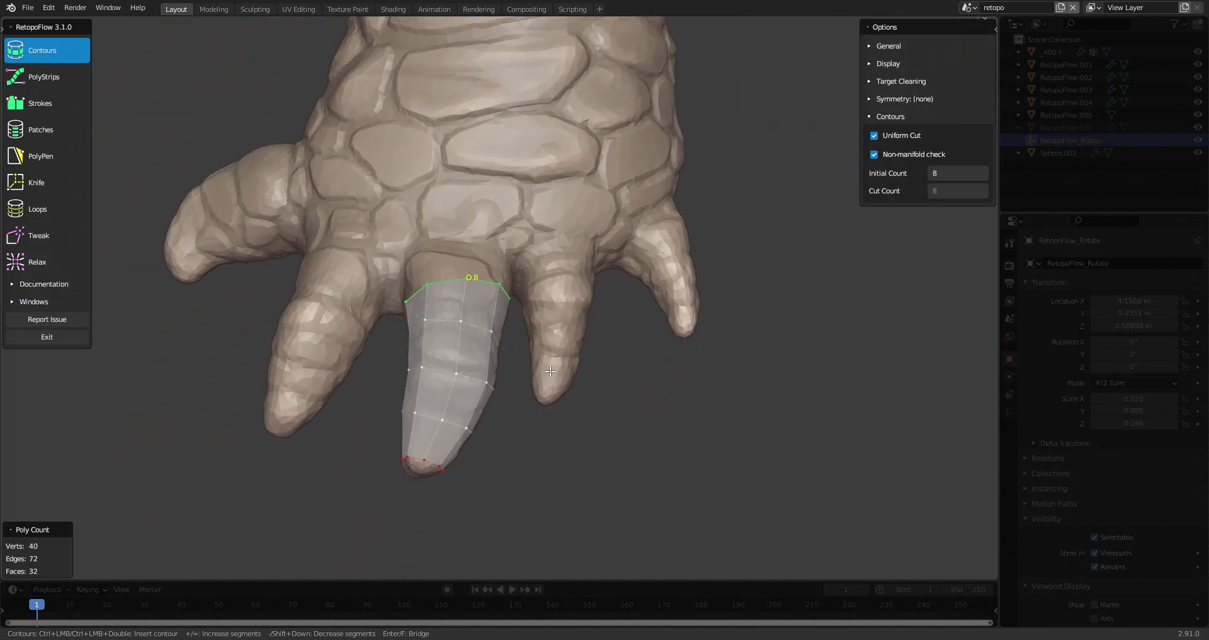
scroll(448, 396, "up", 1)
scroll(531, 372, "up", 1)
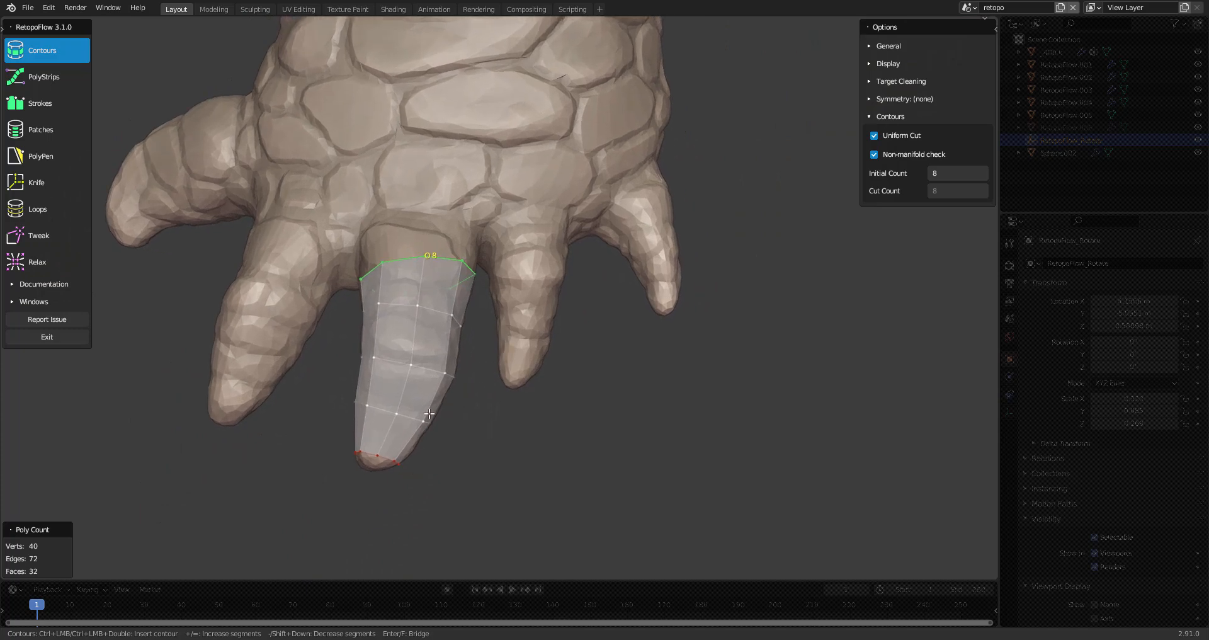
left_click_drag(358, 448, 409, 457, "ctrl")
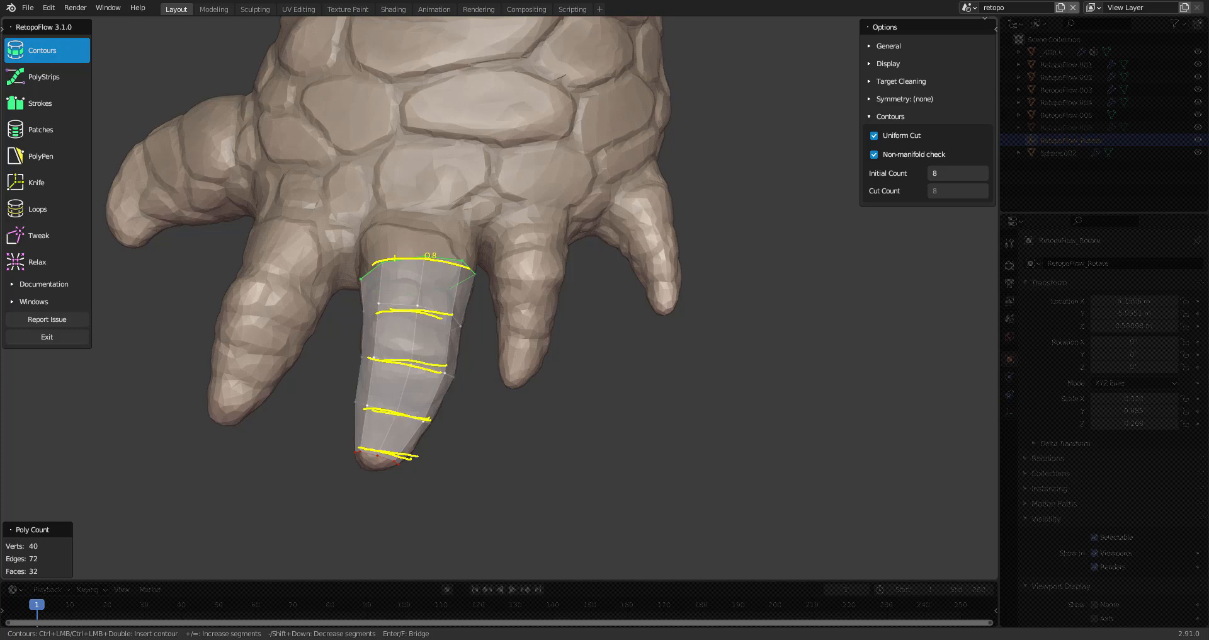
- Close the open tip of the middle toe with four PolyPen quads meeting at one central vertex
mouse_move(463, 451)
middle_mouse_down()
mouse_move(493, 337)
mouse_move(474, 379)
mouse_move(466, 331)
mouse_move(450, 348)
mouse_move(453, 323)
middle_mouse_up()
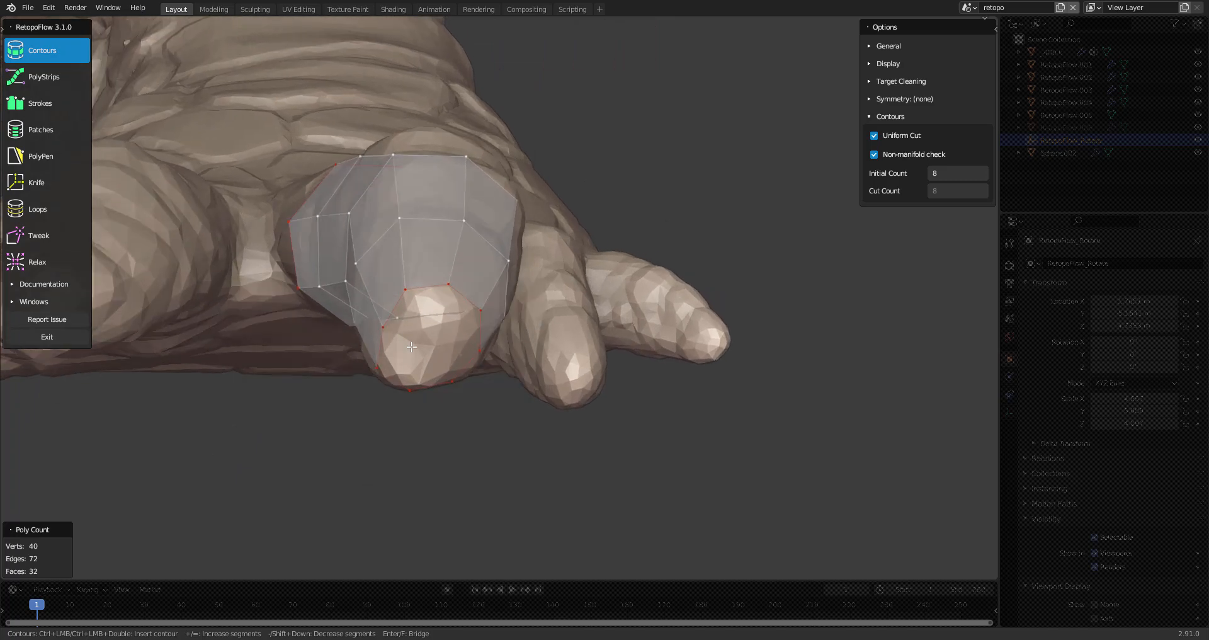
key("grave")
left_click(428, 440)
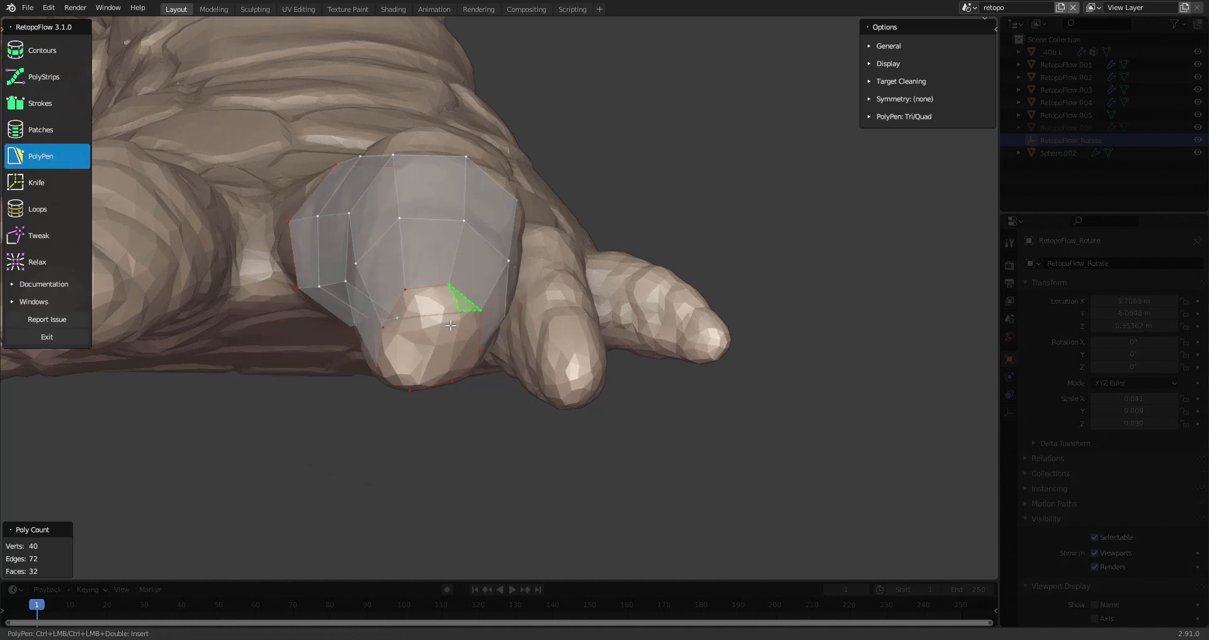
left_click(437, 334, "ctrl")
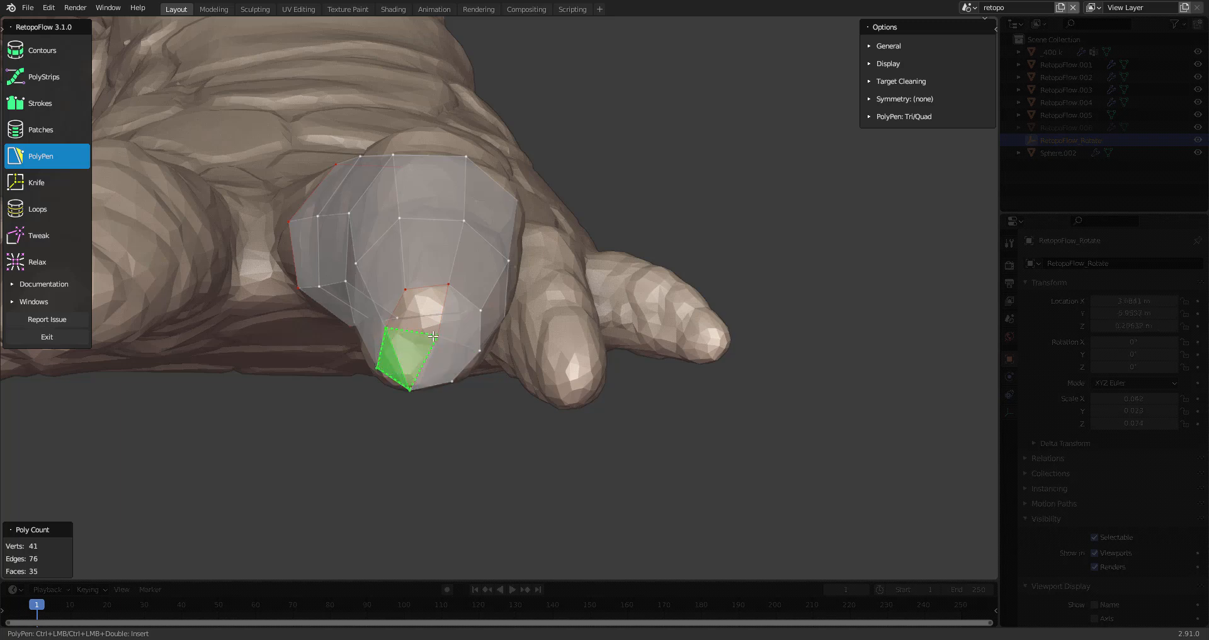
left_click(426, 291)
middle_click_drag(471, 323, 391, 472)
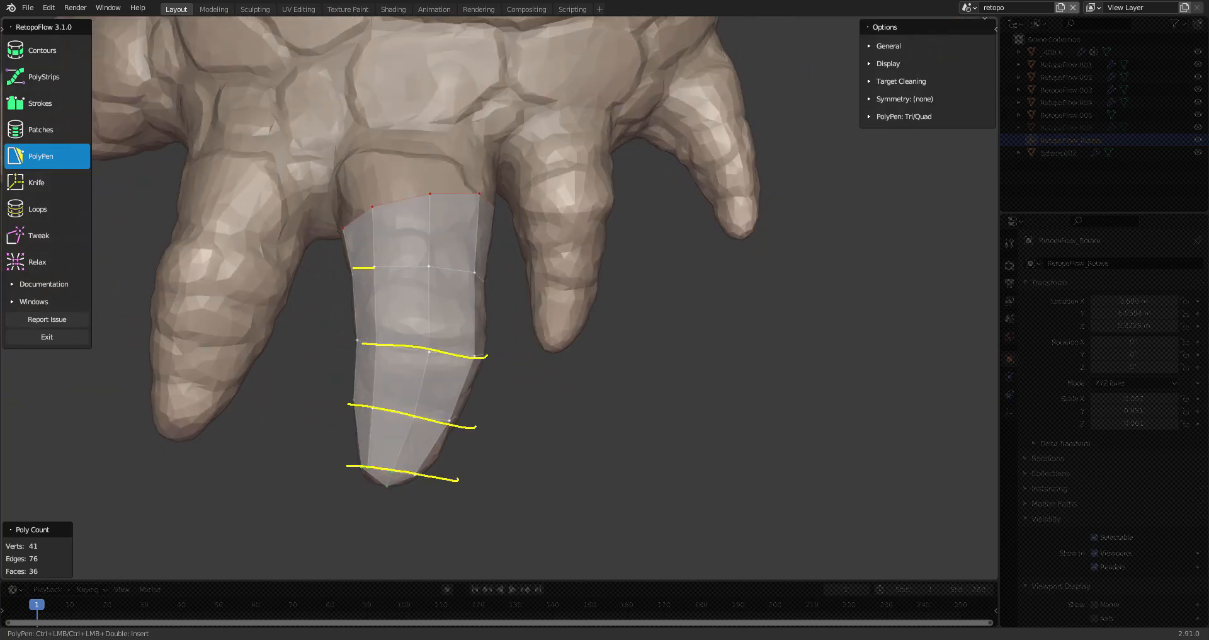
- Cut five 8-segment contours with the Contours tool around the shorter toe beside the middle toe, from near its tip to its base
mouse_move(501, 337)
middle_mouse_down()
mouse_move(585, 351)
mouse_move(486, 373)
middle_mouse_up()
left_click(55, 49)
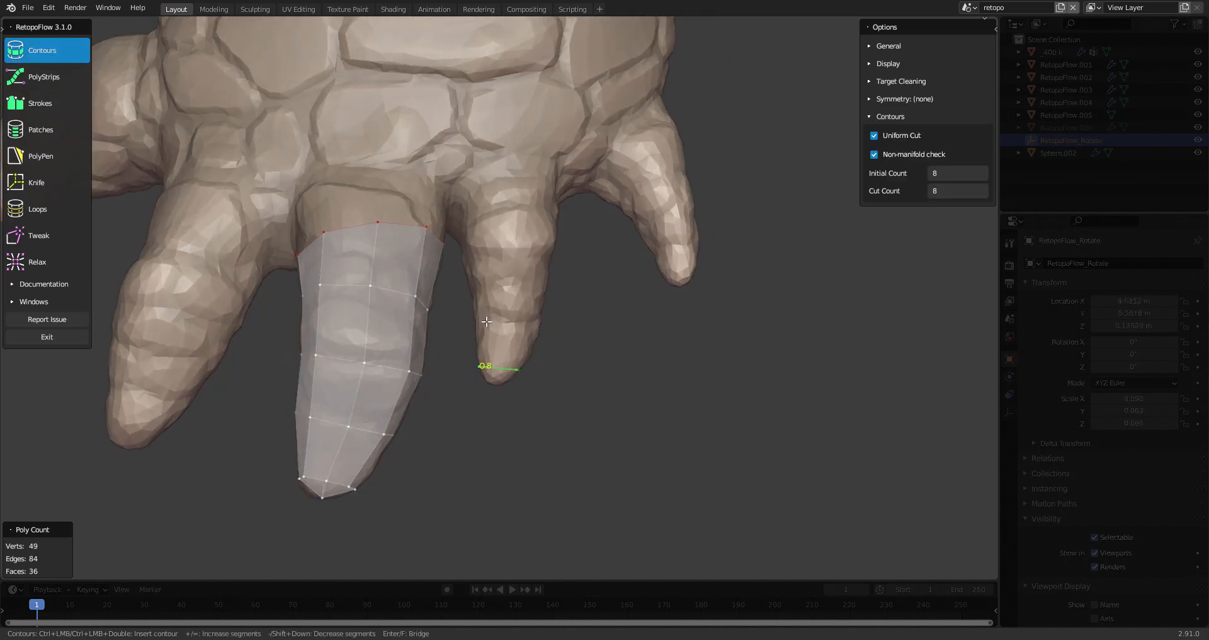
left_click_drag(551, 332, 549, 332, "ctrl")
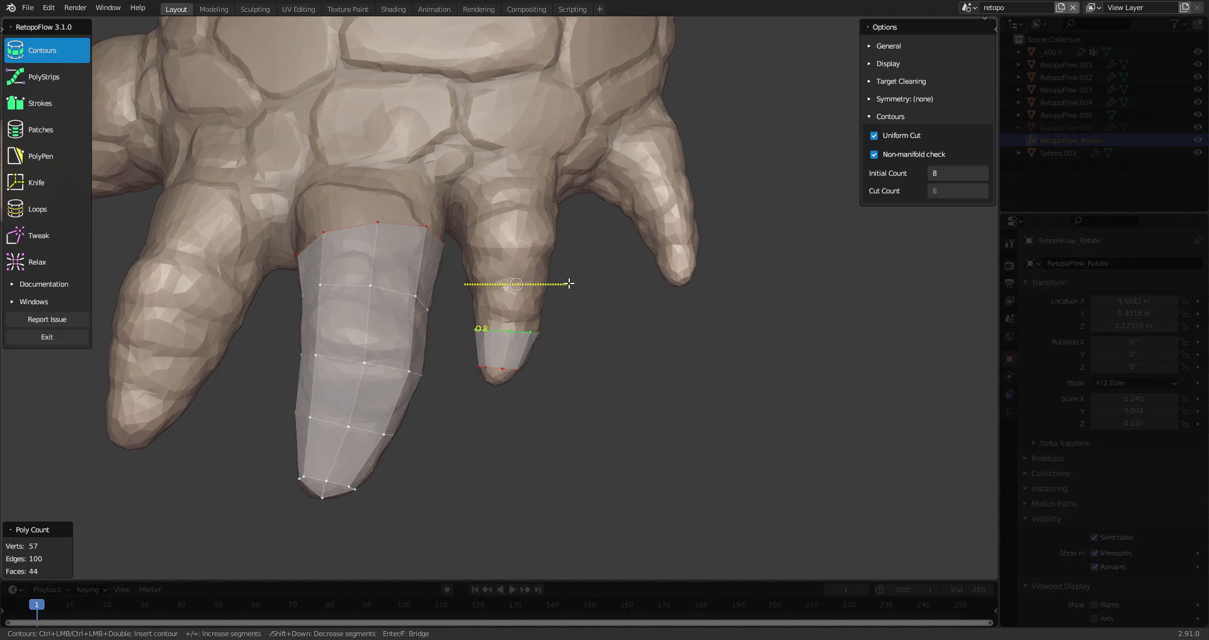
left_click_drag(569, 284, 567, 284, "ctrl")
left_click_drag(551, 237, 591, 239, "ctrl")
- Cut five 8-segment contours around the small outermost toe, spaced from near its tip up to its base
mouse_move(591, 239)
middle_mouse_down()
mouse_move(491, 308)
mouse_move(439, 280)
mouse_move(535, 375)
mouse_move(558, 340)
mouse_move(527, 359)
middle_mouse_up()
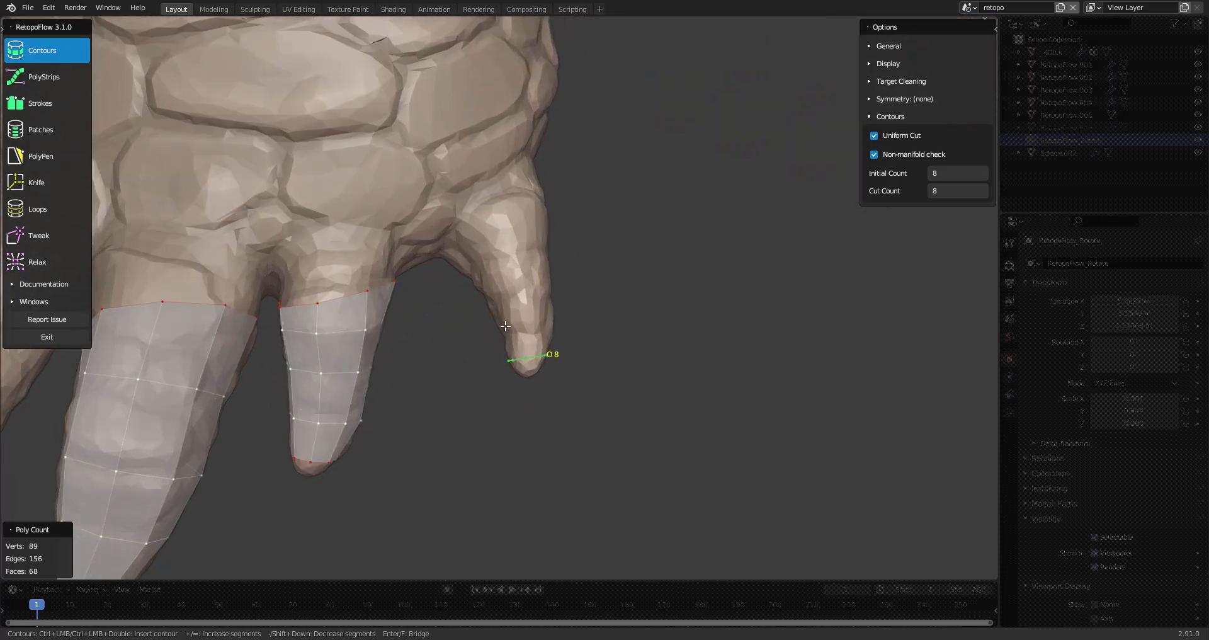
left_click_drag(469, 298, 570, 265, "ctrl")
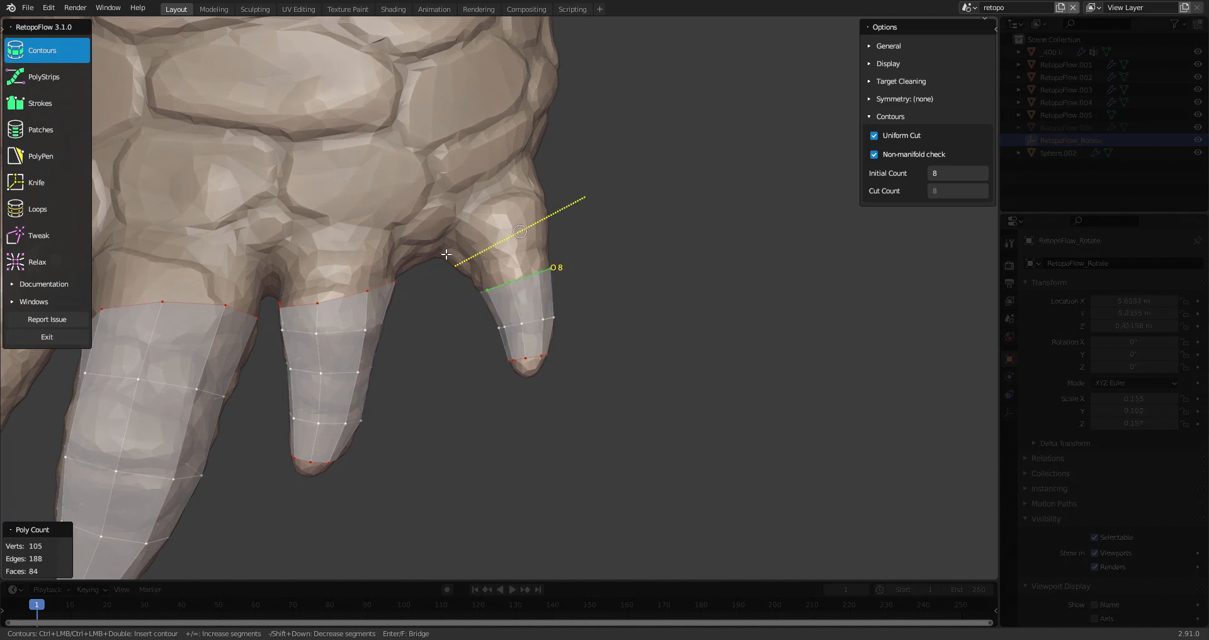
left_click_drag(447, 253, 440, 267, "ctrl")
left_click_drag(561, 165, 548, 176, "ctrl")
- Cut five separate 8-segment contours around the toe between the thumb toe and the middle toe, undoing the first cut that bridges to another toe
mouse_move(548, 177)
middle_mouse_down()
mouse_move(518, 256)
mouse_move(575, 319)
mouse_move(481, 339)
mouse_move(492, 407)
mouse_move(504, 376)
mouse_move(453, 437)
middle_mouse_up()
left_click_drag(433, 427, 544, 434, "ctrl")
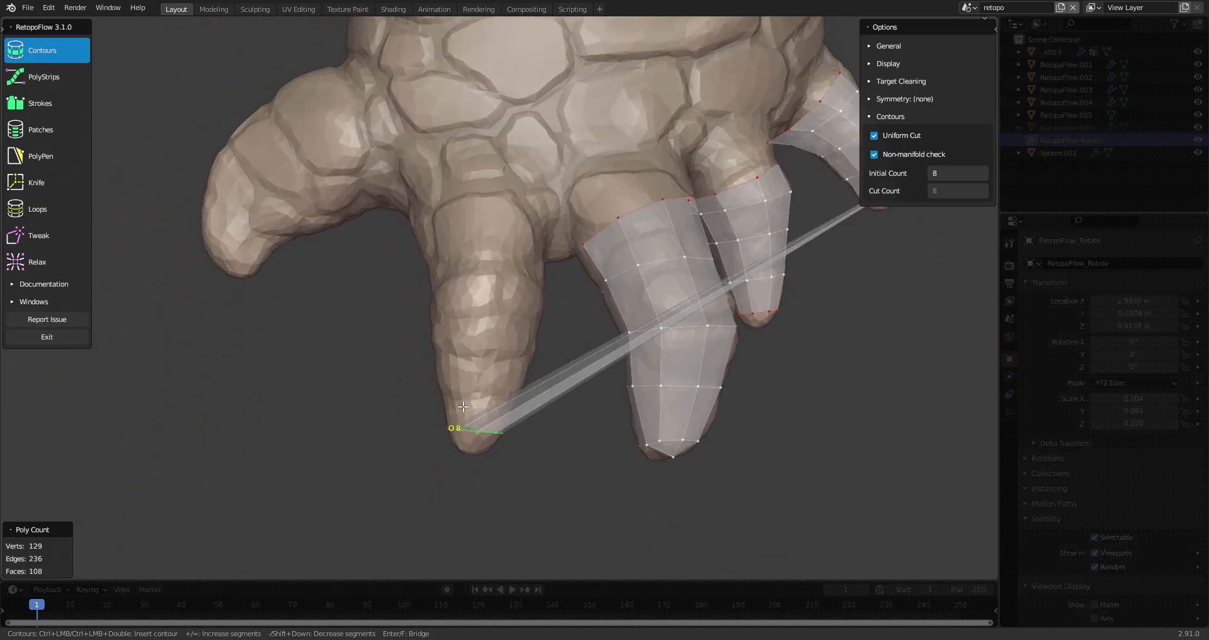
key("ctrl+z")
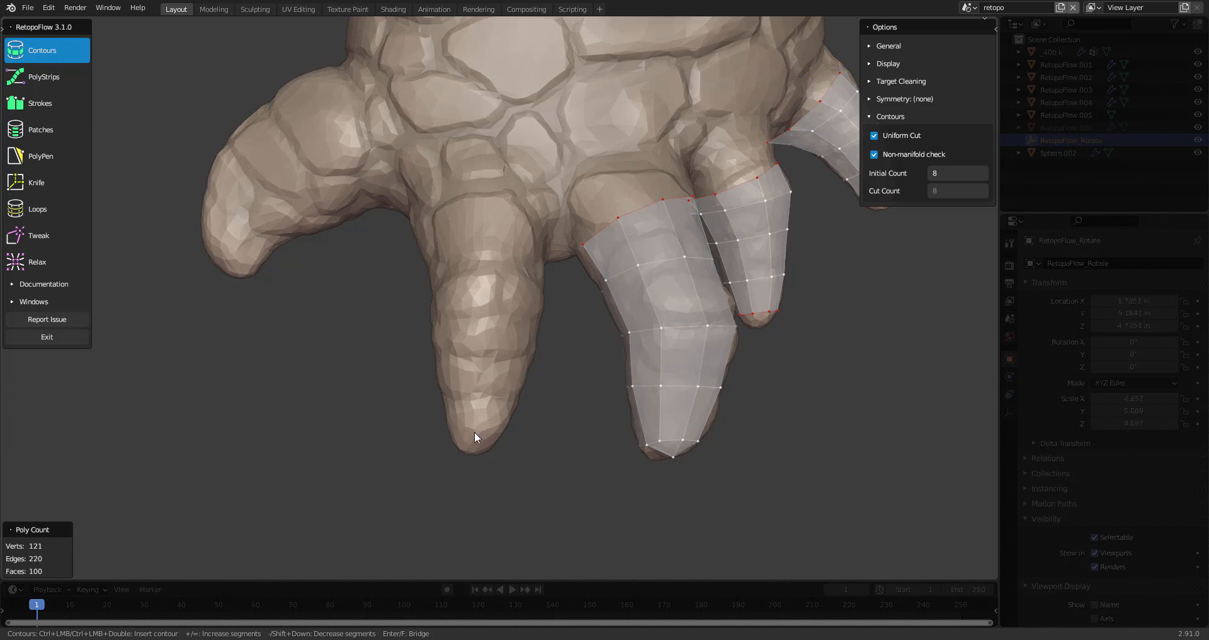
left_click_drag(432, 403, 530, 406, "ctrl")
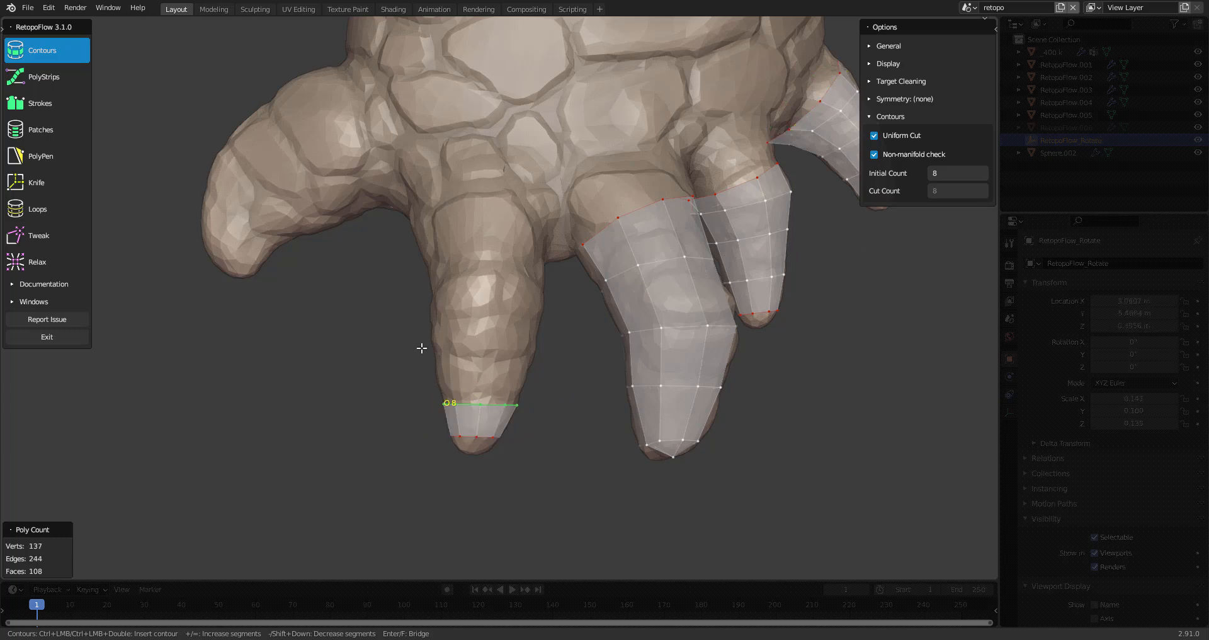
left_click_drag(557, 340, 563, 345, "ctrl")
left_click_drag(426, 293, 562, 294, "ctrl")
- Cut five 8-segment contours around the curved thumb toe, angling them to follow its bend up to the base
mouse_move(500, 261)
middle_mouse_down()
mouse_move(494, 299)
mouse_move(485, 289)
mouse_move(386, 312)
mouse_move(550, 311)
mouse_move(588, 343)
mouse_move(625, 350)
mouse_move(664, 316)
mouse_move(642, 346)
mouse_move(561, 370)
mouse_move(533, 359)
mouse_move(513, 375)
middle_mouse_up()
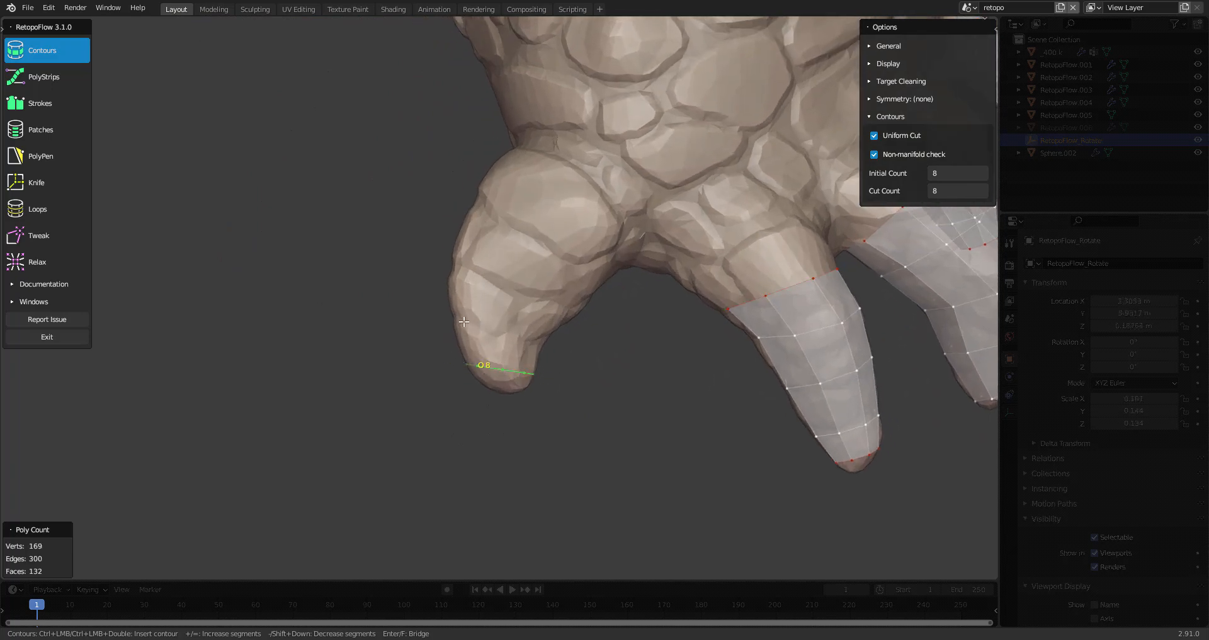
mouse_move(432, 245)
left_mouse_down("ctrl")
mouse_move(611, 316)
mouse_move(605, 303)
left_mouse_up("ctrl")
middle_click_drag(606, 303, 542, 240)
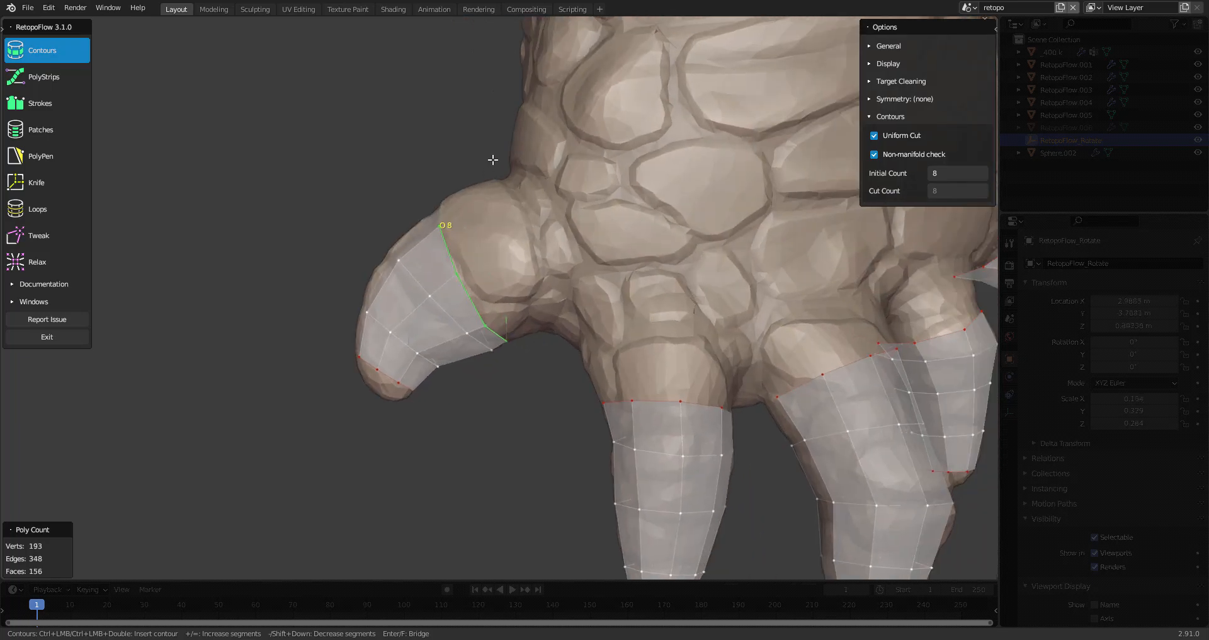
left_click_drag(535, 357, 535, 357, "ctrl")
- Close the open tips of the thumb toe and its neighbouring toe with four PolyPen quads each, meeting at a central vertex
middle_click_drag(550, 361, 454, 357)
scroll(403, 367, "up", 2)
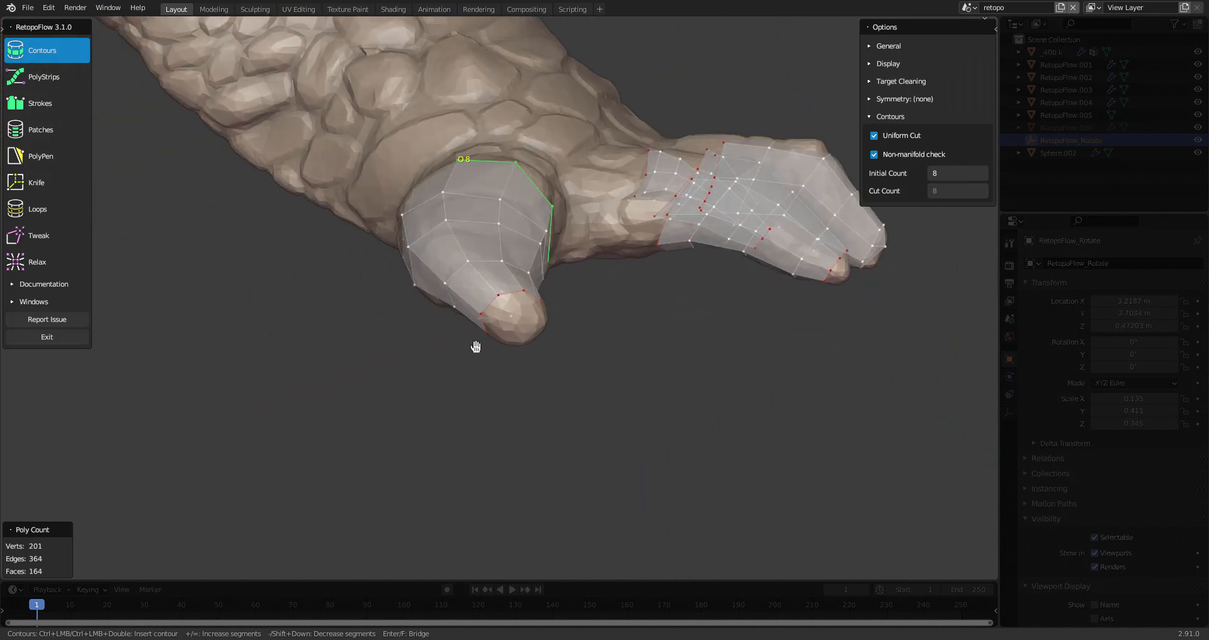
scroll(450, 280, "up", 2)
key("grave")
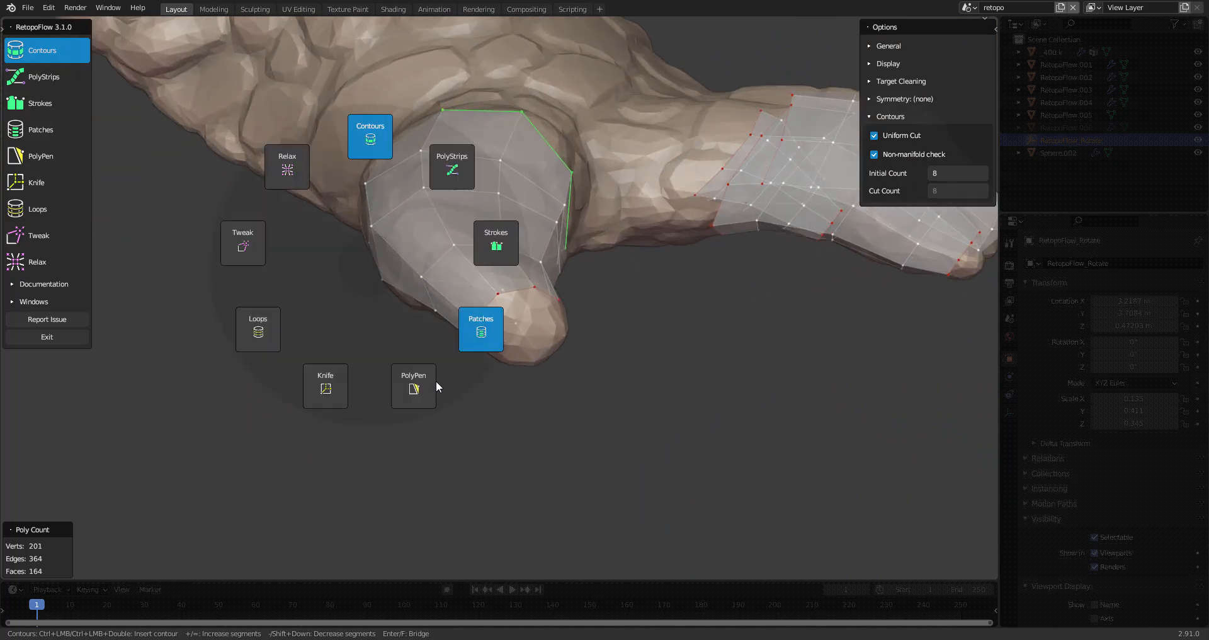
left_click(415, 386)
middle_click_drag(416, 385, 650, 284)
left_click(499, 271, "ctrl")
left_click(474, 176, "ctrl")
left_click(443, 212, "ctrl")
left_click(405, 171, "ctrl")
left_click(594, 202, "ctrl")
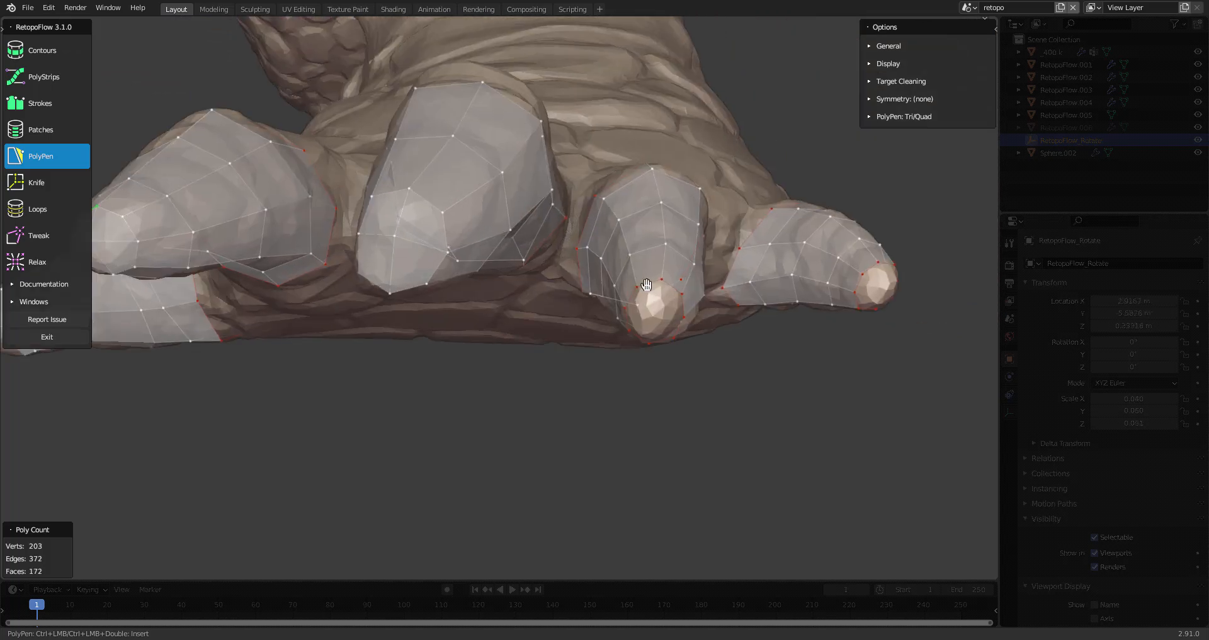
- Close the open tips of the two smaller outer toes with four PolyPen quads each, meeting at a central vertex
scroll(630, 310, "up", 2)
left_click(719, 354, "ctrl")
middle_click_drag(901, 350, 495, 345)
left_click(573, 283, "ctrl")
left_click(569, 327, "ctrl")
left_click(621, 287, "ctrl")
left_click(570, 253, "ctrl")
- Pull the open base edge of the toe beside the thumb further up the foot with the Tweak brush, resizing the brush
scroll(571, 262, "down", 5)
key("8")
left_click_drag(431, 360, 429, 305)
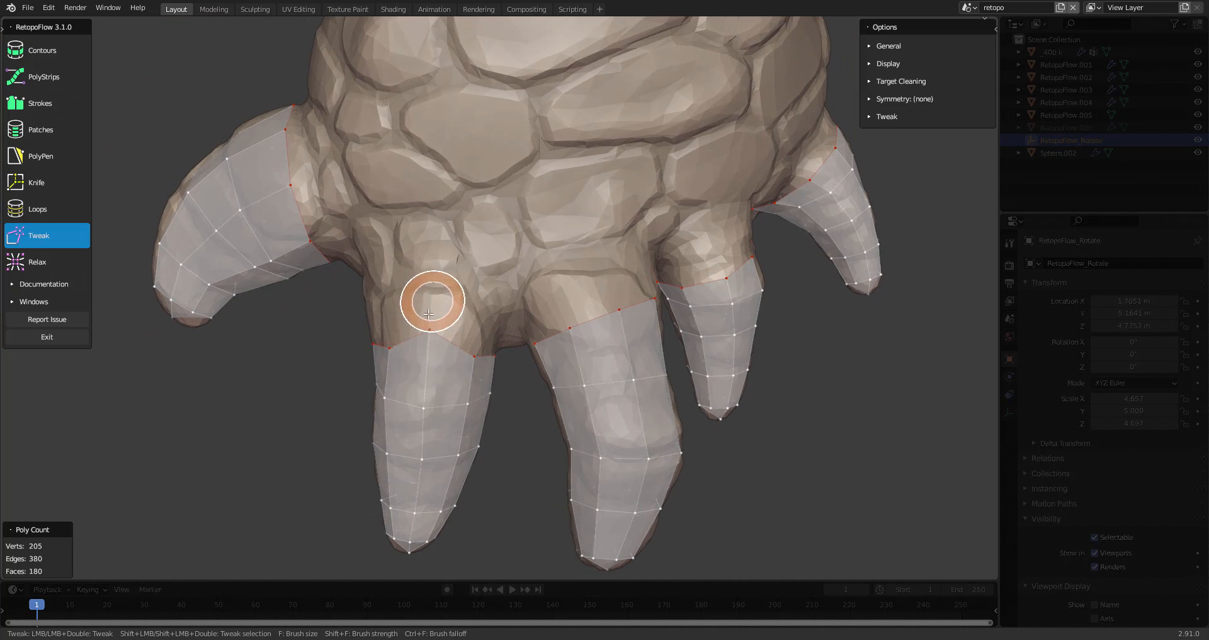
key("5")
key("8")
middle_click_drag(405, 377, 392, 342)
left_click_drag(414, 336, 413, 309)
left_click_drag(473, 349, 474, 321)
key("f")
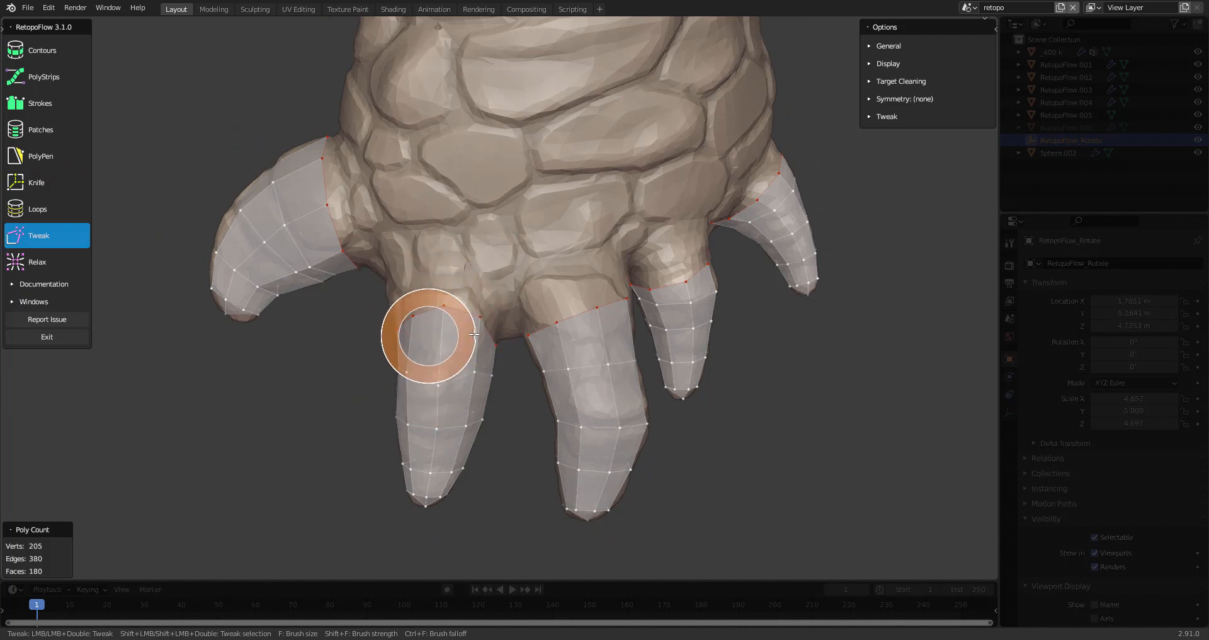
left_click(484, 335)
mouse_move(575, 318)
middle_mouse_down()
mouse_move(342, 277)
mouse_move(494, 275)
mouse_move(545, 227)
mouse_move(489, 206)
middle_mouse_up()
- Start bridging the webbing between adjacent toes with PolyPen quads joining their facing base edges
middle_click_drag(639, 295, 409, 331)
scroll(466, 327, "up", 3)
key("q")
left_click(513, 444)
middle_click_drag(531, 337, 537, 255)
left_click(536, 335, "ctrl")
left_click(559, 344, "ctrl")
middle_click_drag(658, 366, 617, 243)
left_click(638, 303, "ctrl")
middle_click_drag(643, 305, 584, 432)
left_click(695, 341, "ctrl")
- Undo the stray vertex move and bridge the remaining gaps between the outer toes with PolyPen quads
left_click_drag(547, 445, 530, 390)
key("ctrl+z")
middle_click_drag(531, 390, 549, 369)
left_click_drag(529, 303, 528, 302)
scroll(529, 303, "down", 3)
middle_click_drag(529, 304, 478, 289)
left_click(476, 293)
left_click(555, 292, "ctrl")
middle_click_drag(557, 289, 546, 309)
left_click(460, 247)
left_click(573, 246, "ctrl")
middle_click_drag(573, 246, 534, 285)
- Bridge the gap between the thumb toe and its neighbouring toe with PolyPen quads
left_click(51, 131)
left_click(38, 208)
key("grave")
left_click(566, 364)
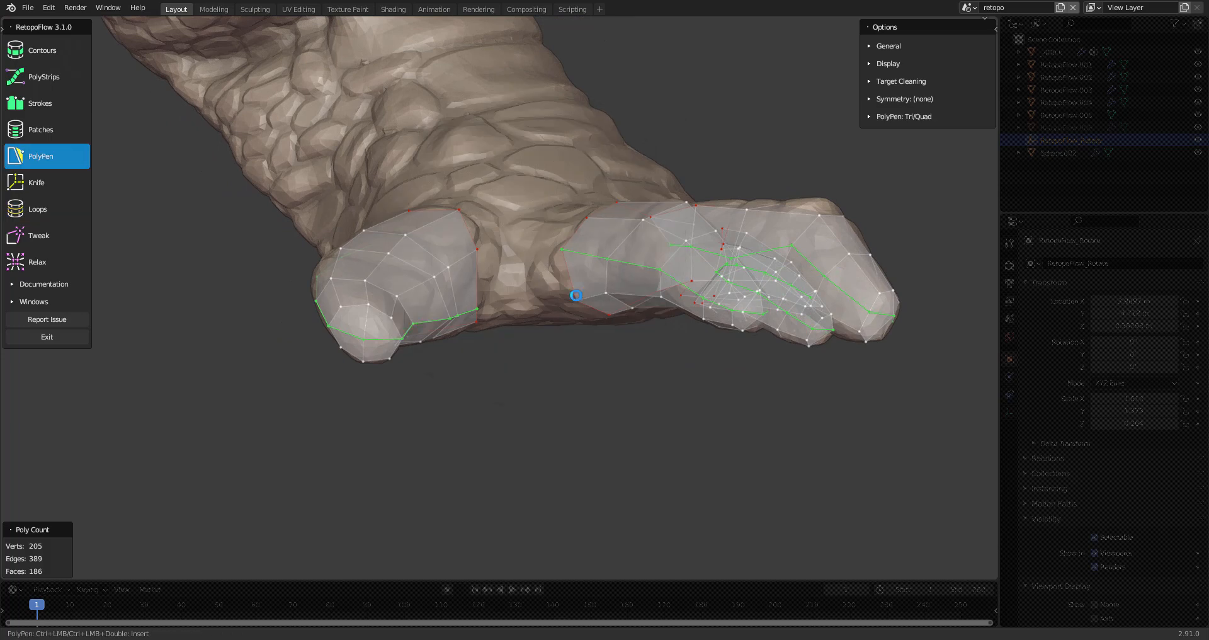
left_click(479, 283, "ctrl")
mouse_move(508, 321)
middle_mouse_down()
mouse_move(520, 277)
mouse_move(470, 296)
mouse_move(454, 240)
mouse_move(512, 296)
mouse_move(502, 313)
middle_mouse_up()
left_click(571, 255)
left_click(471, 280, "ctrl")
- Extend the mesh over the back of the foot with Strokes from the toe bases' upper edge, filling in beside the outermost toe
scroll(470, 295, "down", 2)
key("c")
key("5")
key("q")
left_click(637, 305)
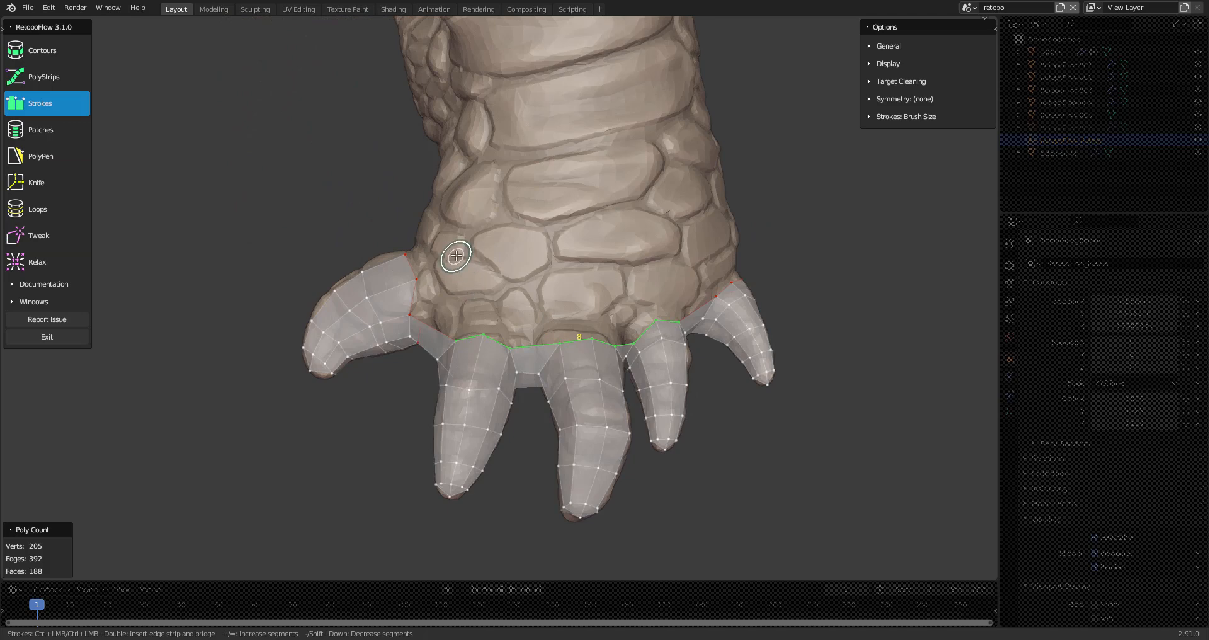
left_click_drag(689, 227, 693, 225)
mouse_move(693, 226)
middle_mouse_down()
mouse_move(467, 251)
mouse_move(463, 278)
middle_mouse_up()
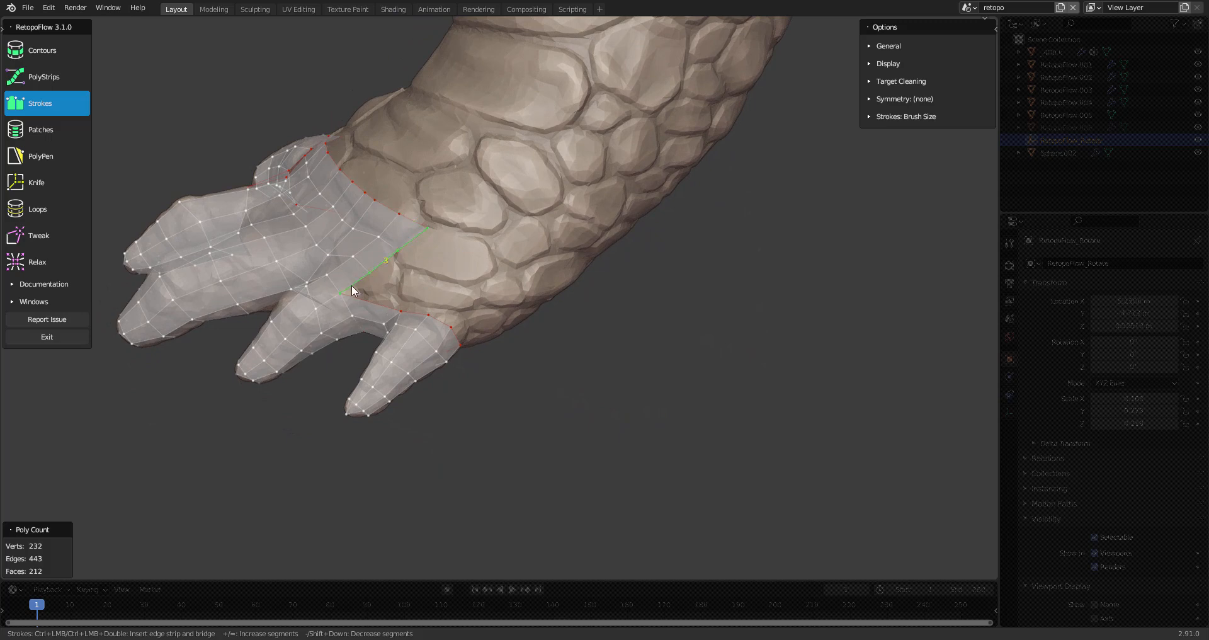
left_click_drag(498, 279, 552, 282)
mouse_move(551, 282)
middle_mouse_down()
mouse_move(502, 237)
mouse_move(676, 253)
mouse_move(636, 286)
mouse_move(621, 324)
middle_mouse_up()
- Fill the sole of the foot with Strokes patches running from the toe bases back to the heel
middle_click_drag(384, 301, 382, 268)
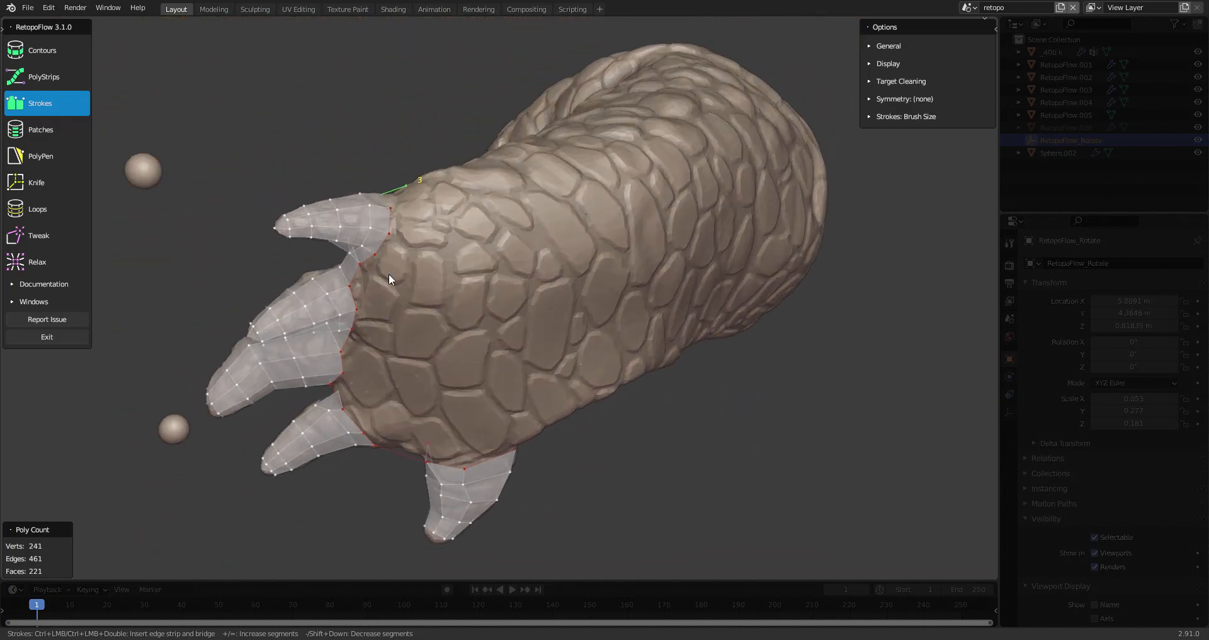
left_click_drag(480, 248, 483, 248, "ctrl")
mouse_move(483, 247)
middle_mouse_down()
mouse_move(502, 273)
mouse_move(482, 312)
middle_mouse_up()
left_click_drag(345, 338, 481, 335, "ctrl")
mouse_move(480, 336)
middle_mouse_down()
mouse_move(479, 353)
mouse_move(466, 311)
middle_mouse_up()
left_click_drag(520, 343, 517, 340, "ctrl")
mouse_move(518, 340)
middle_mouse_down()
mouse_move(504, 315)
mouse_move(531, 323)
mouse_move(401, 236)
mouse_move(480, 167)
mouse_move(493, 173)
mouse_move(439, 363)
middle_mouse_up()
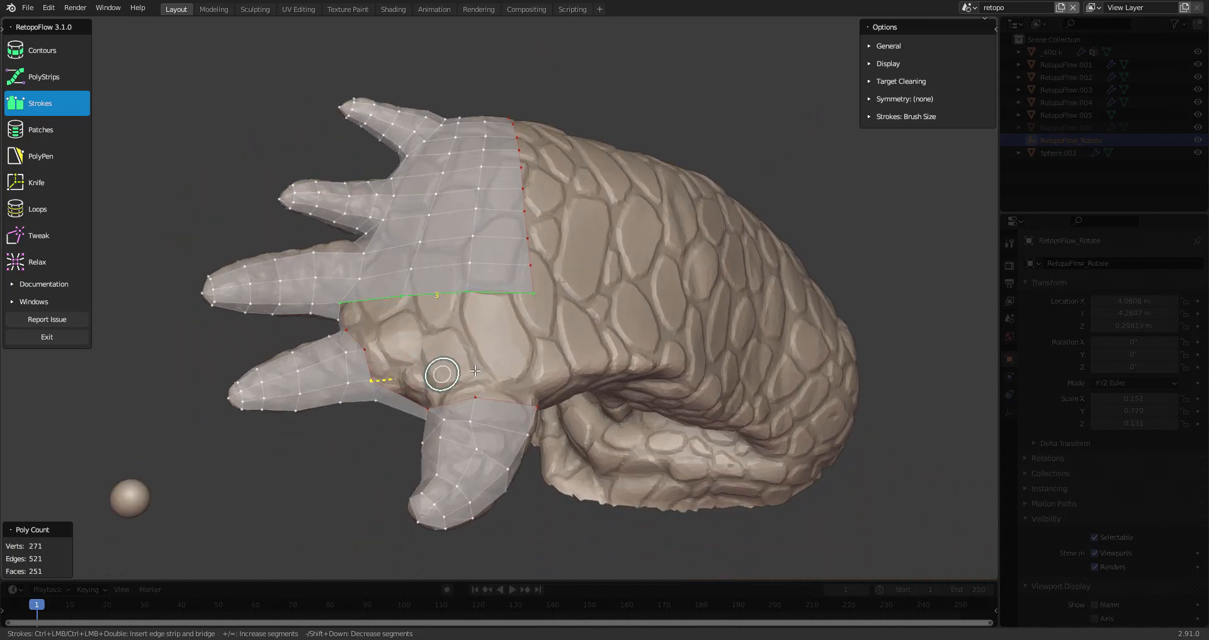
left_click_drag(547, 365, 565, 369, "ctrl")
- Extend a PolyPen quad up from the outer base edge of the thumb toe to start joining it to the foot
mouse_move(564, 368)
middle_mouse_down()
mouse_move(574, 187)
mouse_move(581, 318)
mouse_move(623, 264)
mouse_move(515, 184)
mouse_move(463, 233)
mouse_move(493, 229)
mouse_move(490, 266)
middle_mouse_up()
key("7")
scroll(493, 243, "up", 1)
key("q")
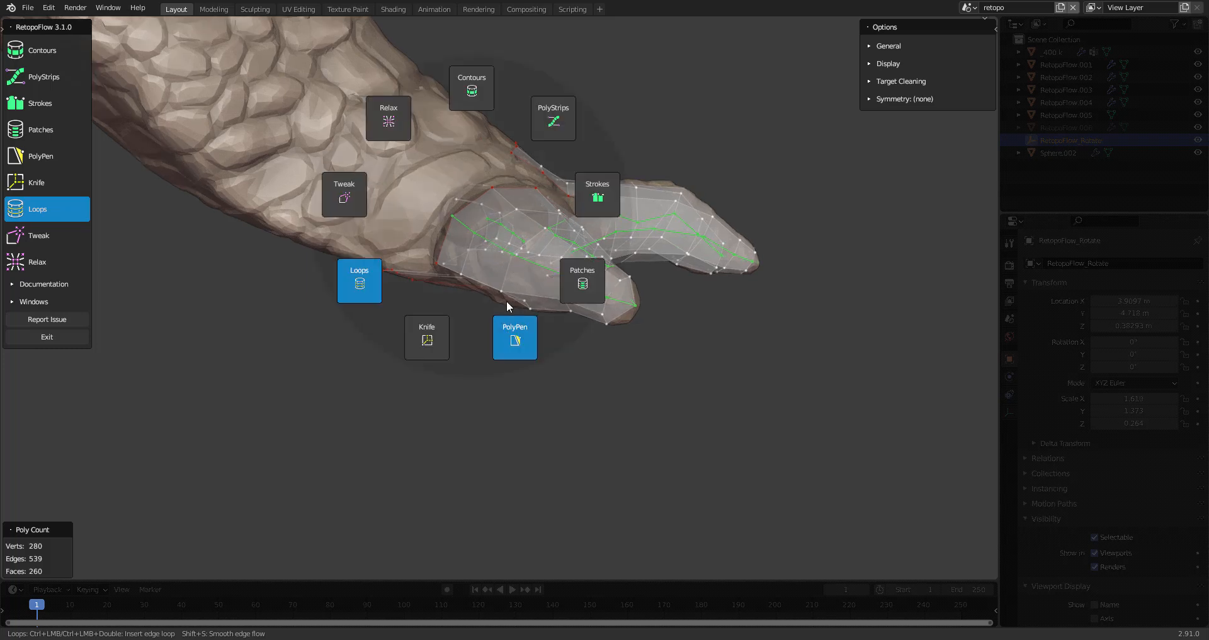
middle_click_drag(477, 228, 413, 184)
left_click(414, 184, "ctrl")
middle_click_drag(412, 255, 444, 305)
left_click(441, 274, "ctrl")
left_click(405, 260, "ctrl")
left_click(514, 363)
scroll(513, 363, "up", 2)
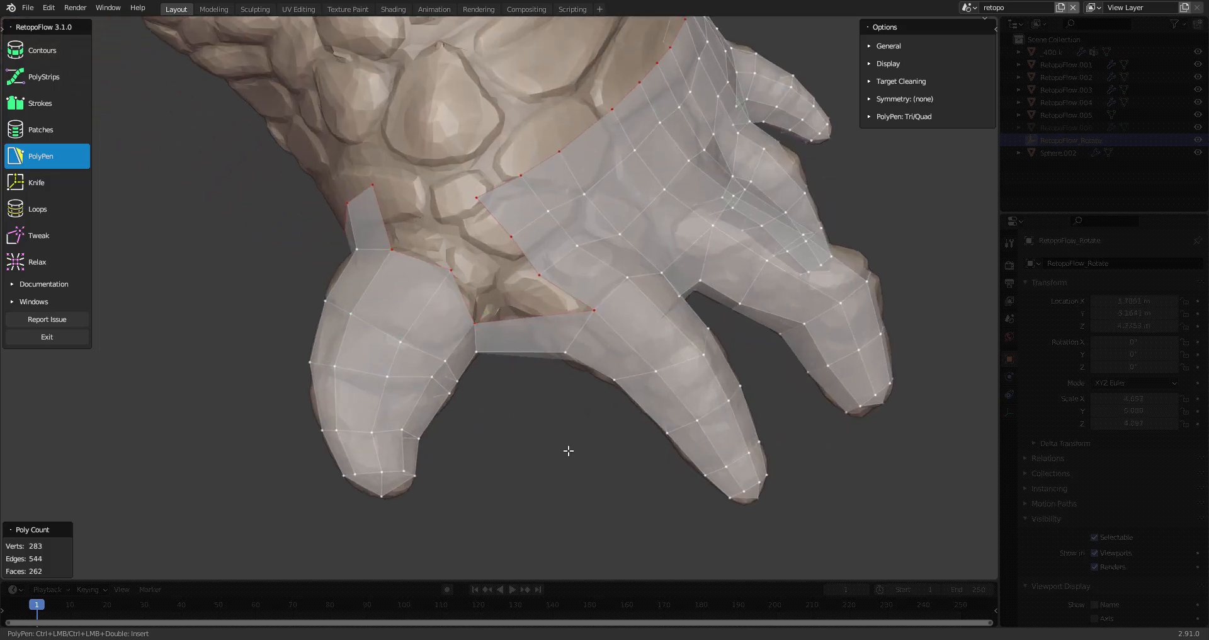
middle_click_drag(567, 443, 569, 432, "shift")
scroll(566, 428, "up", 1)
- Fill the gaps between the thumb toe's base and the foot mesh with PolyPen quads, on the top and the sole
middle_click_drag(502, 305, 457, 271)
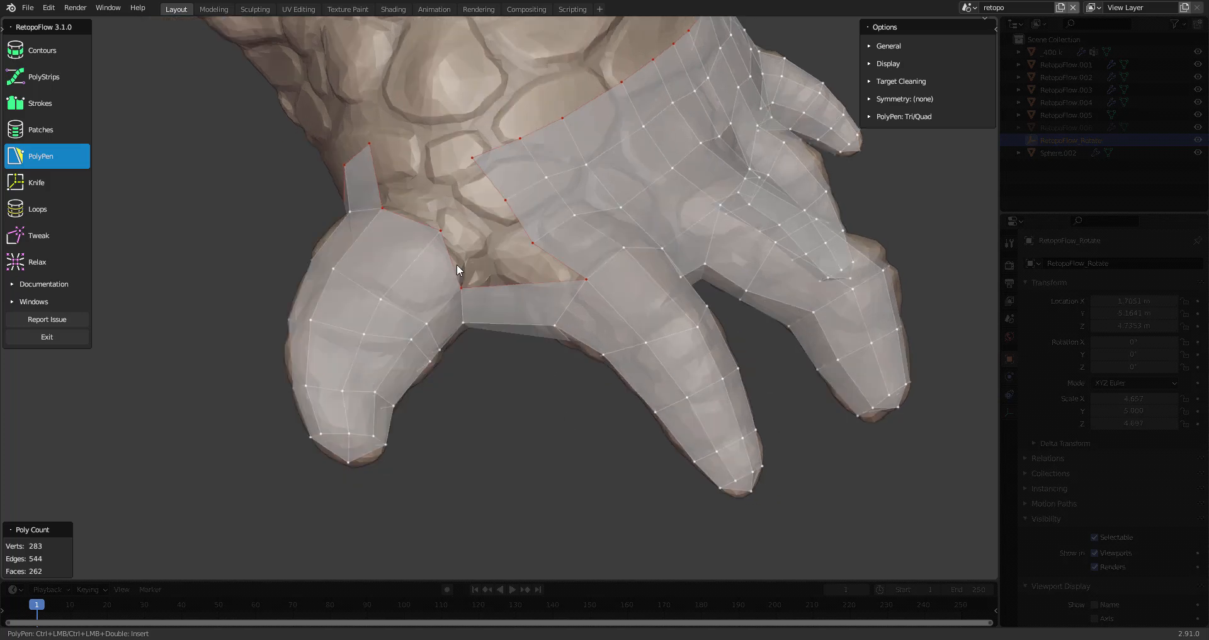
left_click(544, 263, "ctrl")
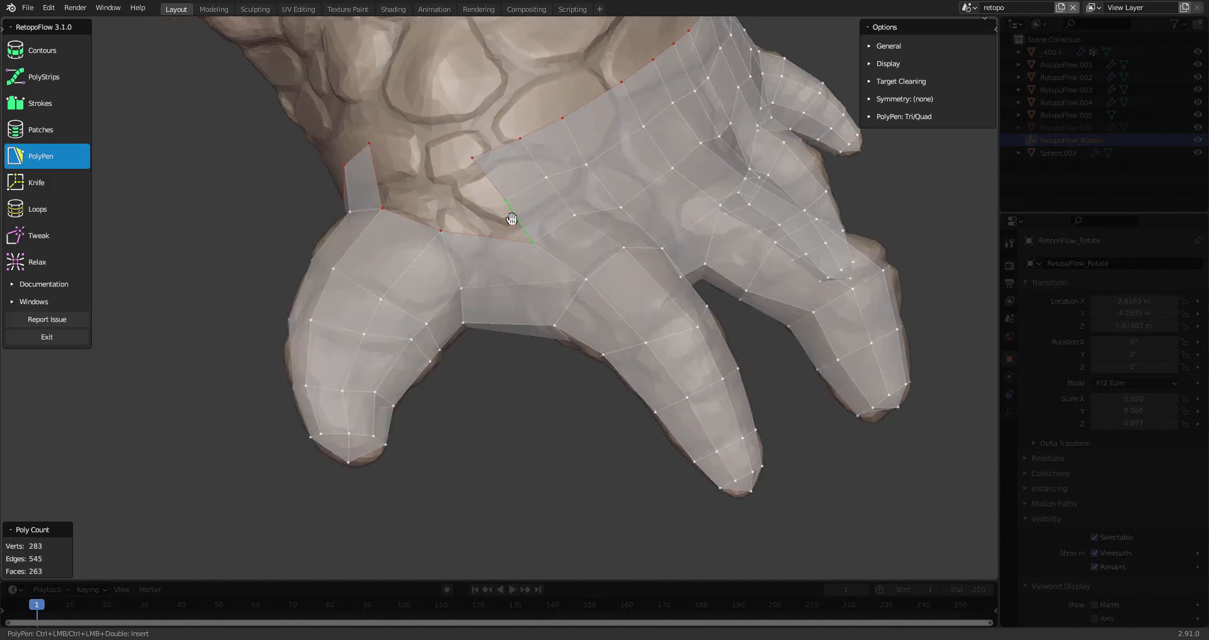
left_click(420, 218, "ctrl")
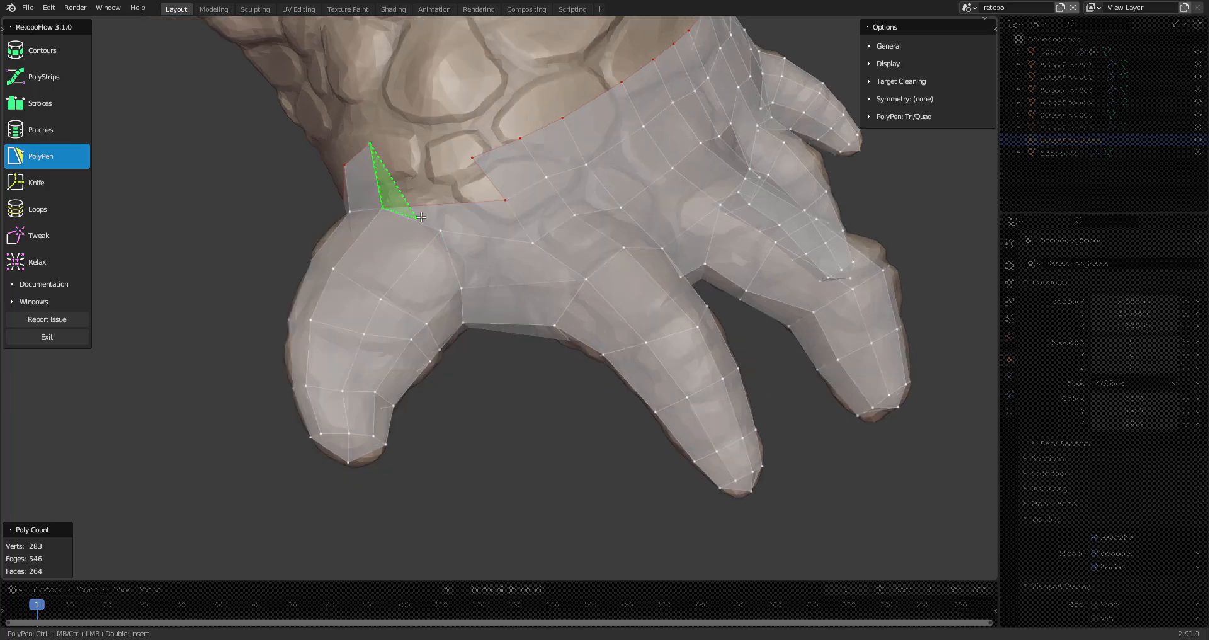
left_click(398, 181, "ctrl")
middle_click_drag(418, 285, 481, 176)
left_click(420, 265, "ctrl")
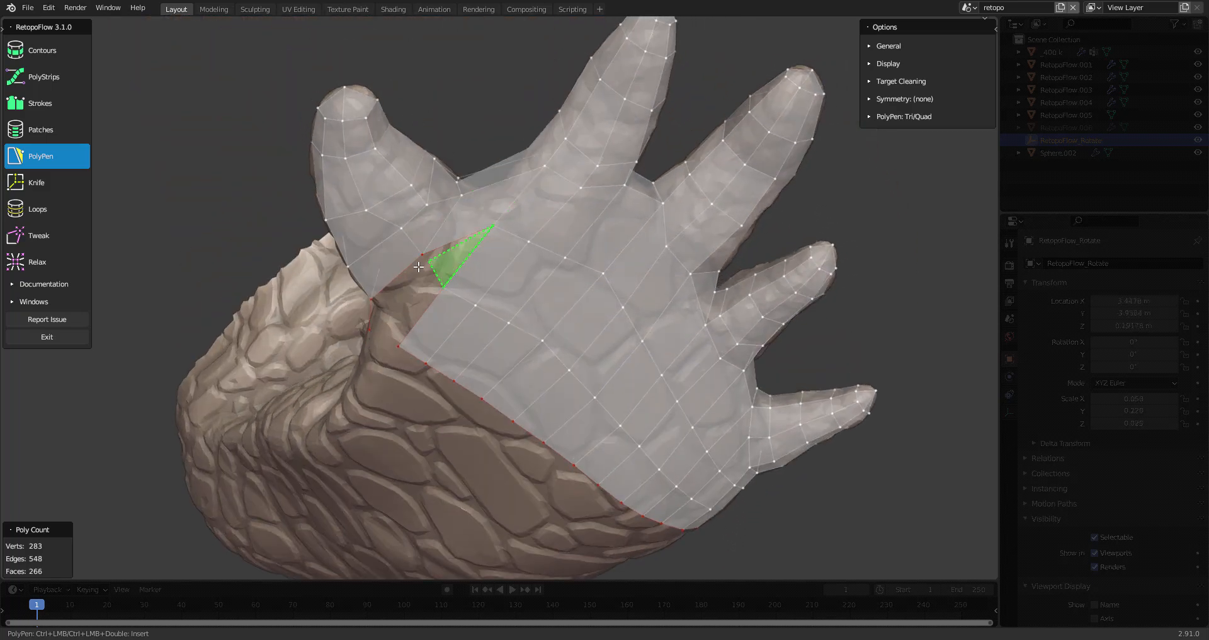
mouse_move(406, 277)
middle_mouse_down()
mouse_move(510, 311)
mouse_move(529, 329)
mouse_move(430, 210)
mouse_move(289, 334)
mouse_move(401, 298)
middle_mouse_up()
left_click(456, 224, "ctrl")
- Extend the foot mesh up the leg by cutting contours around it from the ankle to the upper end
key("7")
middle_click_drag(349, 294, 415, 308)
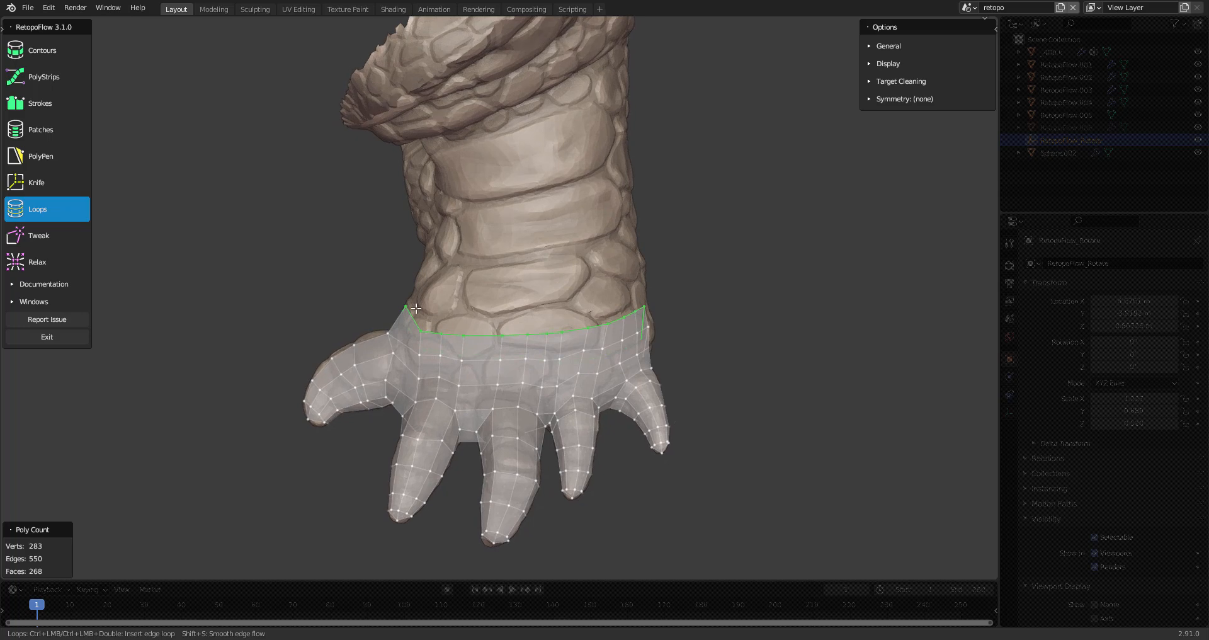
left_click(54, 61)
middle_click_drag(497, 302, 523, 315)
left_click_drag(715, 258, 716, 258, "ctrl")
mouse_move(716, 258)
middle_mouse_down()
mouse_move(632, 283)
mouse_move(661, 318)
mouse_move(464, 207)
mouse_move(706, 305)
mouse_move(625, 292)
mouse_move(634, 315)
middle_mouse_up()
left_click(597, 288, "ctrl")
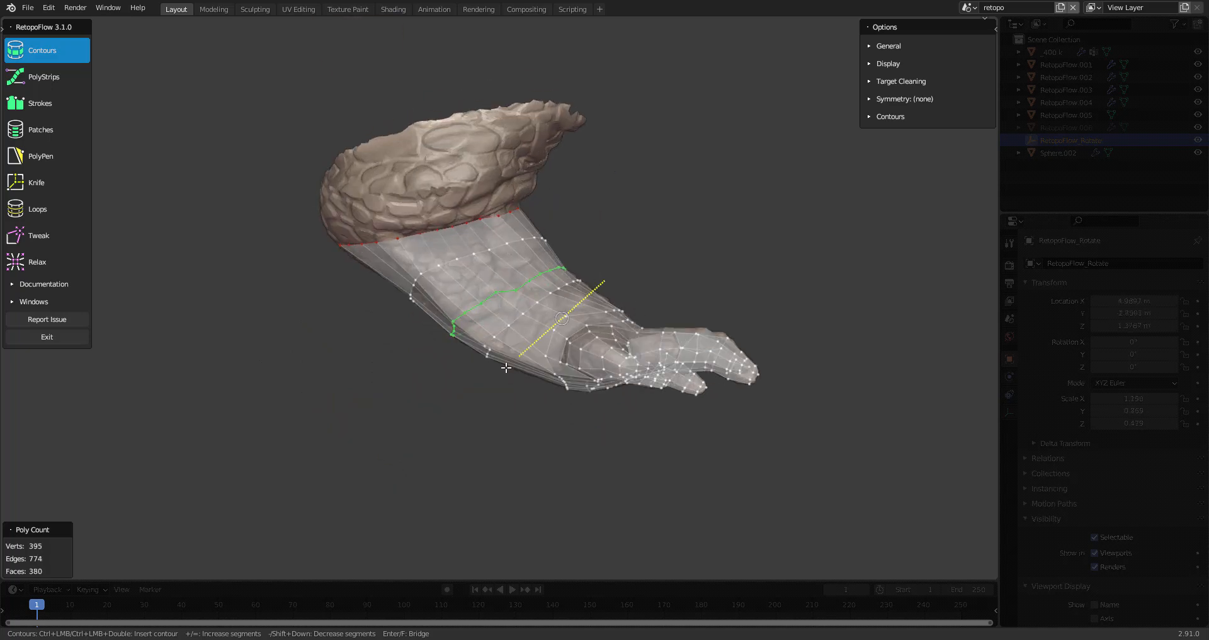
scroll(507, 380, "up", 2)
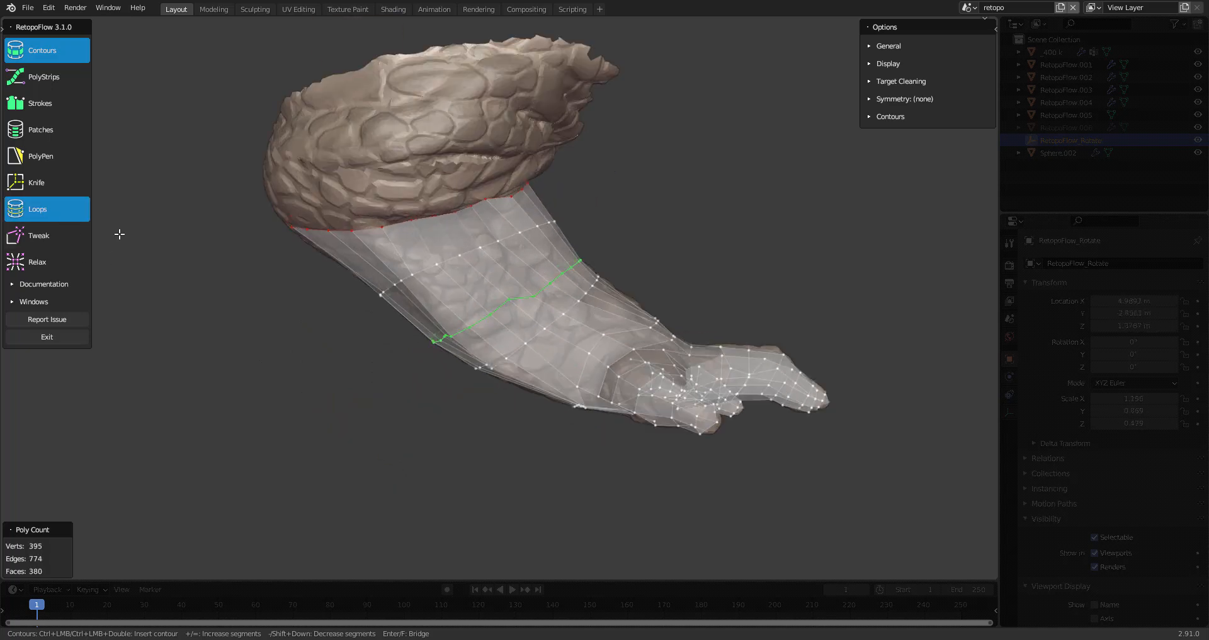
- Insert two extra edge loops around the leg between the contour rows with the Loops tool
left_click(85, 219)
middle_click_drag(585, 308, 601, 316)
middle_click_drag(742, 313, 547, 316)
left_click(547, 317, "ctrl")
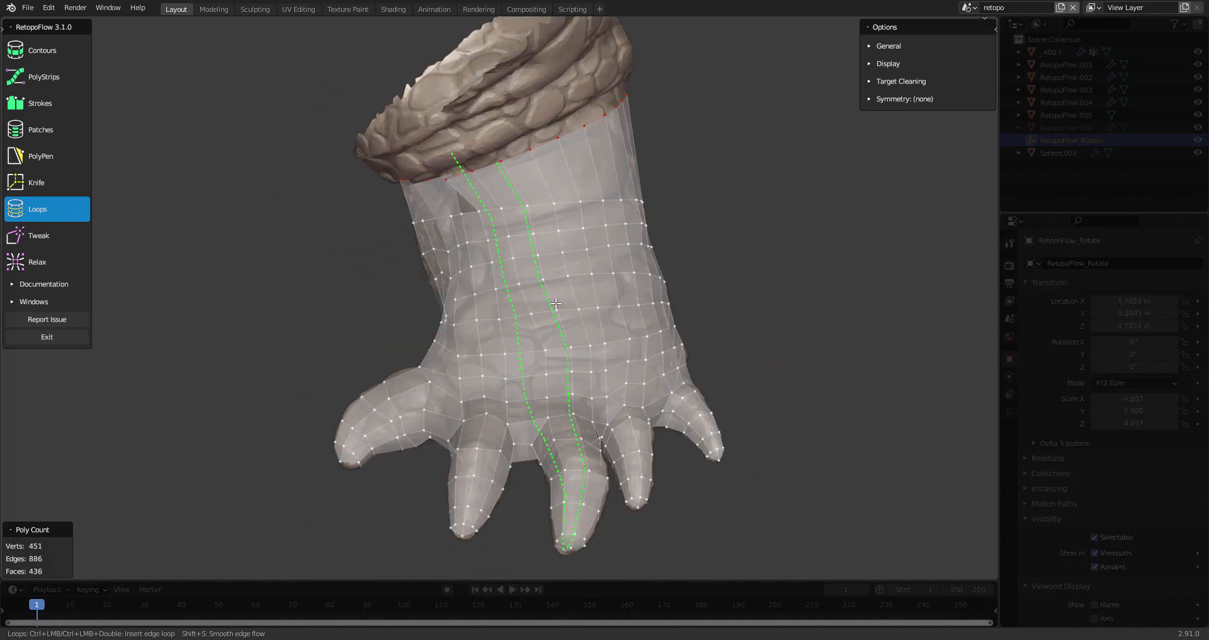
- Even out the mesh over the leg and the back of the foot with an enlarged Relax brush
key("9")
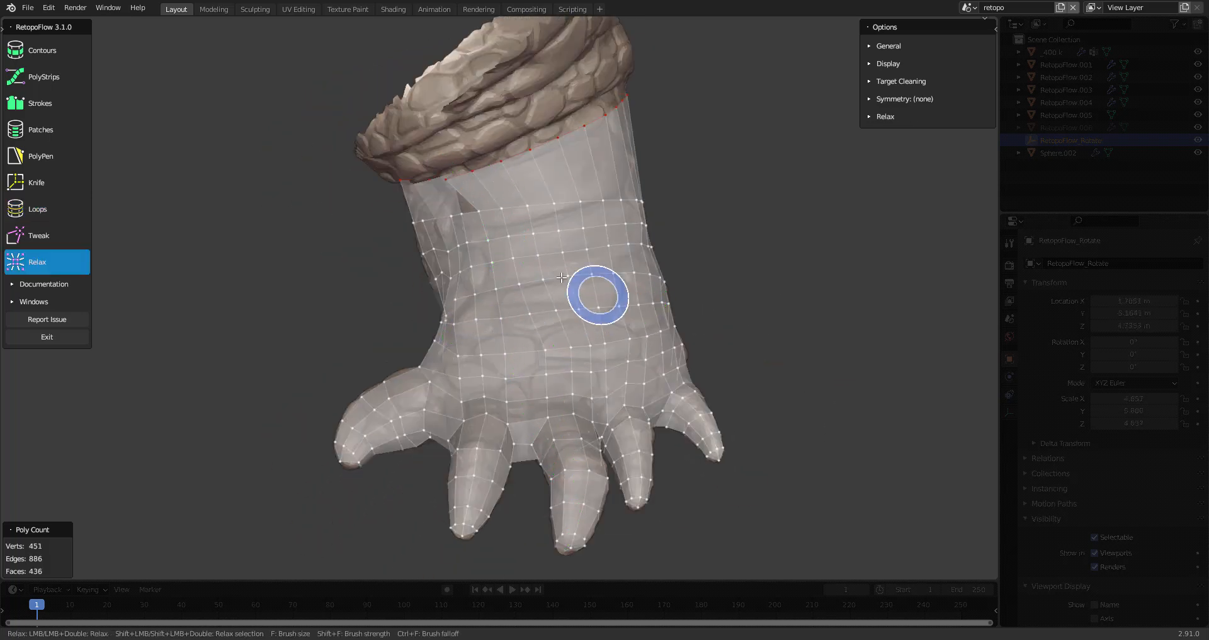
key("7")
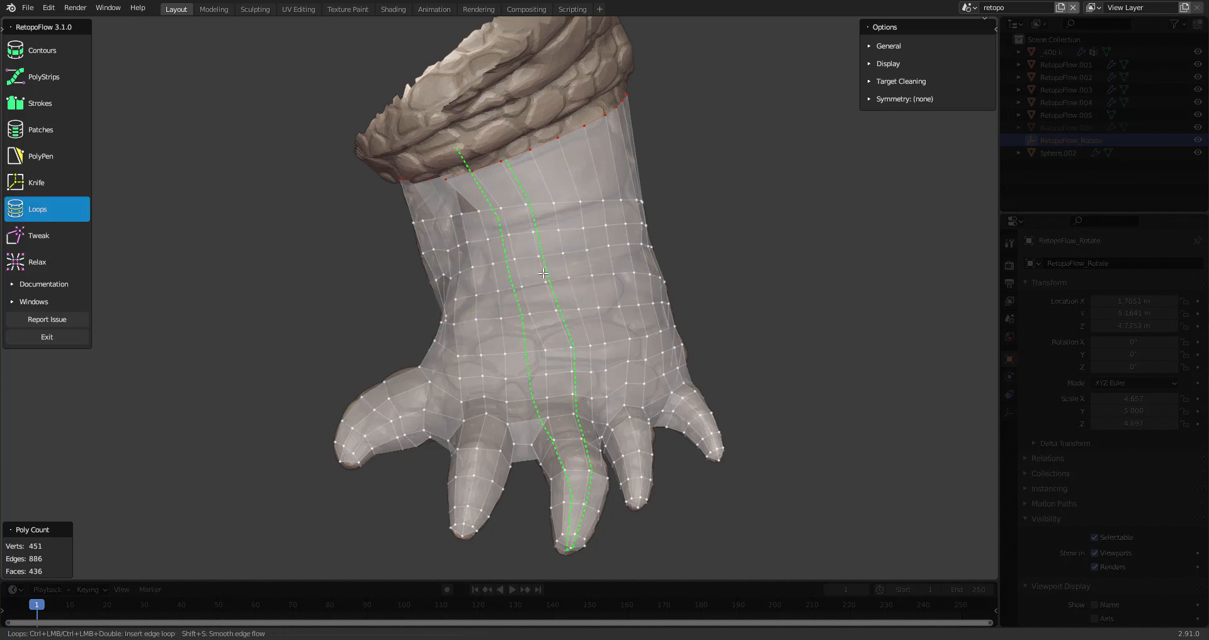
left_click(42, 269)
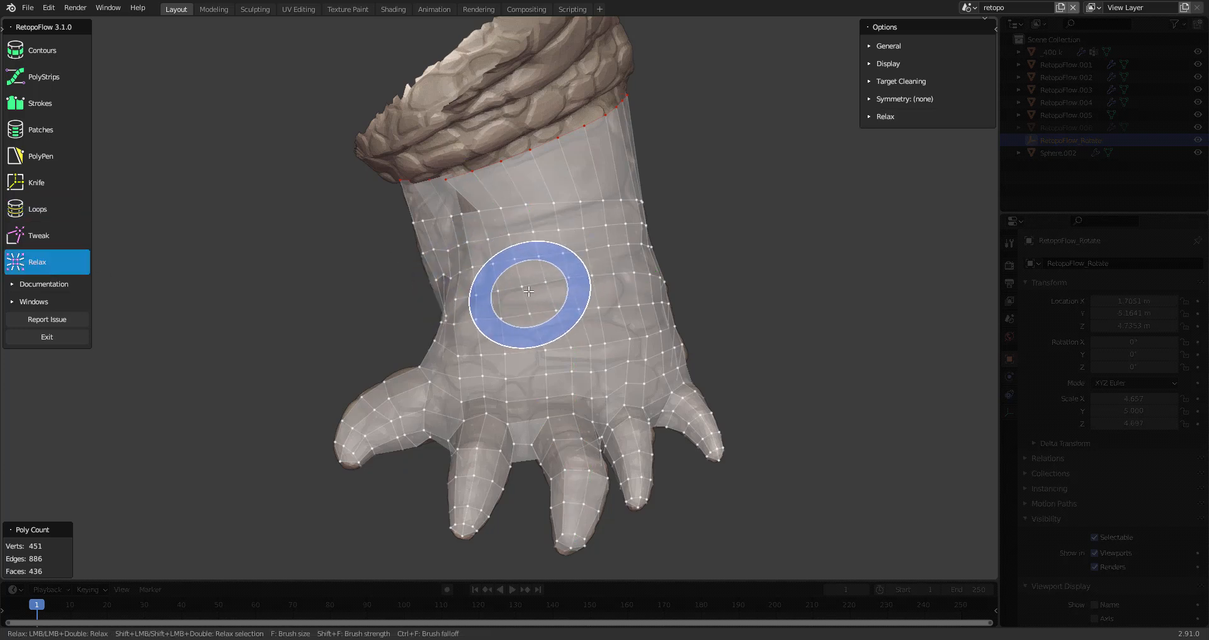
mouse_move(526, 229)
middle_mouse_down()
mouse_move(539, 289)
mouse_move(432, 378)
mouse_move(449, 244)
mouse_move(547, 432)
mouse_move(521, 351)
mouse_move(531, 283)
mouse_move(583, 280)
mouse_move(508, 510)
middle_mouse_up()
- Cut new edges with the Knife tool across the webbing faces between the thumb and the neighbouring toe
key("5")
mouse_move(698, 428)
middle_mouse_down()
mouse_move(715, 397)
mouse_move(680, 434)
middle_mouse_up()
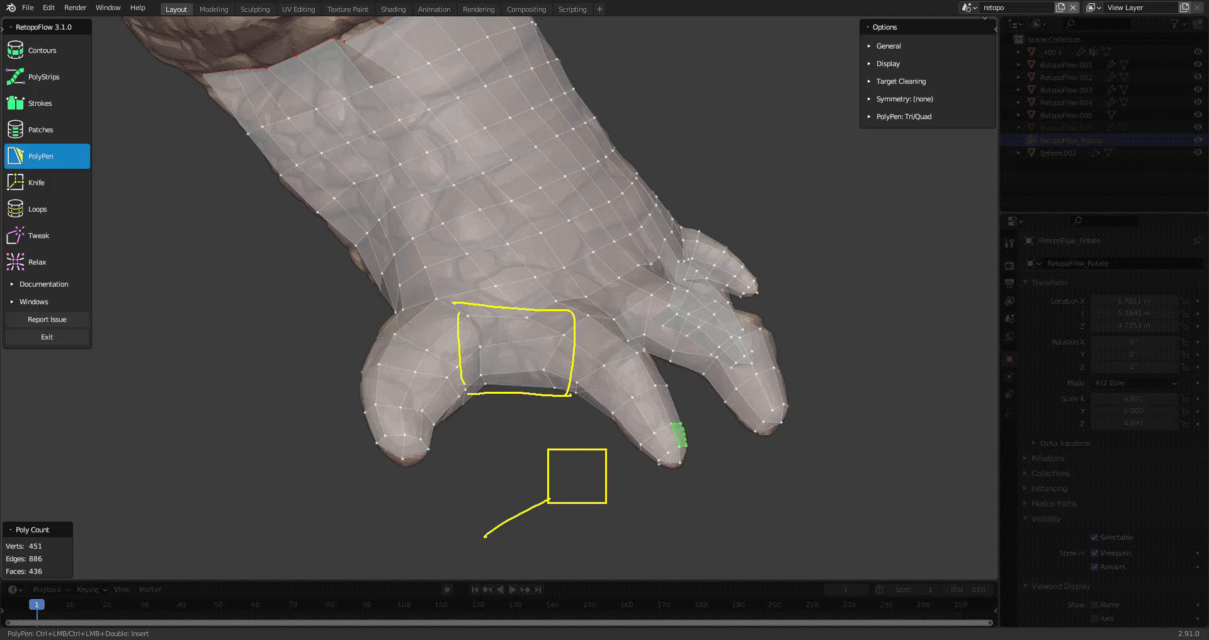
key("Escape")
mouse_move(680, 434)
middle_mouse_down()
mouse_move(589, 447)
mouse_move(614, 425)
mouse_move(577, 428)
middle_mouse_up()
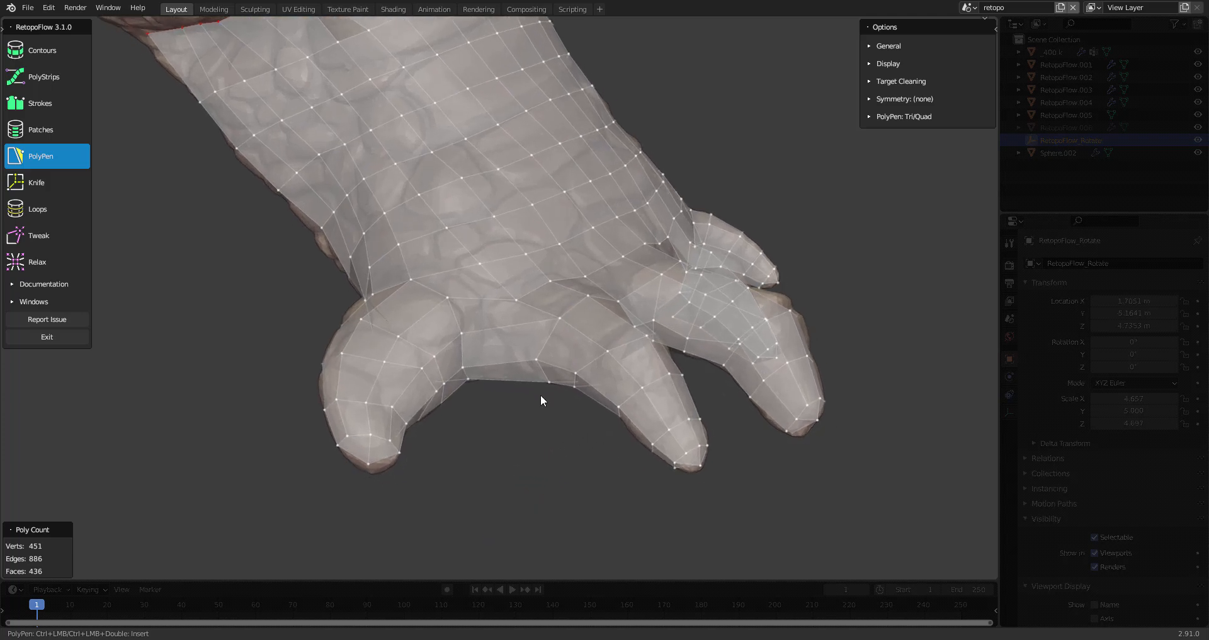
key("6")
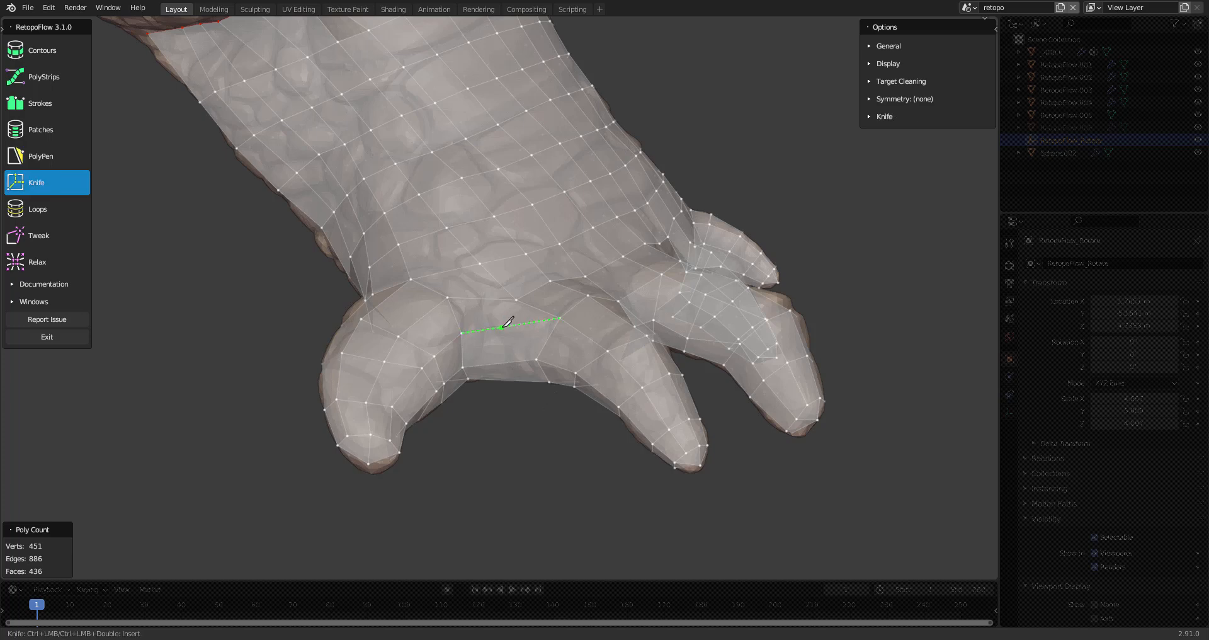
left_click(505, 361)
middle_click_drag(506, 360, 526, 283)
scroll(517, 277, "up", 3)
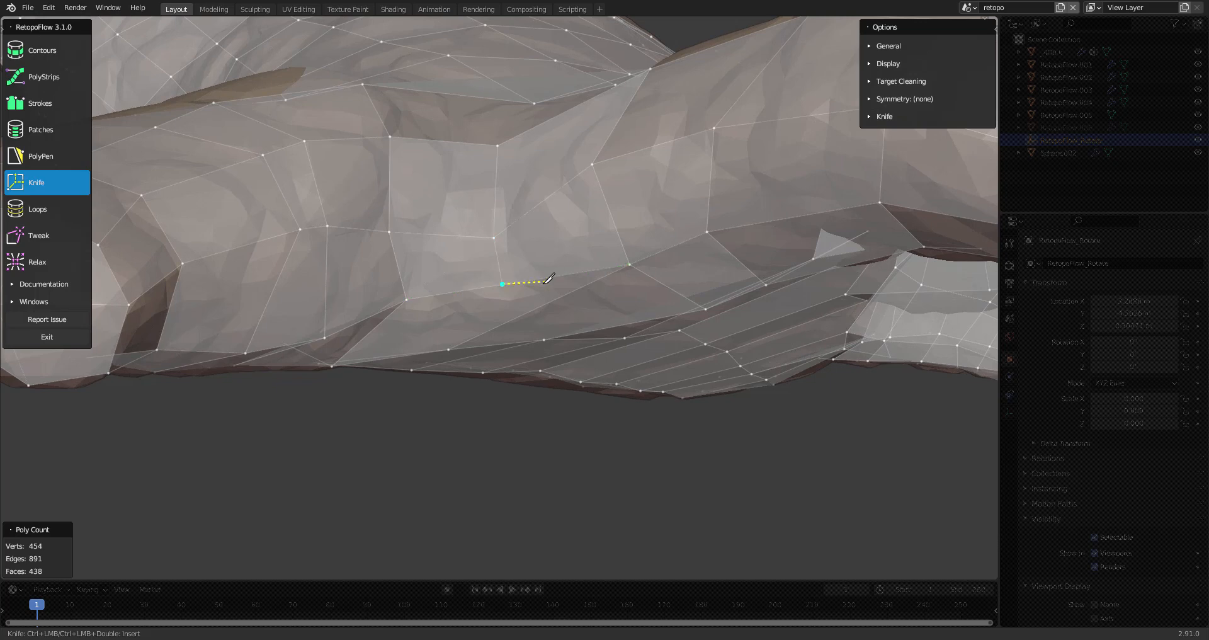
key("5")
middle_click_drag(539, 283, 549, 331)
scroll(557, 321, "down", 3)
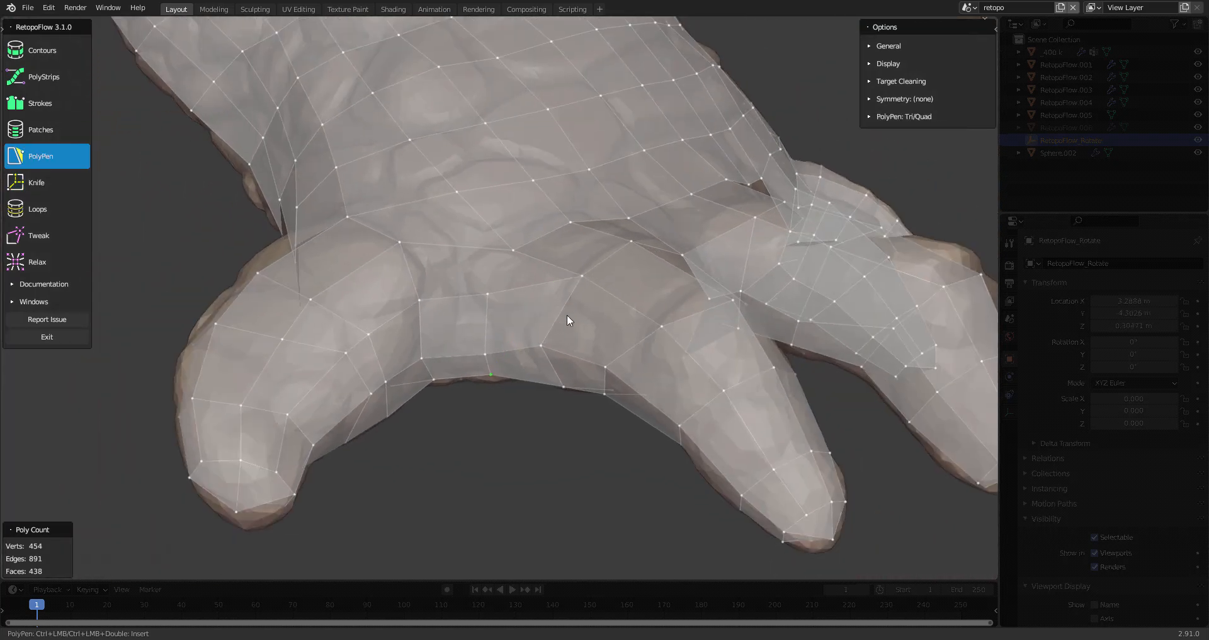
- Insert an edge loop with the Loops tool across the foot from the webbing beside the thumb
key("q")
left_click(443, 372)
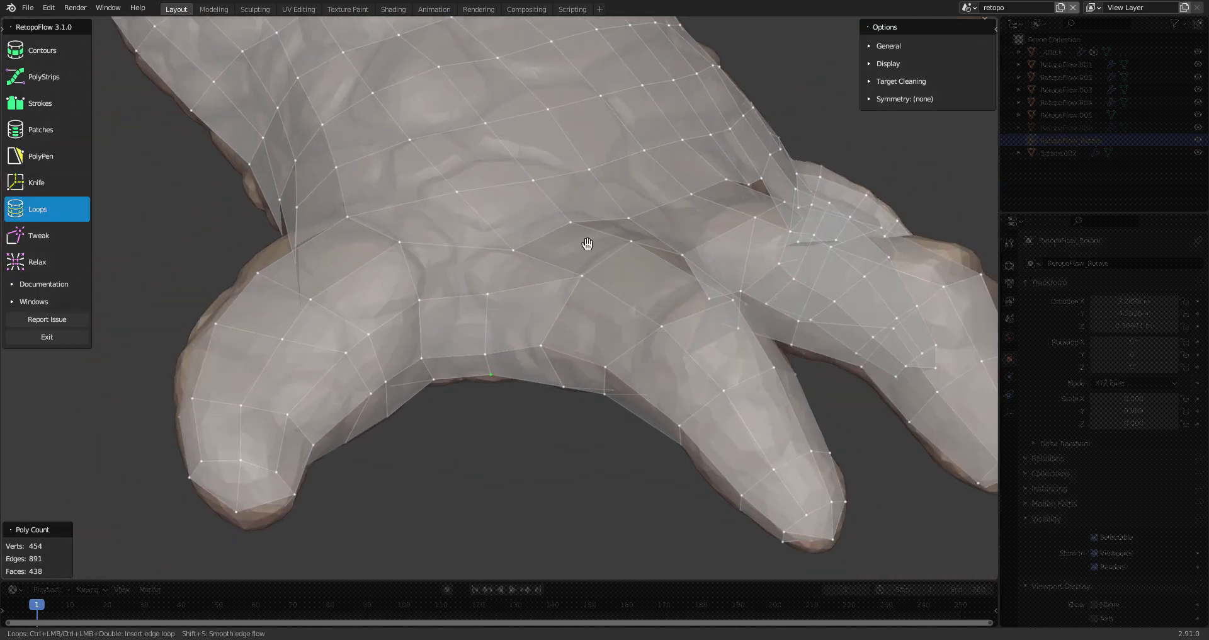
left_click(542, 259, "ctrl")
middle_click_drag(542, 259, 542, 304)
- Merge stray vertices on the back of the foot above the thumb webbing with PolyPen
key("q")
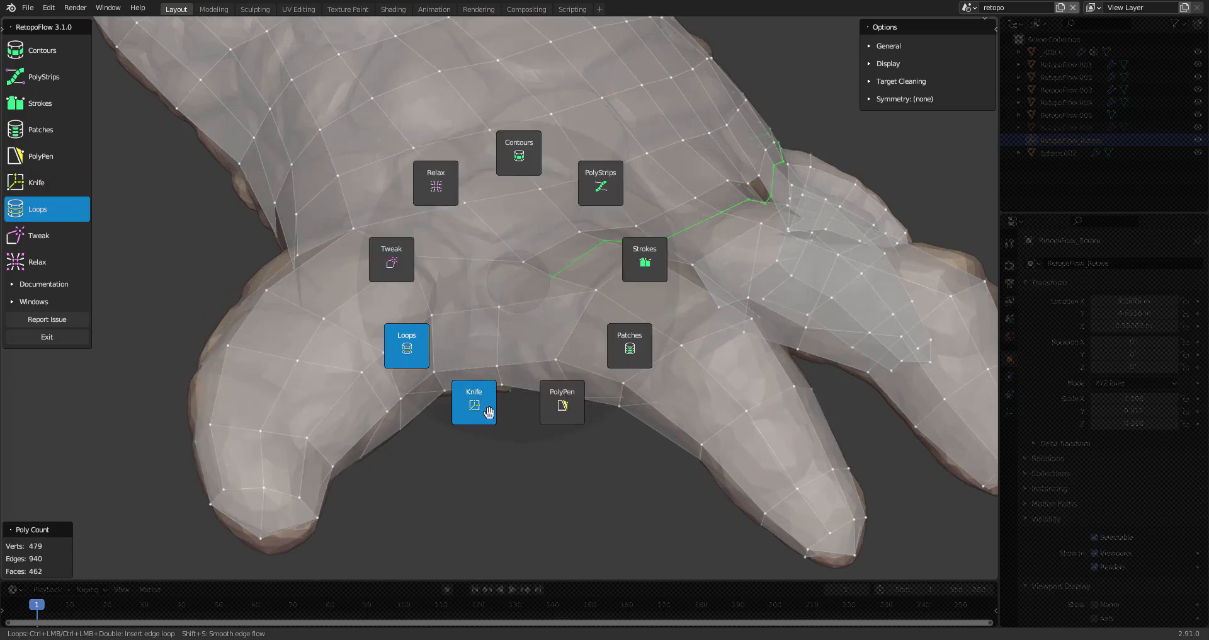
left_click(566, 406)
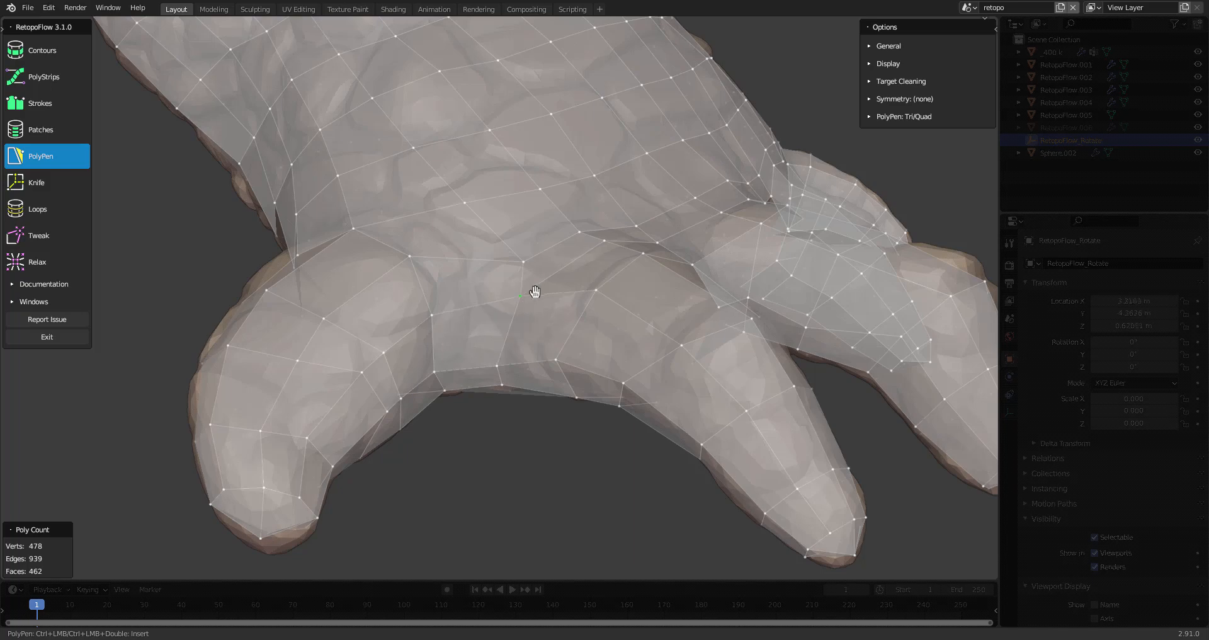
middle_click_drag(542, 291, 465, 182)
left_click_drag(464, 183, 460, 180)
- Smooth the mesh over the back of the foot and around the toe bases with the Relax brush
middle_click_drag(470, 193, 263, 264)
left_click(77, 241)
mouse_move(540, 395)
middle_mouse_down()
mouse_move(556, 365)
mouse_move(553, 399)
middle_mouse_up()
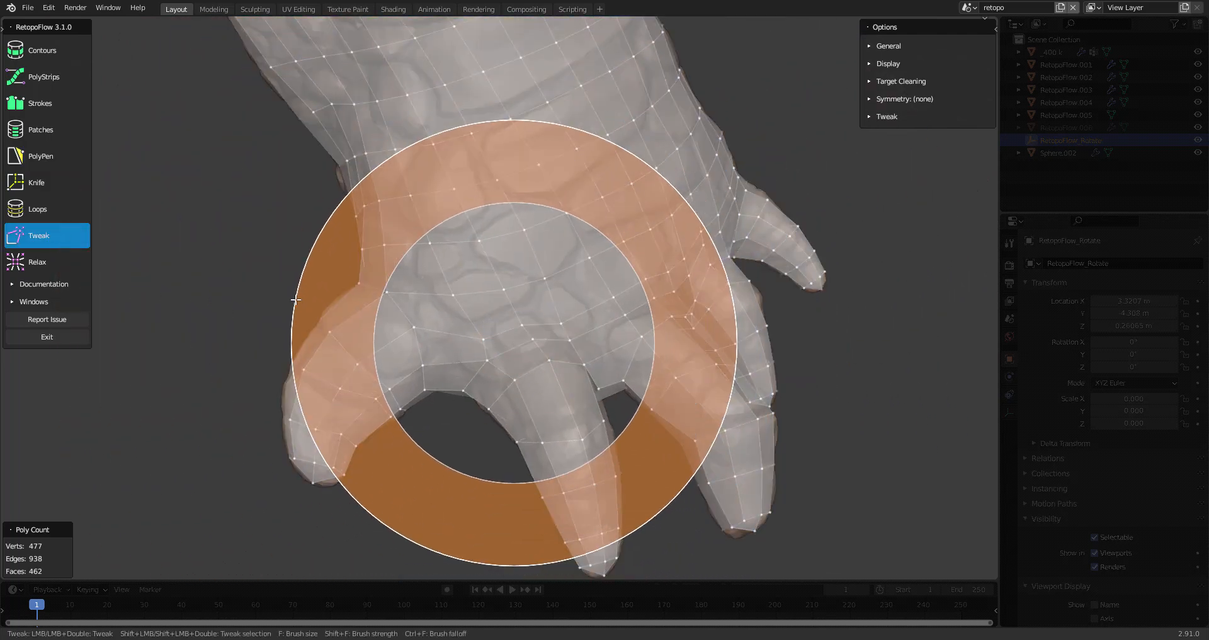
left_click(291, 308)
left_click(74, 257)
mouse_move(533, 322)
left_mouse_down()
mouse_move(480, 321)
mouse_move(562, 316)
mouse_move(490, 300)
mouse_move(499, 283)
left_mouse_up()
middle_click_drag(499, 283, 553, 319)
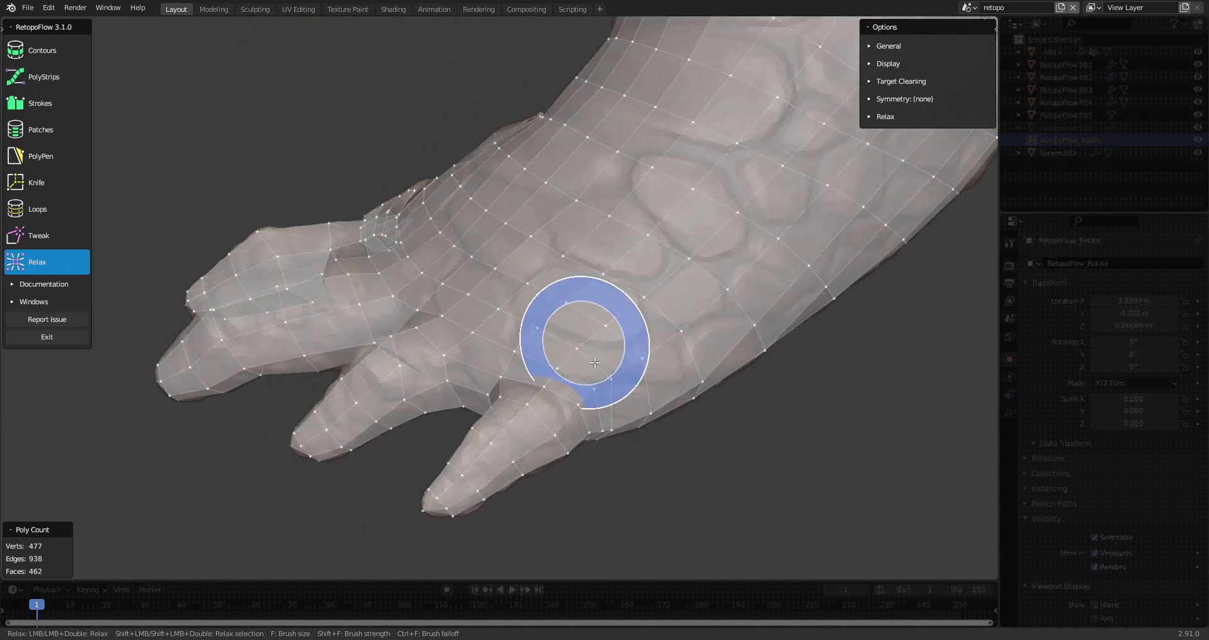
mouse_move(628, 326)
middle_mouse_down()
mouse_move(657, 275)
mouse_move(542, 167)
middle_mouse_up()
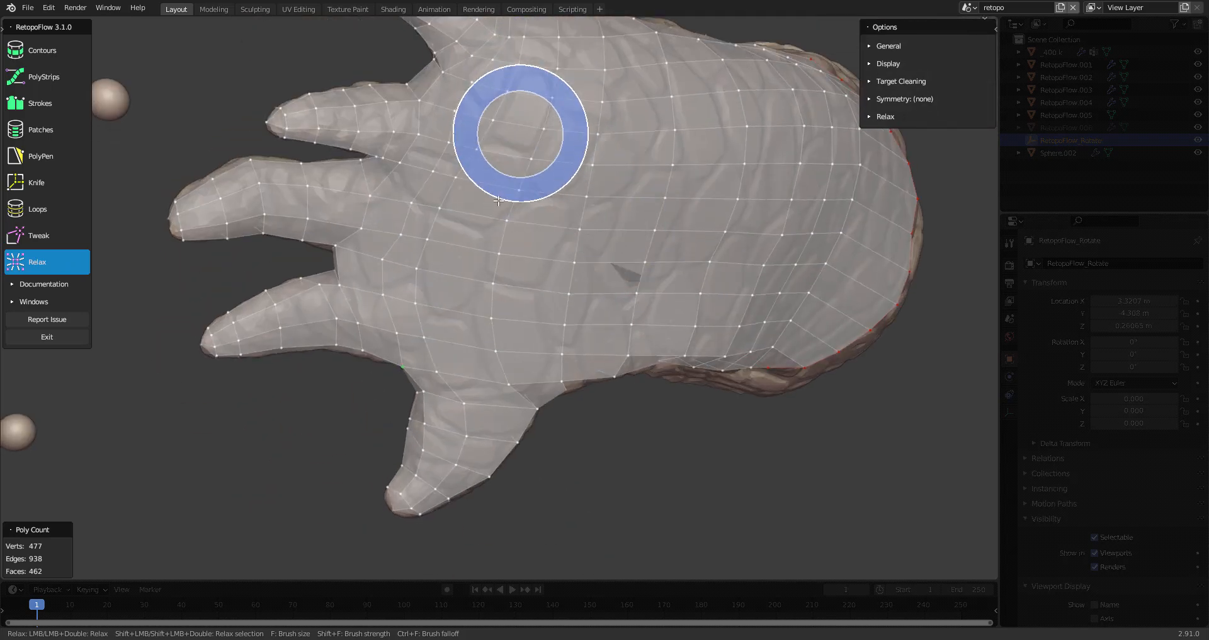
- Exit RetopoFlow and turn off the viewport display of the Mask modifier on the _400 k sculpt
scroll(521, 130, "down", 3)
middle_click_drag(513, 242, 500, 289)
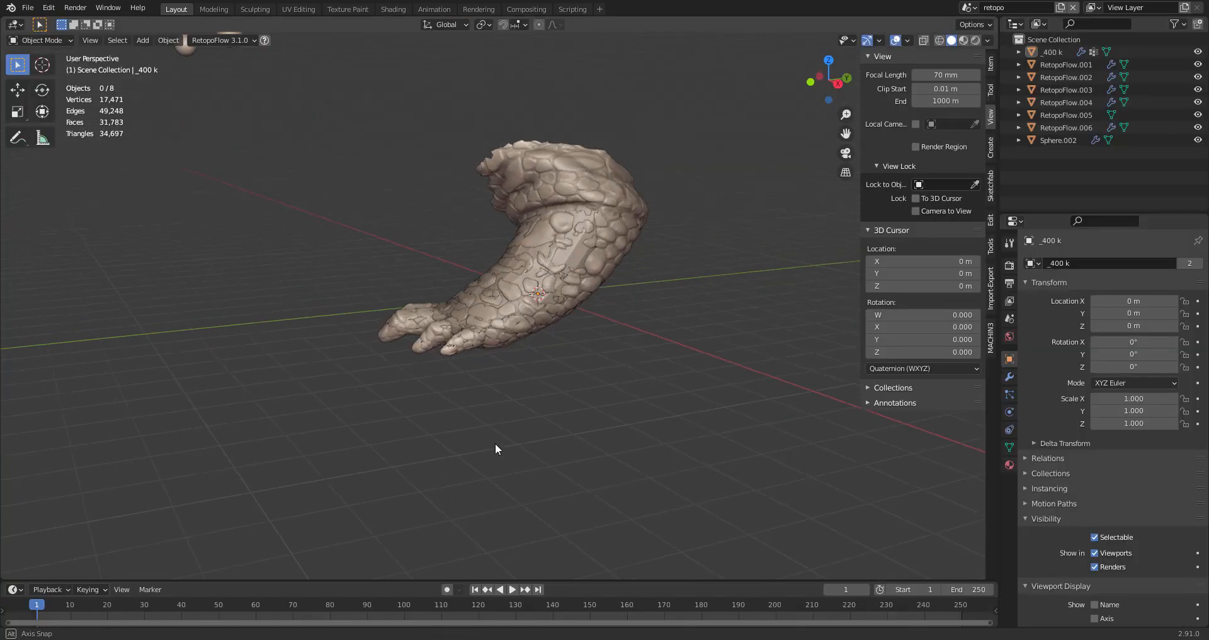
mouse_move(495, 443)
middle_mouse_down()
mouse_move(505, 432)
mouse_move(467, 397)
middle_mouse_up()
left_click(513, 280)
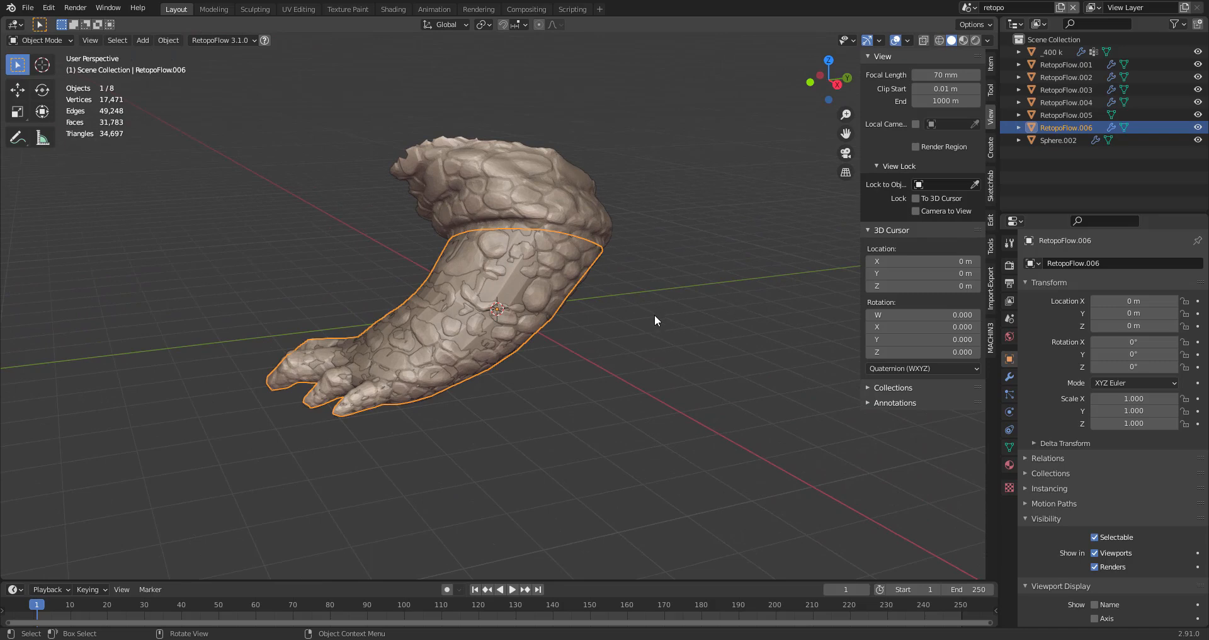
left_click(584, 242)
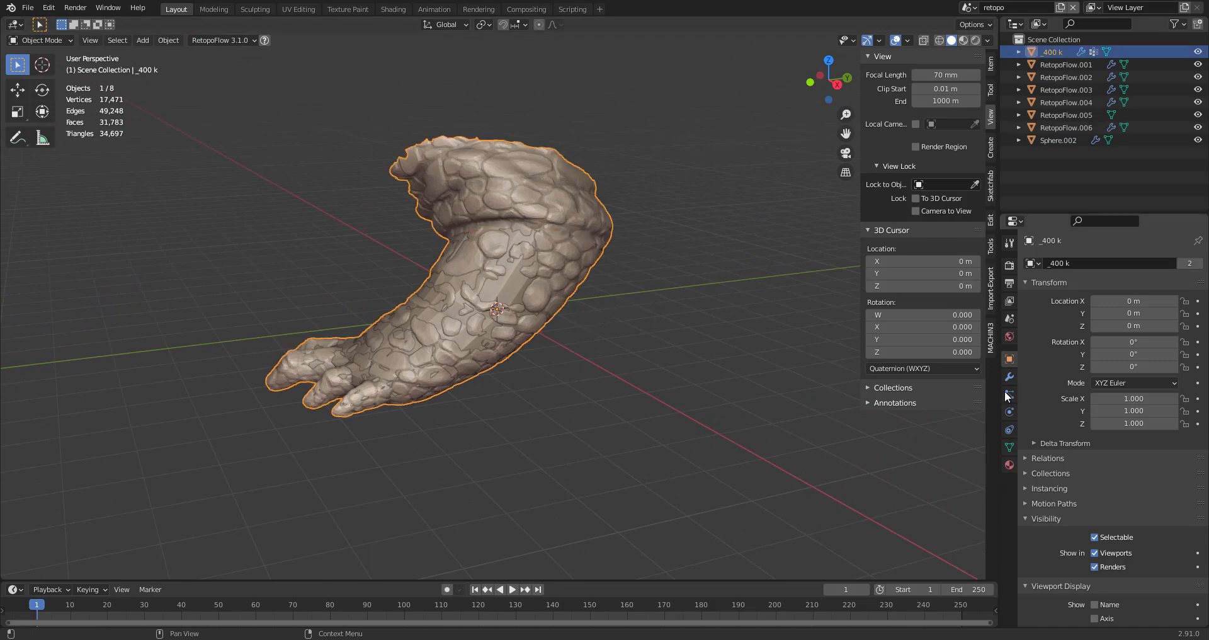
left_click(1011, 378)
left_click(1141, 302)
- Select the sculpt's back leg and foot vertices in Edit Mode and assign them to a new vertex group named "back leg"
scroll(545, 380, "down", 2)
middle_click_drag(629, 333, 444, 373)
scroll(443, 373, "up", 2)
key("alt+z")
middle_click_drag(485, 378, 511, 333)
key("Tab")
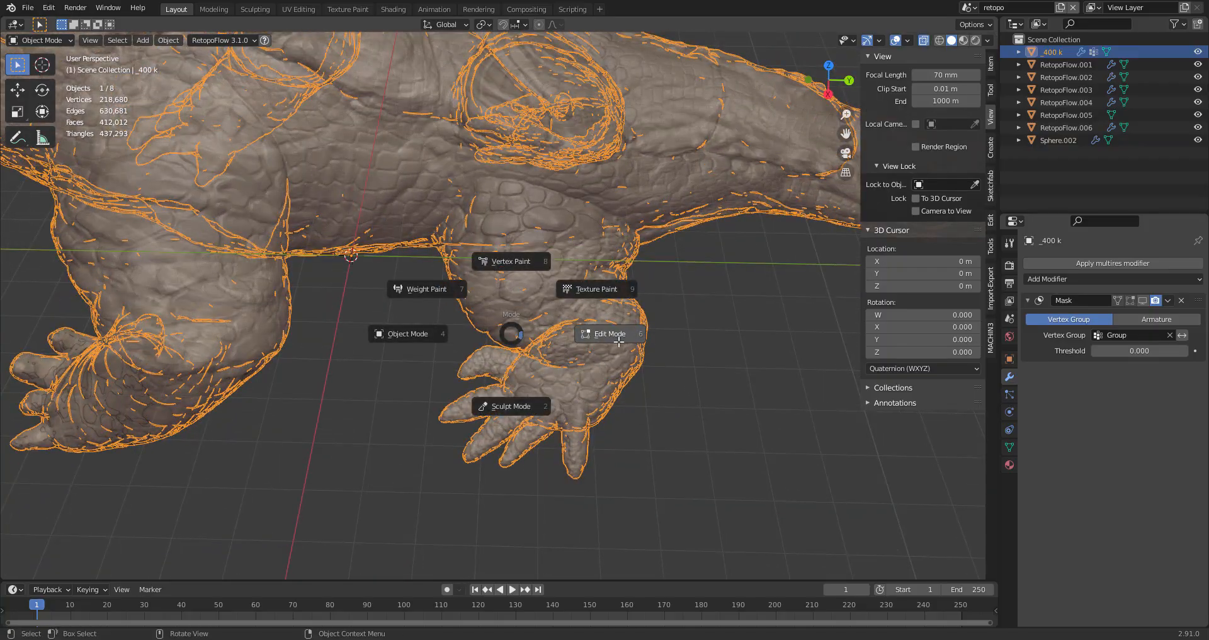
left_click(618, 340)
key("alt+a")
mouse_move(661, 243)
right_mouse_down("ctrl")
mouse_move(531, 202)
mouse_move(356, 437)
mouse_move(697, 407)
right_mouse_up("ctrl")
middle_click_drag(697, 408, 630, 365)
left_click(1009, 446)
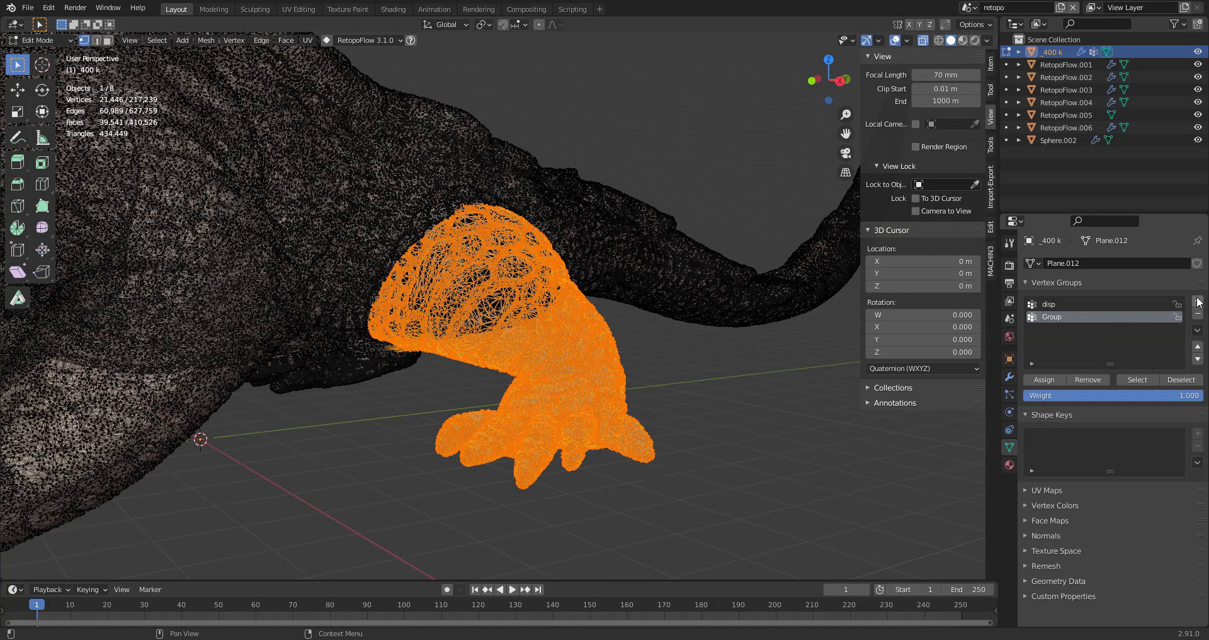
double_click(1077, 330)
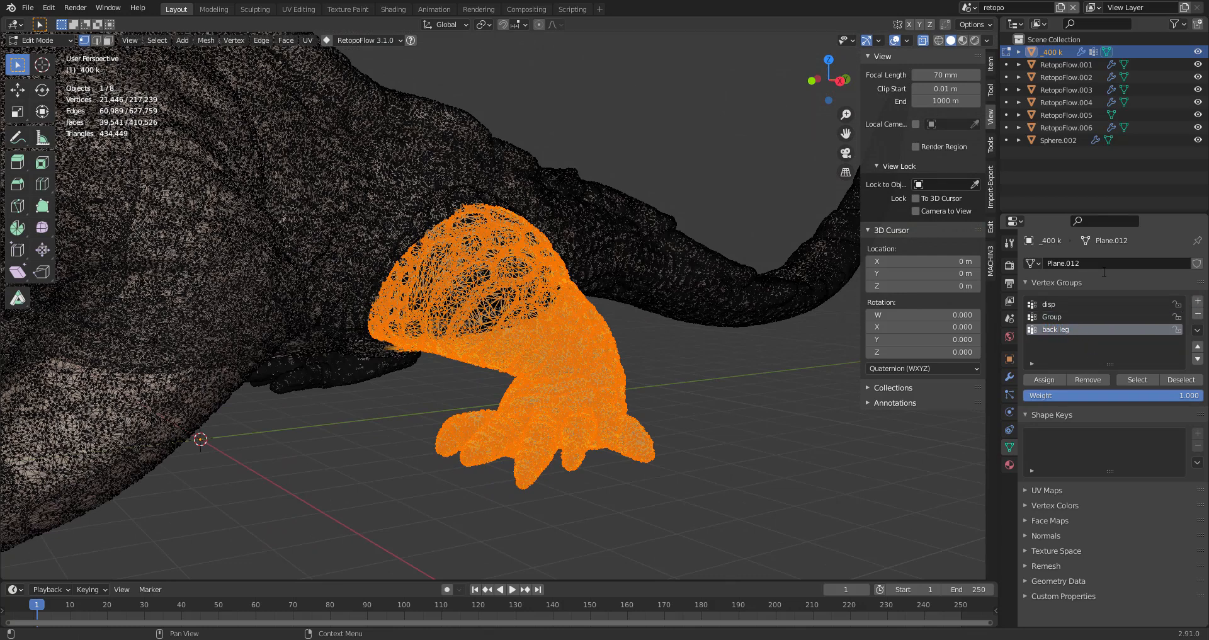
- Duplicate the sculpt's Mask modifier in Object Mode, set the copy's vertex group to "back leg" and enable it in the viewport
middle_click_drag(687, 368, 693, 372)
key("ctrl+Tab")
left_click(548, 372)
left_click(1009, 376)
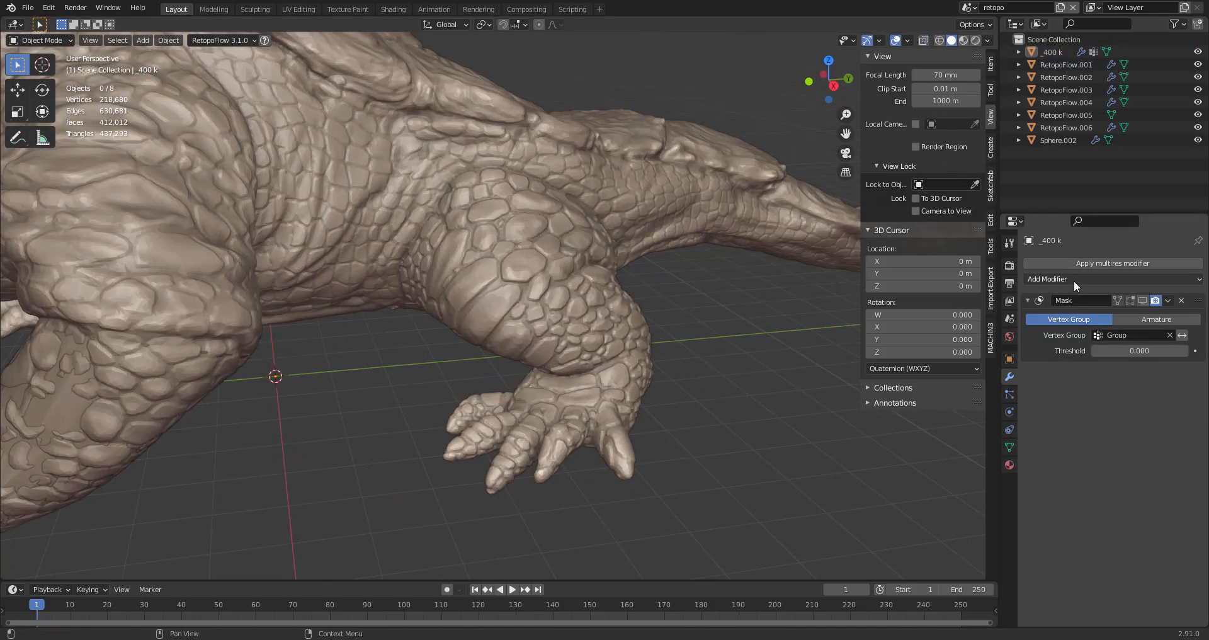
left_click(1074, 281)
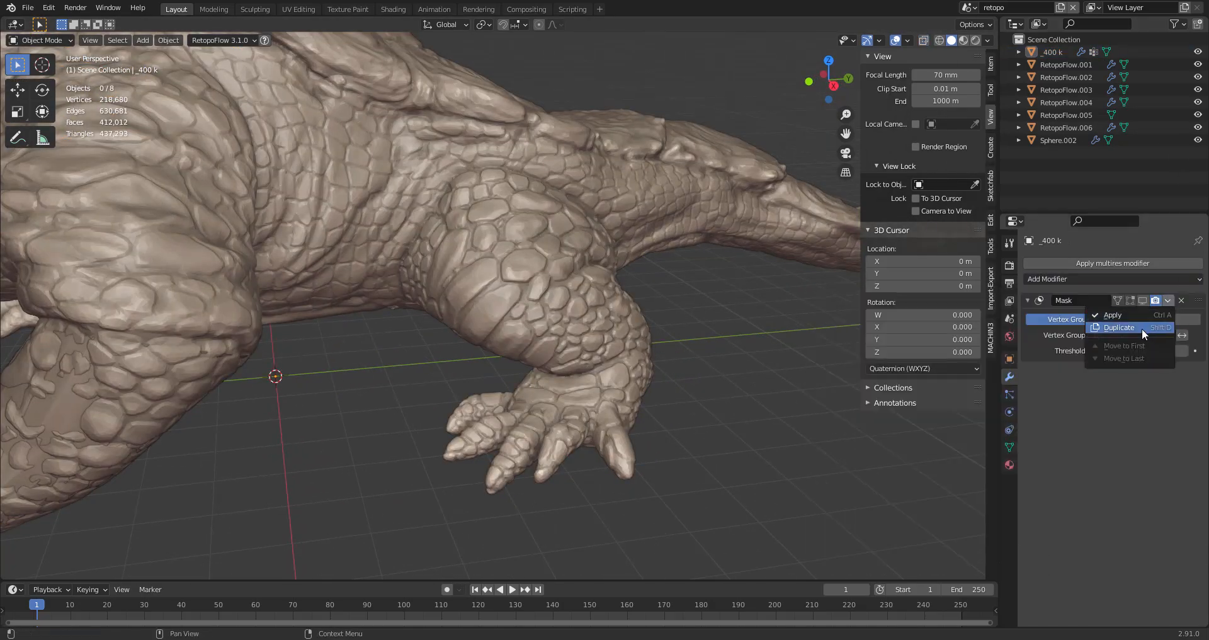
left_click(1142, 328)
left_click(1127, 407)
left_click(1114, 426)
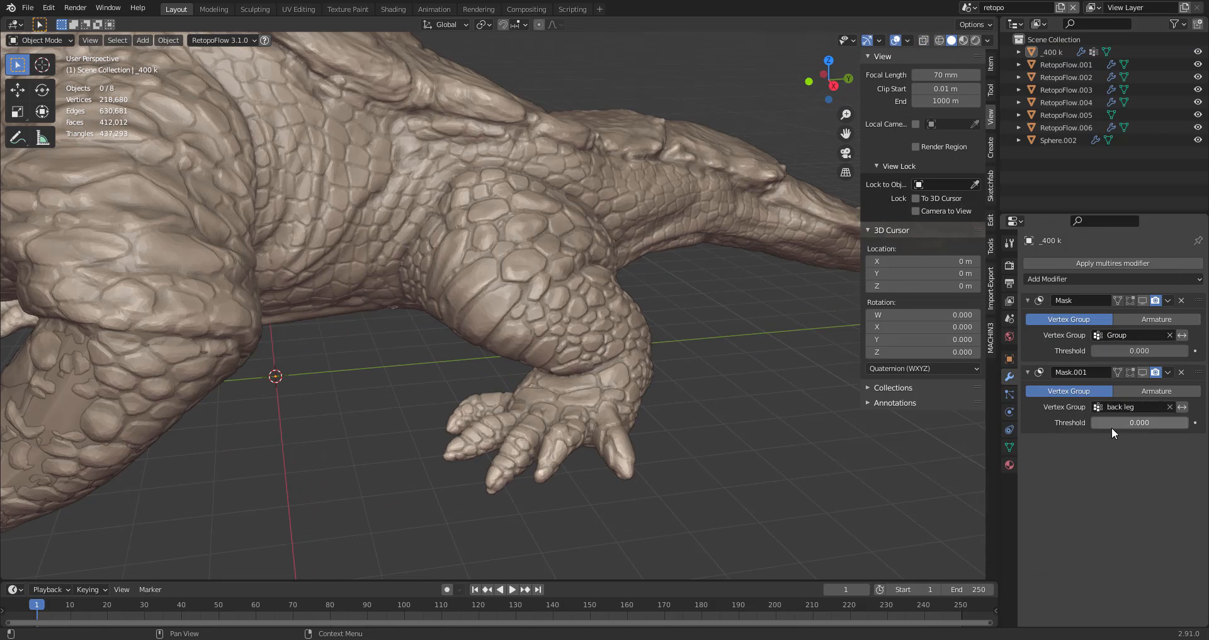
left_click(1142, 373)
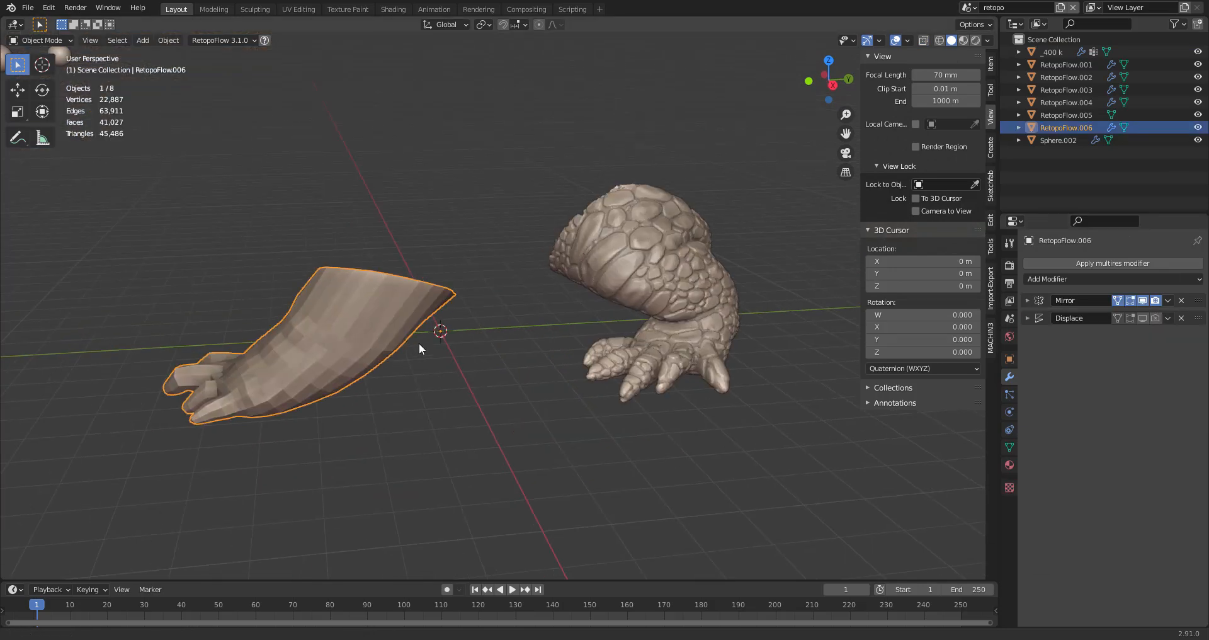
- Duplicate the retopologized front leg mesh and move the copy along the Y axis to the back leg
middle_click_drag(418, 343, 325, 379)
key("shift+d")
key("y")
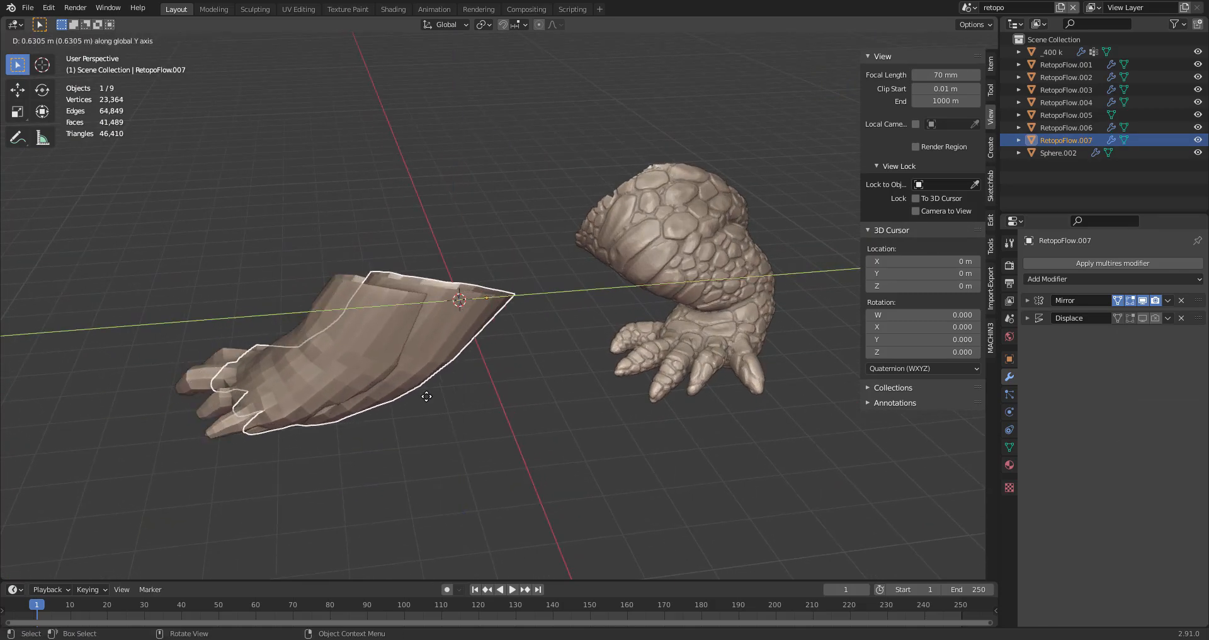
left_click(728, 365)
scroll(611, 303, "up", 1)
middle_click_drag(728, 367, 590, 346, "shift")
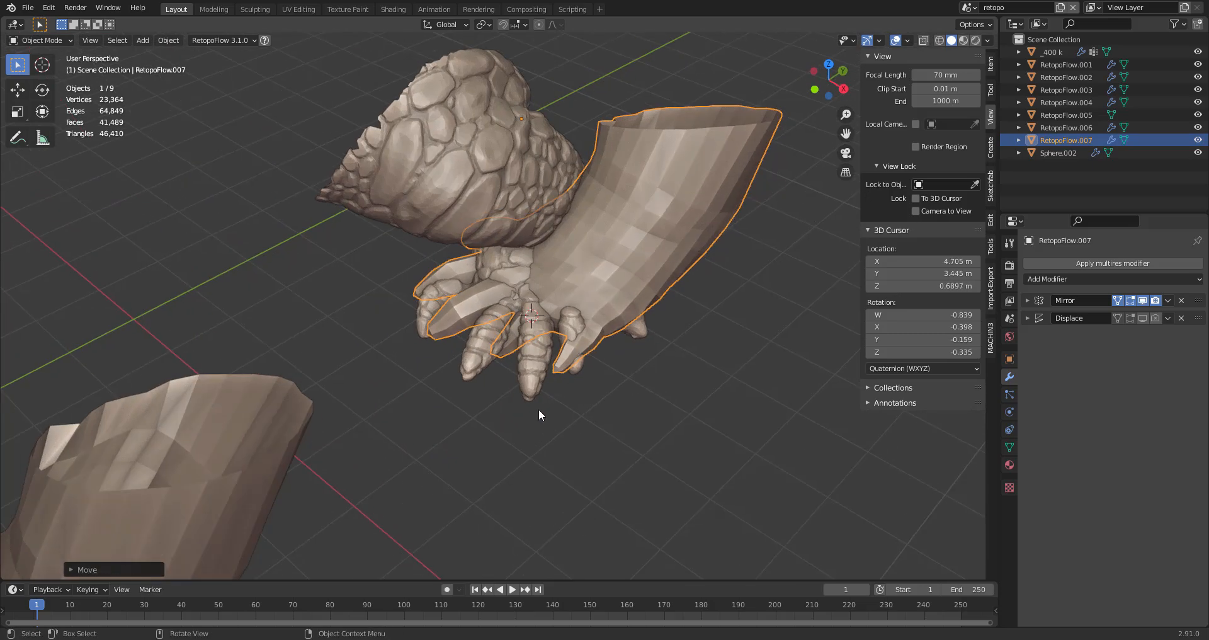
key("r")
key("z")
right_click(572, 406)
- Place the 3D cursor on the back foot, use it as pivot point and rotate the copied leg about Z to match the toes' direction
middle_click_drag(555, 362, 542, 335)
mouse_move(536, 294)
right_mouse_down("shift")
mouse_move(554, 281)
mouse_move(525, 306)
right_mouse_up("shift")
key("period")
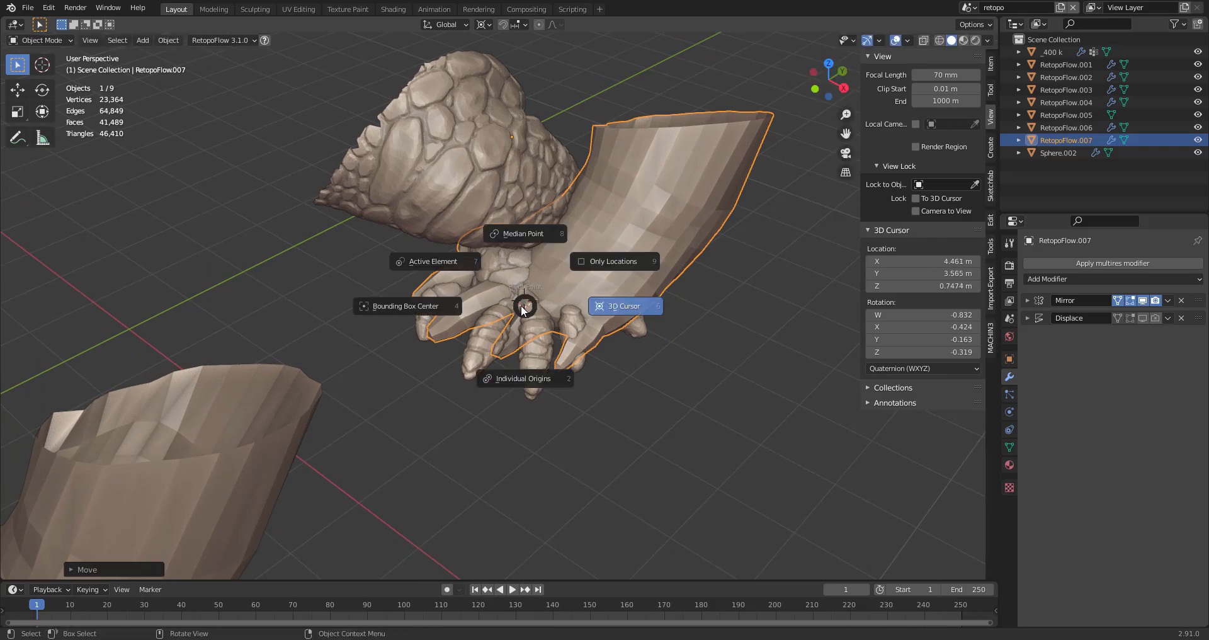
left_click(624, 307)
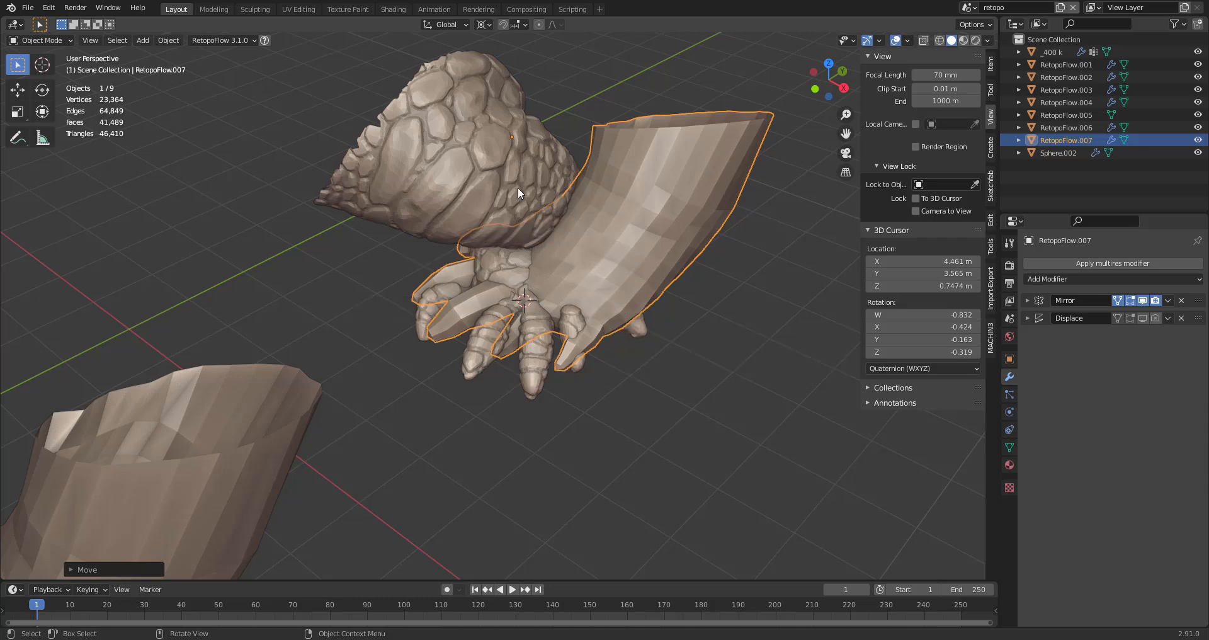
left_click(481, 25)
key("r")
key("z")
left_click(669, 298)
- Move the copied leg mesh so its foot and toes overlap the sculpted back foot
key("g")
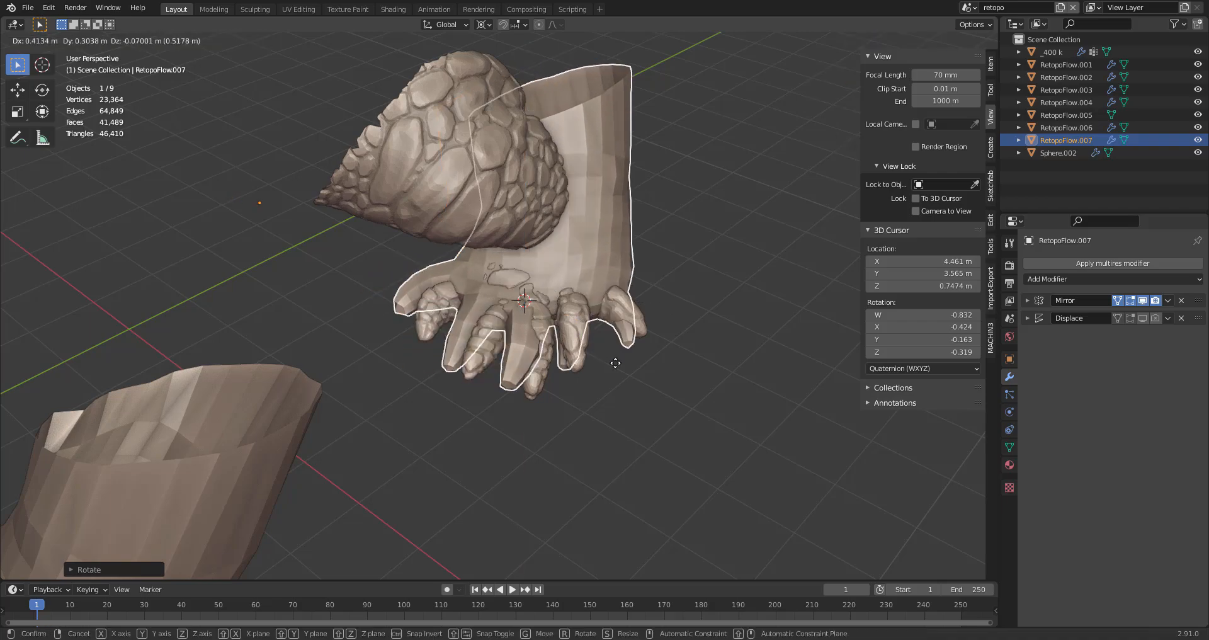
left_click(618, 369)
middle_click_drag(619, 369, 518, 350)
scroll(518, 350, "up", 3)
left_click(555, 364)
scroll(548, 273, "down", 2)
left_click(548, 273)
- Put the copied leg mesh into Sculpt Mode and turn on X-ray and wireframe display
key("ctrl+Tab")
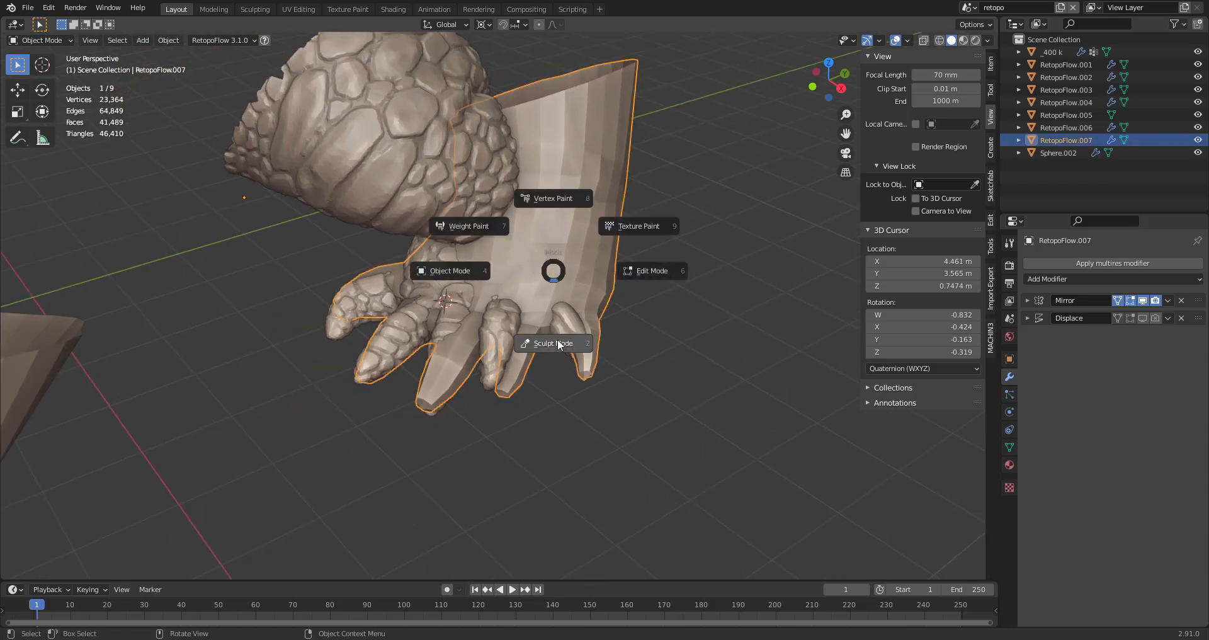
left_click(552, 341)
scroll(553, 316, "up", 2)
key("alt+z")
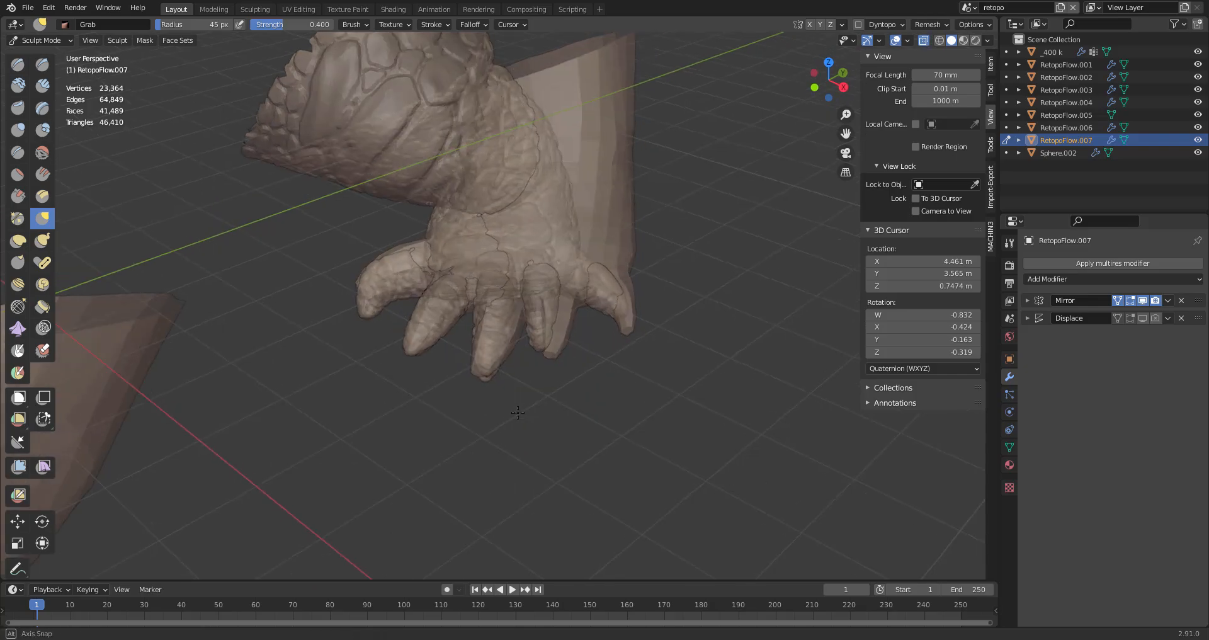
scroll(518, 357, "up", 3)
key("q")
left_click(512, 357)
mouse_move(513, 361)
middle_mouse_down()
mouse_move(492, 370)
mouse_move(504, 377)
middle_mouse_up()
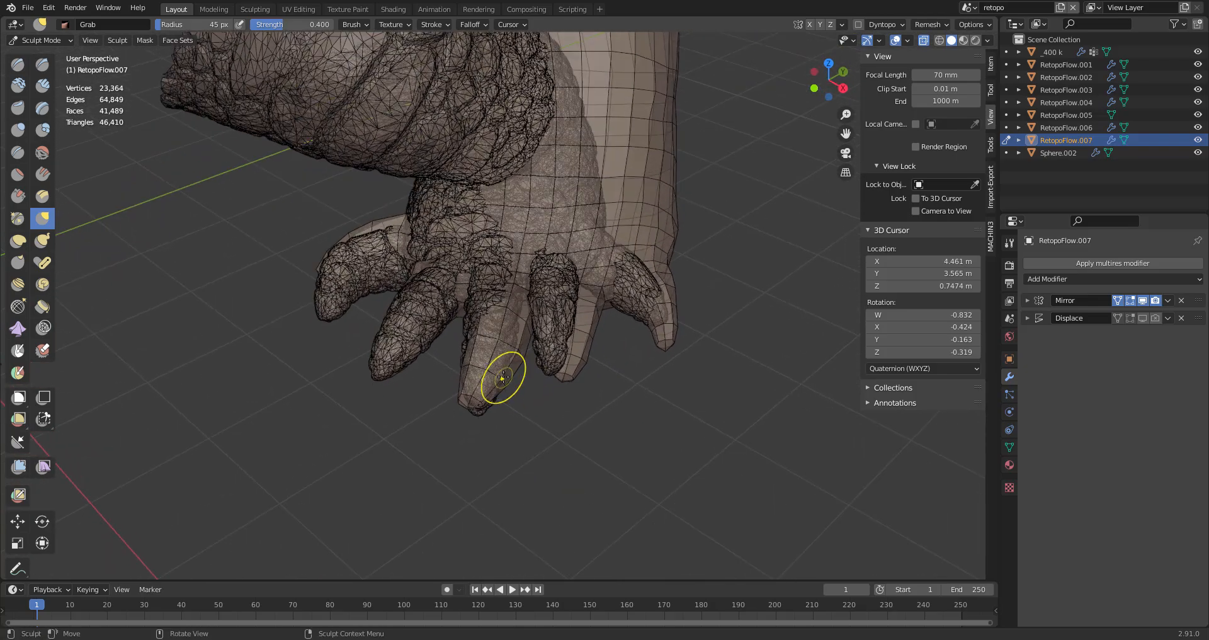
- Enlarge the Grab brush and pull the copied mesh's toes toward the sculpted back toes
left_click(600, 375)
middle_click_drag(422, 373, 523, 383)
key("shift+a")
left_click(542, 327)
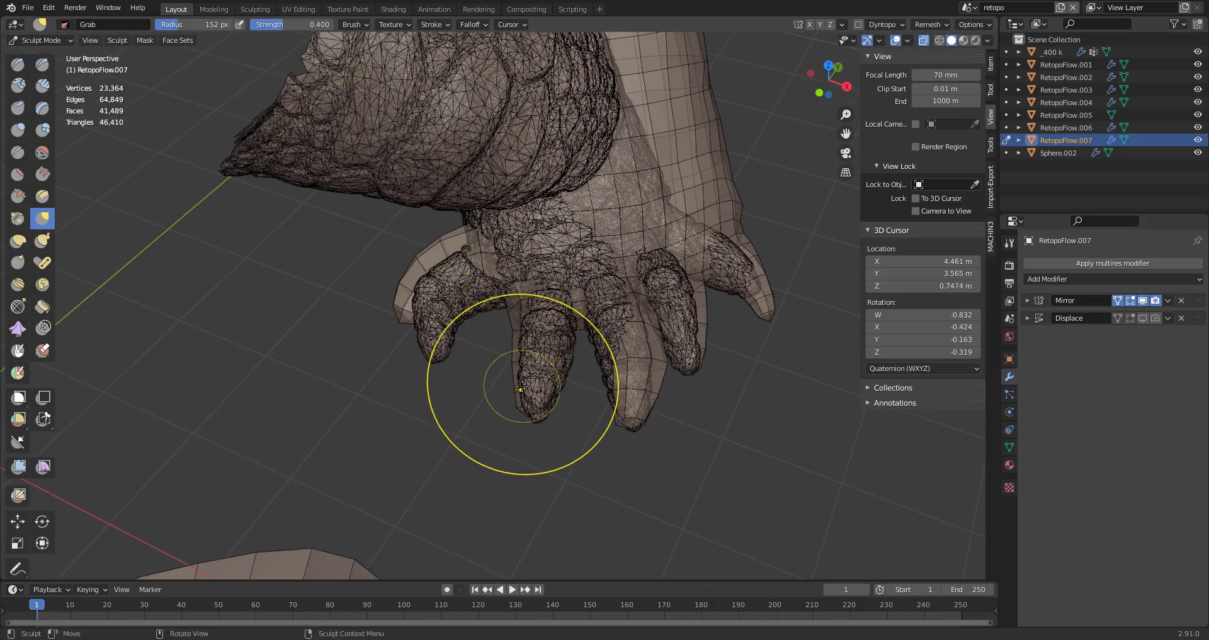
key("f")
left_click(597, 384)
mouse_move(543, 382)
left_mouse_down()
mouse_move(521, 404)
mouse_move(497, 403)
left_mouse_up()
middle_click_drag(496, 402, 588, 339)
- Set the Grab brush radius to about 352 px and pull the copied foot's toes onto the sculpted ones from the side
key("f")
left_click(639, 344)
left_click_drag(698, 226, 699, 224)
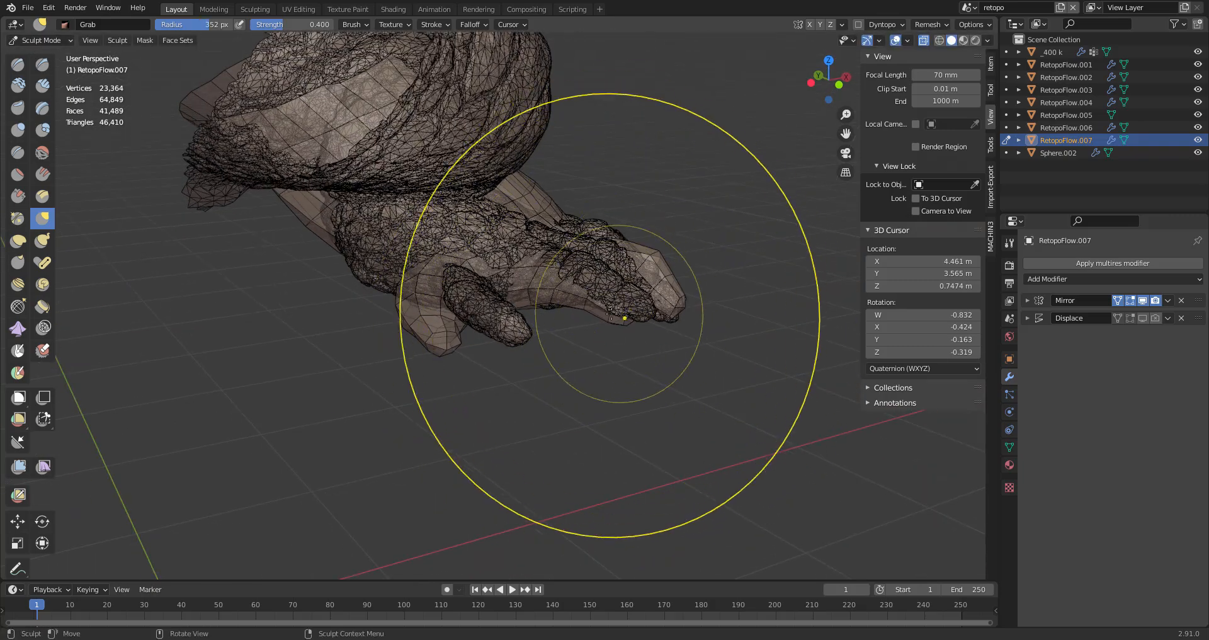
left_click_drag(611, 317, 653, 301)
mouse_move(642, 295)
middle_mouse_down()
mouse_move(630, 347)
mouse_move(611, 359)
middle_mouse_up()
left_click_drag(423, 326, 518, 363)
- Fit the individual toes more closely to the sculpted back toes using a smaller Grab brush
key("f")
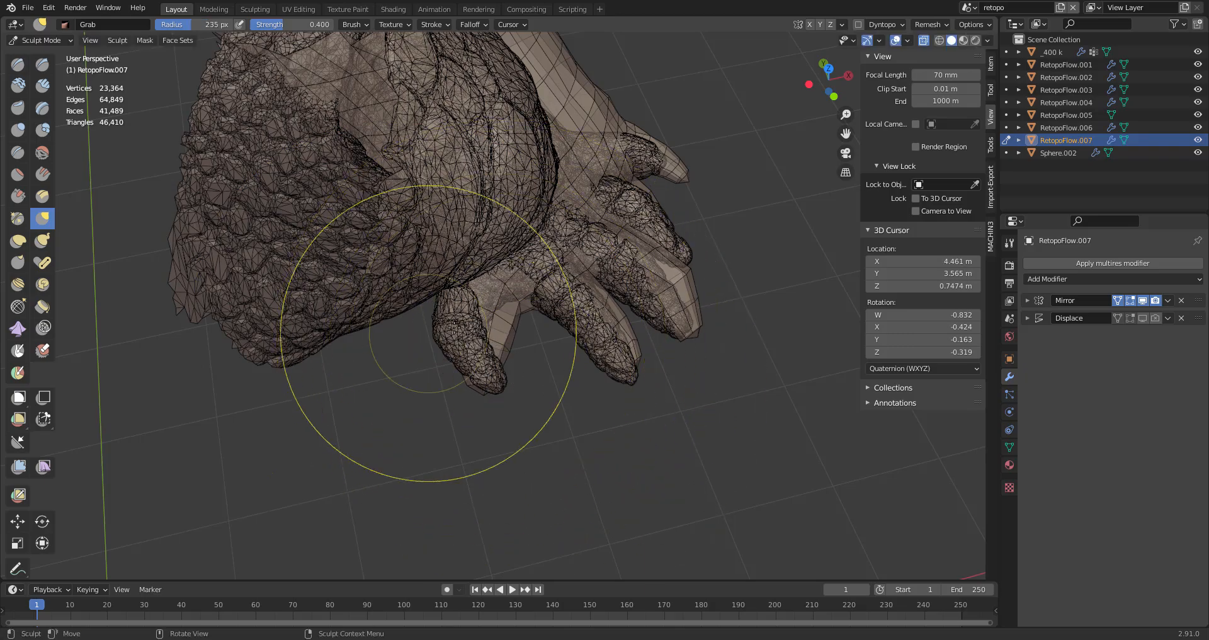
mouse_move(432, 293)
middle_mouse_down()
mouse_move(550, 315)
mouse_move(381, 386)
mouse_move(353, 365)
middle_mouse_up()
key("f")
left_click(531, 354)
left_click_drag(531, 355, 523, 296)
key("f")
left_click(586, 296)
middle_click_drag(633, 280, 560, 283, "shift")
left_click_drag(554, 314, 535, 333)
mouse_move(533, 352)
middle_mouse_down()
mouse_move(534, 270)
mouse_move(549, 350)
middle_mouse_up()
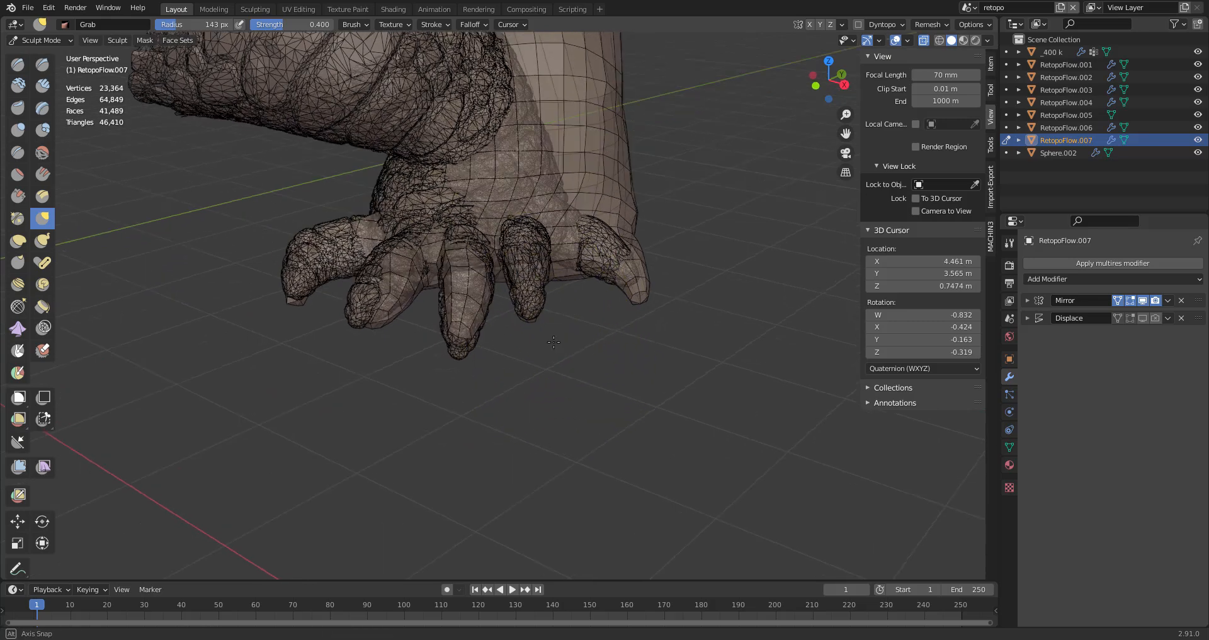
- Switch to Object Mode, reselect the copied leg mesh and return it to Sculpt Mode
key("ctrl+Tab")
key("alt+a")
left_click(618, 209)
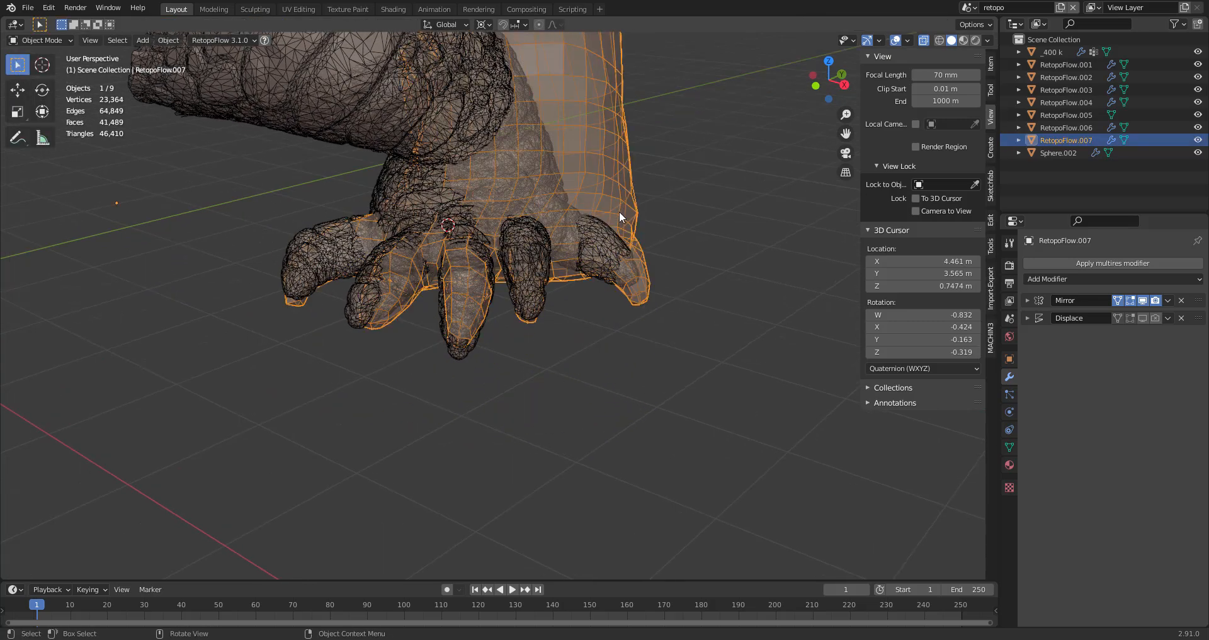
key("ctrl+Tab")
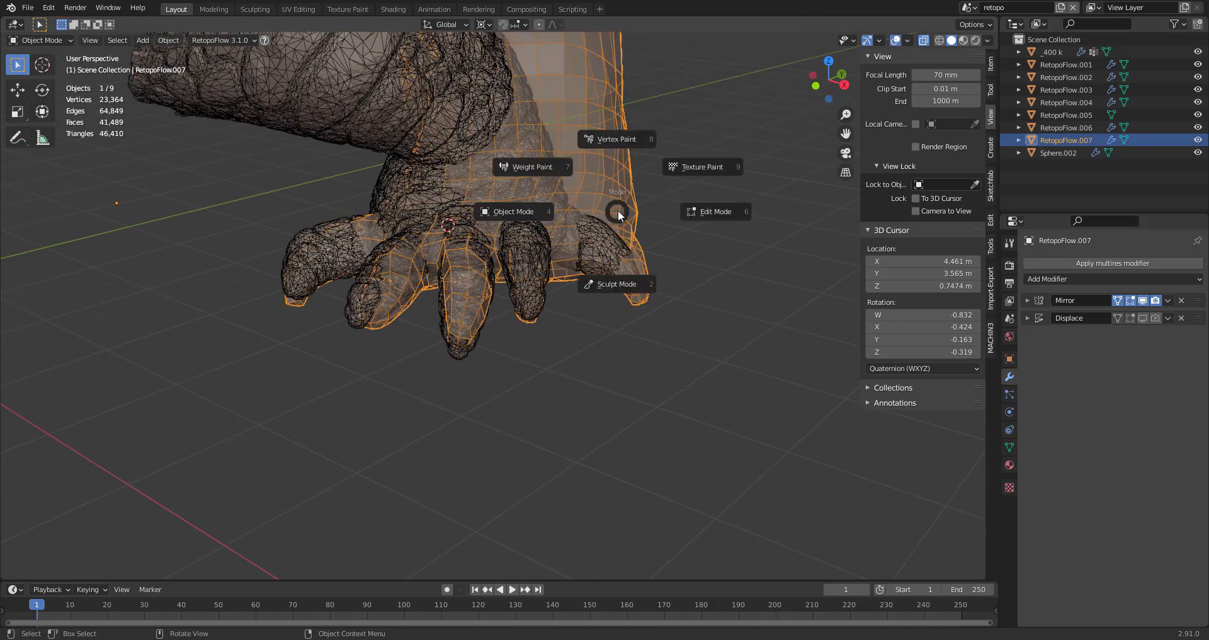
left_click(619, 285)
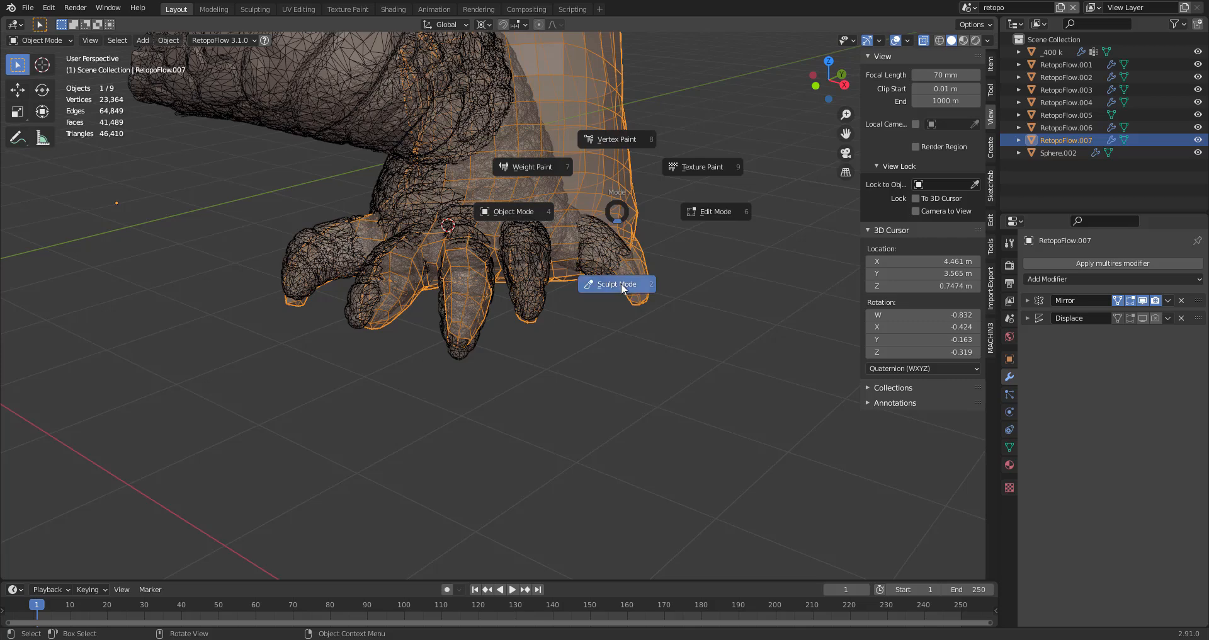
left_click(63, 40)
left_click(62, 87)
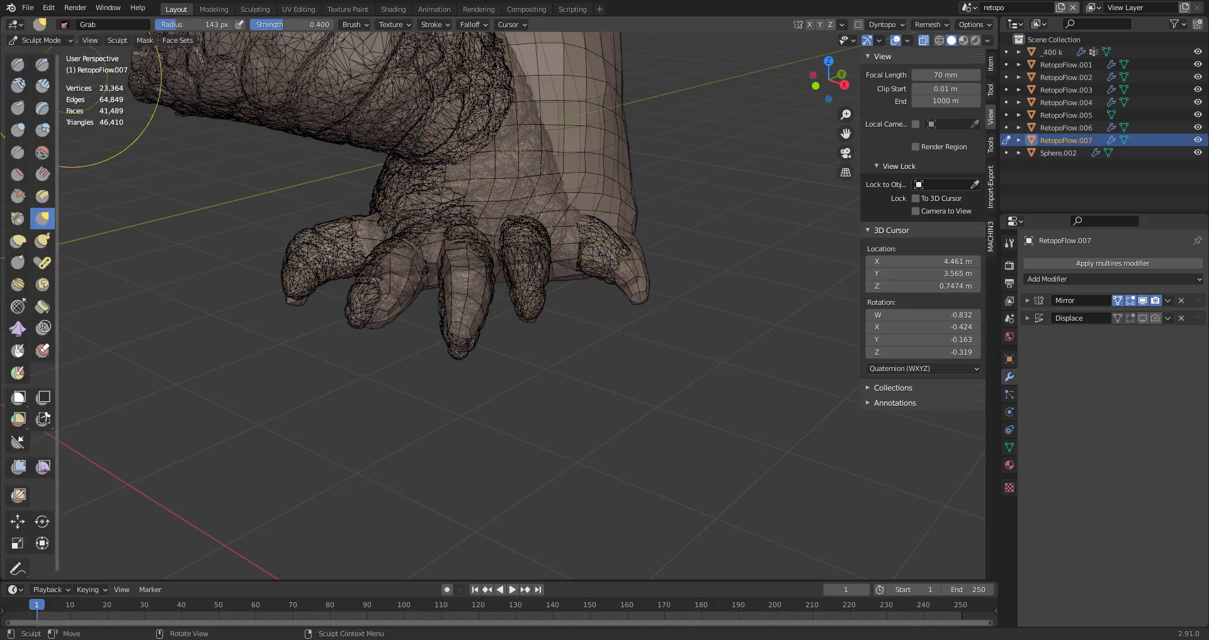
- Set the Grab brush radius to about 147 px and pull the copied foot's toe geometry onto the sculpted toes
middle_click_drag(680, 251, 642, 305)
key("f")
left_click(649, 305)
middle_click_drag(566, 284, 535, 296)
key("f")
left_click(528, 294)
key("f")
left_click(607, 241)
mouse_move(476, 252)
middle_mouse_down()
mouse_move(404, 339)
mouse_move(420, 273)
middle_mouse_up()
middle_click_drag(451, 238, 422, 235)
left_click_drag(421, 235, 434, 212)
middle_click_drag(435, 212, 499, 304)
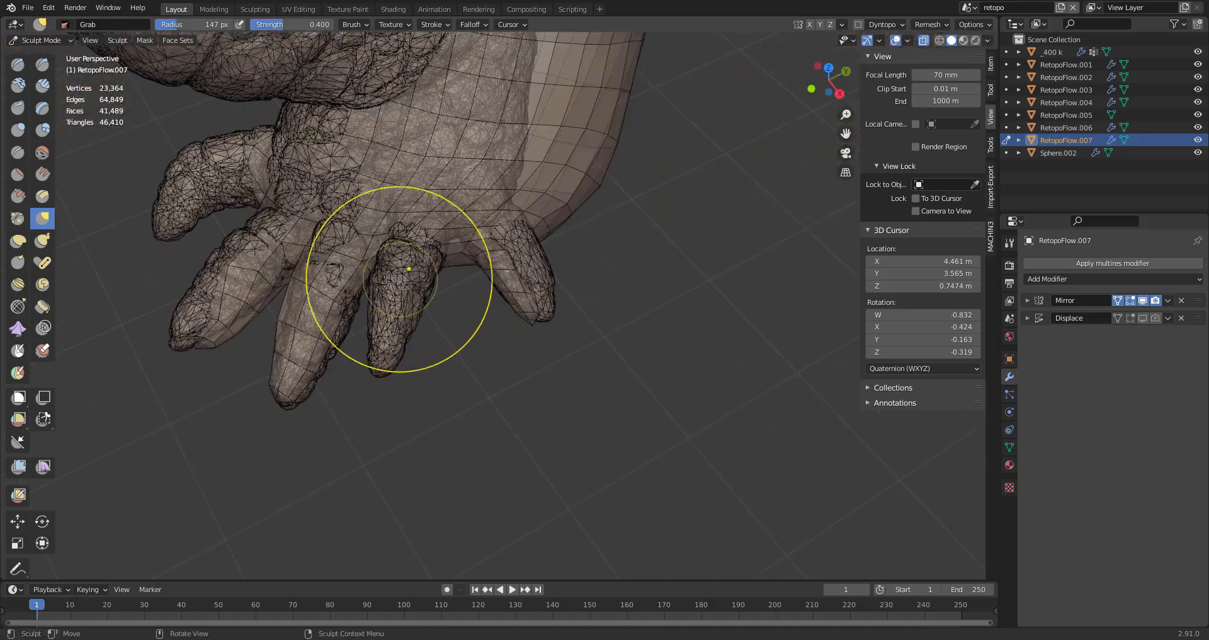
- In Edit Mode, select the copied mesh's upper leg geometry and move it with proportional editing toward the sculpted ankle
key("Tab")
scroll(387, 326, "down", 2)
middle_click_drag(387, 326, 399, 273)
mouse_move(399, 273)
right_mouse_down("ctrl")
mouse_move(521, 277)
mouse_move(699, 66)
mouse_move(277, 164)
right_mouse_up("ctrl")
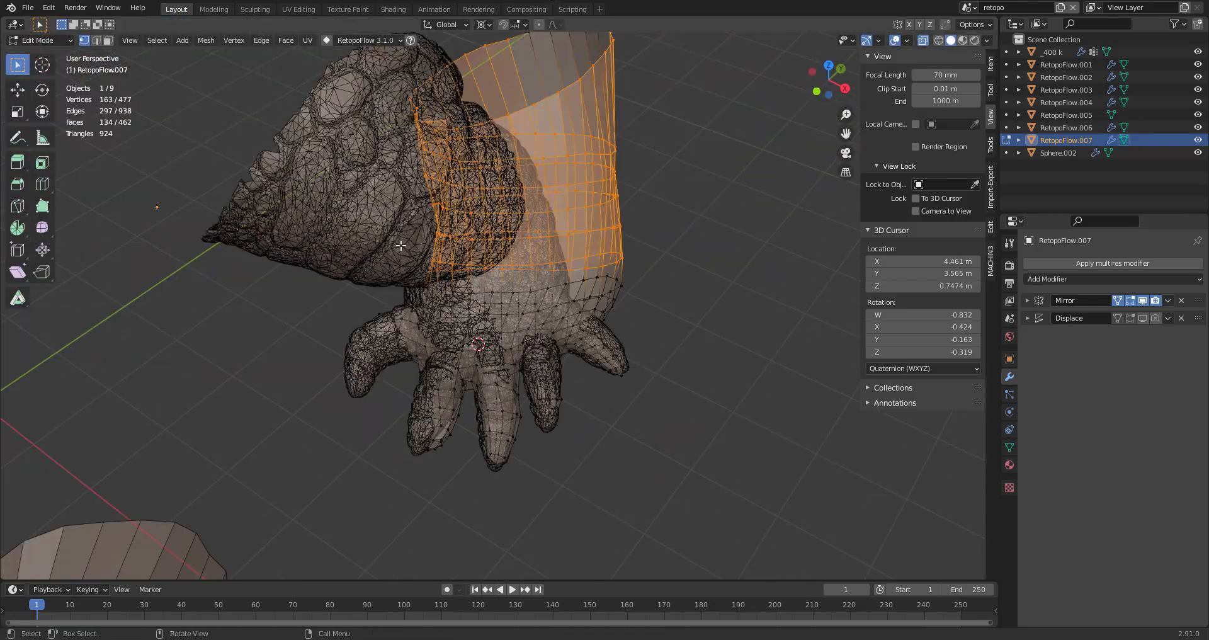
scroll(504, 252, "down", 2)
mouse_move(516, 258)
middle_mouse_down()
mouse_move(557, 251)
mouse_move(512, 266)
middle_mouse_up()
key("g")
left_click(587, 277)
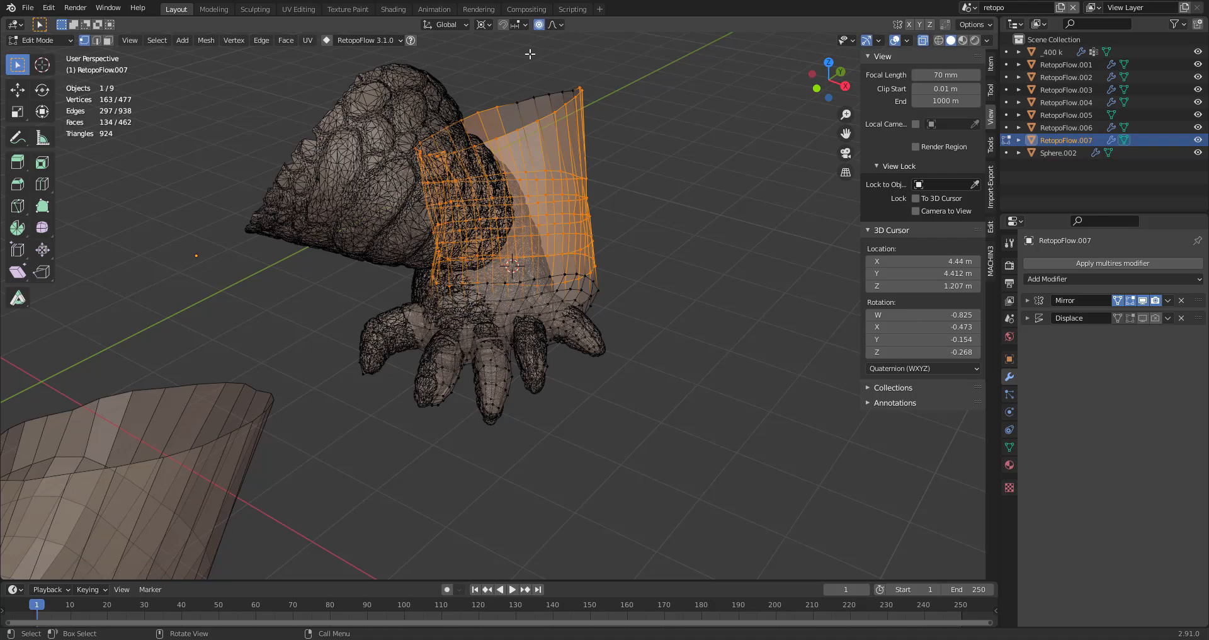
key("g")
left_click(582, 250)
- Delete a face loop above the copied foot's ankle and remove the detached upper leg geometry
middle_click_drag(598, 296, 425, 273)
scroll(589, 308, "up", 2)
key("alt+a")
key("a")
key("alt+a")
key("3")
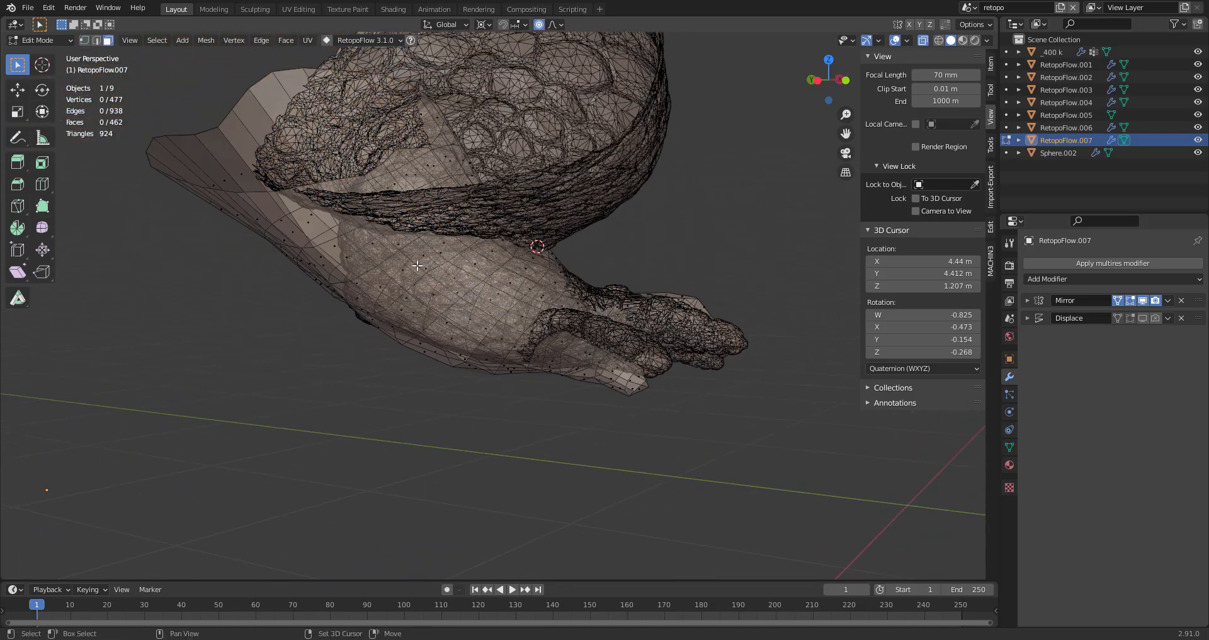
key("x")
left_click(422, 265)
key("l")
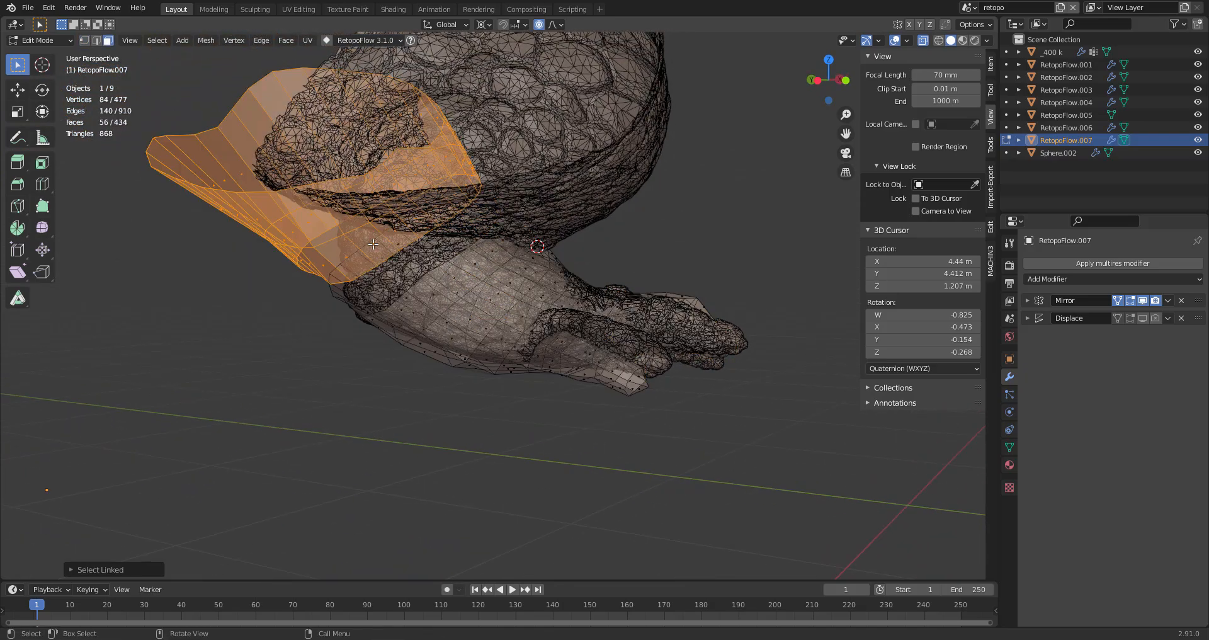
left_click(372, 246)
- Return the trimmed foot to Sculpt Mode and fit its toes and ankle to the sculpt with the Grab brush
mouse_move(542, 271)
middle_mouse_down()
mouse_move(510, 302)
mouse_move(359, 327)
middle_mouse_up()
scroll(504, 352, "up", 3)
key("ctrl+Tab")
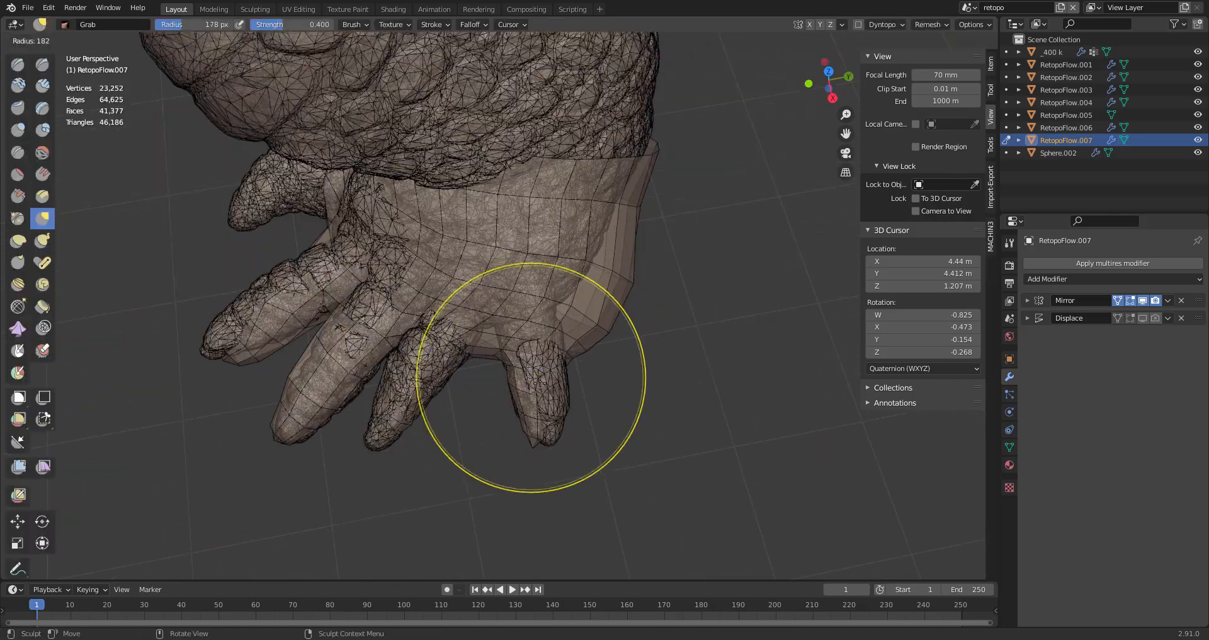
middle_click_drag(604, 268, 651, 271)
left_click_drag(404, 445, 348, 415)
mouse_move(359, 396)
middle_mouse_down()
mouse_move(434, 371)
mouse_move(554, 270)
middle_mouse_up()
key("f")
left_click(671, 224)
middle_click_drag(671, 224, 412, 263)
middle_click_drag(485, 296, 628, 263)
key("f")
left_click(628, 263)
middle_click_drag(570, 269, 334, 277)
middle_click_drag(496, 255, 496, 290, "ctrl")
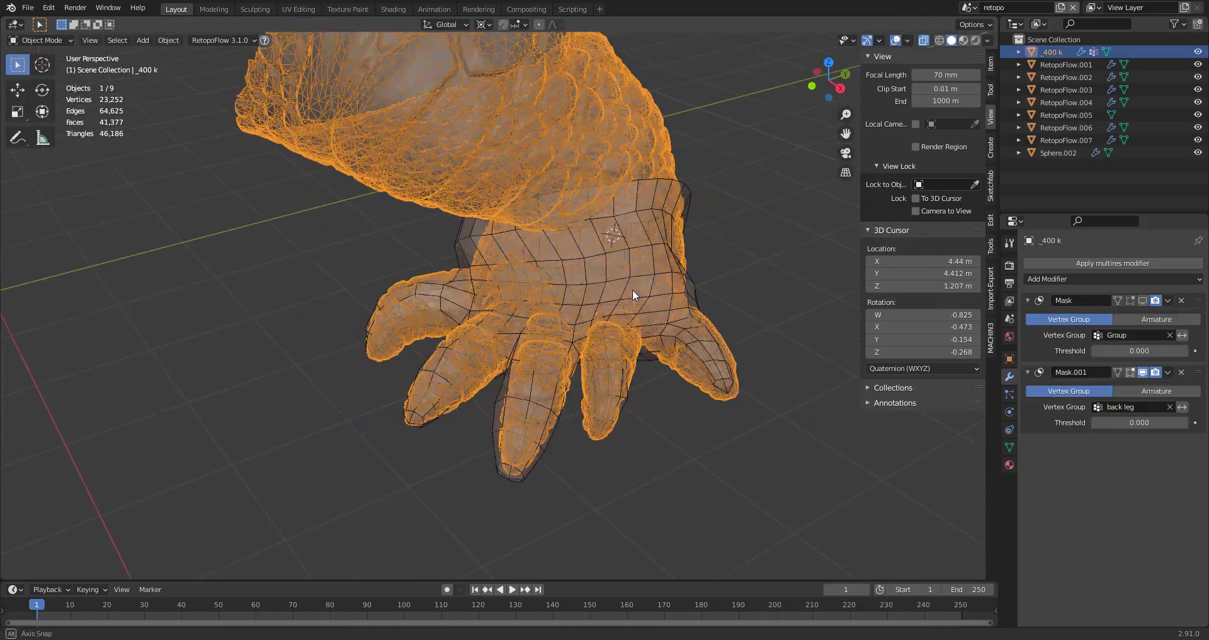
- Select the copied foot mesh in Object Mode and apply all its transforms
left_click(603, 275)
middle_click_drag(633, 290, 615, 271)
key("ctrl+a")
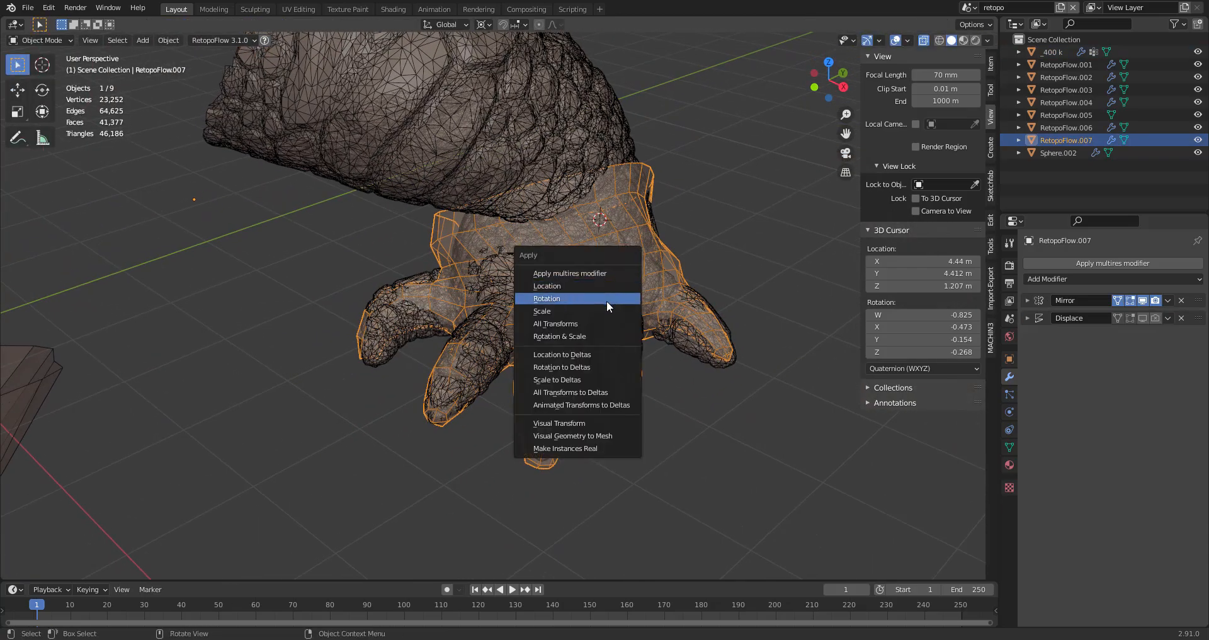
left_click(602, 323)
- Move the copied foot away from the sculpt and clear its location to test the applied transforms
middle_click_drag(602, 321, 573, 308)
scroll(645, 299, "down", 4)
key("g")
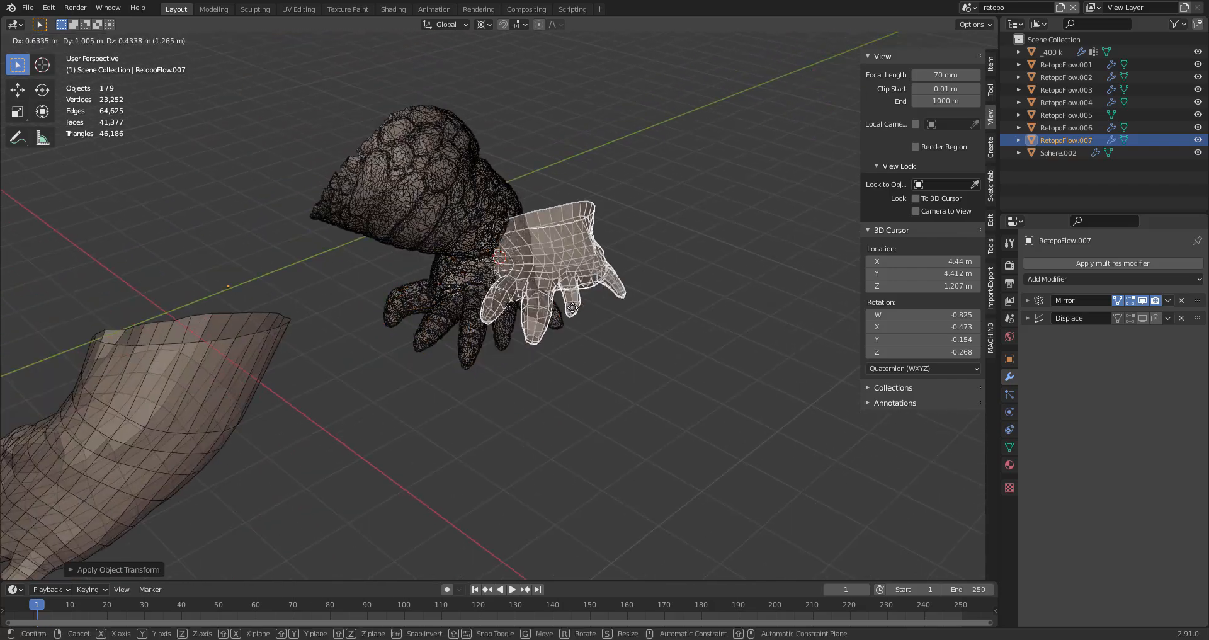
left_click(679, 274)
middle_click_drag(678, 274, 520, 326)
key("alt+g")
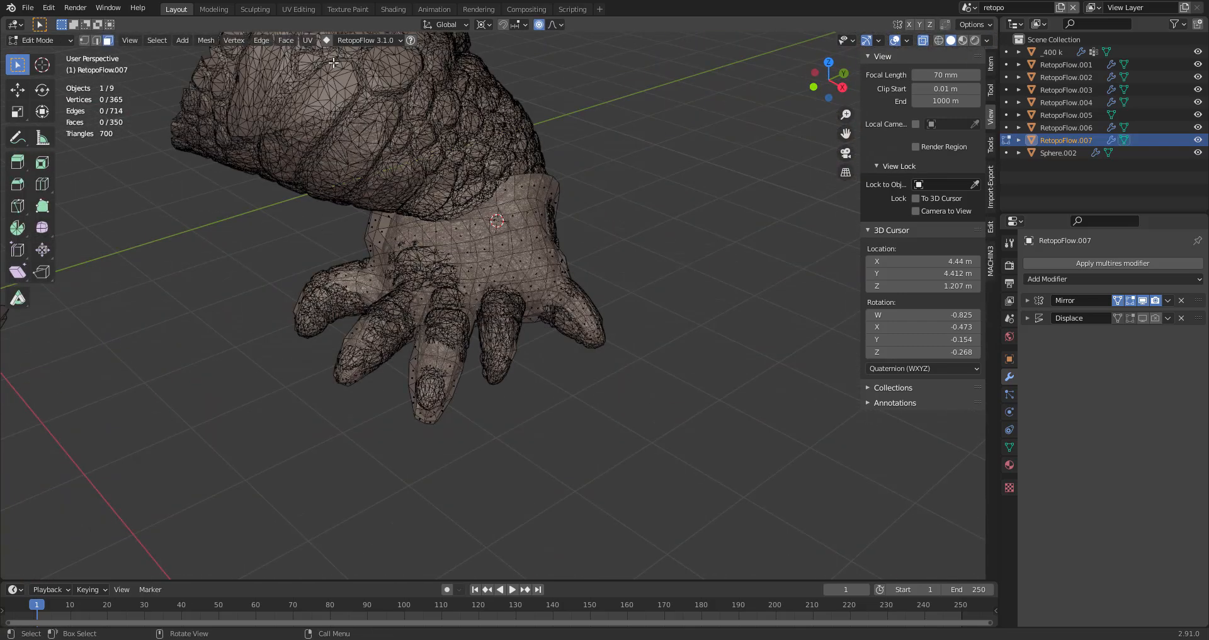
- Open the copied foot in RetopoFlow and snap all its vertices to the sculpt with Target Cleaning
left_click(327, 40)
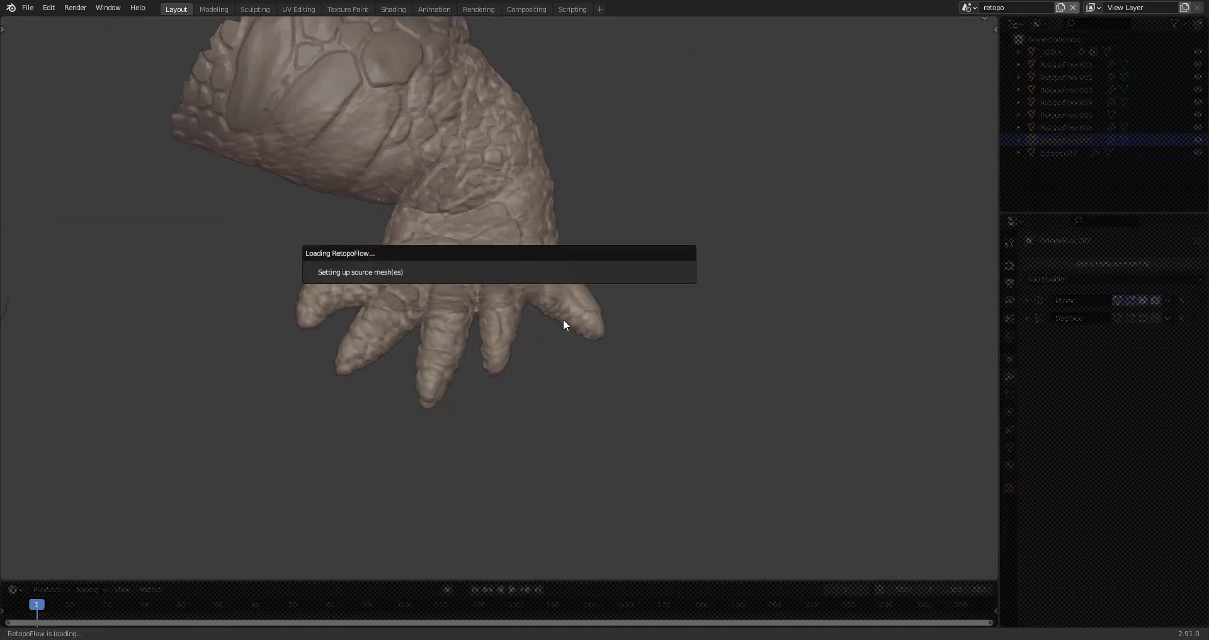
mouse_move(520, 340)
middle_mouse_down()
mouse_move(558, 346)
mouse_move(535, 337)
middle_mouse_up()
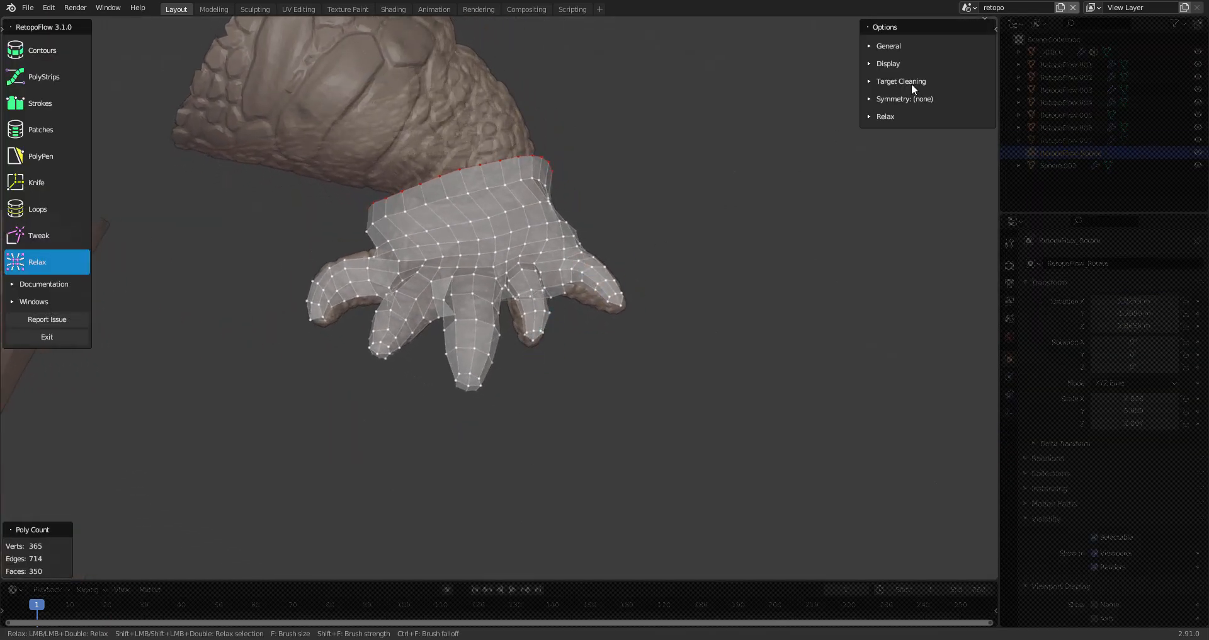
left_click(869, 80)
left_click(911, 116)
- Smooth the snapped vertices over the toes and palm of the back foot with the Relax brush
middle_click_drag(574, 375, 503, 387)
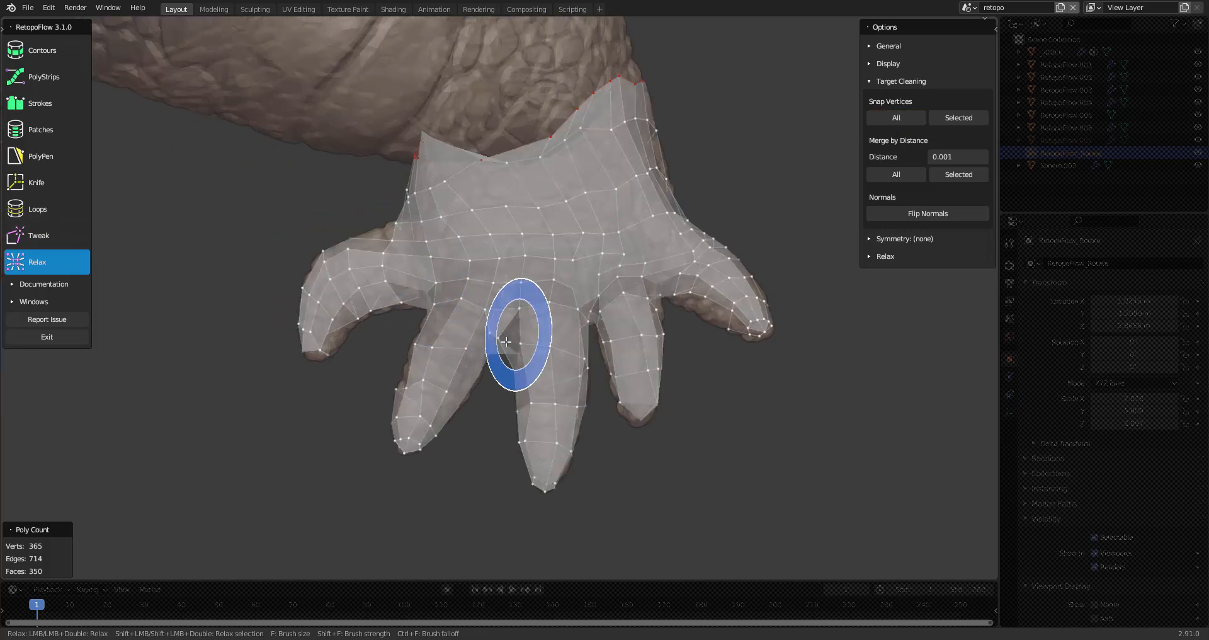
mouse_move(418, 413)
middle_mouse_down()
mouse_move(486, 418)
mouse_move(422, 308)
mouse_move(569, 229)
mouse_move(500, 237)
mouse_move(486, 224)
mouse_move(606, 245)
mouse_move(464, 320)
middle_mouse_up()
mouse_move(418, 372)
middle_mouse_down()
mouse_move(561, 342)
mouse_move(583, 385)
middle_mouse_up()
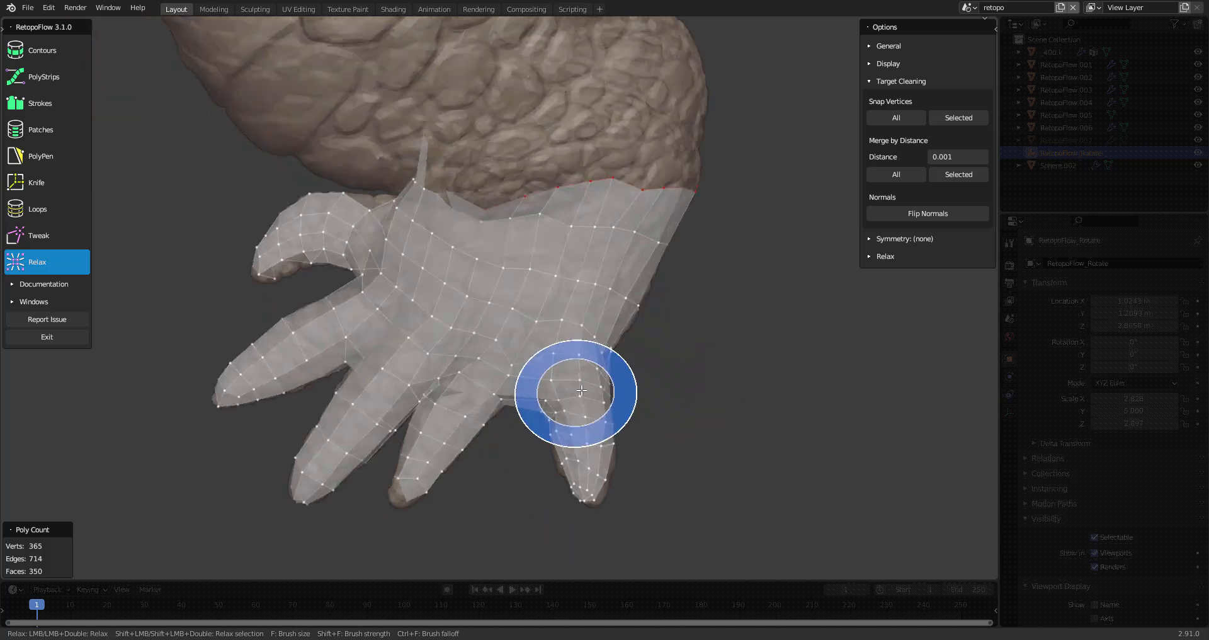
mouse_move(585, 453)
middle_mouse_down()
mouse_move(547, 210)
mouse_move(459, 168)
mouse_move(438, 292)
middle_mouse_up()
scroll(332, 391, "up", 5)
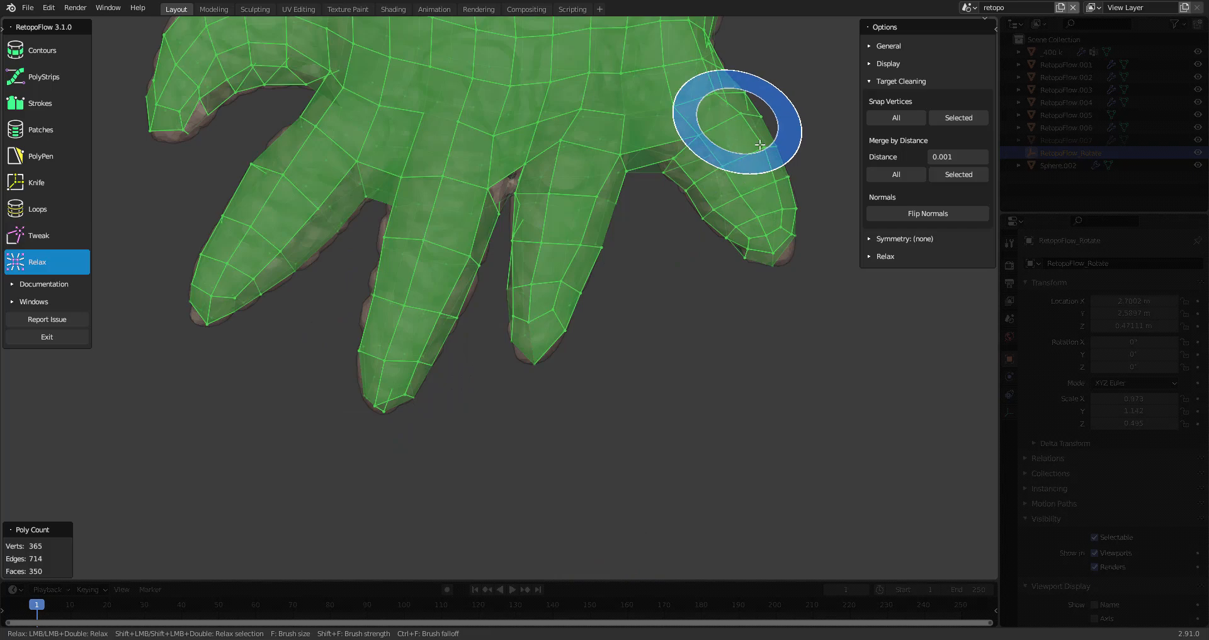
- Reposition stray vertices around the toes with Tweak, evening them out with Relax
key("8")
scroll(692, 208, "down", 3)
key("9")
mouse_move(656, 162)
middle_mouse_down()
mouse_move(589, 124)
mouse_move(638, 194)
mouse_move(716, 157)
mouse_move(641, 228)
mouse_move(637, 354)
mouse_move(697, 373)
middle_mouse_up()
key("8")
scroll(633, 325, "up", 3)
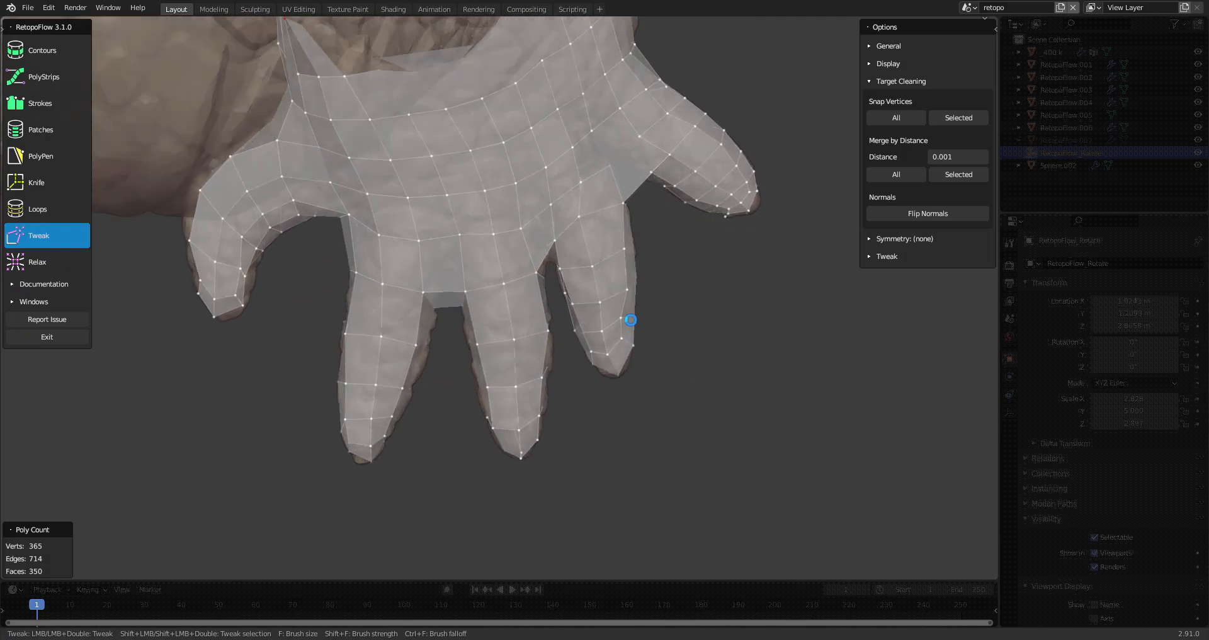
middle_click_drag(633, 294, 648, 359)
- Leave RetopoFlow and delete the faces at the tip of the fourth toe, undoing the accidental extrusion
key("Tab")
key("a")
key("alt+a")
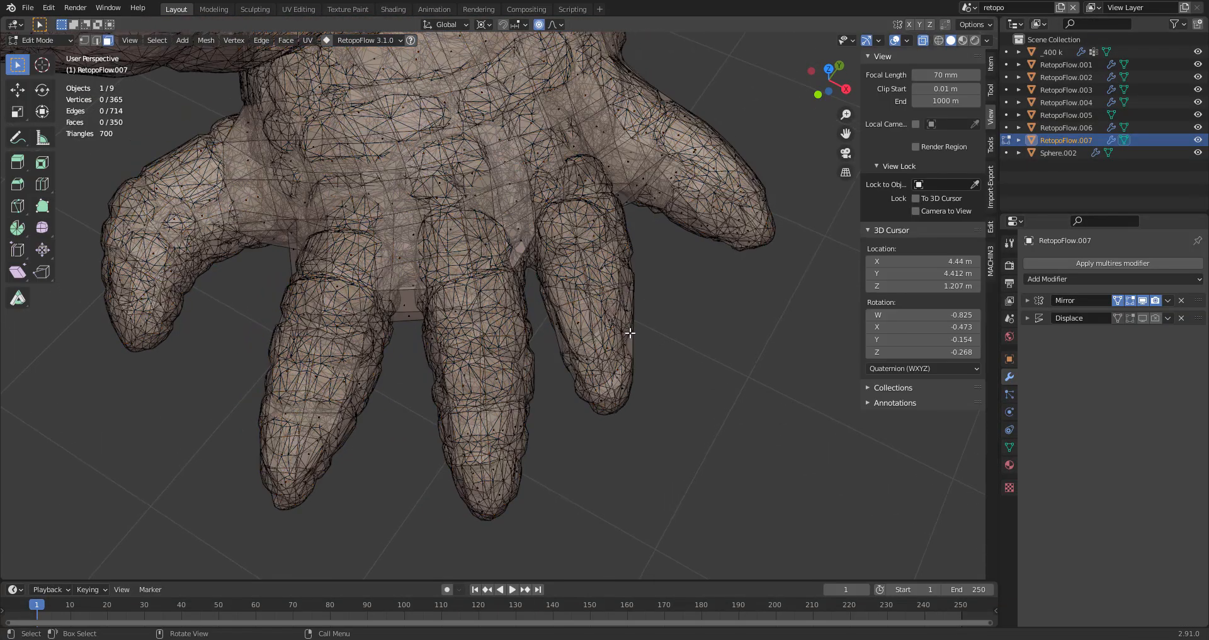
right_click_drag(544, 360, 661, 406, "ctrl")
right_click(692, 327, "ctrl")
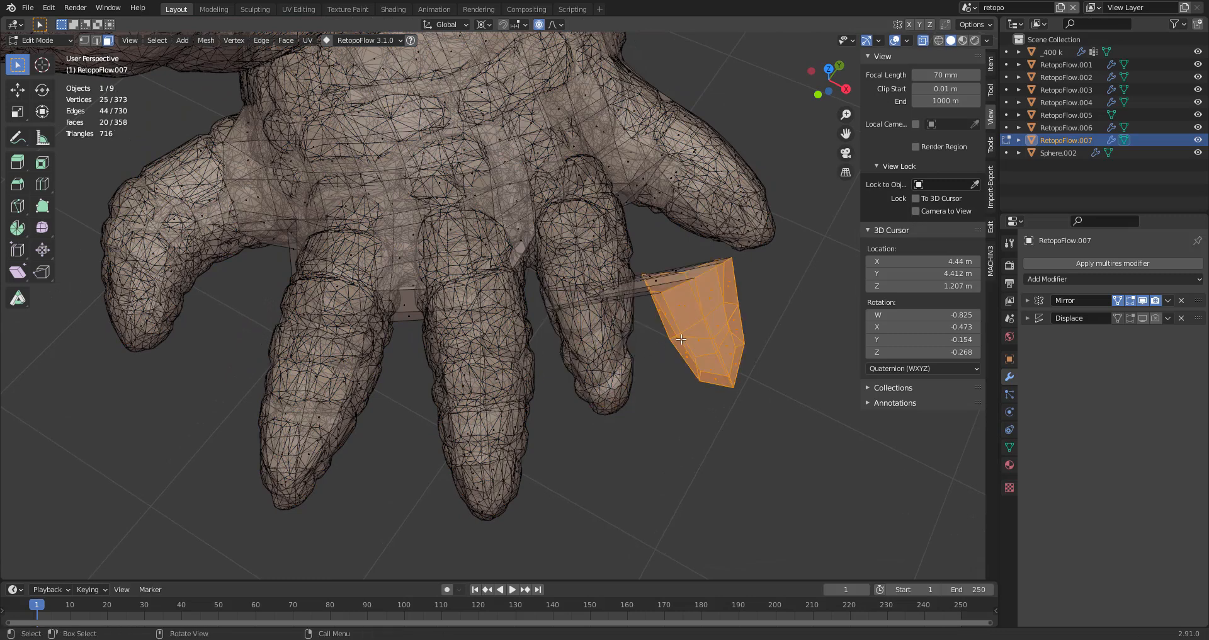
key("ctrl+z")
key("a")
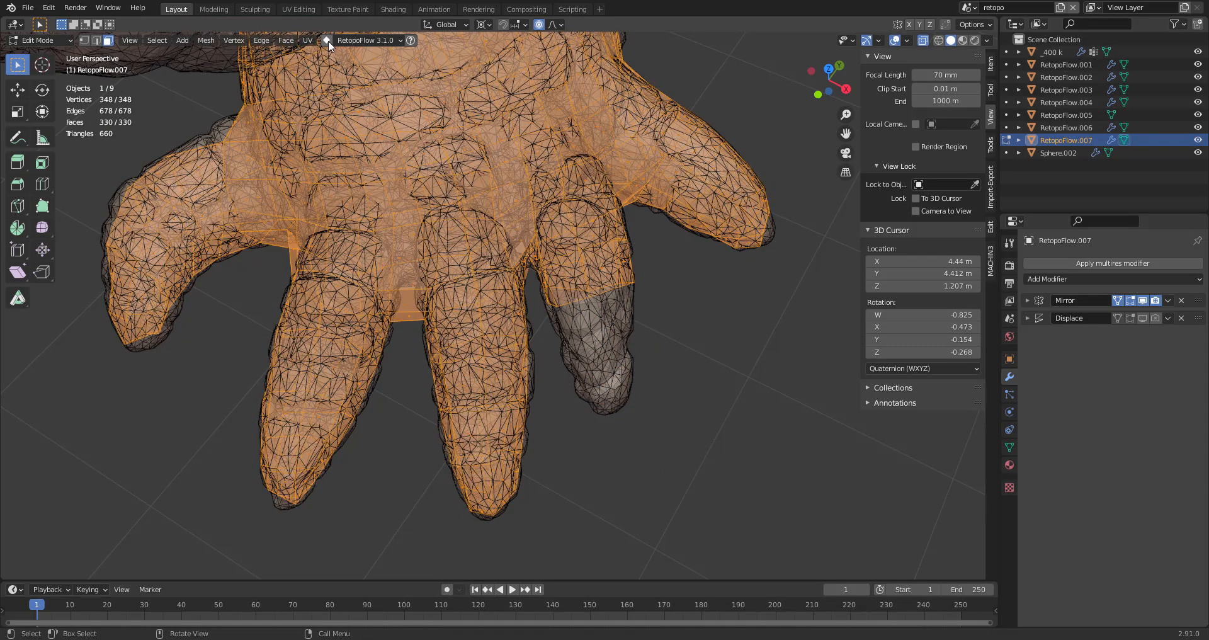
- Reopen RetopoFlow and extend the fourth toe from its open rim with two 8-segment contour rings
key("q")
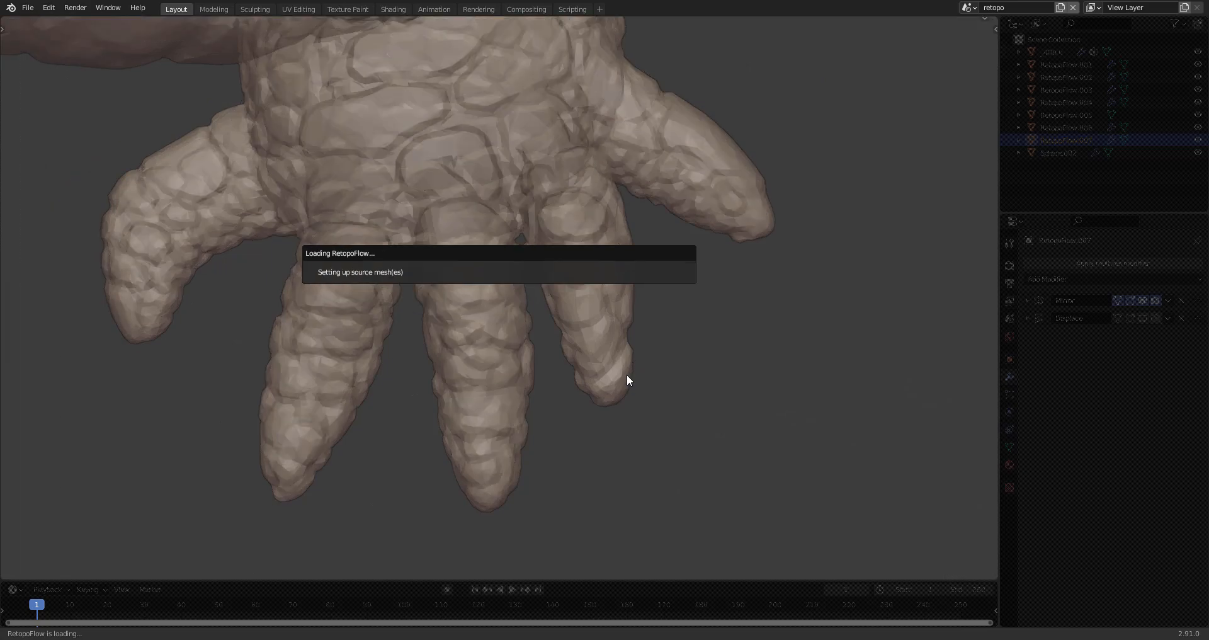
left_click(583, 295)
middle_click_drag(583, 296, 402, 301)
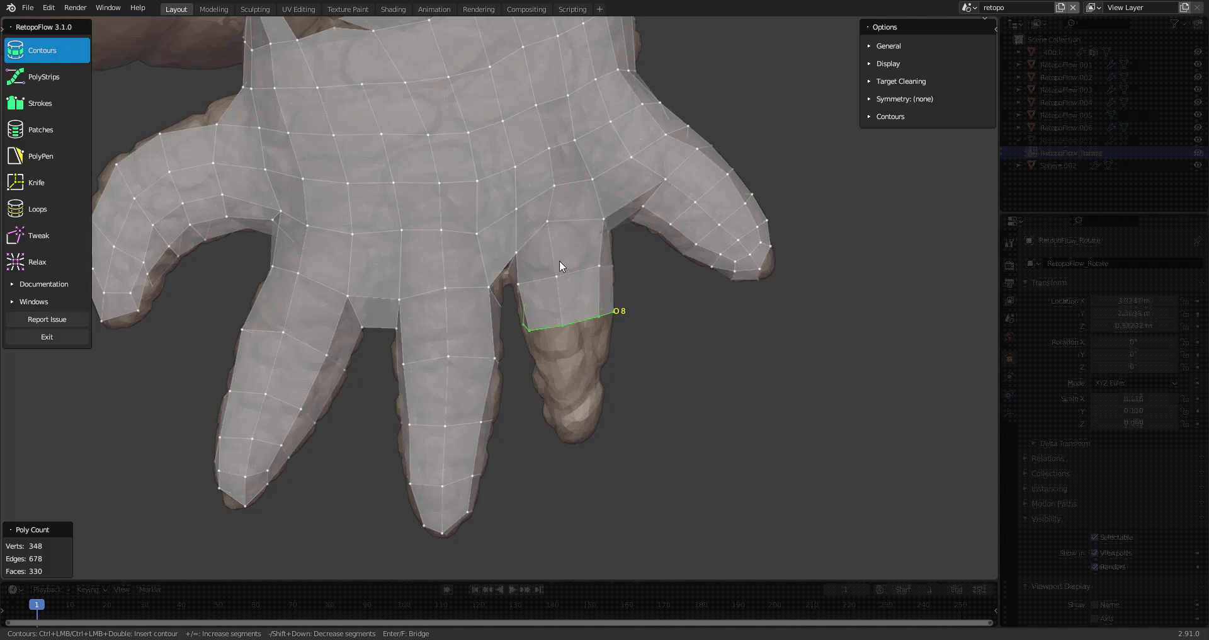
left_click(598, 443, "ctrl")
middle_click_drag(610, 420, 560, 398)
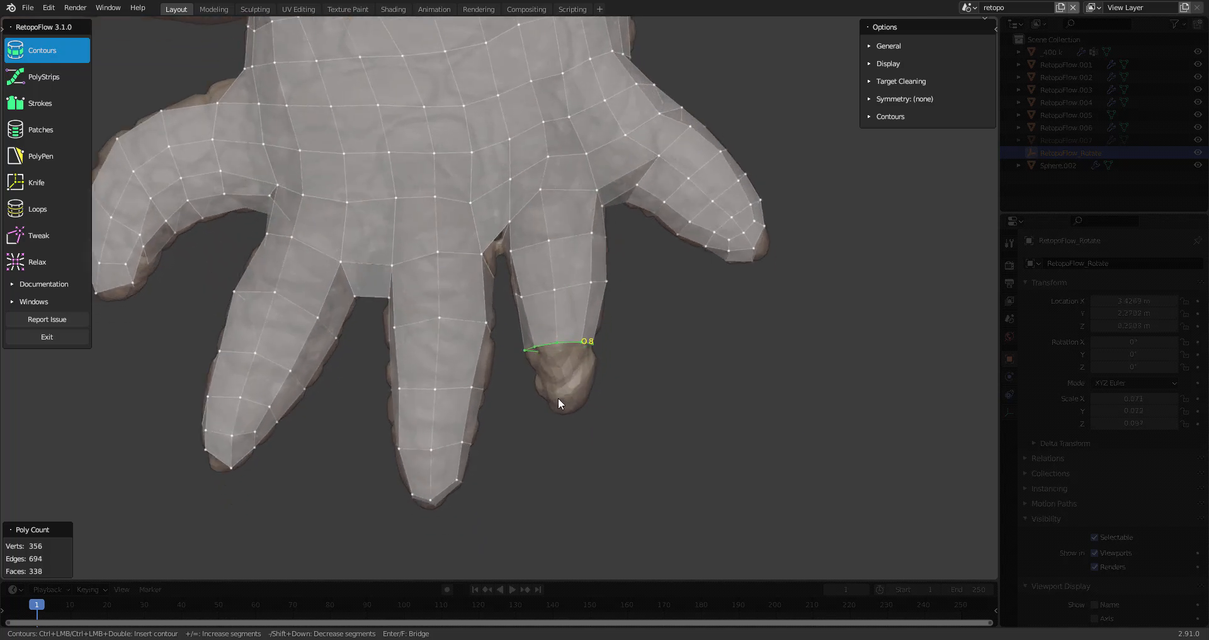
left_click_drag(614, 392, 609, 394, "ctrl")
mouse_move(609, 393)
middle_mouse_down()
mouse_move(615, 334)
mouse_move(561, 357)
mouse_move(484, 322)
middle_mouse_up()
- Close the open tip of the rebuilt fourth toe with PolyPen faces
key("5")
middle_click_drag(464, 464, 469, 315)
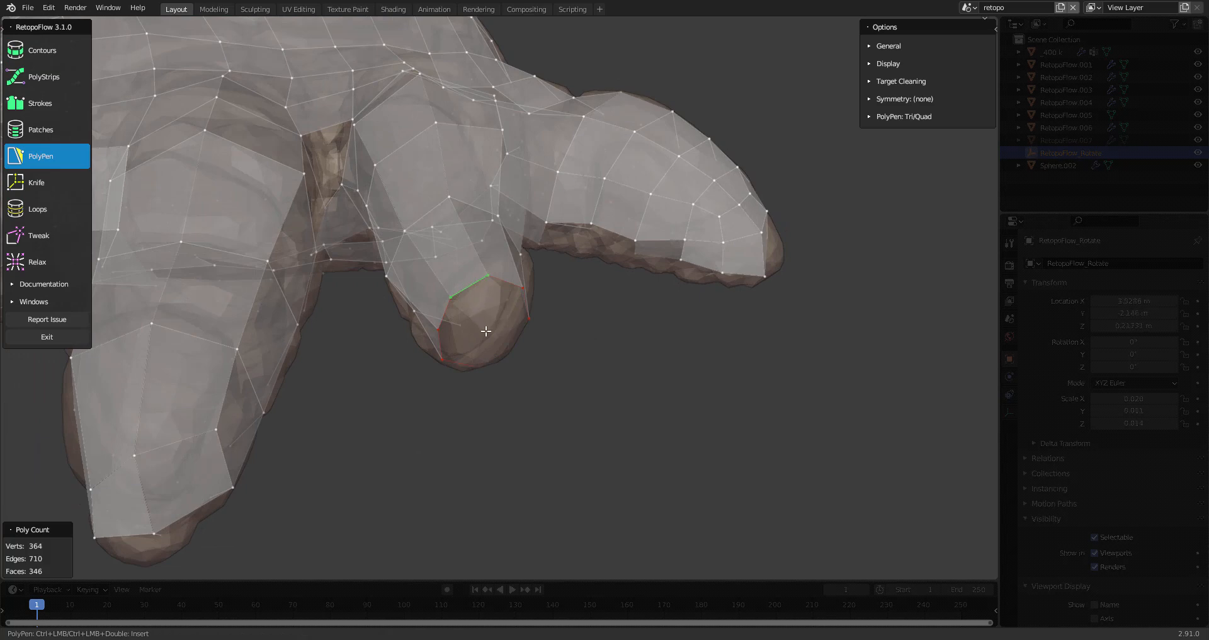
left_click(486, 332, "ctrl")
middle_click_drag(465, 359, 491, 283)
left_click(330, 207, "ctrl")
left_click(324, 197, "ctrl")
- Select the edge loop near the rebuilt toe's tip with the Loops tool and exit RetopoFlow
scroll(434, 447, "down", 4)
key("7")
scroll(504, 283, "down", 2)
left_click(507, 264)
middle_click_drag(629, 337, 393, 312)
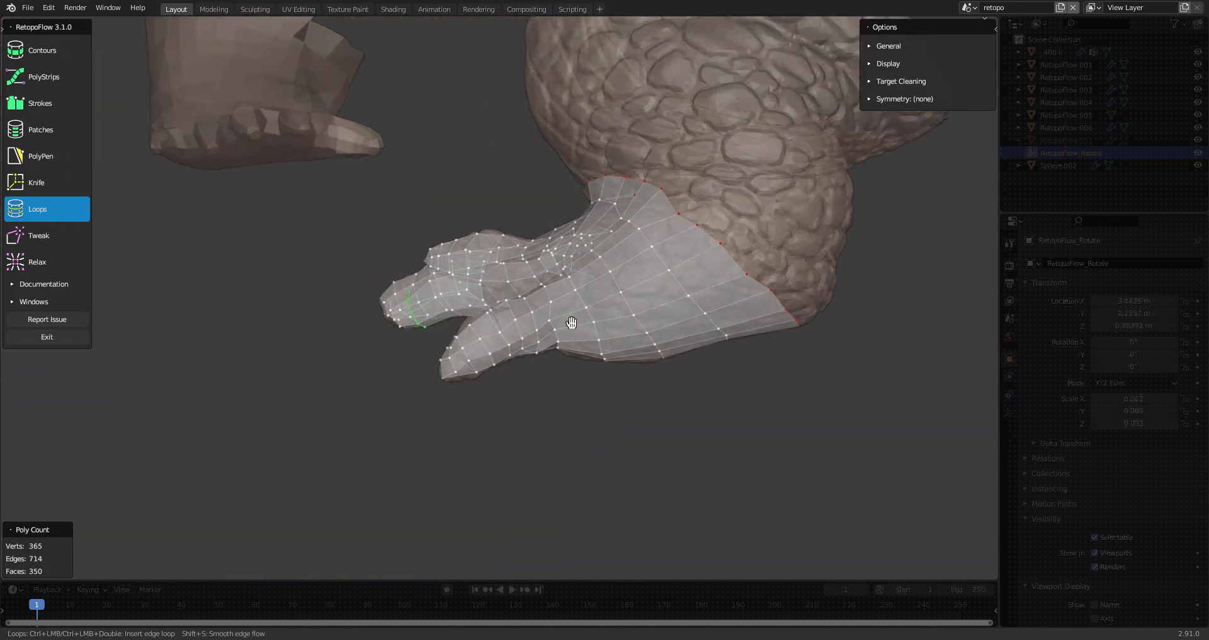
middle_click_drag(572, 323, 572, 331)
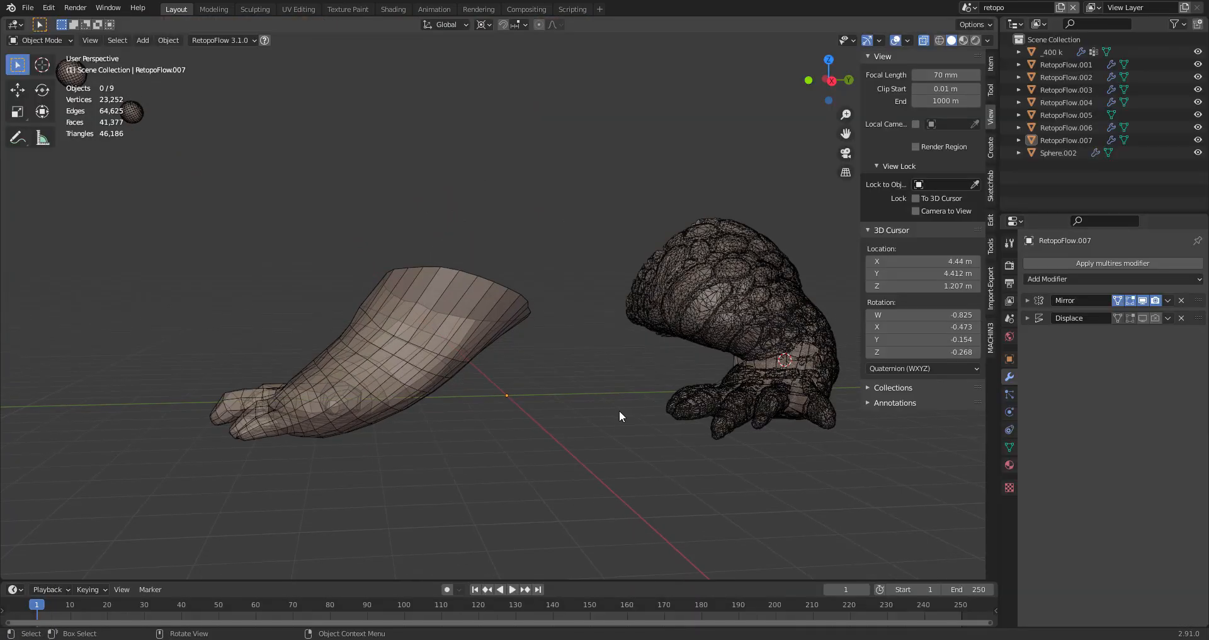
- Select the back foot mesh together with the front leg mesh and join them into one object
middle_click_drag(620, 415, 743, 351)
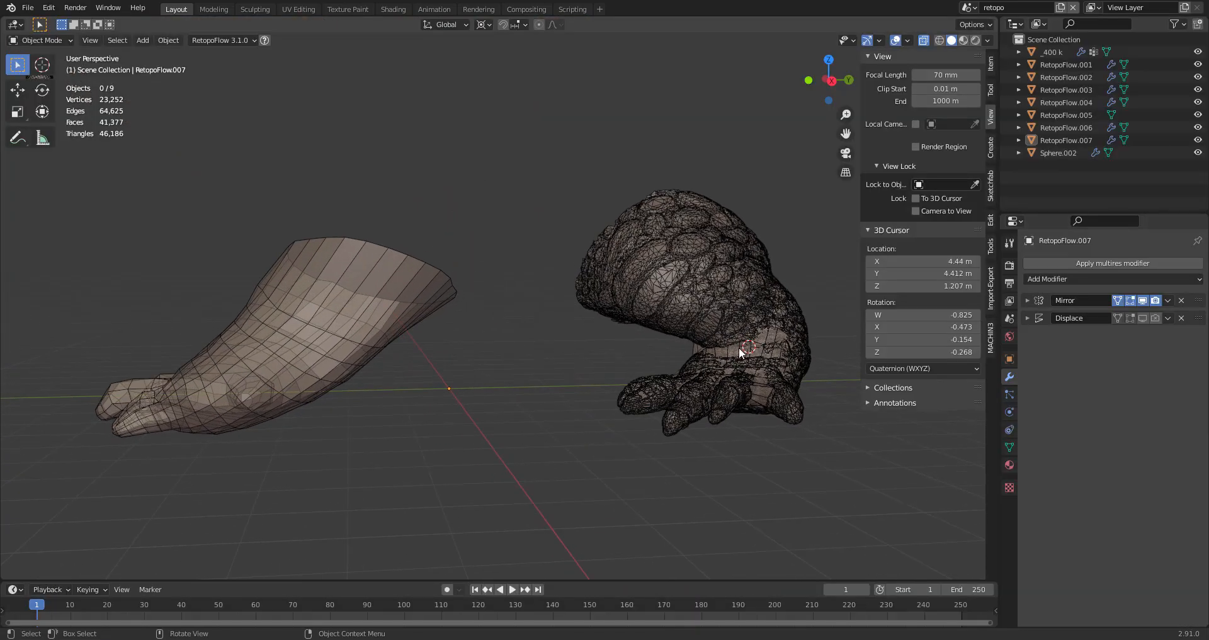
left_click(743, 354)
left_click(735, 349)
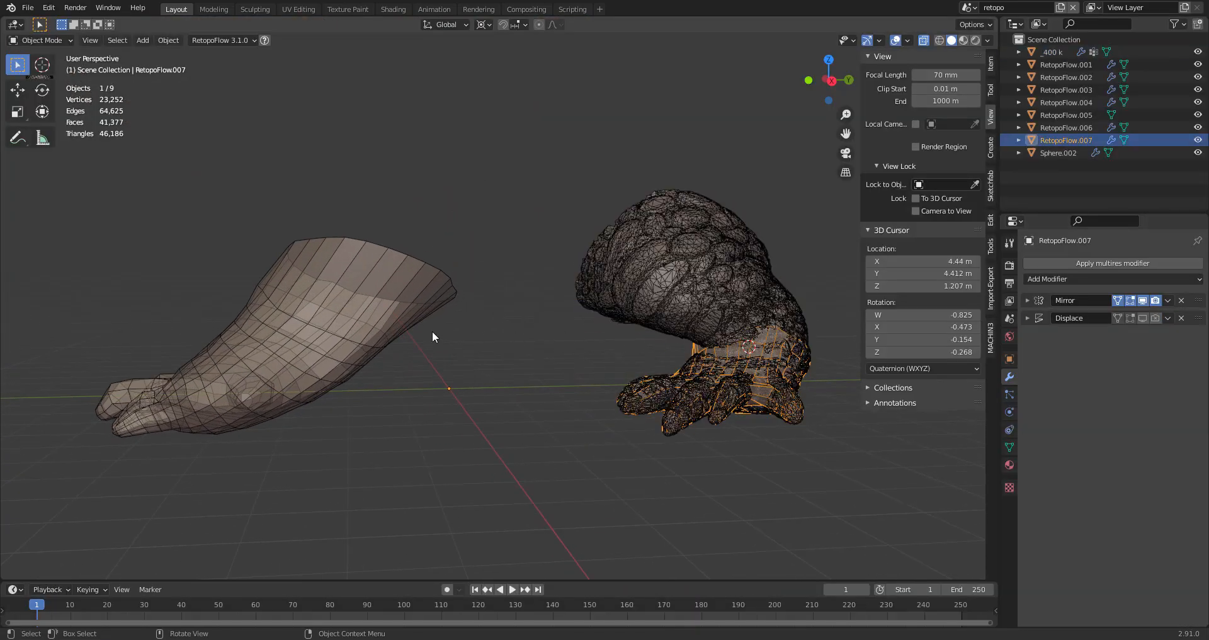
left_click(392, 342, "shift")
key("ctrl+j")
- Disable the back leg mask on the _400 k sculpt in the viewport and open the joined mesh in RetopoFlow
mouse_move(400, 356)
middle_mouse_down()
mouse_move(444, 324)
mouse_move(423, 391)
middle_mouse_up()
left_click(686, 309)
left_click(1144, 372)
key("z")
left_click(414, 473)
left_click(410, 353)
key("Tab")
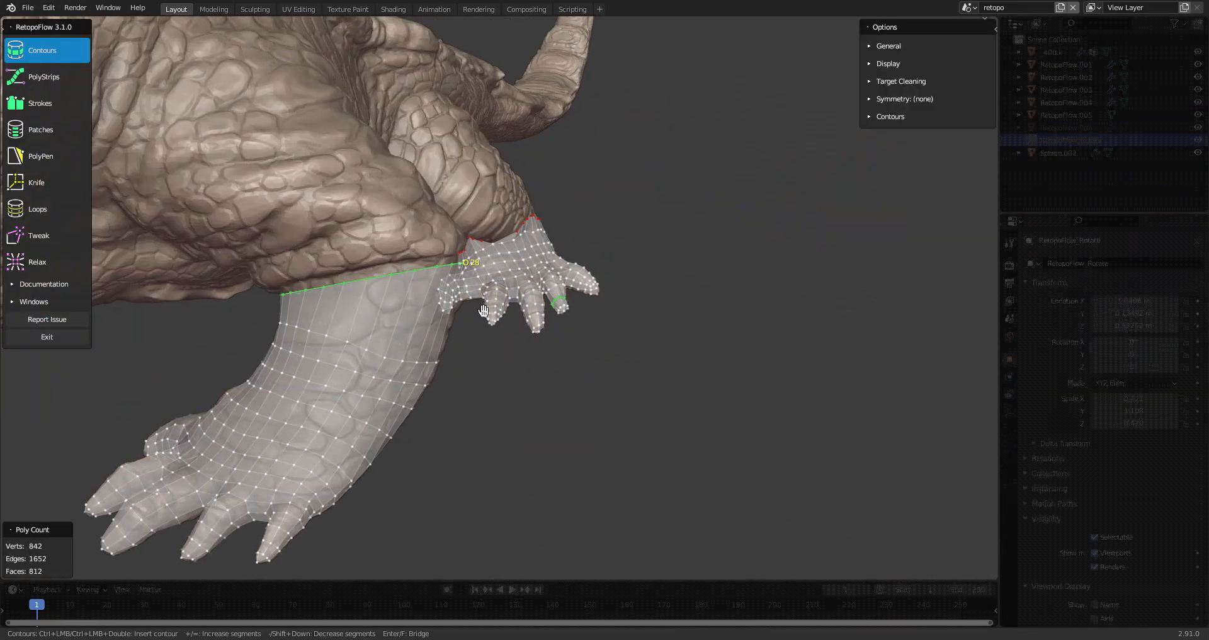
- Extend the front leg mesh to the shoulder with a 28-segment contour ring across the upper arm
key("grave")
left_click(463, 164)
middle_click_drag(463, 164, 509, 200)
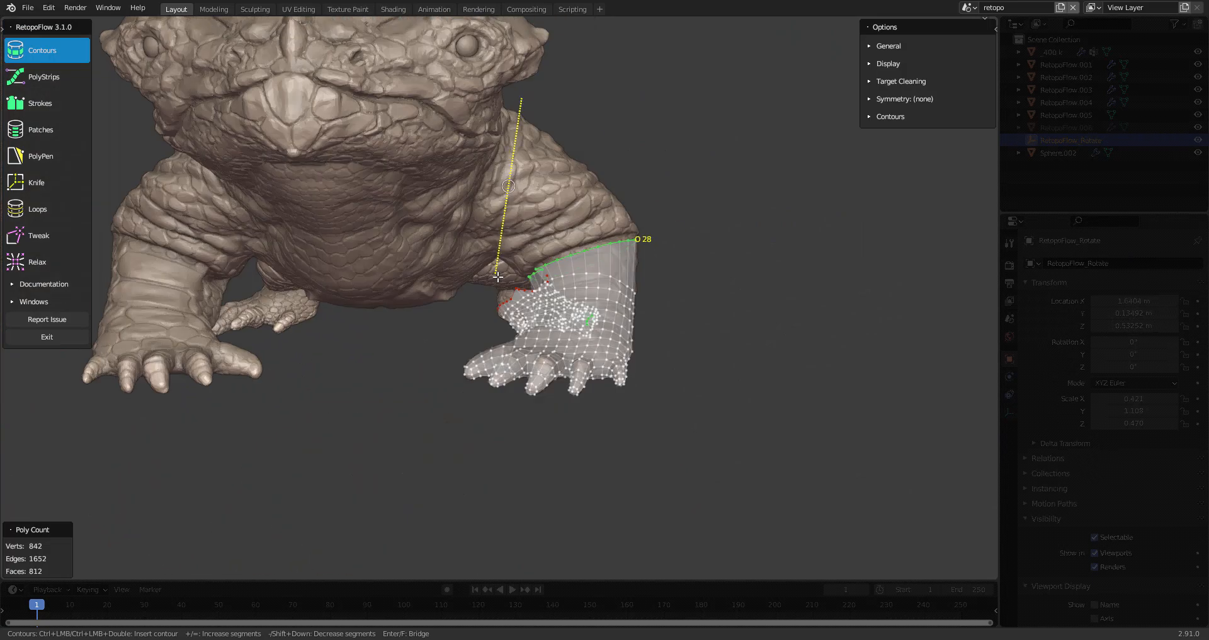
left_click_drag(497, 277, 503, 275, "ctrl")
- Insert edge loops across the new upper arm section with the Loops tool
key("grave")
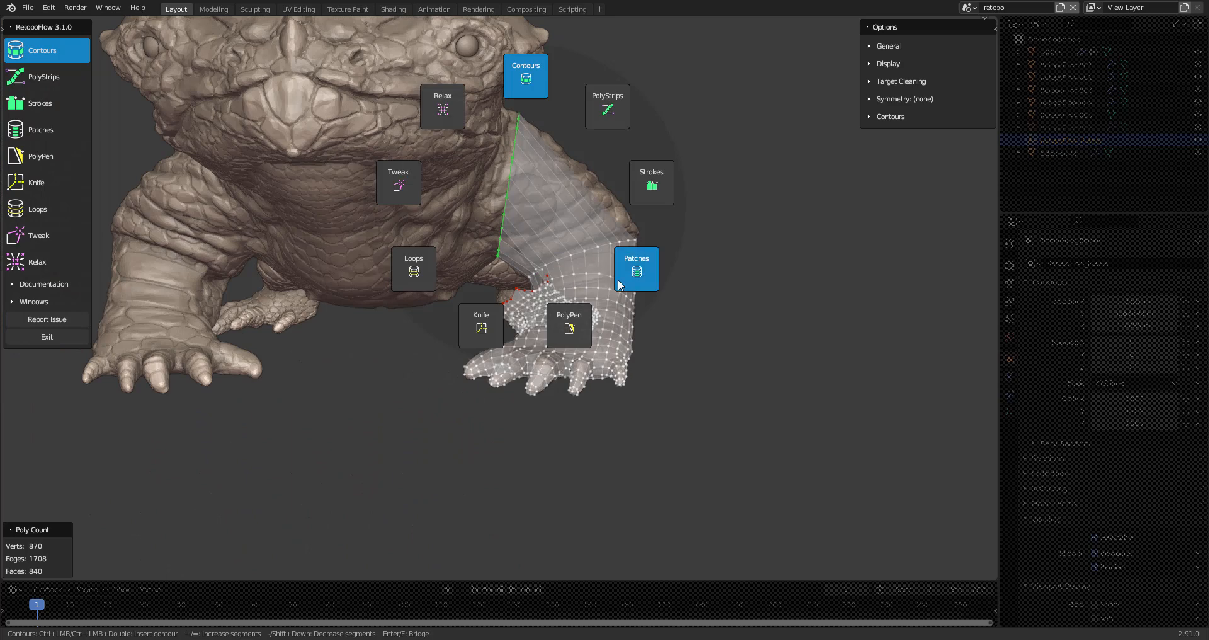
left_click(444, 270)
left_click(549, 217, "ctrl")
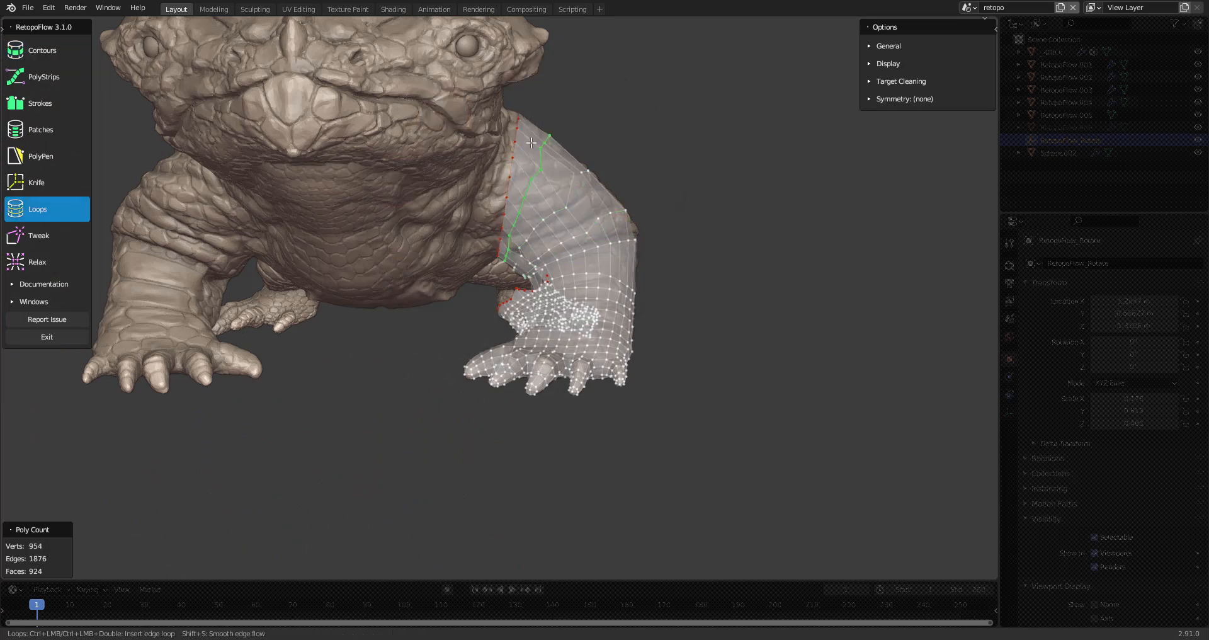
- Add more edge loops around the front leg's upper arm, up to the shoulder and on its inner side
left_click(596, 201, "ctrl")
middle_click_drag(601, 183, 422, 179)
left_click(449, 204, "ctrl")
scroll(456, 233, "up", 3)
middle_click_drag(464, 243, 472, 277)
left_click(402, 276, "ctrl")
left_click(521, 235, "ctrl")
mouse_move(521, 236)
middle_mouse_down()
mouse_move(324, 215)
mouse_move(337, 207)
middle_mouse_up()
- Resize the Tweak brush and pull the front leg mesh's border vertices into place around the shoulder and chest
key("8")
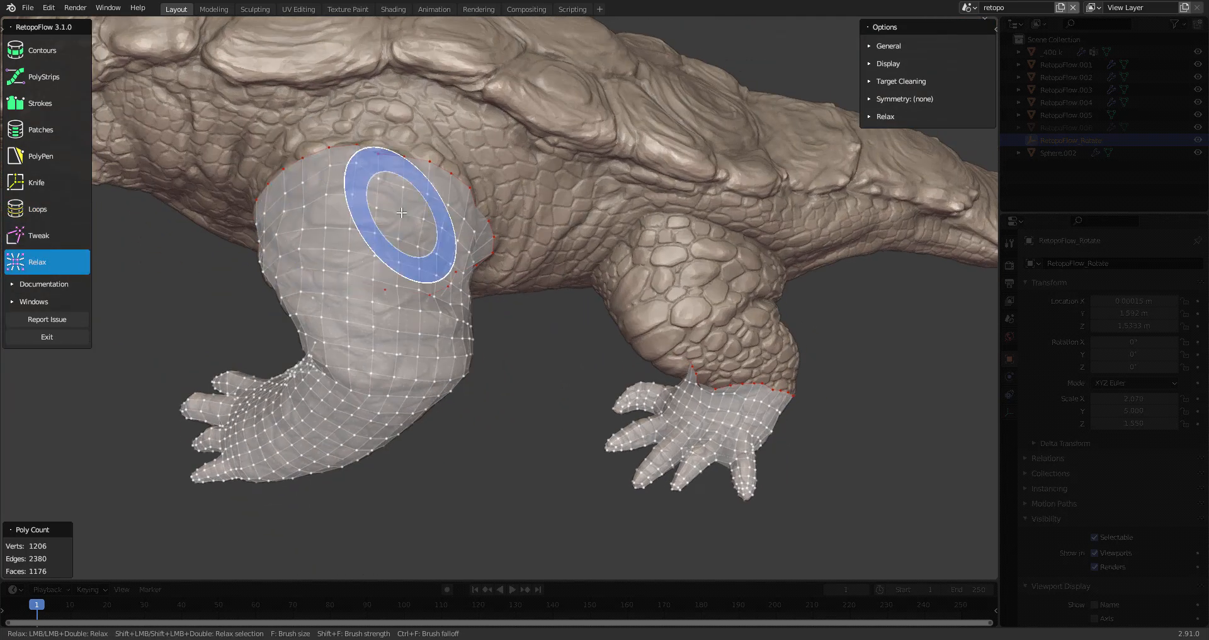
left_click(68, 260)
left_click(71, 236)
scroll(403, 239, "down", 2)
key("f")
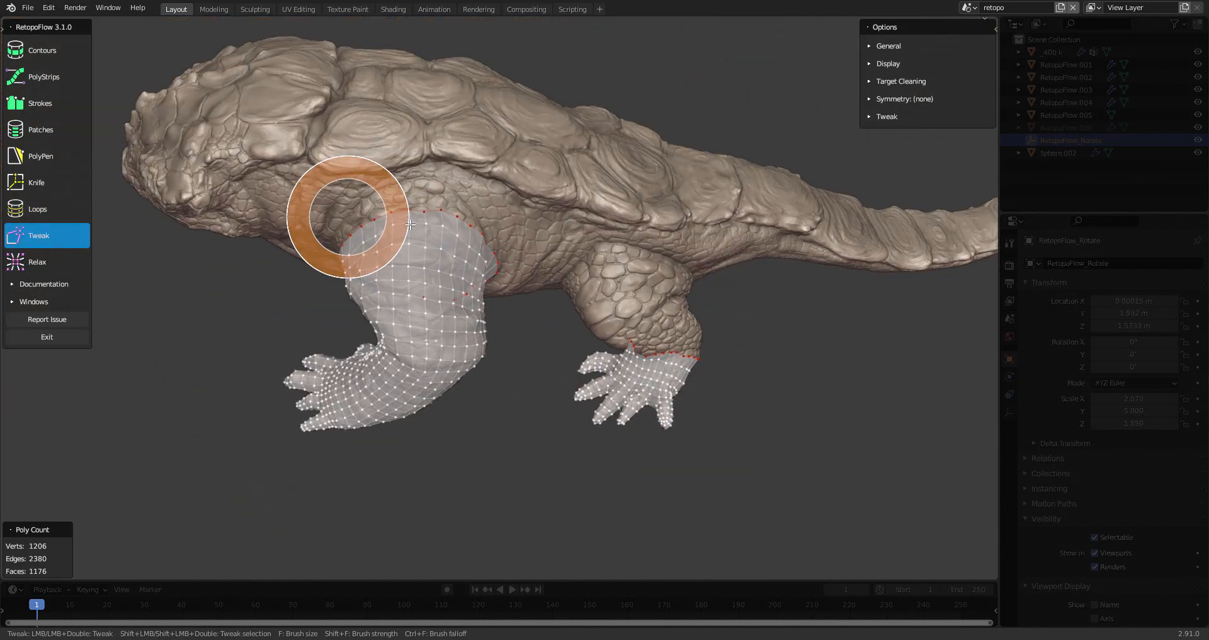
left_click(426, 219)
middle_click_drag(432, 216, 546, 214)
key("f")
left_click(569, 159)
left_click_drag(560, 161, 534, 160)
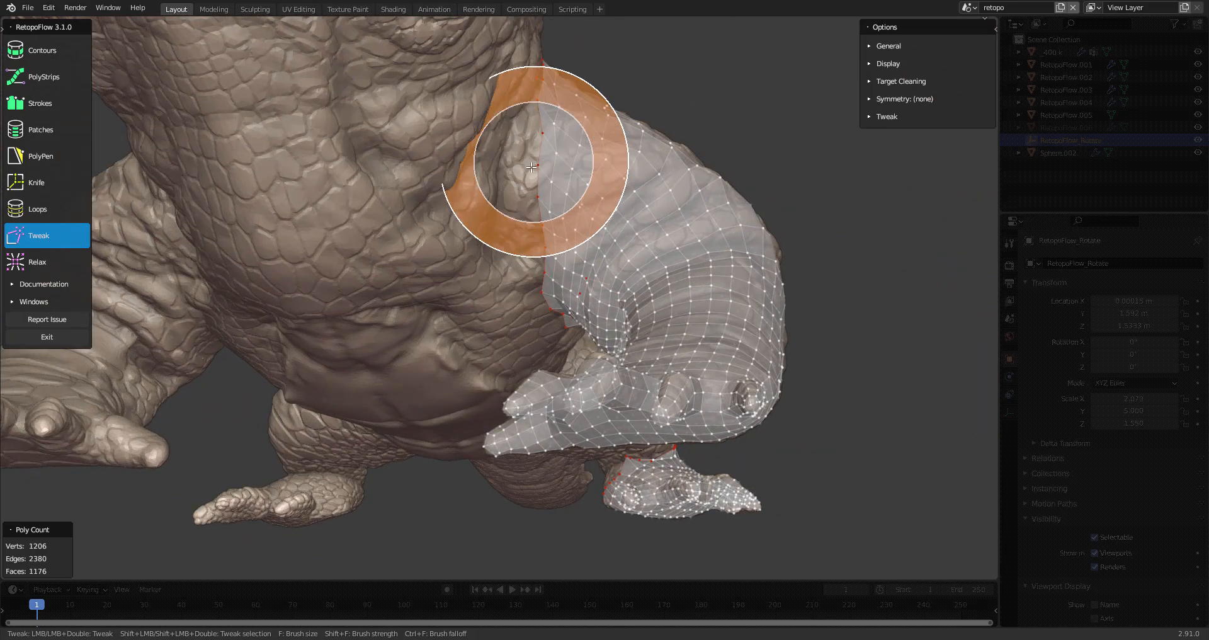
left_click_drag(549, 253, 513, 255)
- Smooth and adjust the front leg's shoulder edge by alternating Relax and Tweak
key("9")
mouse_move(575, 108)
middle_mouse_down()
mouse_move(359, 227)
mouse_move(437, 154)
mouse_move(469, 292)
middle_mouse_up()
key("8")
key("9")
key("8")
- Extend the back foot mesh up to the thigh with two 28-segment contour rings
key("1")
middle_click_drag(749, 296, 430, 330, "shift")
double_click(557, 344)
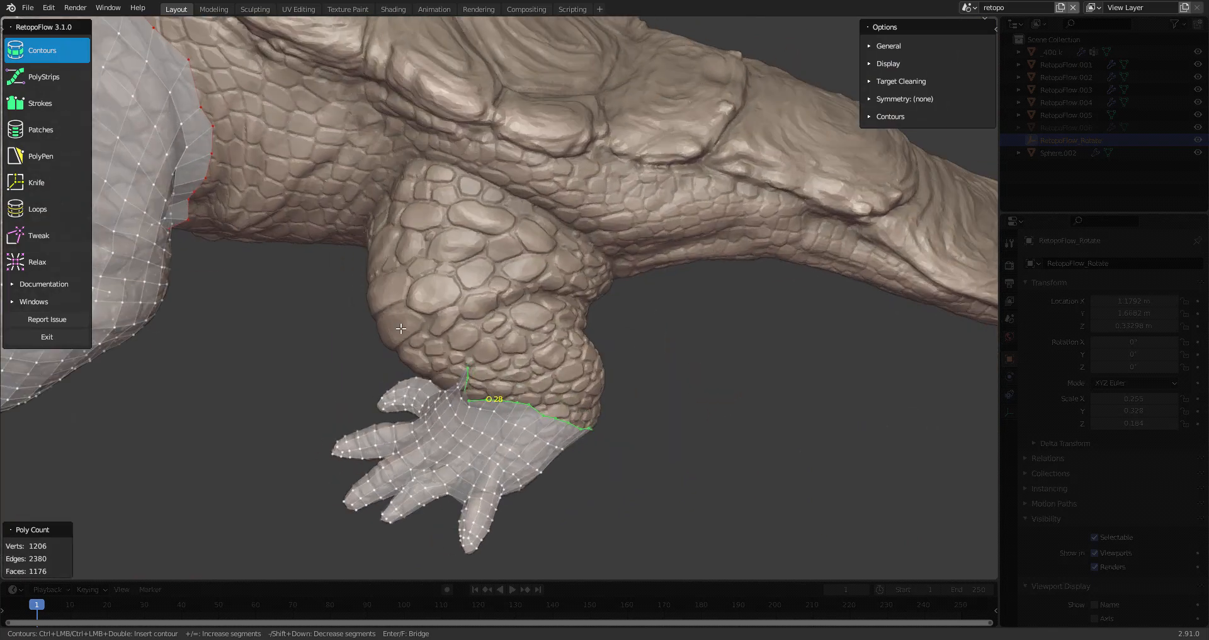
left_click_drag(636, 314, 610, 313, "ctrl")
middle_click_drag(572, 337, 526, 289)
left_click_drag(625, 318, 626, 316, "ctrl")
middle_click_drag(627, 316, 588, 292)
- Insert edge loops across the long faces of the new back leg sections with the Loops tool
key("grave")
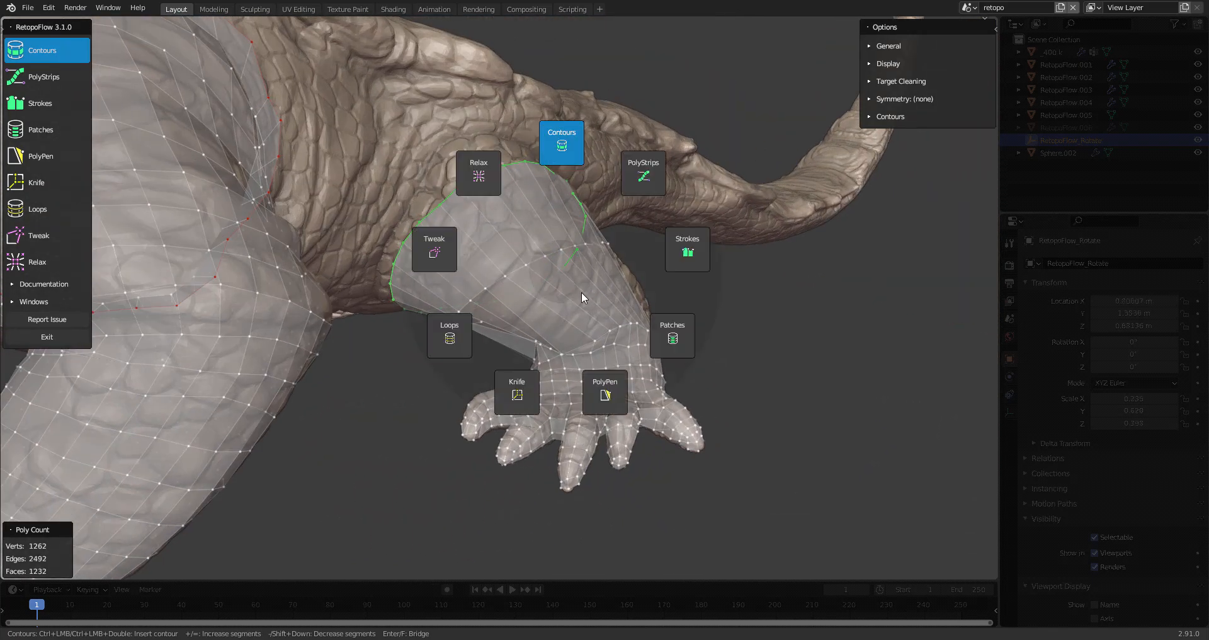
left_click(464, 323)
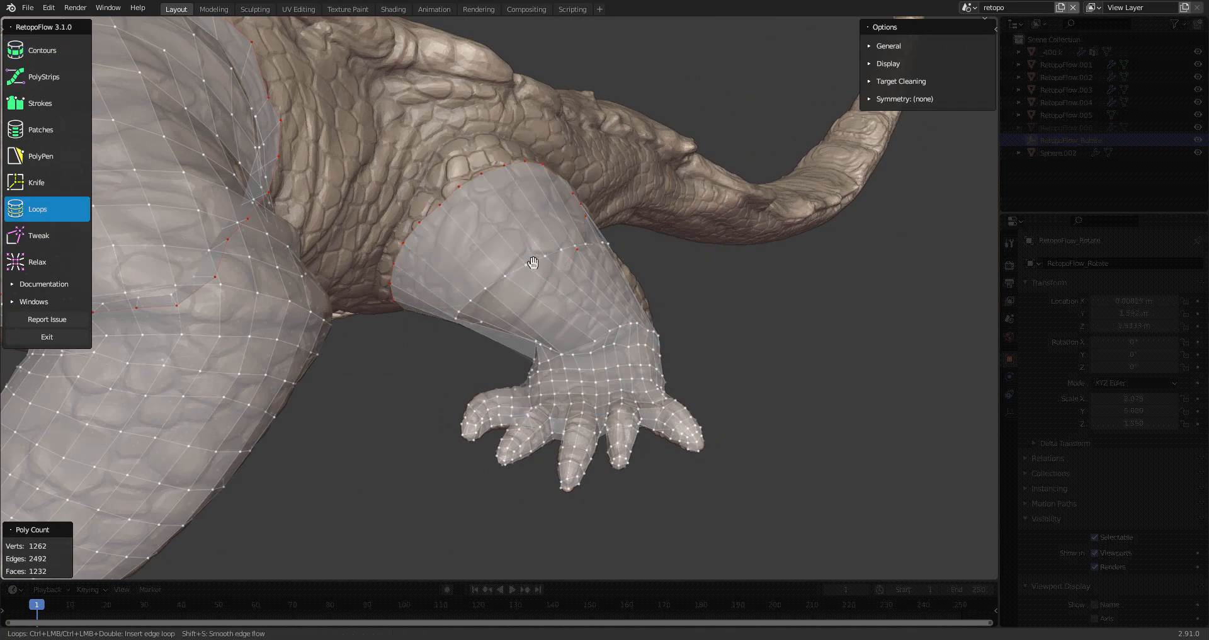
middle_click_drag(530, 243, 495, 261)
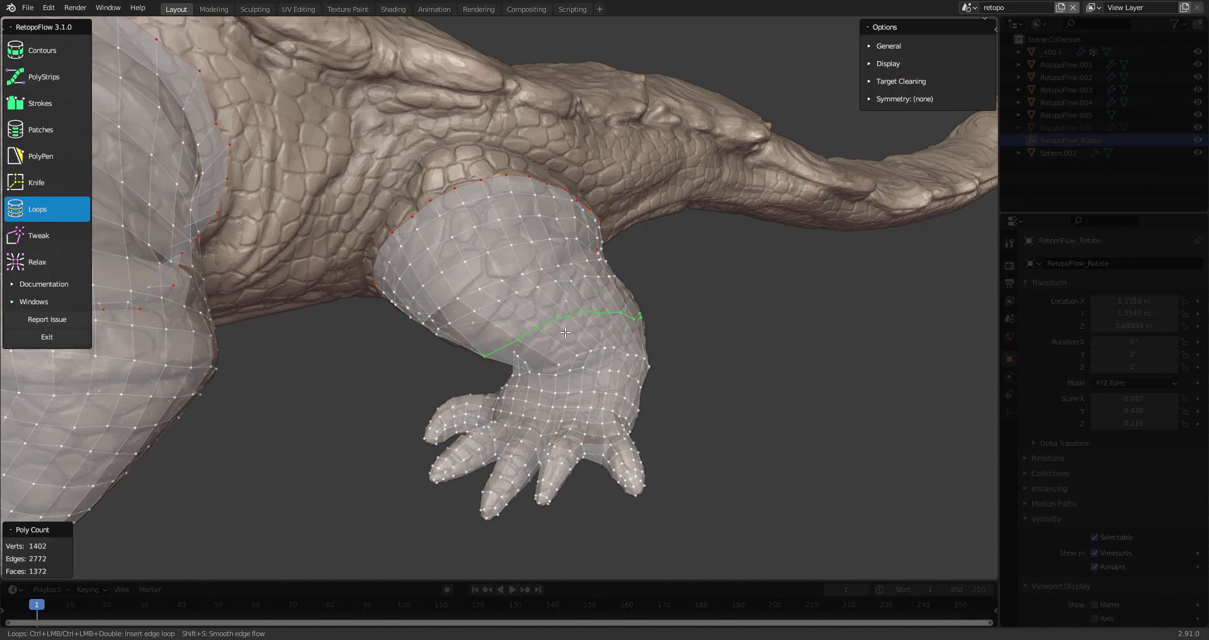
left_click(551, 303, "ctrl")
middle_click_drag(551, 303, 502, 262)
- Relax the back leg mesh around the ankle, heel and inner side to even out its vertices
key("9")
mouse_move(554, 293)
middle_mouse_down()
mouse_move(585, 248)
mouse_move(481, 285)
middle_mouse_up()
mouse_move(580, 306)
middle_mouse_down()
mouse_move(591, 260)
mouse_move(553, 344)
middle_mouse_up()
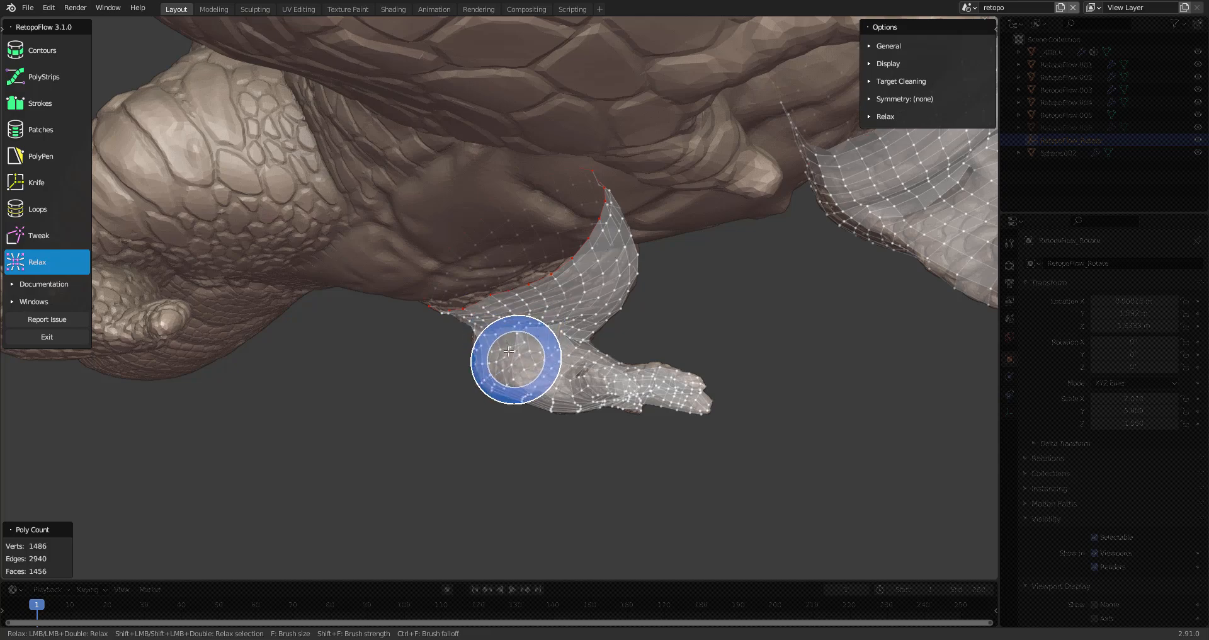
mouse_move(450, 281)
middle_mouse_down()
mouse_move(432, 303)
mouse_move(578, 370)
mouse_move(495, 286)
middle_mouse_up()
left_click_drag(536, 287, 491, 357)
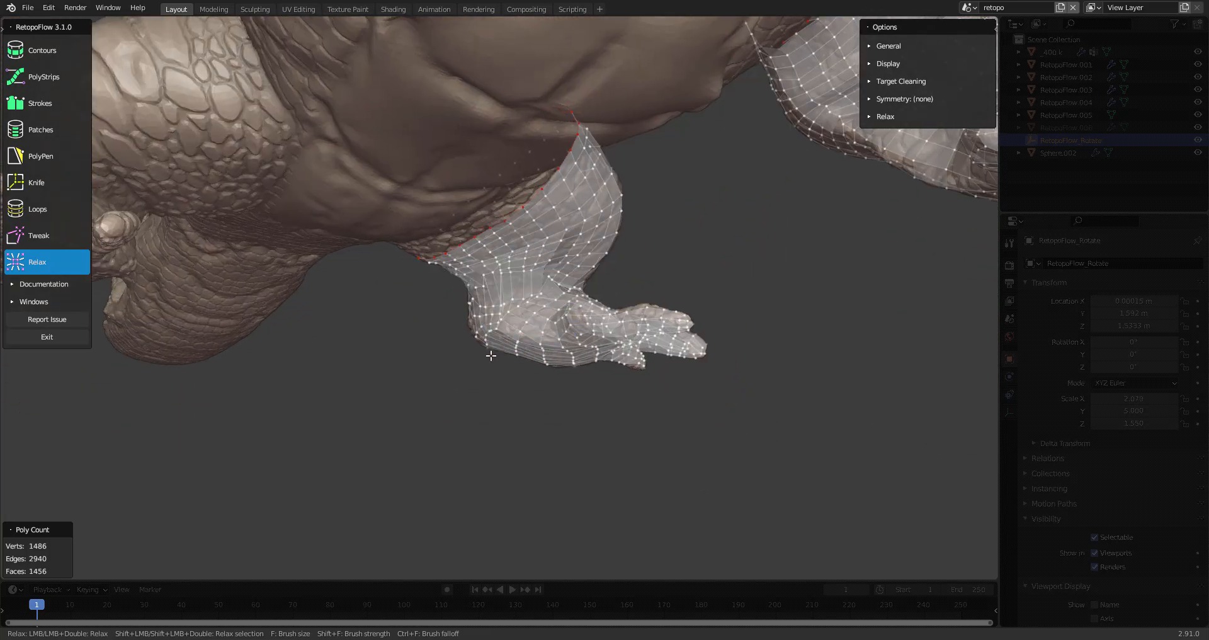
- Tweak the back leg mesh's upper border into shape around the thigh and relax the neighbouring vertices
middle_click_drag(499, 349, 570, 273)
scroll(491, 323, "down", 5)
mouse_move(596, 221)
middle_mouse_down()
mouse_move(491, 323)
mouse_move(553, 283)
middle_mouse_up()
scroll(553, 283, "up", 2)
left_click(41, 103)
left_click(40, 242)
middle_click_drag(393, 179, 564, 260)
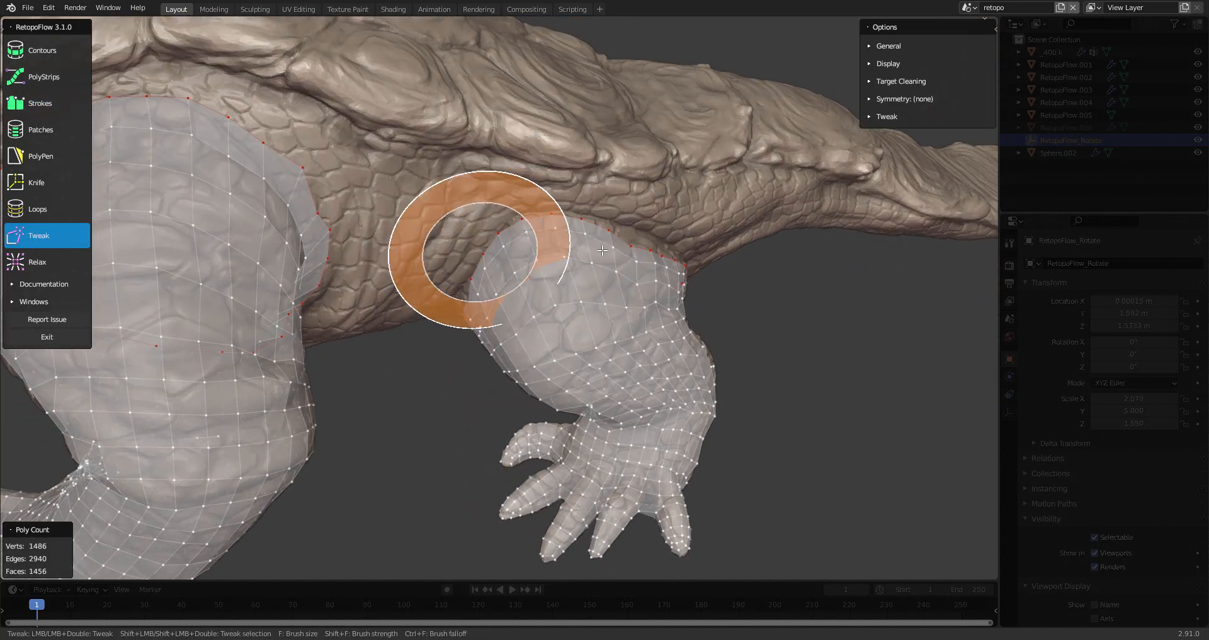
middle_click_drag(661, 253, 571, 299)
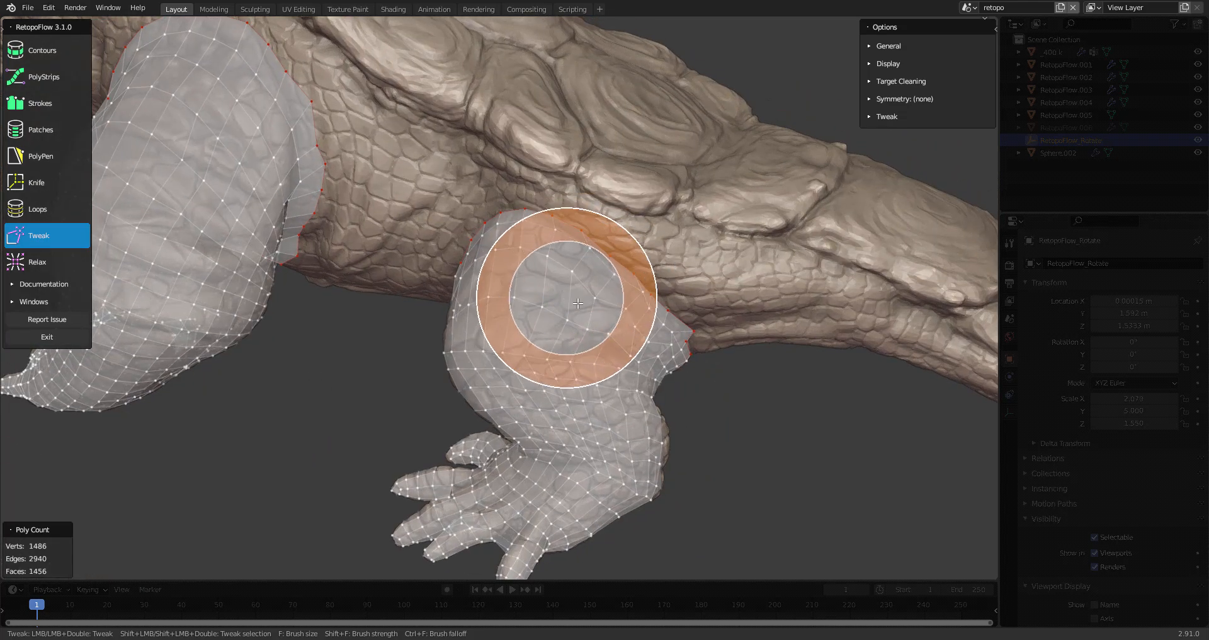
key("9")
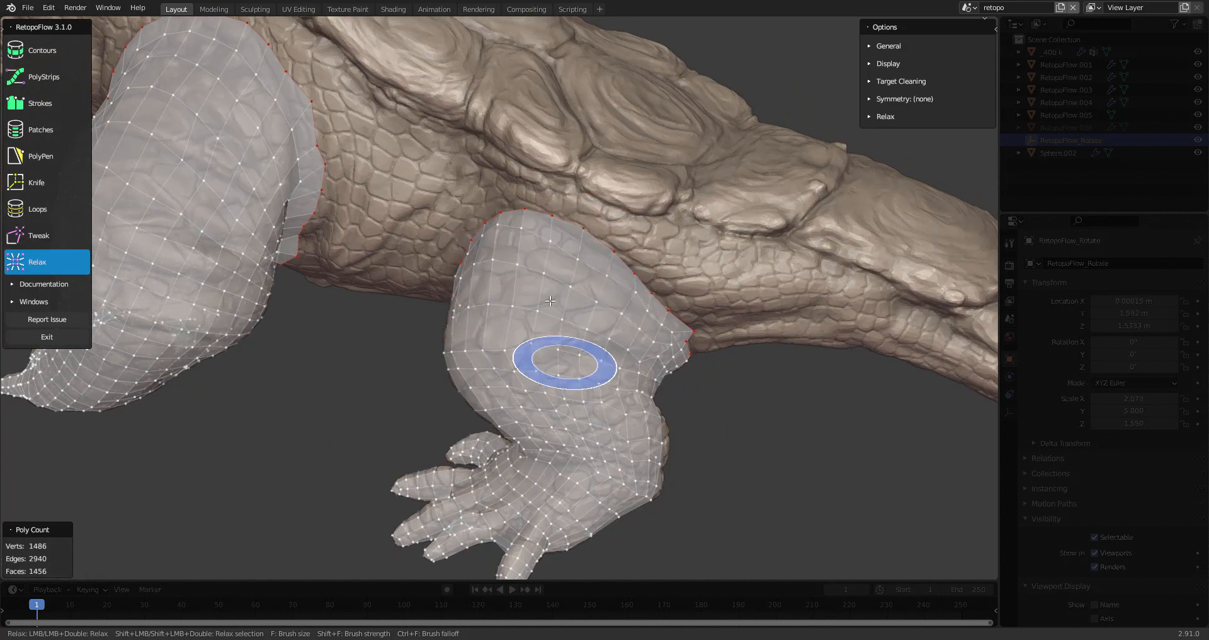
mouse_move(554, 251)
middle_mouse_down()
mouse_move(566, 332)
mouse_move(482, 281)
mouse_move(509, 286)
mouse_move(501, 249)
middle_mouse_up()
- Extend the back leg mesh with Strokes using six-segment strips, one above the thigh and one forward along the flank
key("8")
key("q")
left_click(627, 228)
key("a")
left_click(525, 200)
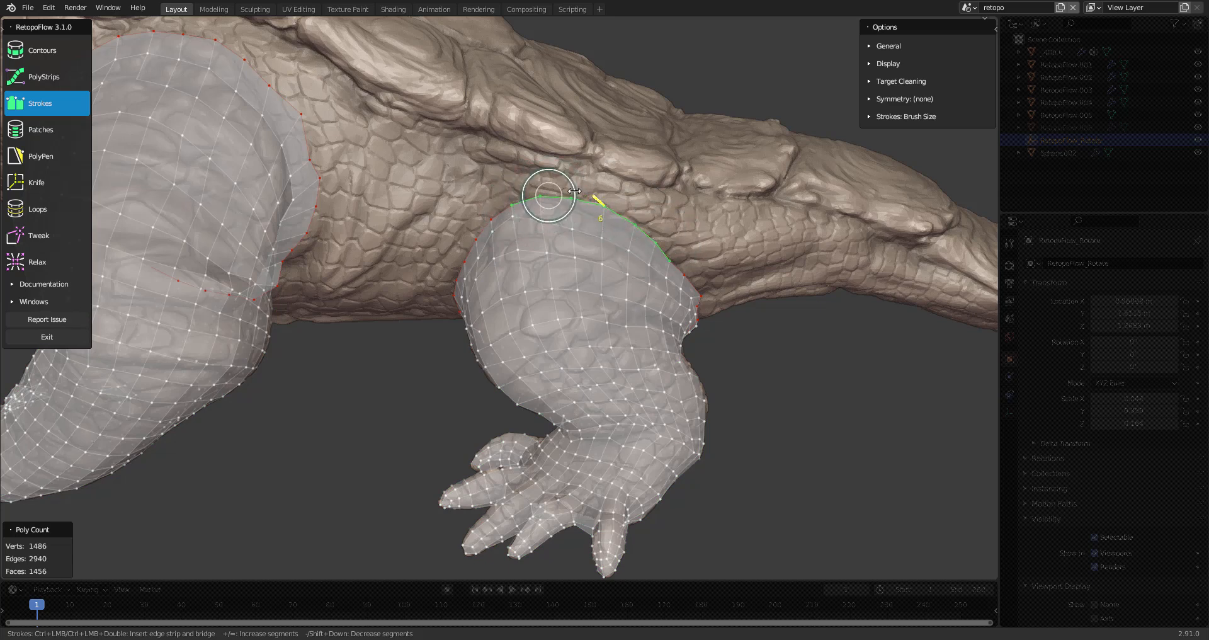
left_click_drag(539, 178, 541, 178)
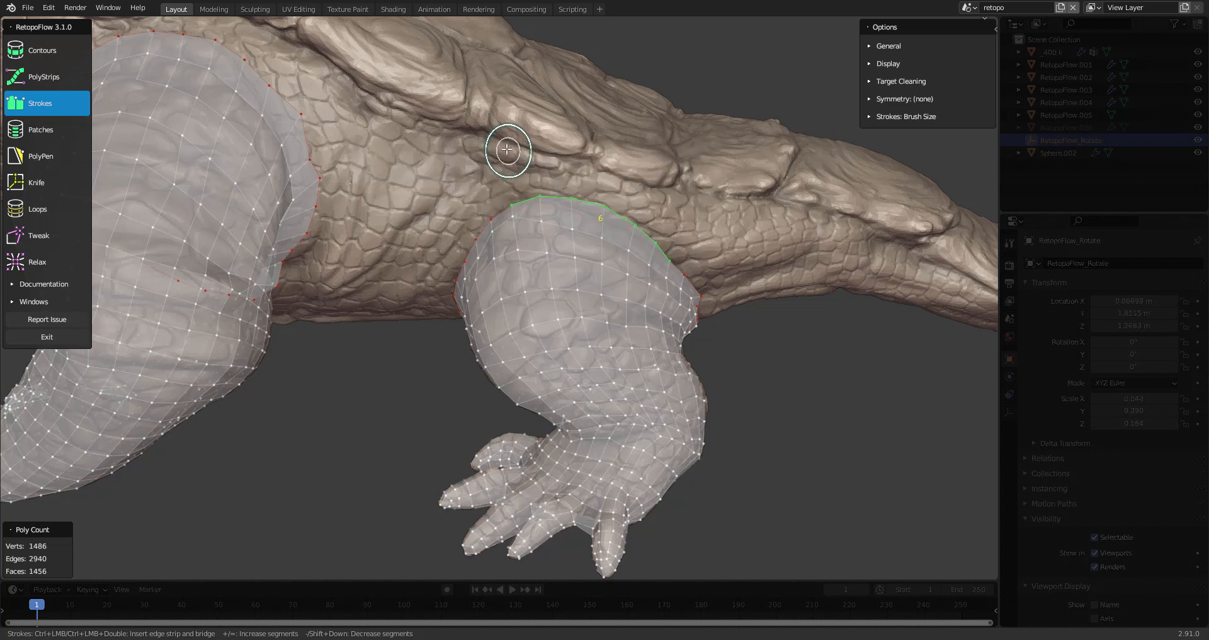
left_click_drag(688, 194, 690, 194)
mouse_move(638, 197)
middle_mouse_down()
mouse_move(594, 212)
mouse_move(528, 202)
middle_mouse_up()
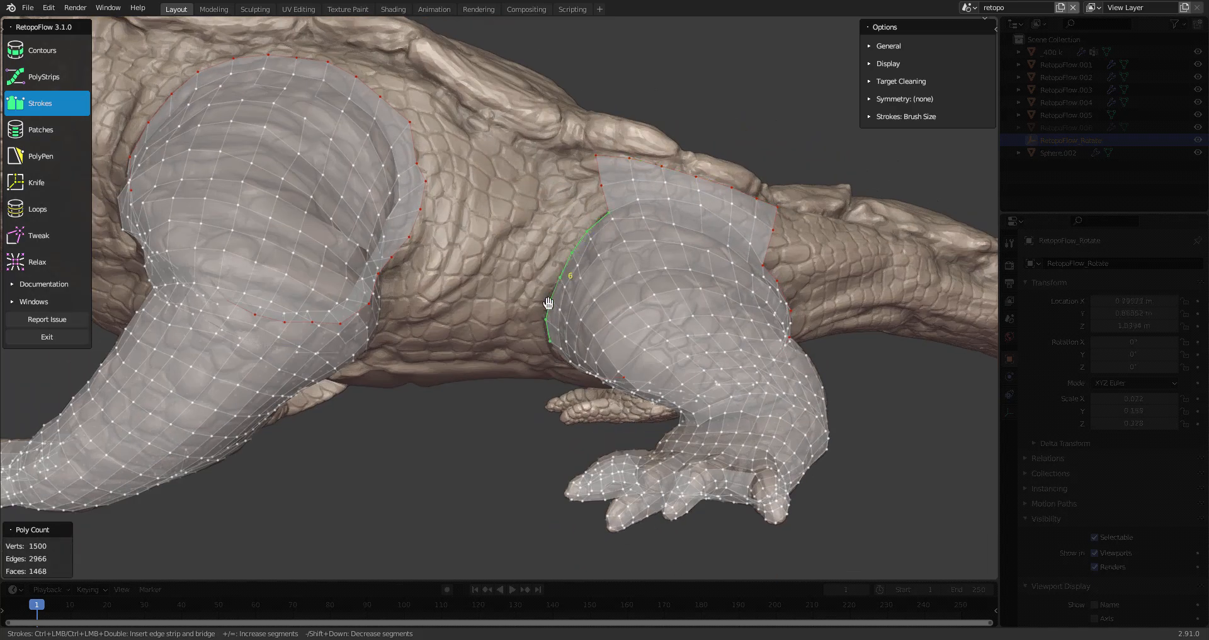
left_click_drag(421, 281, 410, 321, "ctrl")
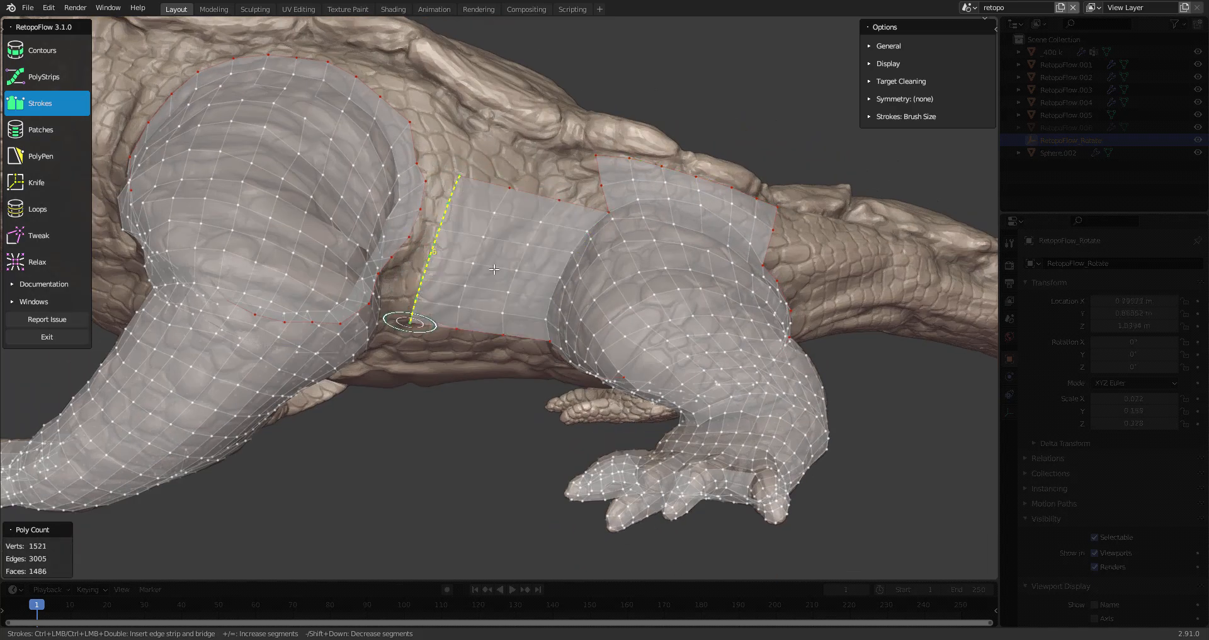
- Select six border edges behind the front leg and bridge them to the front edge of the flank strip
middle_click_drag(579, 303, 519, 309)
scroll(518, 308, "up", 2)
key("alt+a")
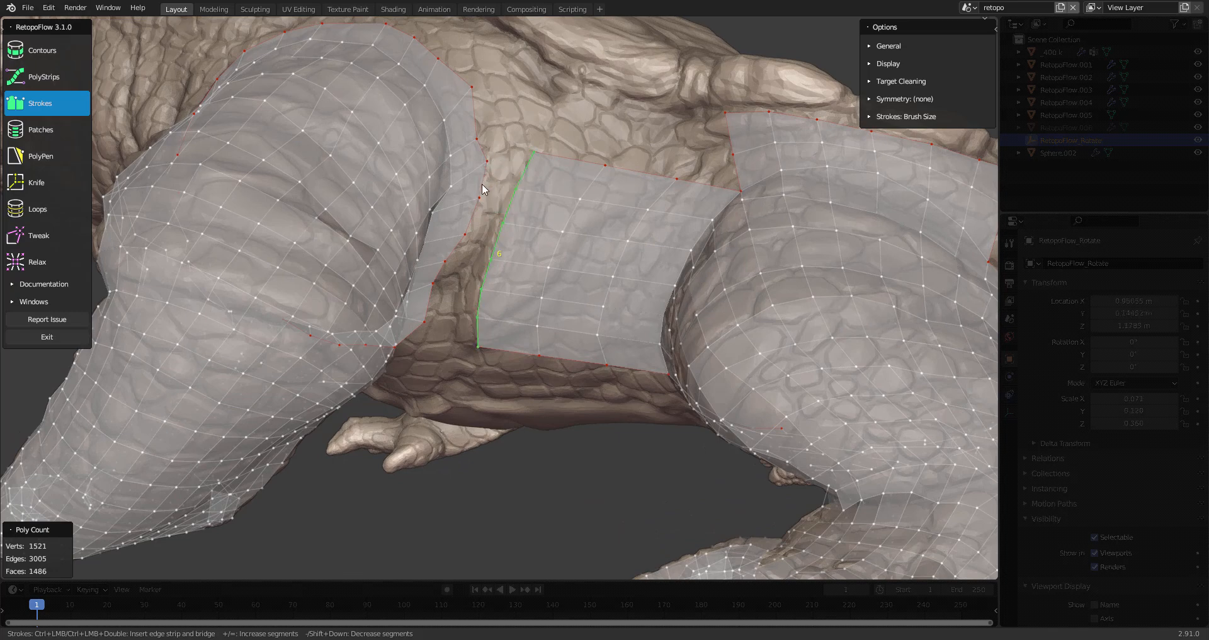
left_click_drag(456, 238, 423, 304, "shift")
left_click(486, 148, "shift")
middle_click_drag(497, 256, 513, 209)
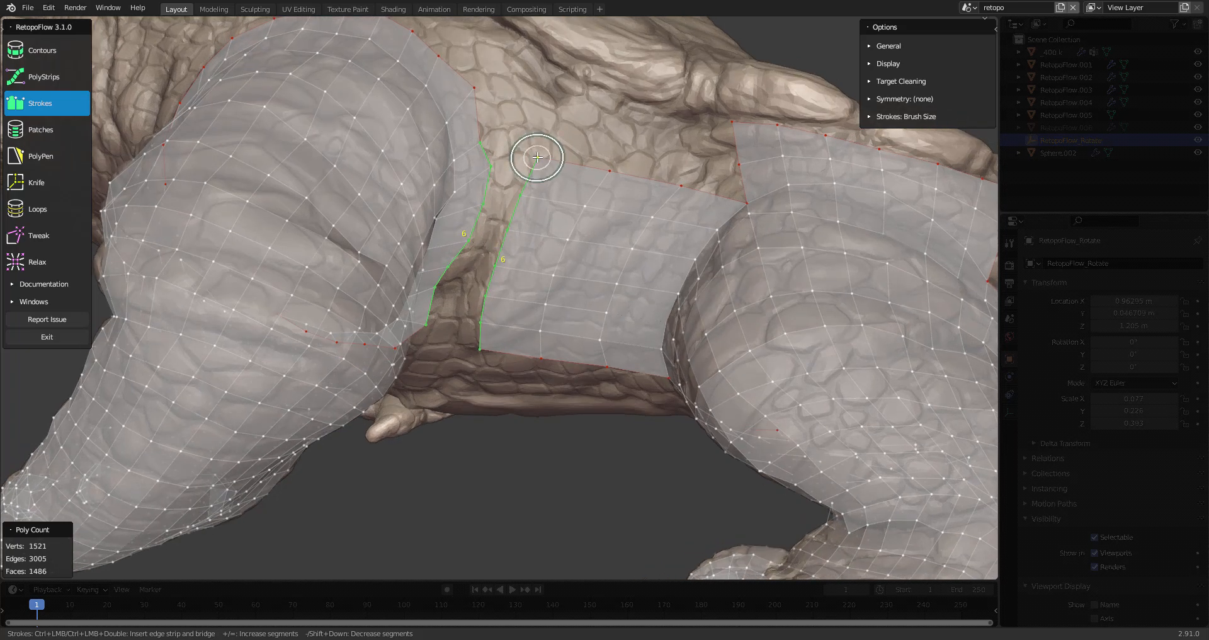
left_click_drag(478, 142, 476, 141, "ctrl")
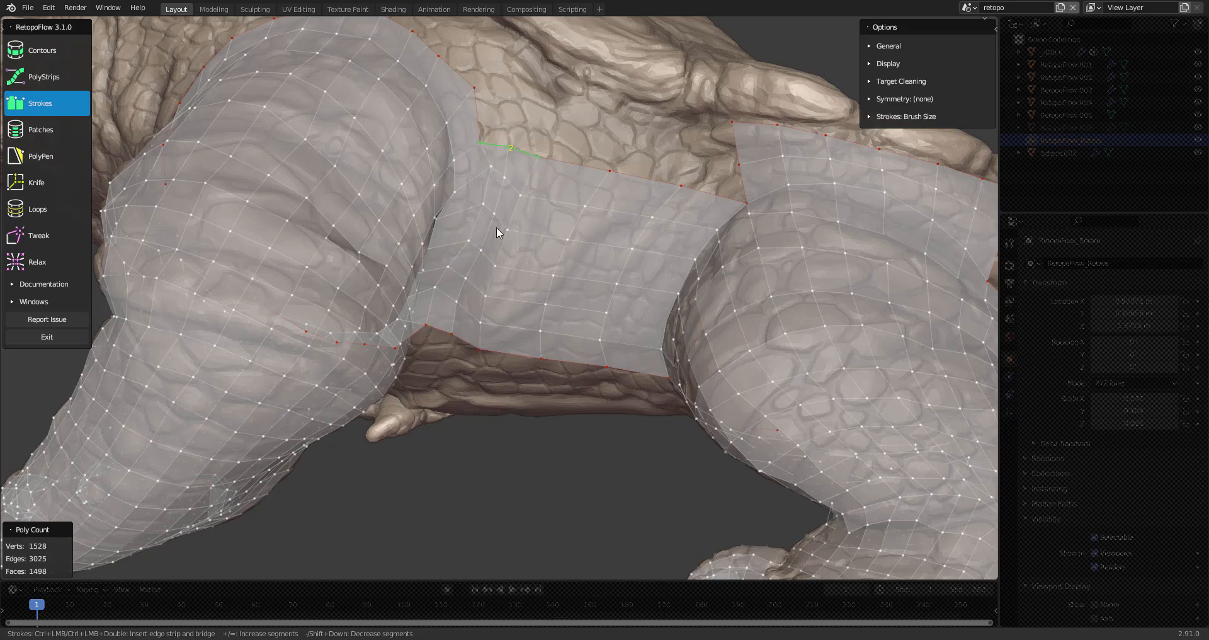
- Select the flank patch's upper edge and fill the area above it with a five-segment strip joined to the hip strip
middle_click_drag(505, 229, 512, 218)
scroll(513, 219, "down", 6)
scroll(561, 236, "up", 3)
mouse_move(535, 277)
middle_mouse_down()
mouse_move(573, 219)
mouse_move(511, 279)
middle_mouse_up()
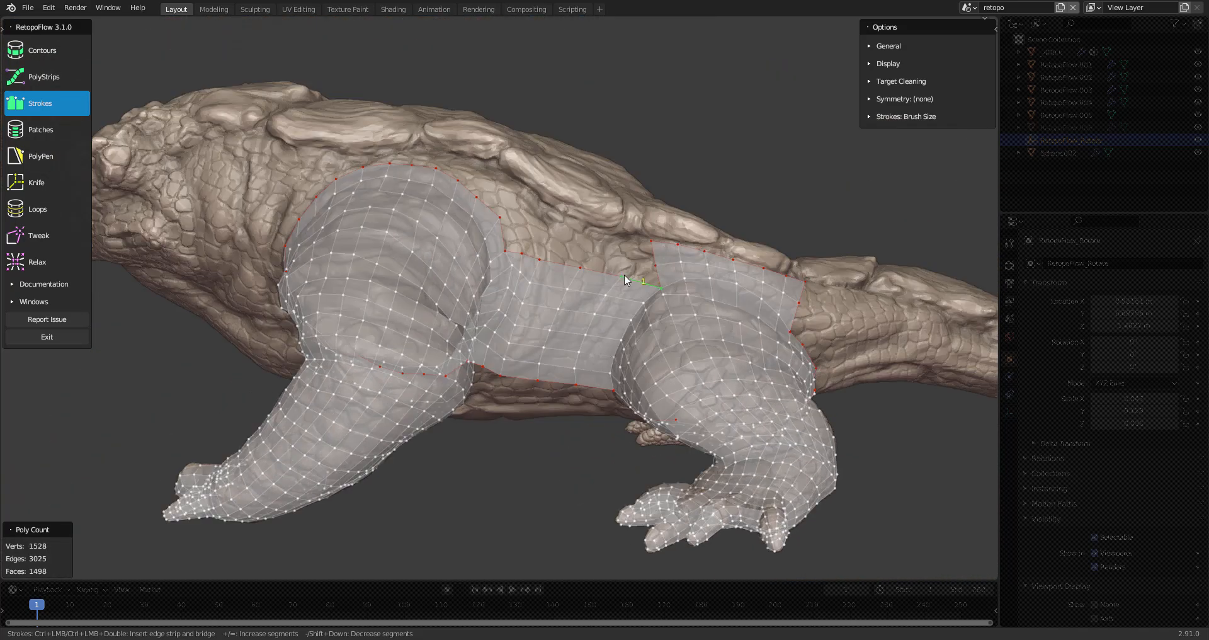
key("equal")
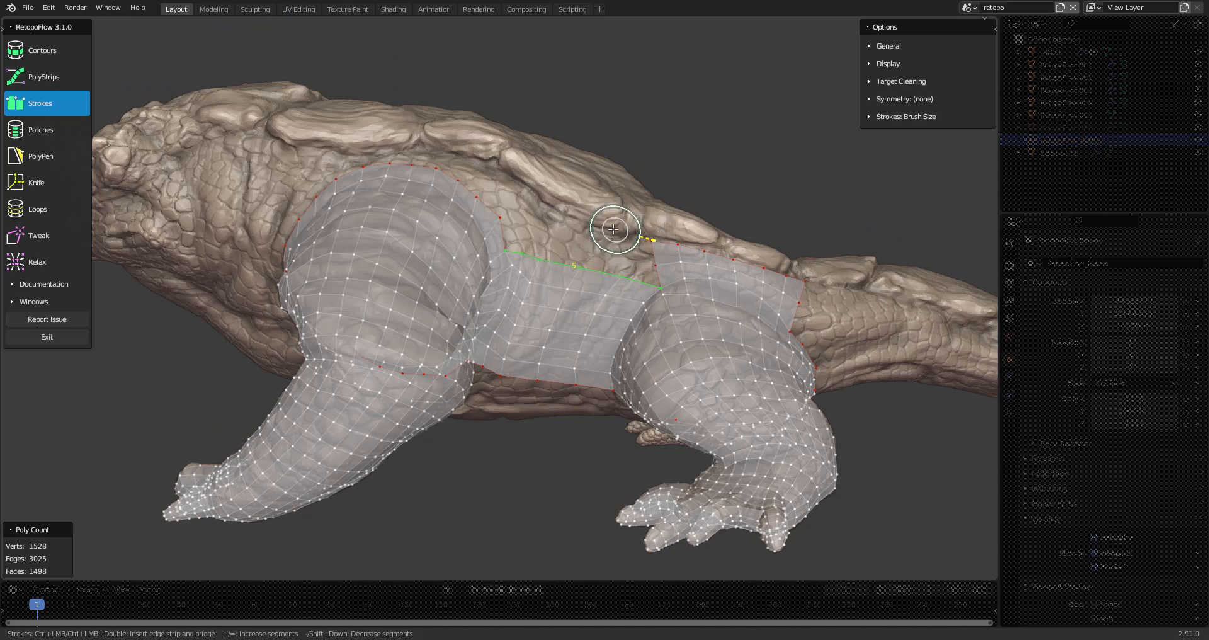
mouse_move(549, 202)
left_mouse_down("ctrl")
mouse_move(503, 182)
mouse_move(513, 189)
left_mouse_up("ctrl")
middle_click_drag(528, 265, 578, 222)
scroll(579, 252, "up", 3)
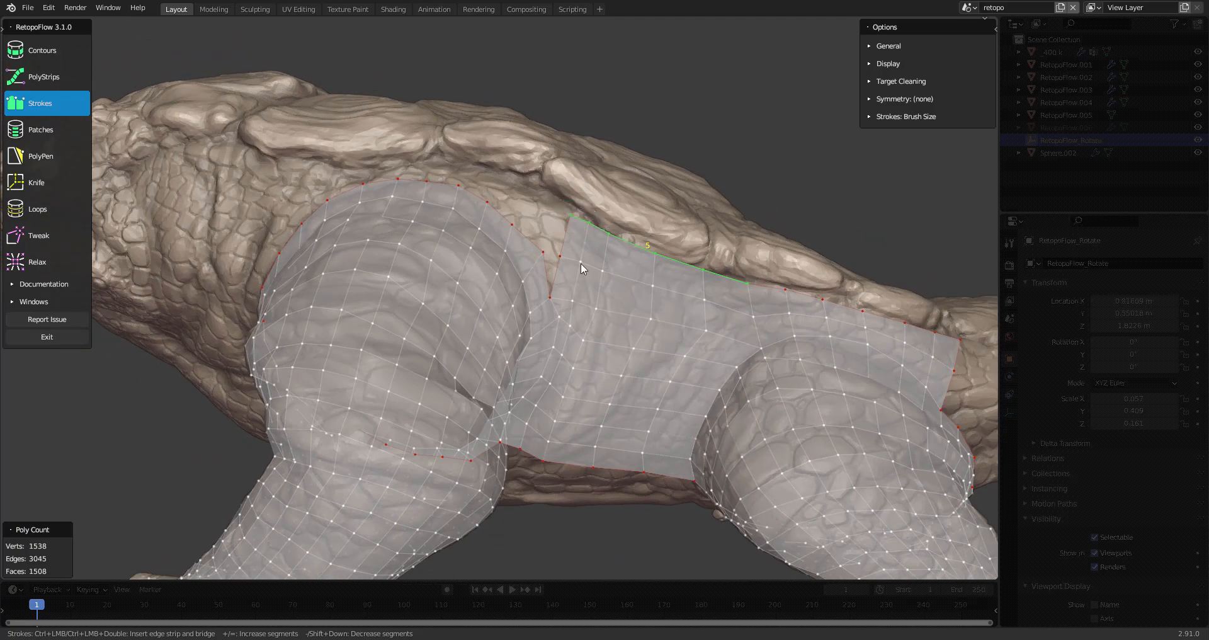
- Try to extend a nine-segment strip from the back leg's underside toward the belly
middle_click_drag(553, 304, 593, 230)
left_click_drag(571, 206, 729, 230)
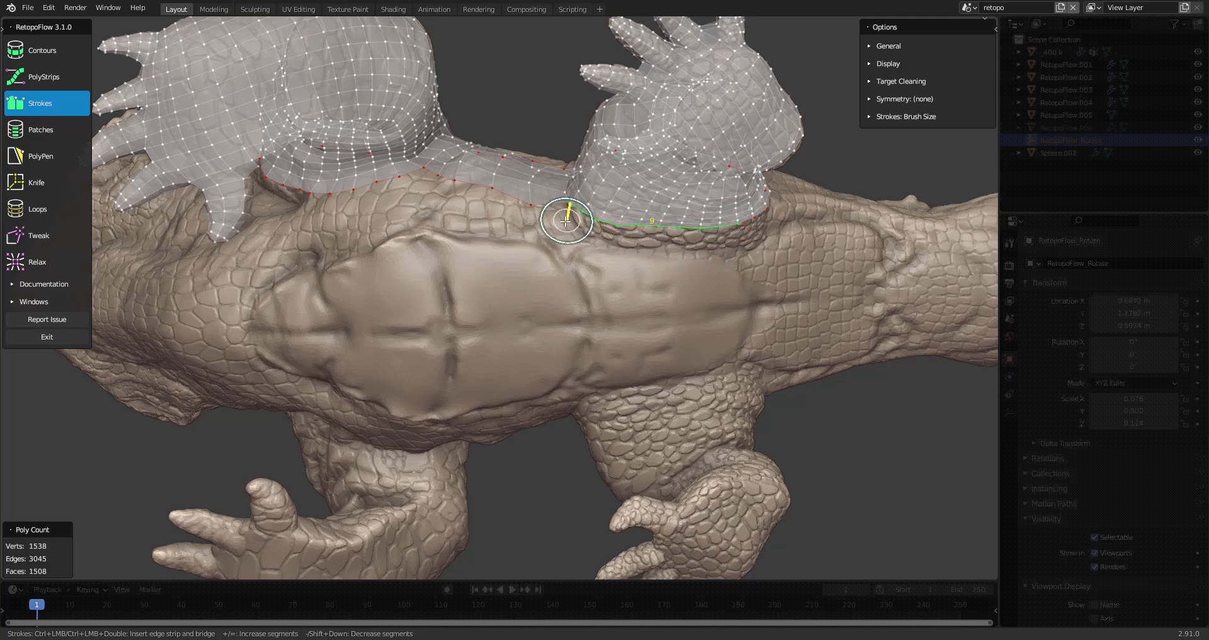
mouse_move(554, 211)
middle_mouse_down()
mouse_move(553, 270)
mouse_move(535, 270)
mouse_move(533, 404)
mouse_move(540, 272)
middle_mouse_up()
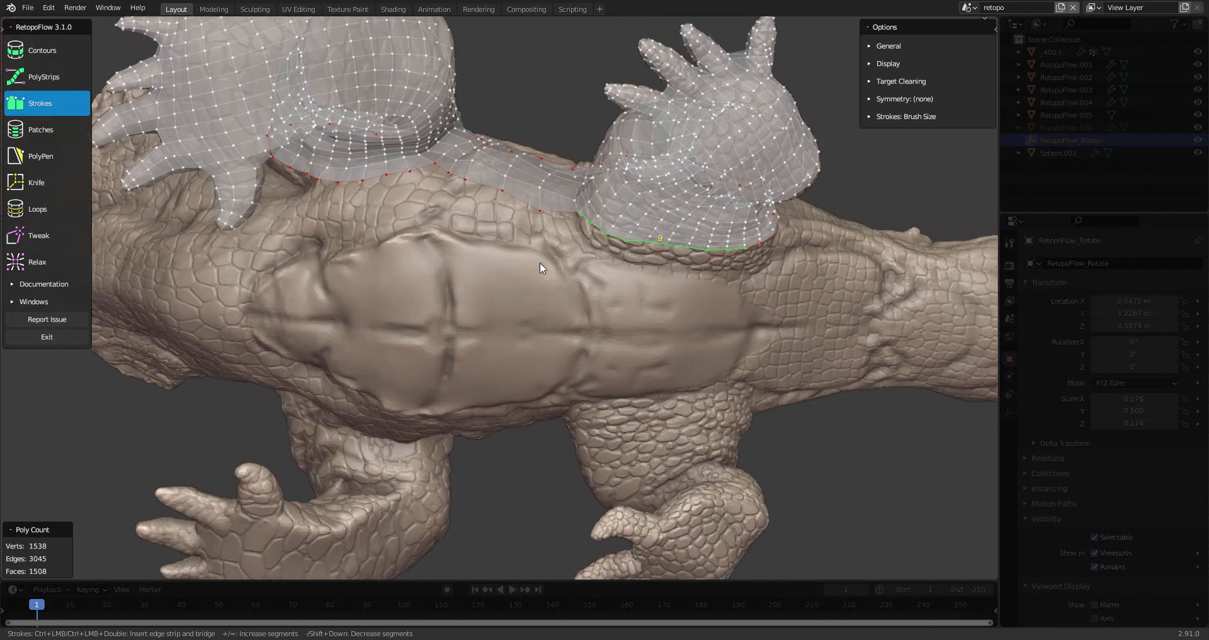
mouse_move(540, 211)
left_mouse_down()
mouse_move(598, 248)
mouse_move(754, 278)
left_mouse_up()
middle_click_drag(747, 281, 673, 248)
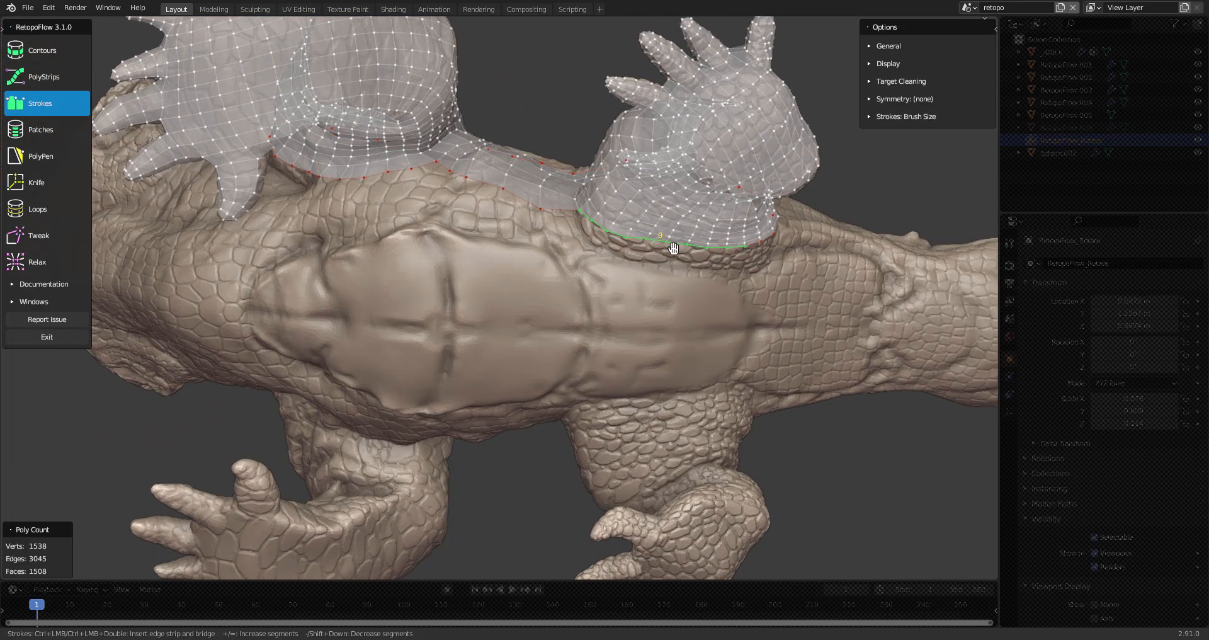
left_click(588, 217)
left_click_drag(543, 211, 686, 267)
- Add a strip of faces along the rear edge of the thigh and relax its vertices
mouse_move(686, 267)
middle_mouse_down()
mouse_move(588, 299)
mouse_move(673, 226)
mouse_move(528, 321)
mouse_move(434, 272)
mouse_move(353, 296)
middle_mouse_up()
mouse_move(370, 323)
left_mouse_down()
mouse_move(454, 269)
mouse_move(459, 229)
left_mouse_up()
mouse_move(459, 229)
middle_mouse_down()
mouse_move(459, 346)
mouse_move(420, 289)
mouse_move(334, 286)
mouse_move(424, 261)
mouse_move(384, 284)
mouse_move(405, 271)
middle_mouse_up()
scroll(334, 286, "up", 3)
key("9")
mouse_move(416, 281)
left_mouse_down()
mouse_move(398, 257)
mouse_move(424, 295)
left_mouse_up()
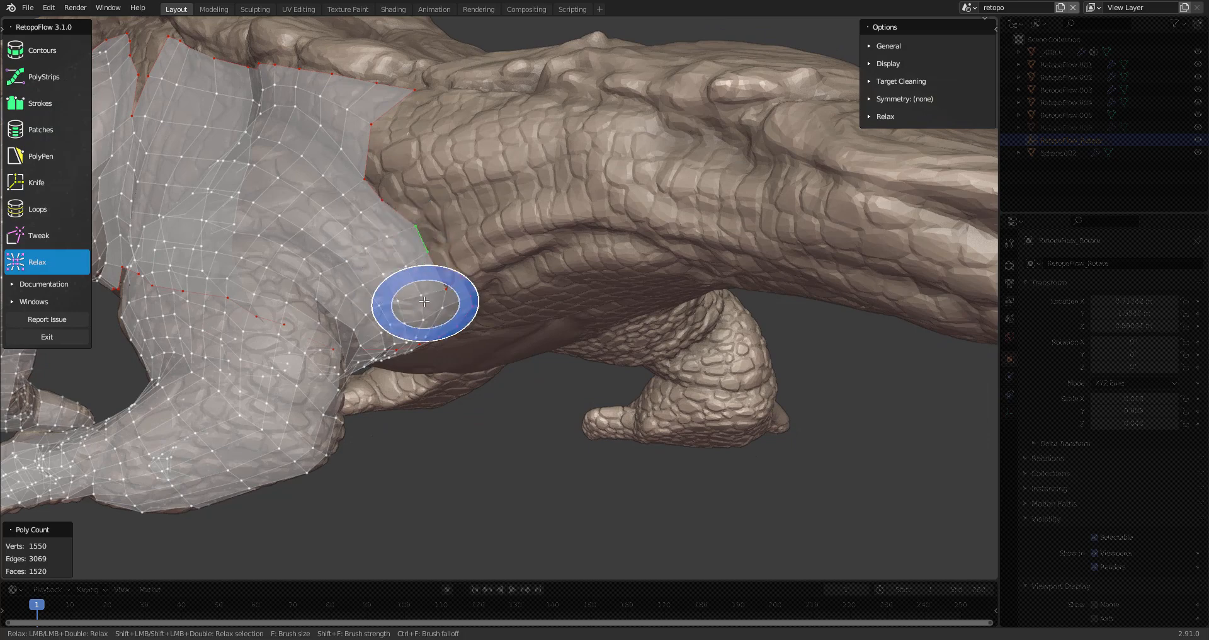
- Fill the gap between the rear thigh strip and the hip strip with a four-segment row of faces
key("3")
middle_click_drag(418, 278, 422, 219)
key("grave")
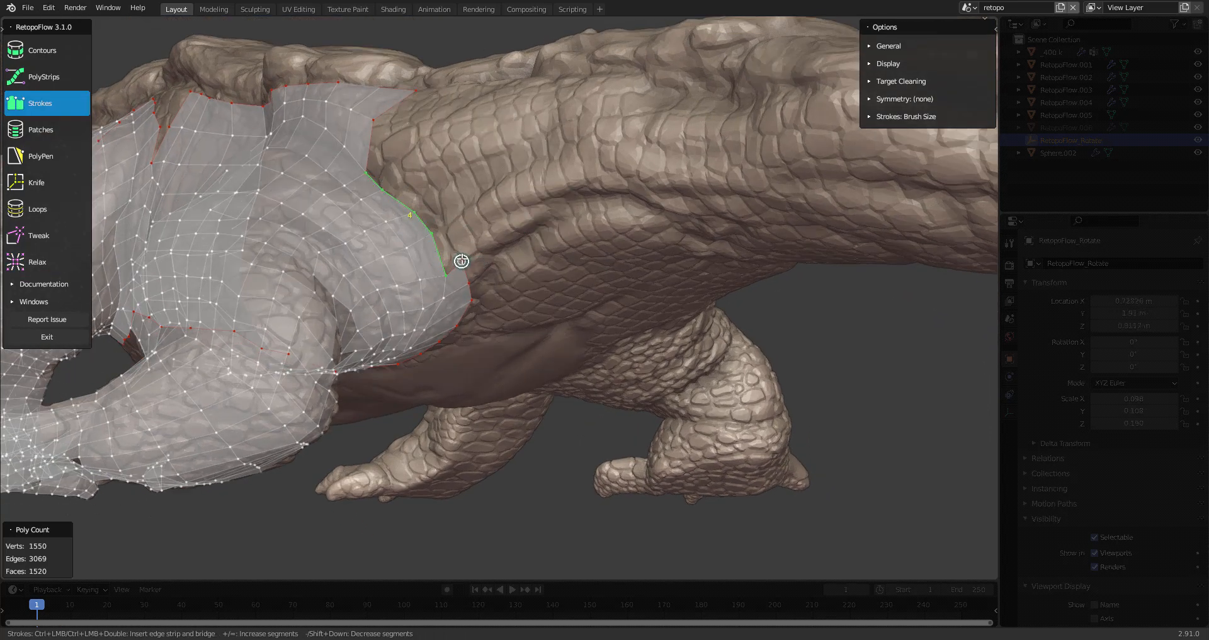
left_click_drag(369, 117, 369, 118)
mouse_move(369, 118)
middle_mouse_down()
mouse_move(424, 210)
mouse_move(405, 289)
mouse_move(466, 265)
mouse_move(524, 322)
mouse_move(520, 272)
middle_mouse_up()
- Extend a two-segment strip from the rear thigh edge onto the tail base and reduce its number of rows
scroll(524, 323, "up", 1)
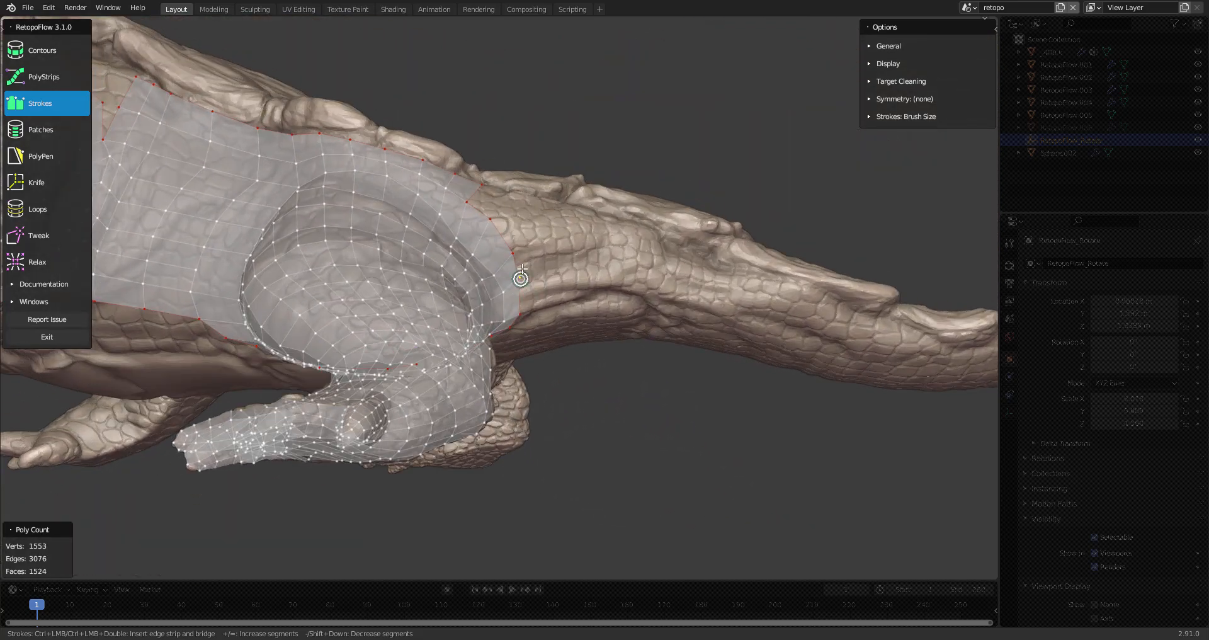
left_click_drag(606, 265, 596, 316, "ctrl")
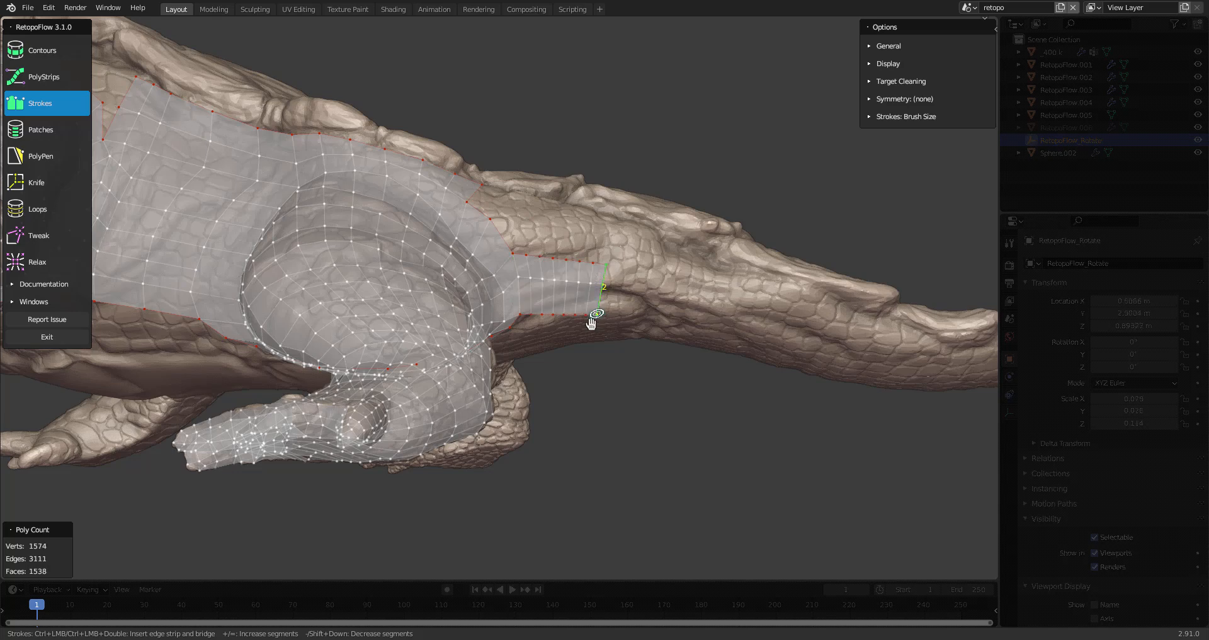
key("minus")
middle_click_drag(508, 276, 535, 281)
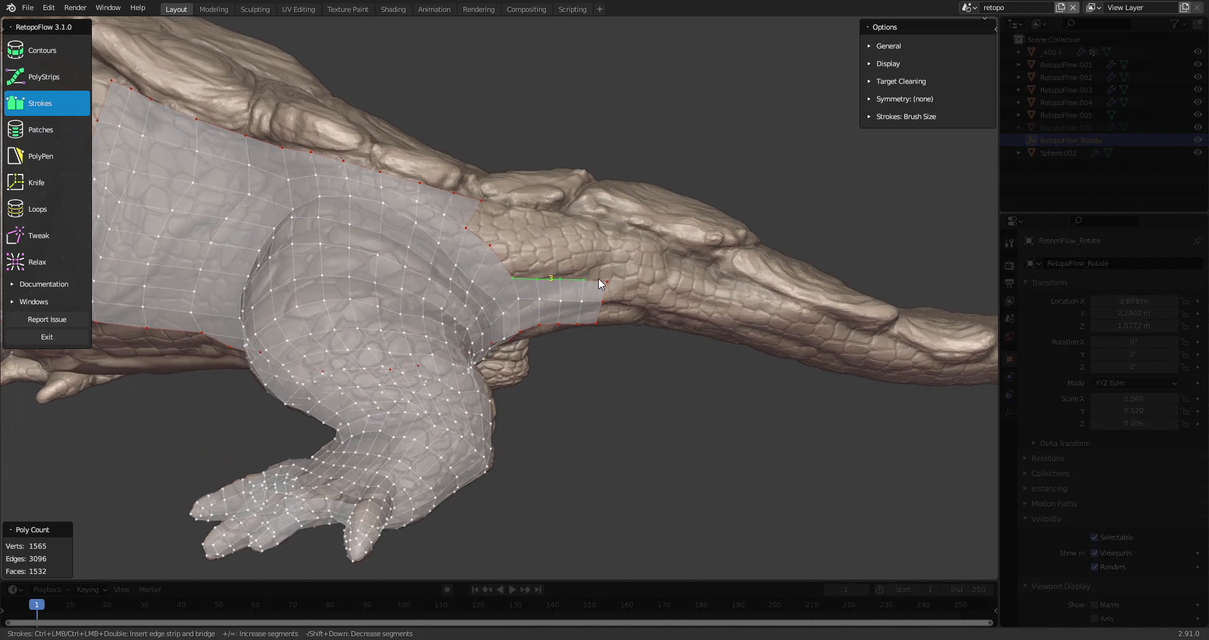
- Add rows of faces above the tail base strip, connecting them to the hip's rear border
left_click(621, 249, "ctrl")
middle_click_drag(622, 250, 499, 238)
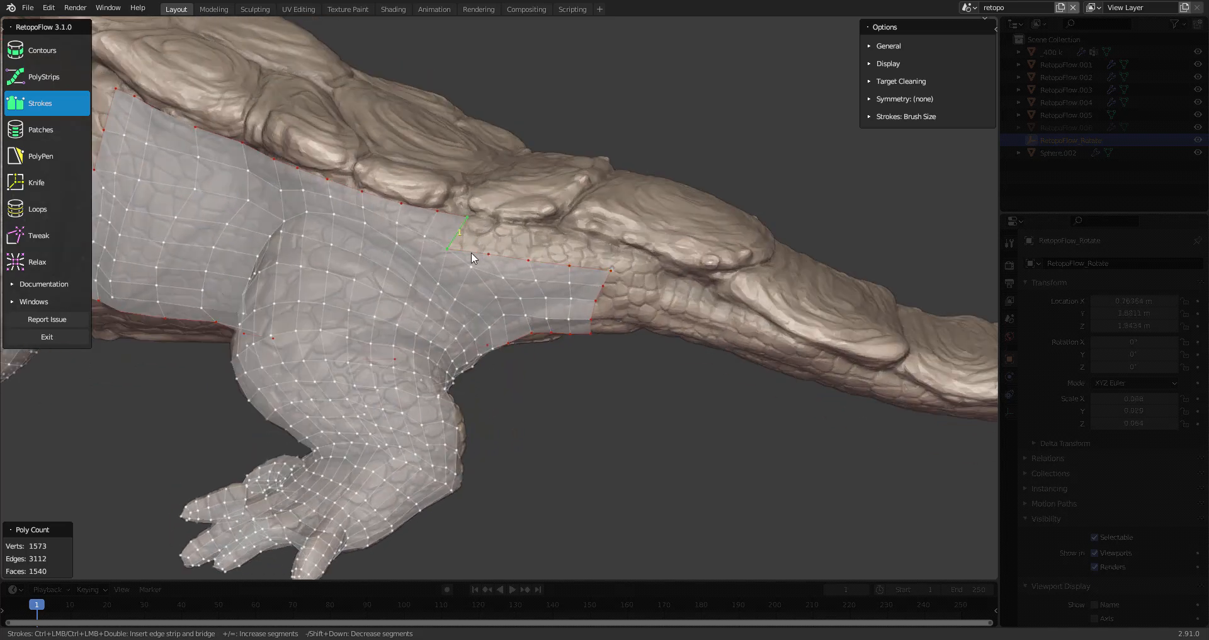
left_click(620, 246, "ctrl")
- Extend a seven-segment strip from the back leg's underside to the belly midline and set it to four rows
middle_click_drag(585, 279, 369, 306)
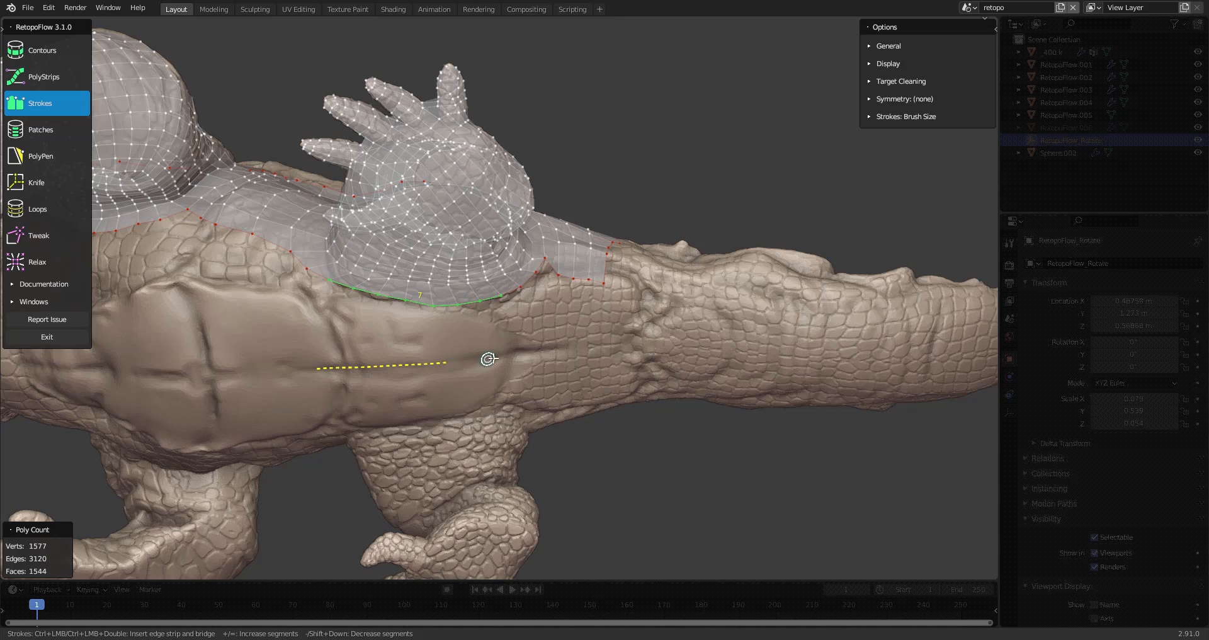
left_click(523, 351, "ctrl")
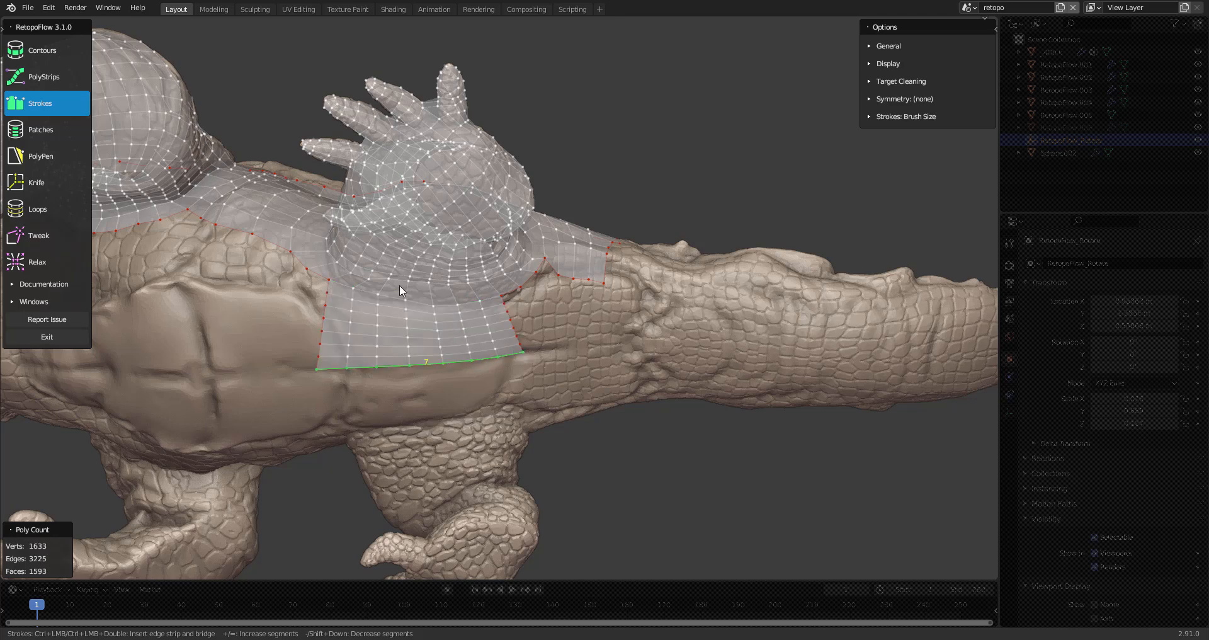
key("minus")
key("minus")
key("minus")
key("minus")
key("minus")
key("equal")
middle_click_drag(303, 311, 513, 316)
key("equal")
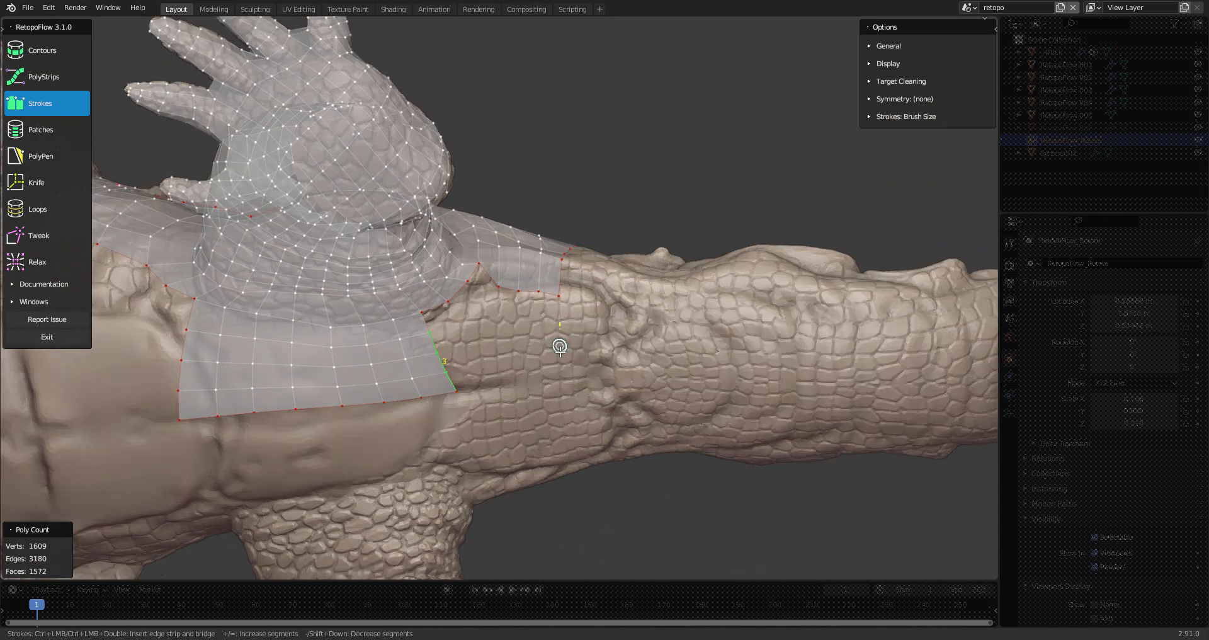
- Extend a three-segment strip from the belly patch's rear edge toward the tail and reduce its number of rows
left_click_drag(551, 403, 553, 398)
key("minus")
key("minus")
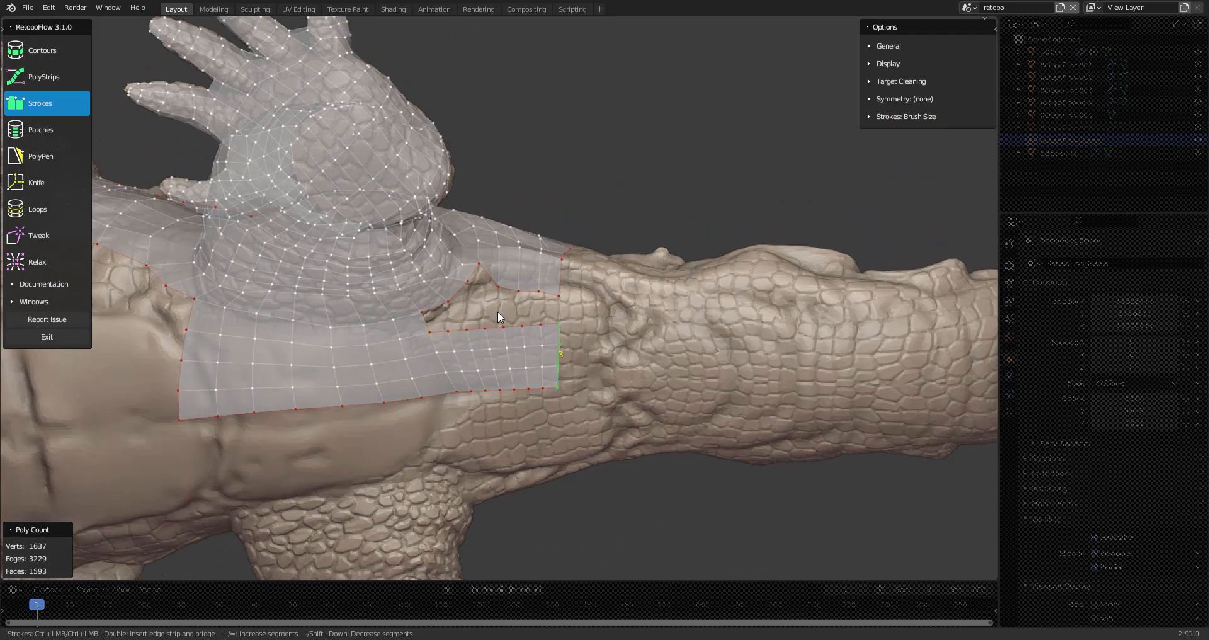
- Try to bridge the tail base strip's lower edge down to the belly patch with a stroke
middle_click_drag(519, 267, 511, 289)
scroll(511, 289, "up", 2)
key("q")
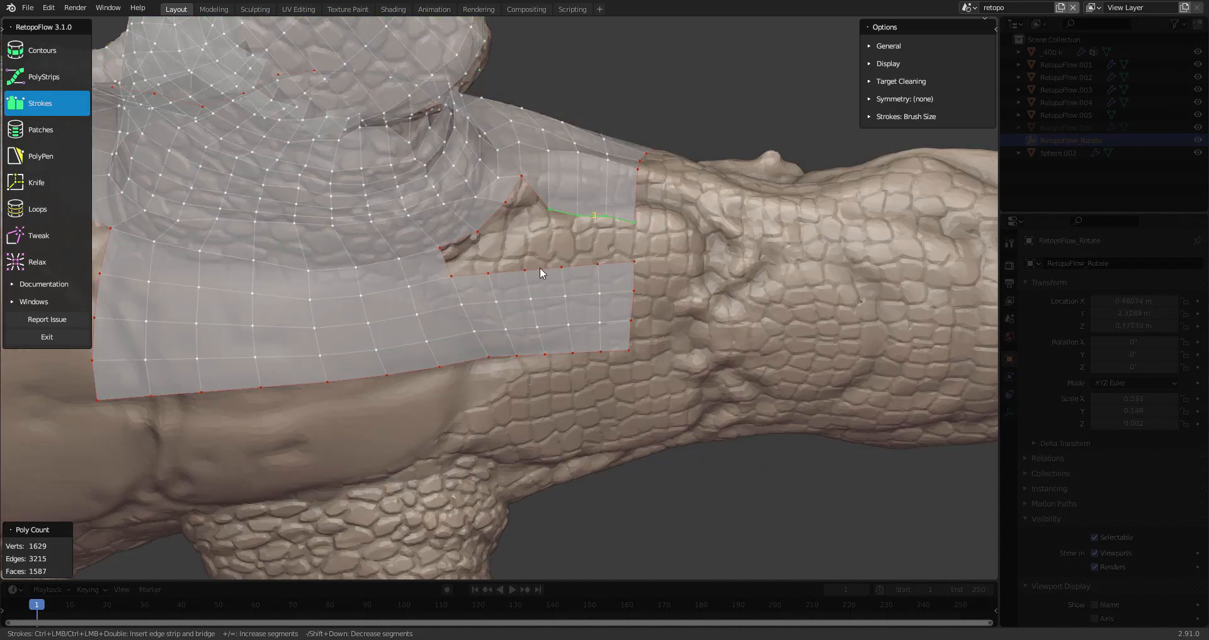
left_click_drag(635, 224, 632, 267, "ctrl")
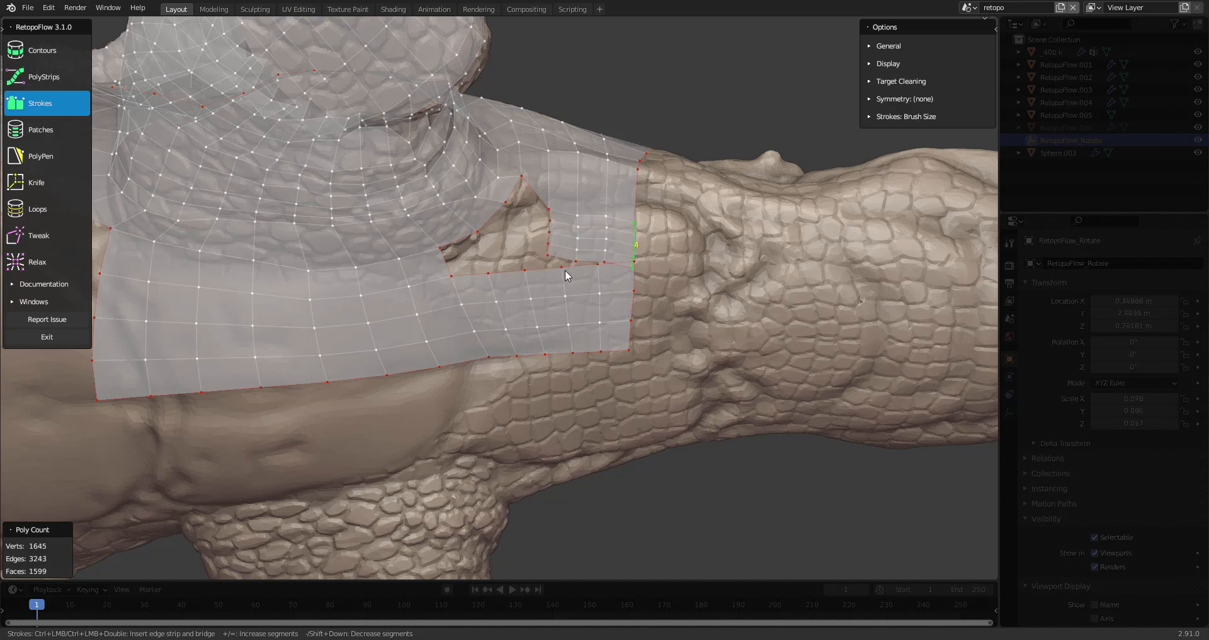
left_click_drag(525, 271, 523, 275, "ctrl")
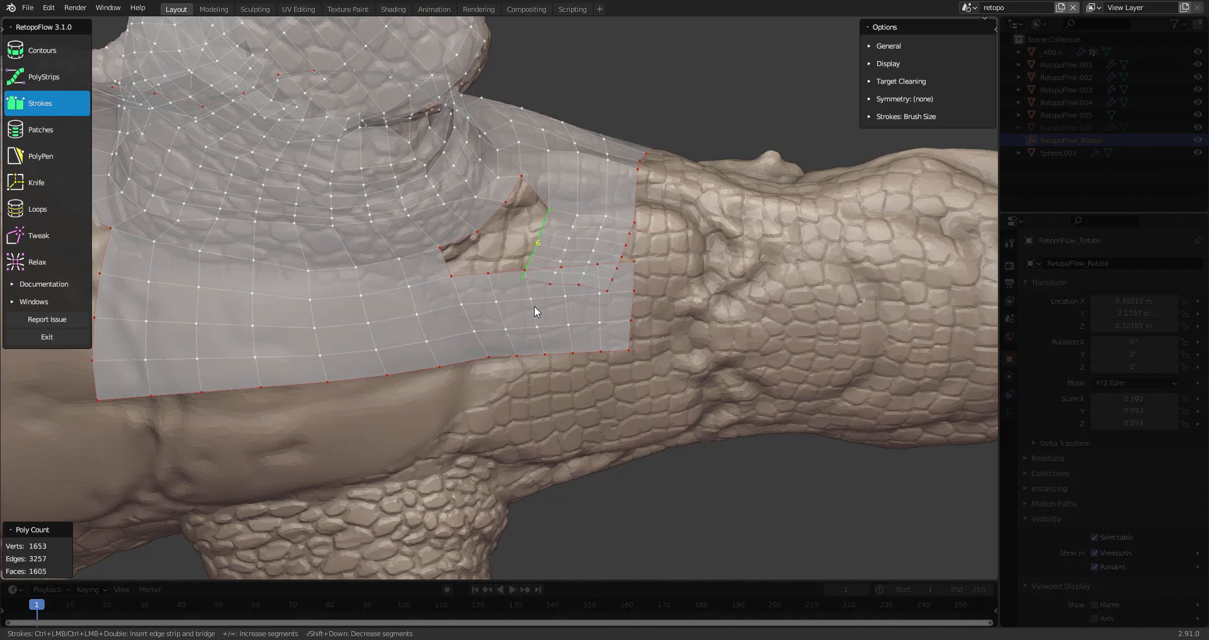
middle_click_drag(535, 308, 539, 289)
key("ctrl+z")
middle_click_drag(586, 251, 604, 259)
scroll(623, 271, "up", 2)
left_click_drag(617, 295, 614, 320, "ctrl")
key("ctrl+z")
- Connect the tail base strip's lower edge to the belly patch with a bridging stroke after adjusting the brush
key("f")
left_click_drag(618, 260, 614, 310, "ctrl")
middle_click_drag(553, 333, 530, 306)
scroll(528, 305, "up", 1)
- Fill the remaining gap between the rear thigh, tail base strip and belly patch with quads using PolyPen
key("q")
left_click(538, 389)
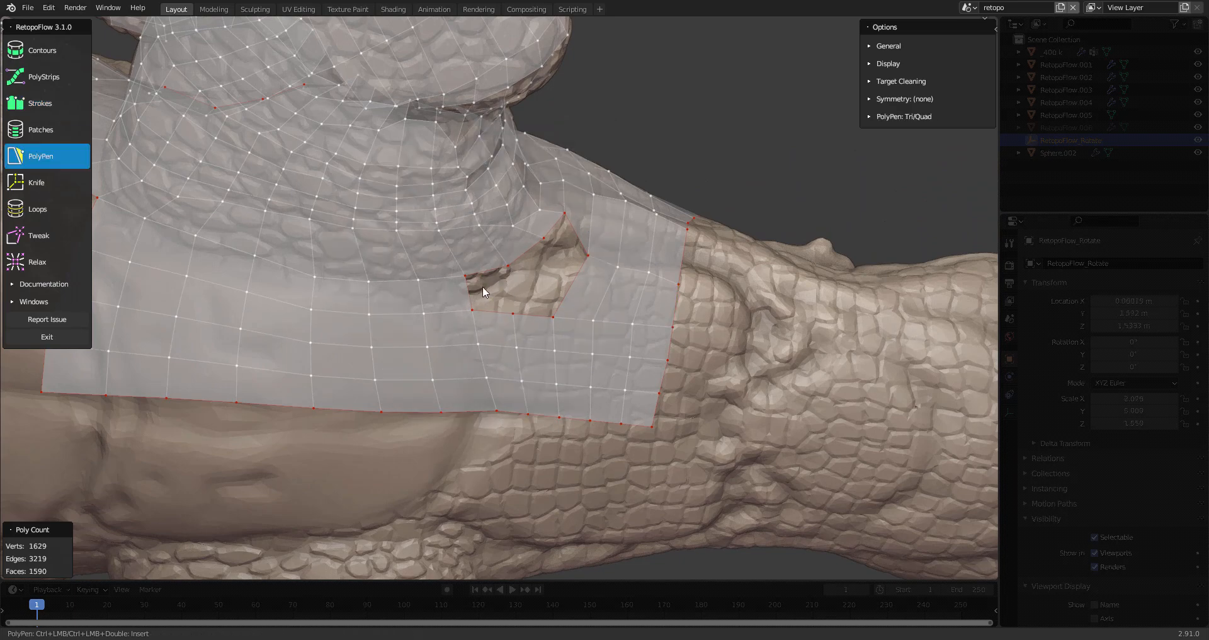
left_click(486, 271)
left_click(493, 312, "ctrl")
left_click(533, 315)
left_click(540, 243, "ctrl")
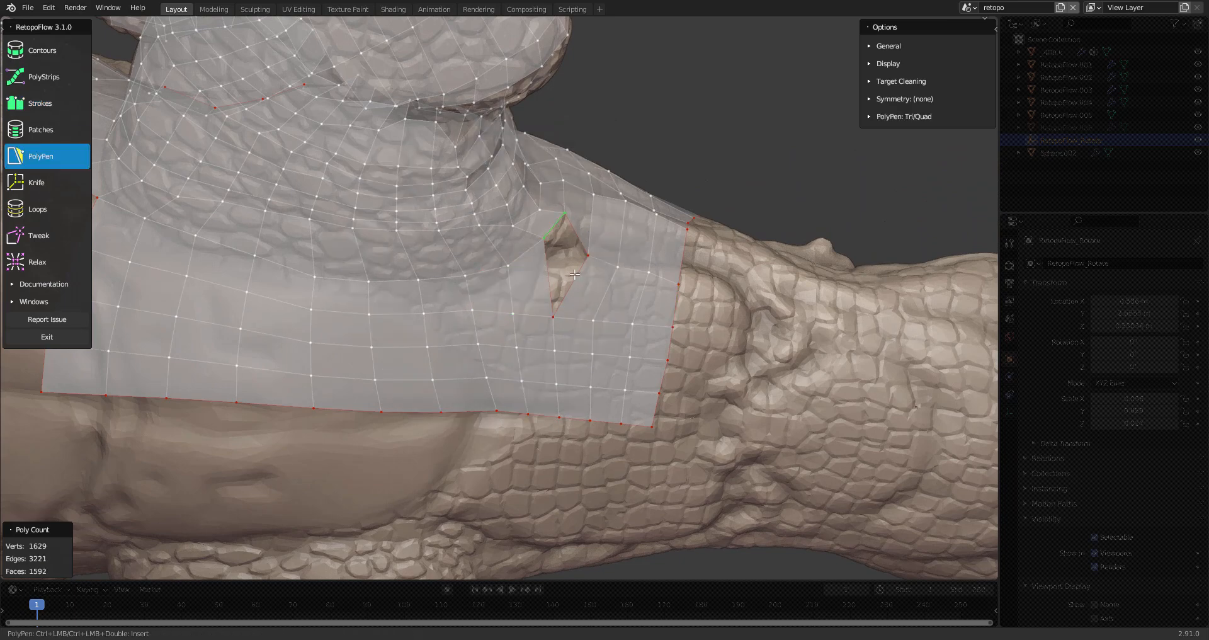
scroll(572, 283, "down", 3)
middle_click_drag(572, 283, 522, 315)
- Relax the vertices around the newly filled area behind the rear thigh
key("9")
left_click_drag(536, 285, 521, 297)
key("5")
mouse_move(558, 251)
middle_mouse_down()
mouse_move(521, 334)
mouse_move(526, 318)
middle_mouse_up()
key("9")
left_click_drag(540, 271, 540, 228)
key("5")
- Extend the front shoulder's upper border by one row of six faces with a stroke along the back plates
mouse_move(554, 268)
middle_mouse_down()
mouse_move(579, 293)
mouse_move(618, 176)
mouse_move(570, 287)
mouse_move(463, 281)
mouse_move(485, 251)
middle_mouse_up()
mouse_move(563, 323)
middle_mouse_down()
mouse_move(499, 324)
mouse_move(931, 340)
middle_mouse_up()
key("3")
left_click_drag(390, 242, 513, 234)
mouse_move(382, 208)
left_mouse_down("ctrl")
mouse_move(447, 200)
mouse_move(578, 237)
left_mouse_up("ctrl")
- Fill the narrow gap between the shoulder row and the flank with PolyPen faces and relax the filled area
middle_click_drag(582, 288, 507, 299)
scroll(508, 298, "up", 1)
scroll(544, 204, "down", 1, "shift")
left_click(560, 241)
key("q")
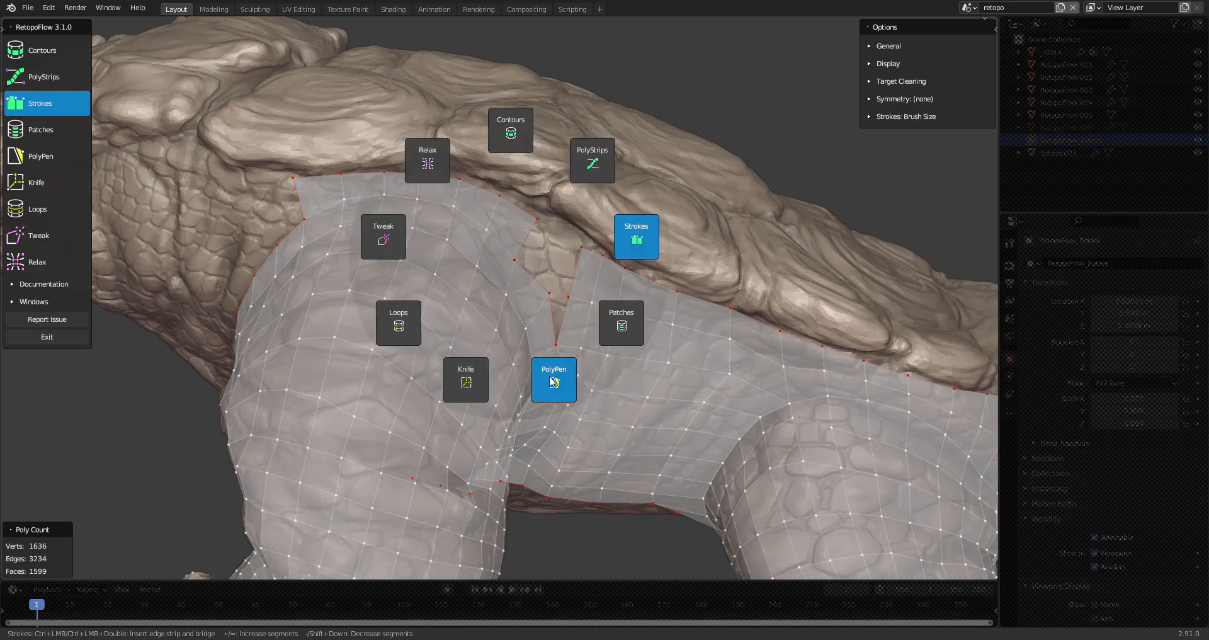
left_click(553, 379)
left_click(539, 222, "ctrl")
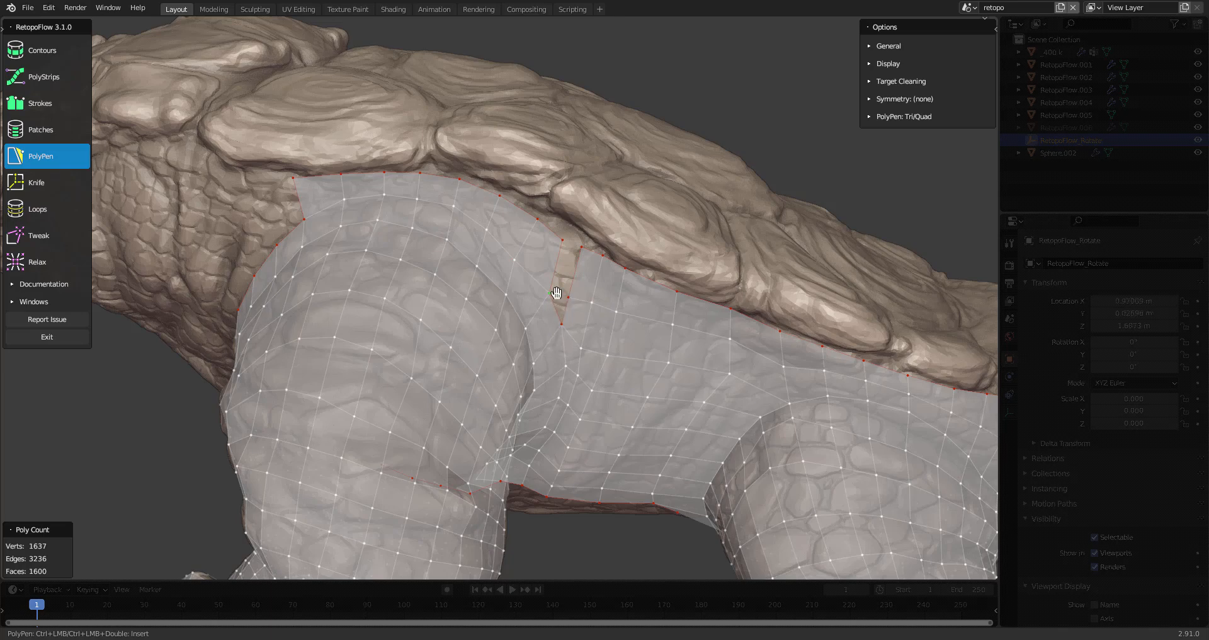
middle_click_drag(588, 313, 581, 315)
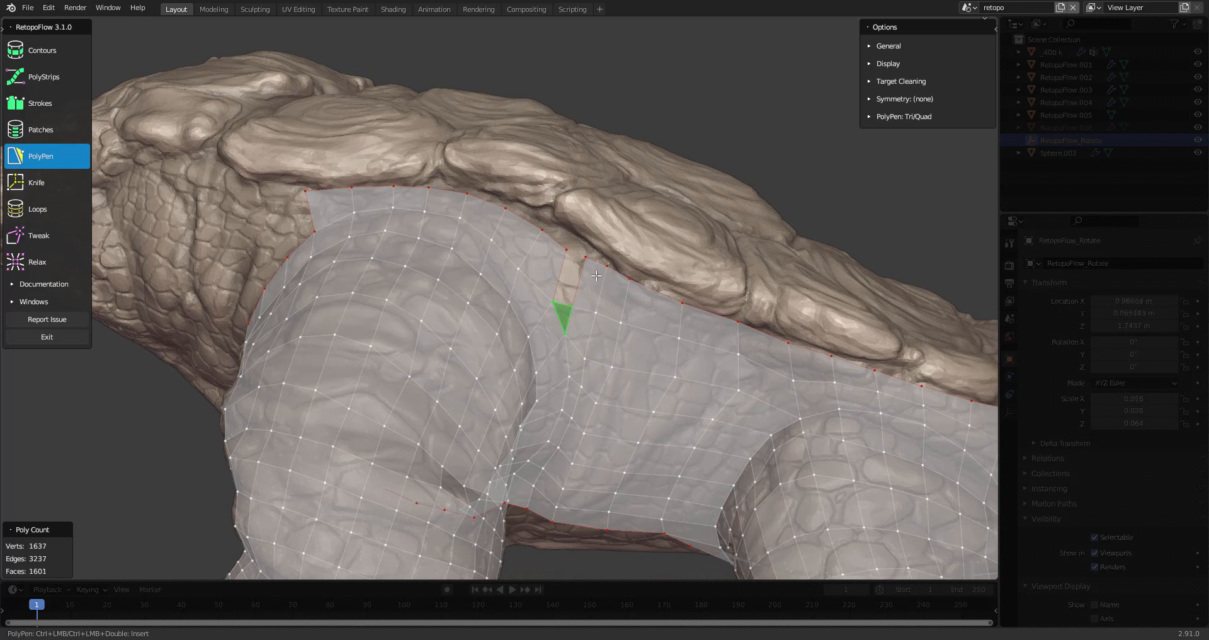
left_click(563, 297, "ctrl")
mouse_move(607, 281)
middle_mouse_down()
mouse_move(564, 271)
mouse_move(567, 329)
middle_mouse_up()
key("9")
mouse_move(567, 401)
left_mouse_down()
mouse_move(574, 372)
mouse_move(604, 434)
mouse_move(579, 332)
mouse_move(582, 354)
left_mouse_up()
key("5")
- Dissolve the surplus edges near the back border between shoulder and flank and relax the surrounding vertices
scroll(533, 383, "up", 2)
middle_click_drag(619, 349, 492, 264, "shift")
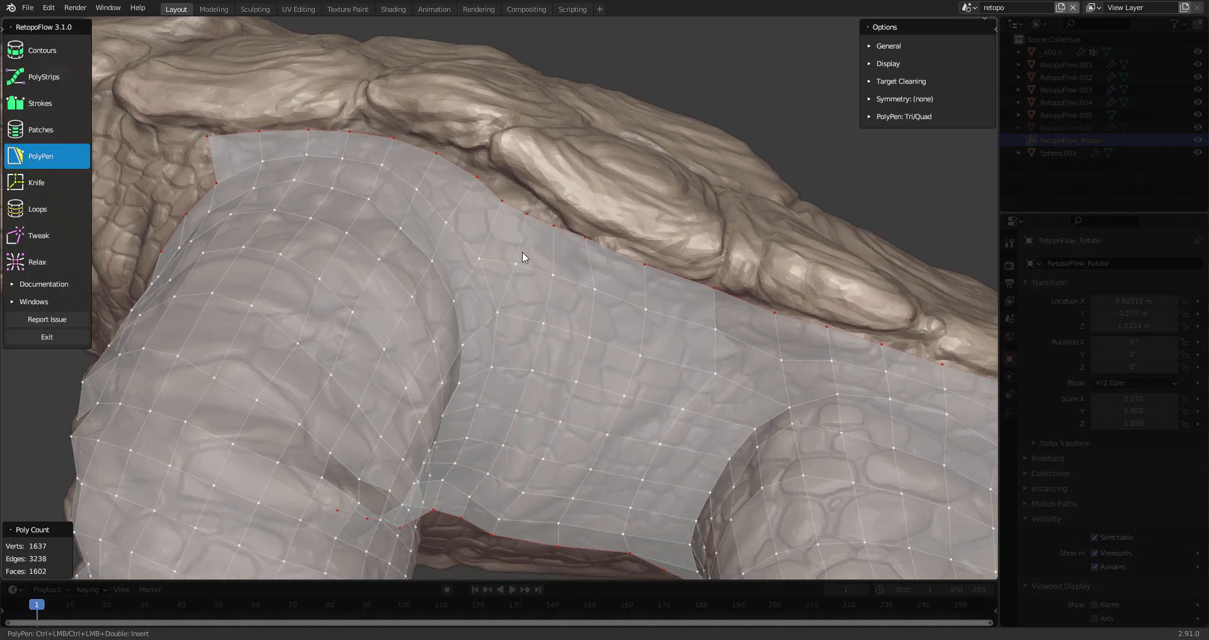
key("x")
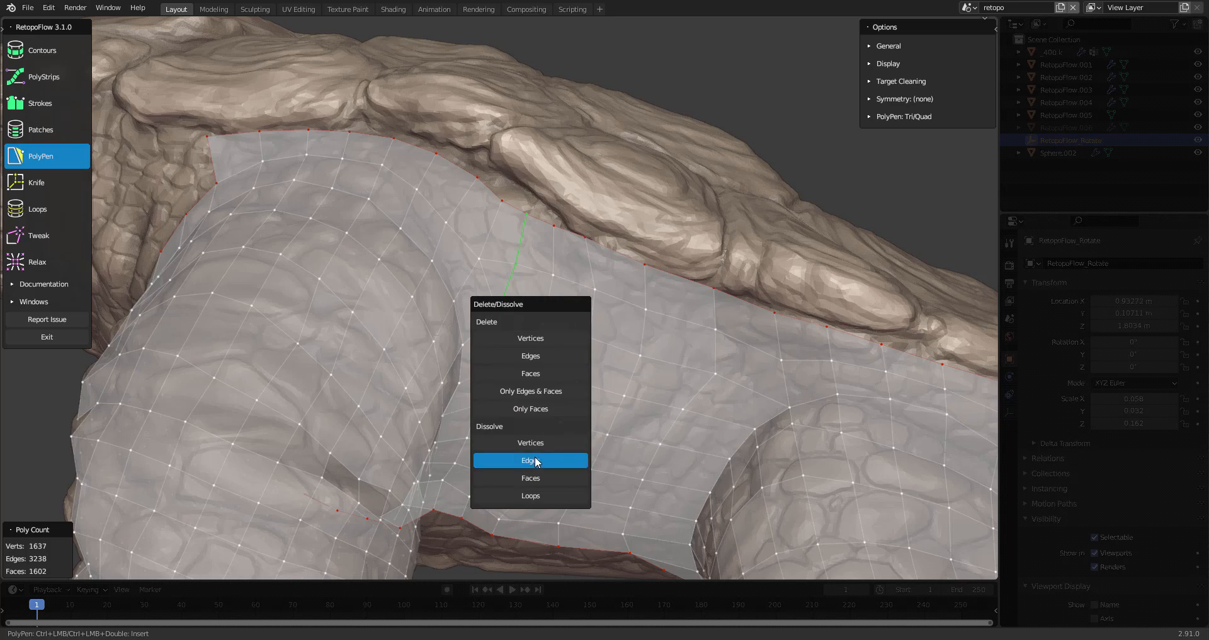
left_click(512, 464)
scroll(522, 376, "down", 2)
middle_click_drag(522, 375, 524, 352)
key("9")
mouse_move(526, 306)
left_mouse_down()
mouse_move(515, 299)
mouse_move(605, 326)
mouse_move(612, 363)
left_mouse_up()
left_click_drag(554, 464, 572, 446)
key("5")
- Try to extend the belly patch's front edge forward along the belly with a short stroke
scroll(569, 444, "down", 3)
mouse_move(570, 443)
middle_mouse_down()
mouse_move(485, 315)
mouse_move(463, 309)
mouse_move(542, 251)
middle_mouse_up()
scroll(463, 310, "up", 3)
key("q")
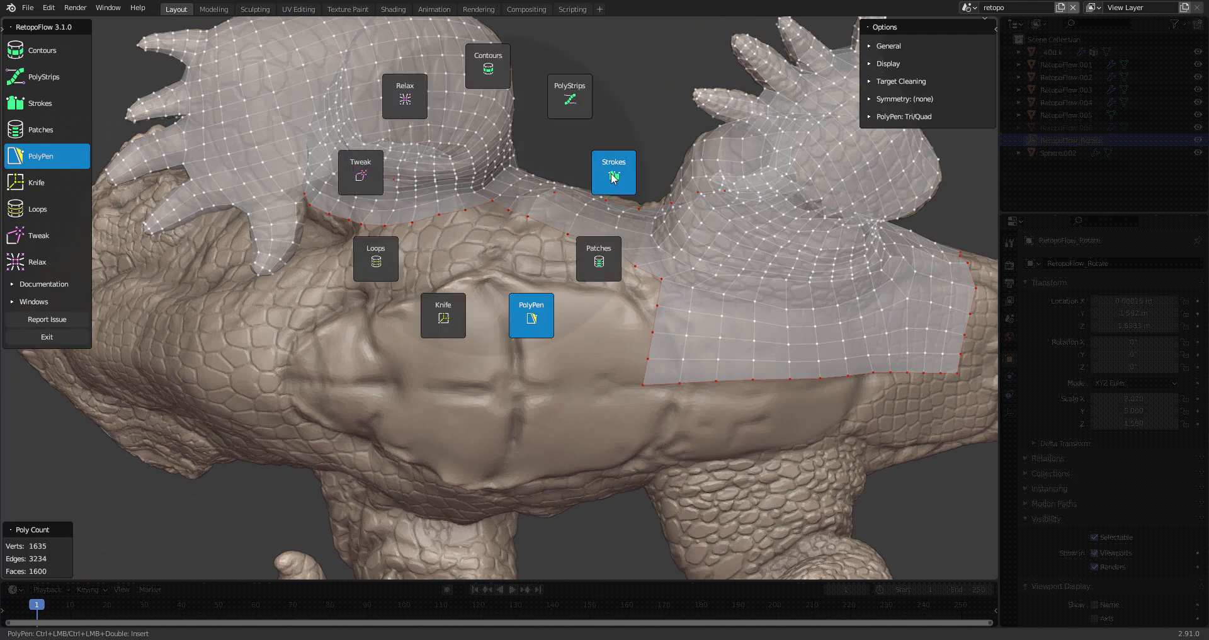
left_click(610, 188)
mouse_move(469, 219)
middle_mouse_down()
mouse_move(444, 221)
mouse_move(530, 237)
middle_mouse_up()
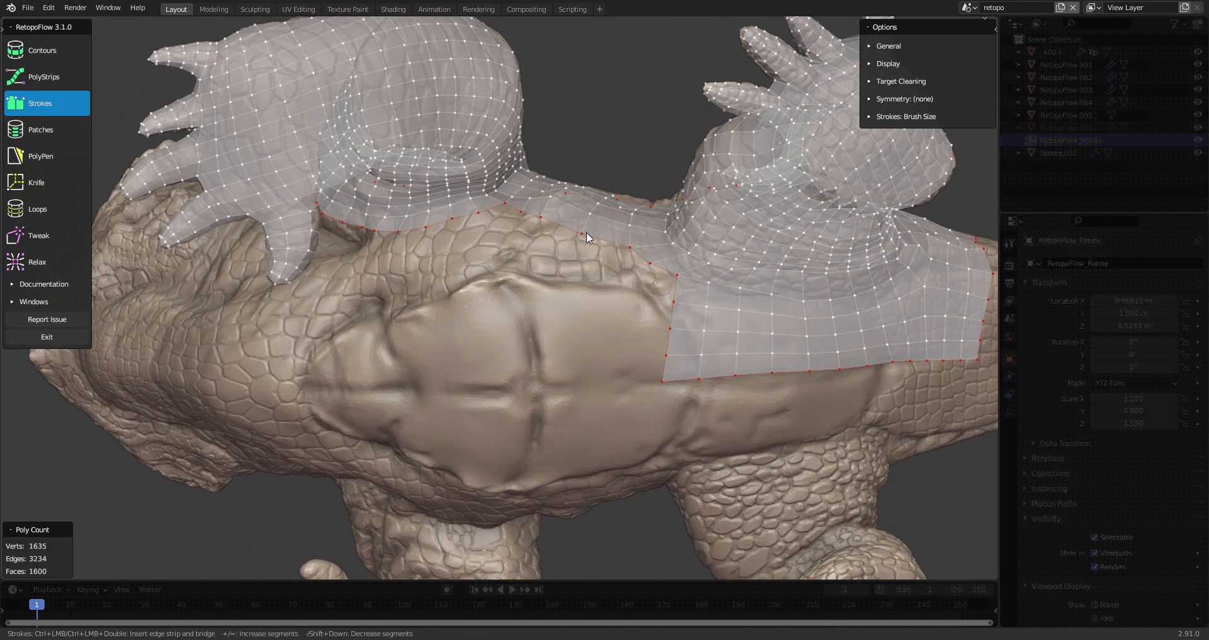
middle_click_drag(537, 316, 538, 278)
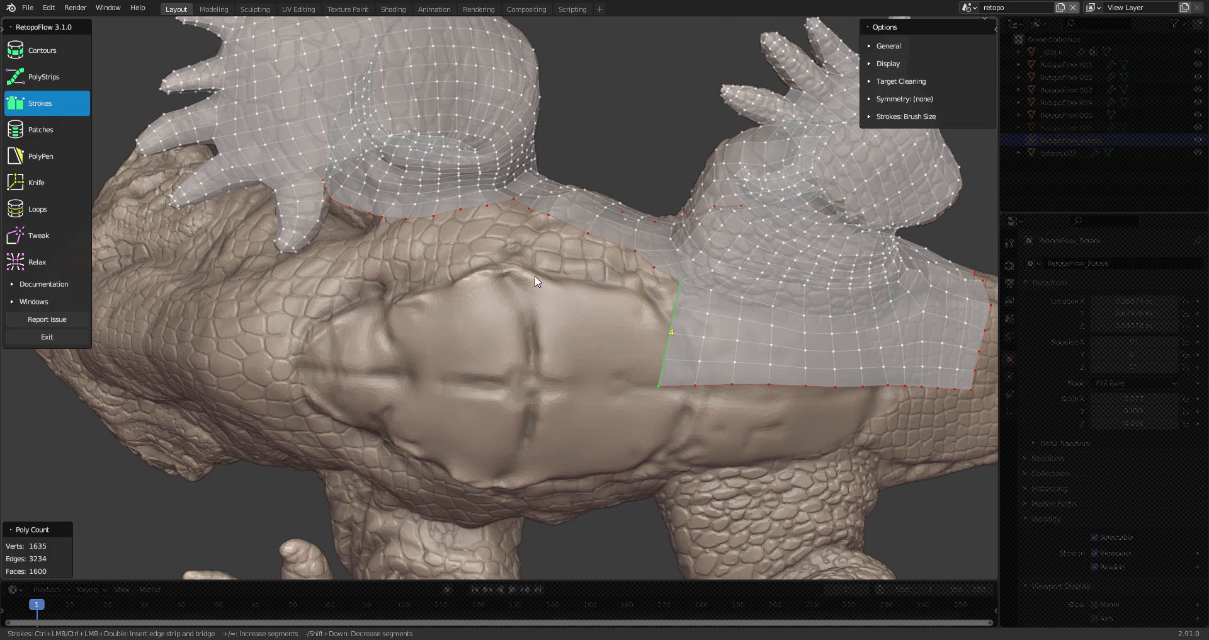
left_click_drag(521, 337, 517, 380, "ctrl")
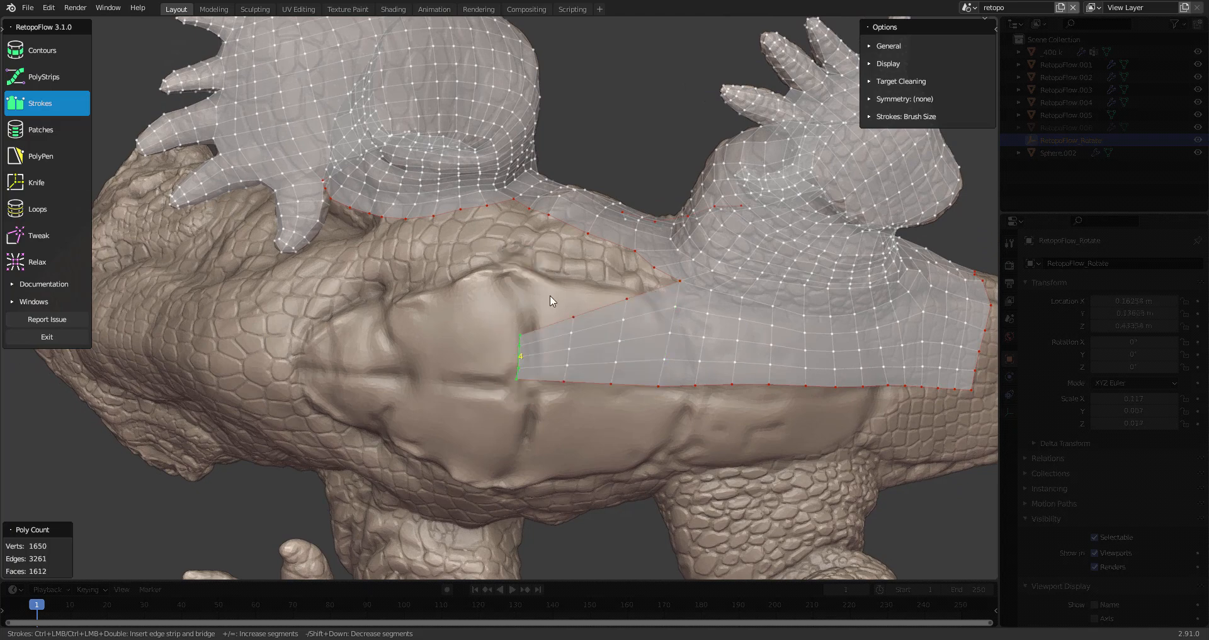
key("ctrl+z")
- Extend the belly patch's front edge forward toward the front legs in two four-row strips of three segments each
mouse_move(538, 269)
middle_mouse_down()
mouse_move(535, 380)
mouse_move(535, 328)
middle_mouse_up()
left_click_drag(533, 301, 524, 420, "ctrl")
mouse_move(476, 394)
middle_mouse_down()
mouse_move(547, 478)
mouse_move(437, 406)
mouse_move(540, 398)
middle_mouse_up()
left_click_drag(551, 398, 549, 388, "ctrl")
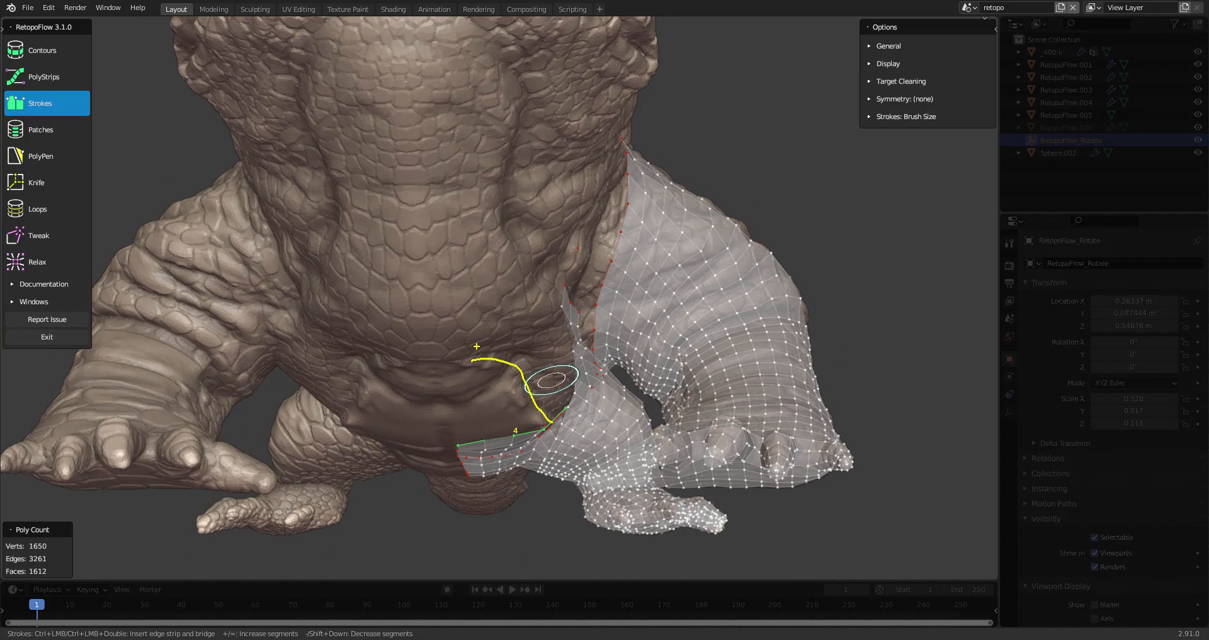
mouse_move(540, 413)
middle_mouse_down()
mouse_move(451, 359)
mouse_move(529, 315)
mouse_move(480, 315)
mouse_move(480, 278)
middle_mouse_up()
left_click_drag(474, 262, 464, 370)
- Bridge the flank's lower border to the belly strip and extend the strip's front edge onto the chest
middle_click_drag(535, 302, 603, 274)
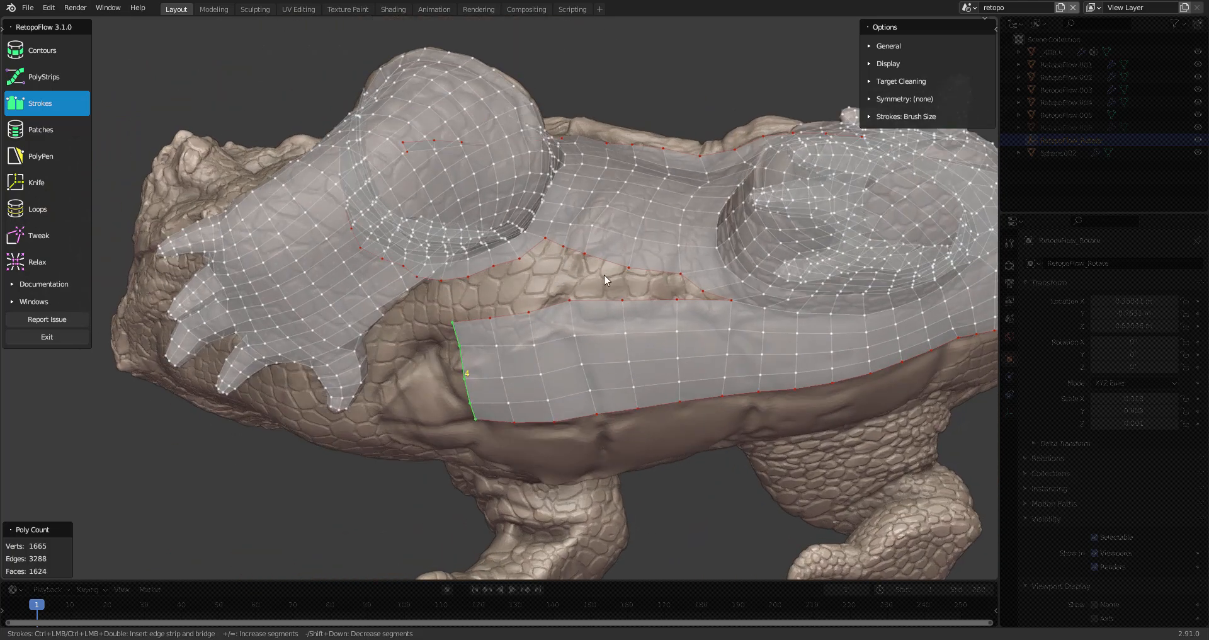
left_click(681, 275, "ctrl")
mouse_move(525, 268)
middle_mouse_down()
mouse_move(558, 238)
mouse_move(499, 238)
mouse_move(574, 267)
mouse_move(655, 264)
mouse_move(700, 289)
middle_mouse_up()
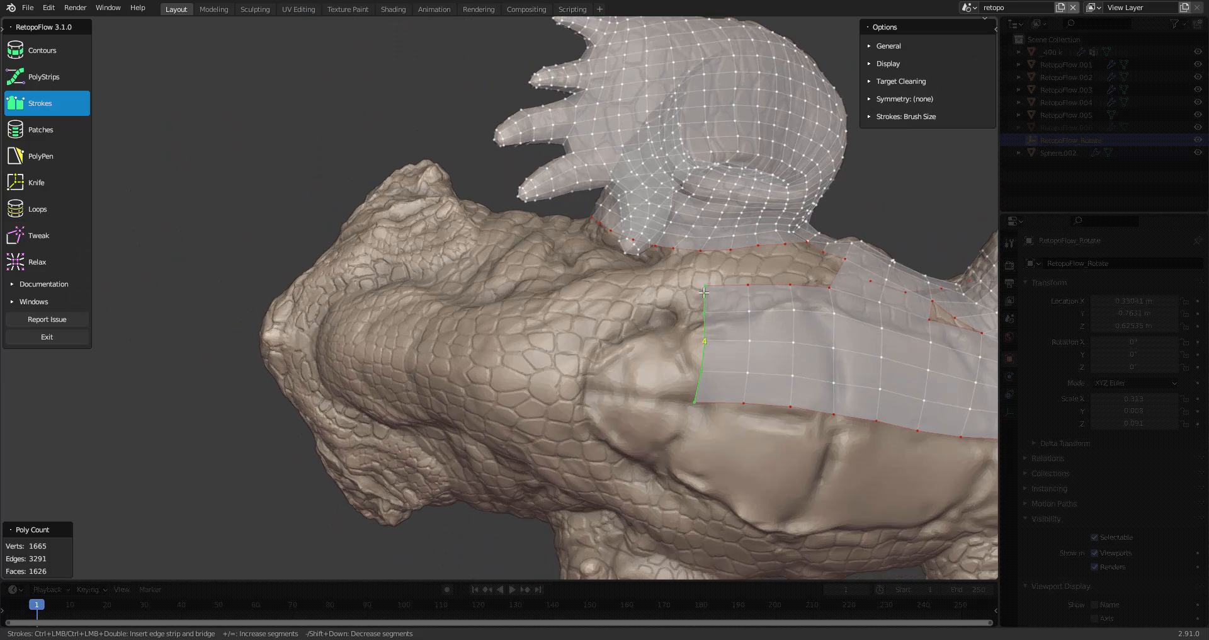
left_click(554, 276, "ctrl")
mouse_move(553, 237)
middle_mouse_down()
mouse_move(585, 340)
mouse_move(572, 302)
mouse_move(432, 319)
mouse_move(527, 290)
middle_mouse_up()
middle_click_drag(587, 235, 591, 302)
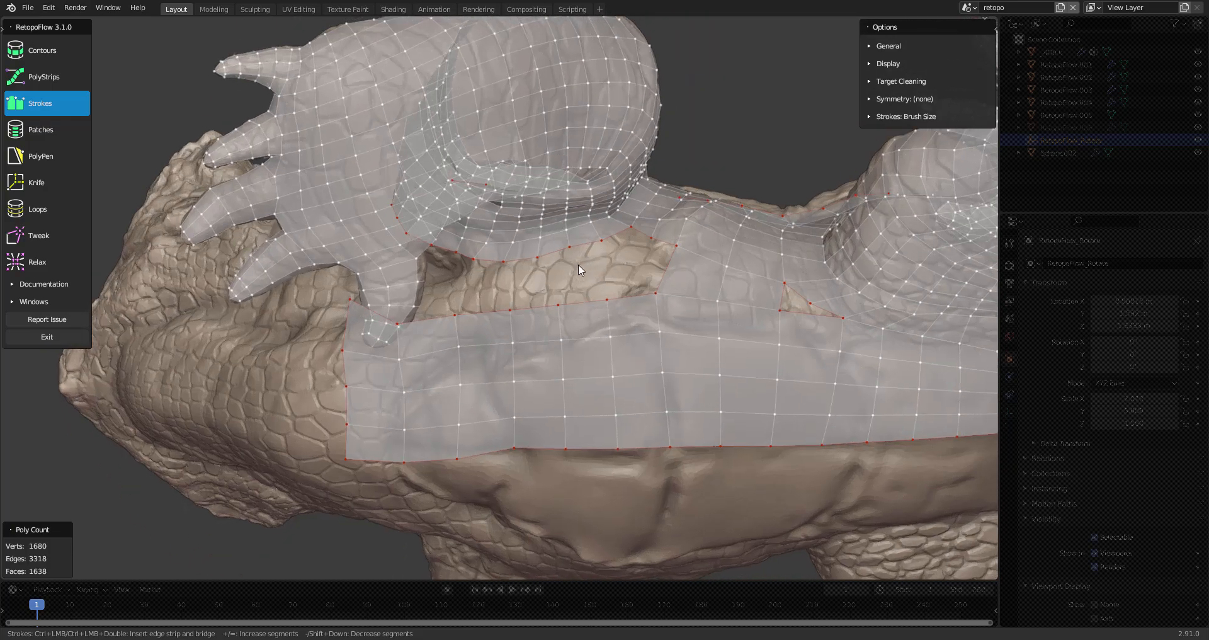
- Fill the opening between the front leg's underside border and the belly strip with a Patches patch
key("grave")
left_click(669, 306)
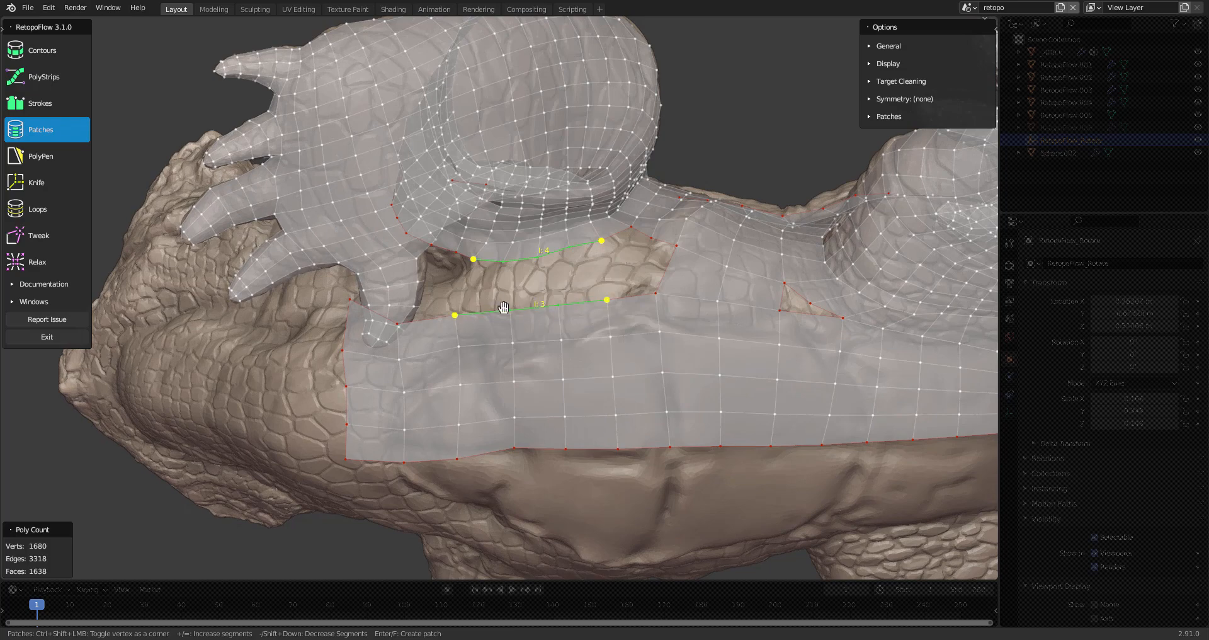
mouse_move(480, 310)
middle_mouse_down()
mouse_move(436, 368)
mouse_move(508, 313)
mouse_move(500, 286)
mouse_move(515, 308)
middle_mouse_up()
left_click(436, 367, "shift")
key("Return")
- Tweak the vertices below the front leg and at the belly strip's front end to even their spacing
key("8")
left_click_drag(445, 316, 480, 312)
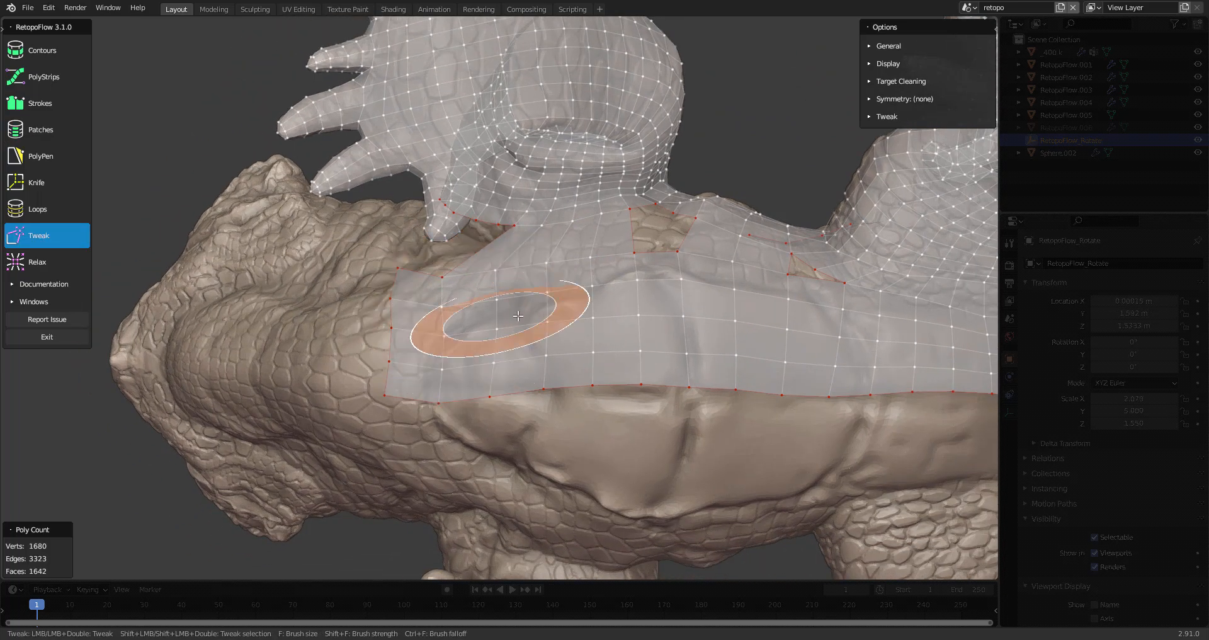
left_click(51, 240)
mouse_move(439, 387)
left_mouse_down()
mouse_move(488, 382)
mouse_move(488, 400)
left_mouse_up()
left_click_drag(467, 276, 513, 282)
mouse_move(616, 362)
middle_mouse_down()
mouse_move(537, 320)
mouse_move(464, 315)
mouse_move(464, 298)
middle_mouse_up()
scroll(464, 298, "up", 2)
- Delete the outermost column of faces at the front end of the belly strip
key("q")
middle_click_drag(268, 350, 243, 315)
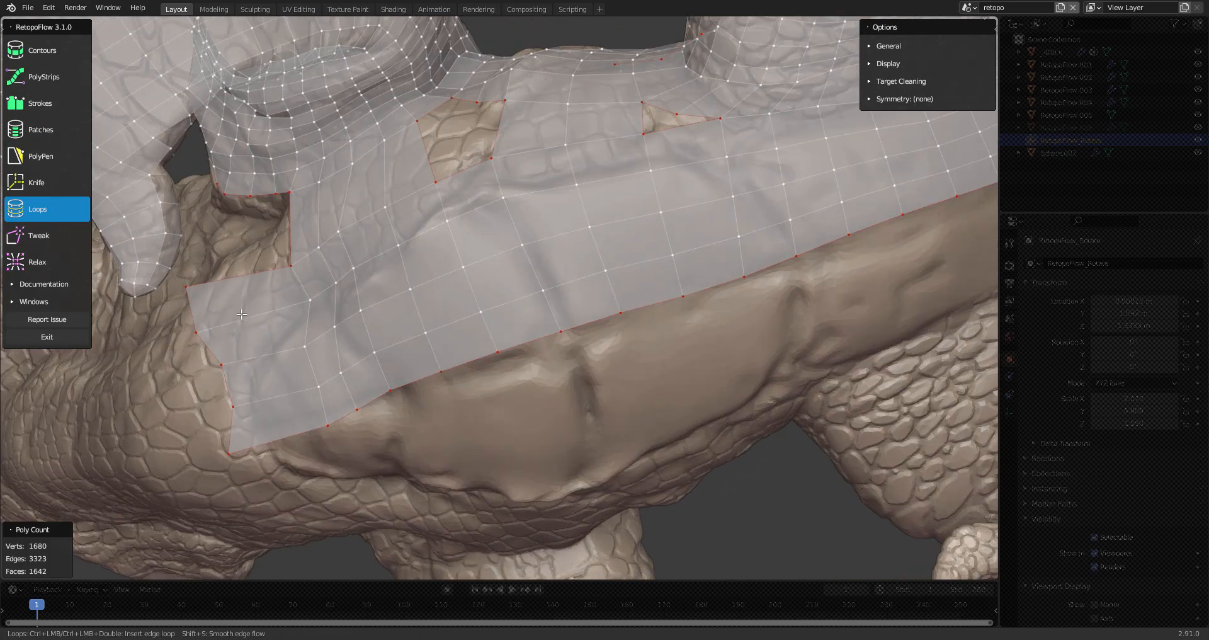
key("q")
mouse_move(250, 322)
left_mouse_down()
mouse_move(255, 300)
mouse_move(270, 415)
mouse_move(294, 392)
left_mouse_up()
key("x")
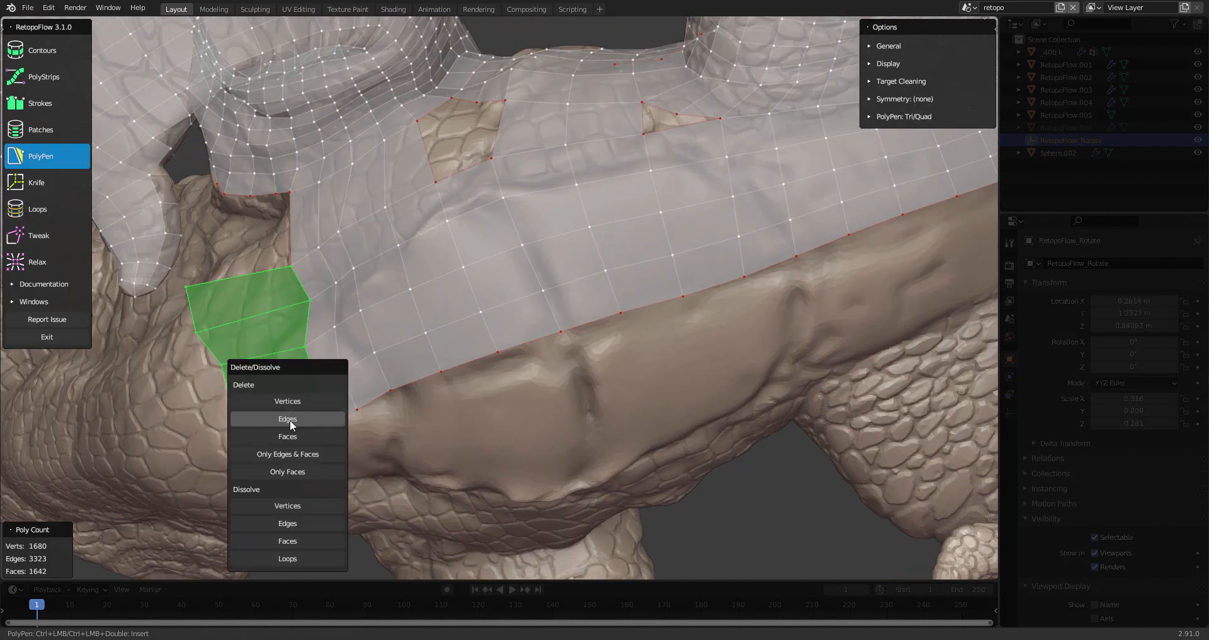
left_click(321, 434)
- Close the hole between the front leg, flank and belly strip with PolyPen faces
mouse_move(321, 434)
middle_mouse_down()
mouse_move(398, 328)
mouse_move(346, 252)
middle_mouse_up()
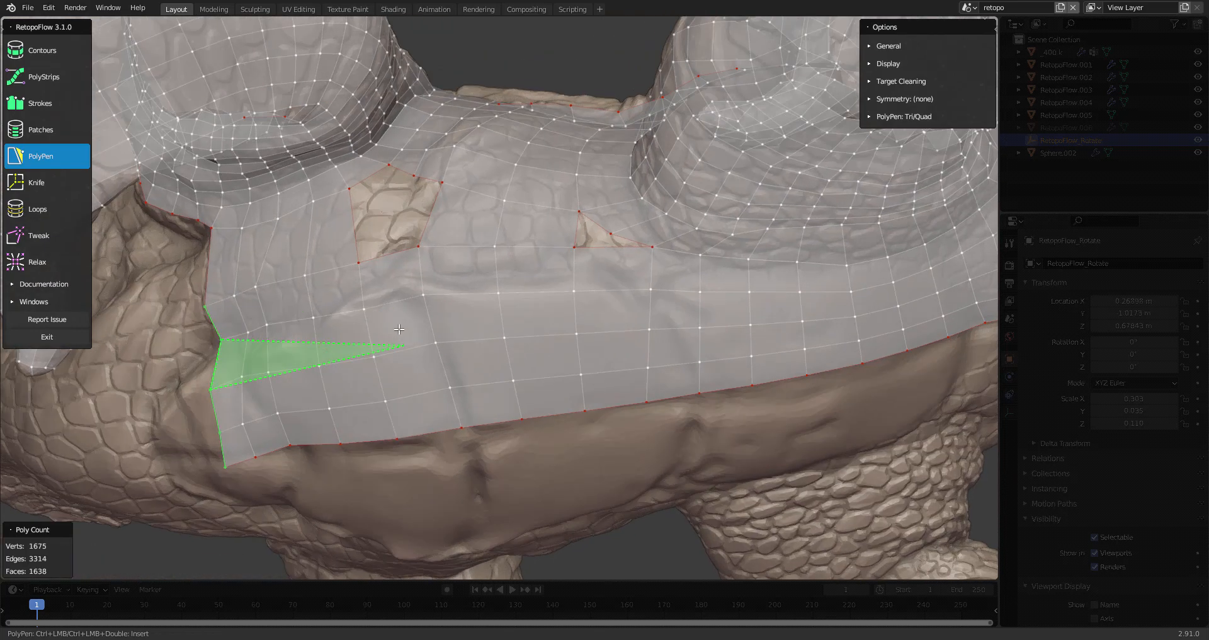
key("2")
key("grave")
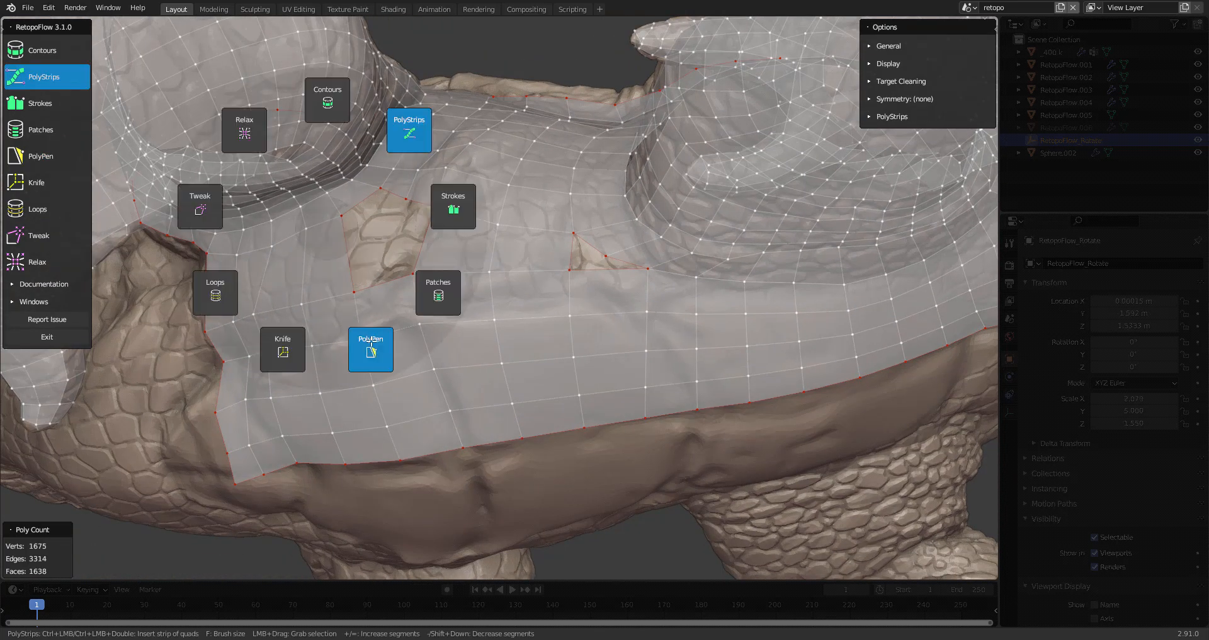
left_click(370, 344)
left_click(433, 226, "ctrl")
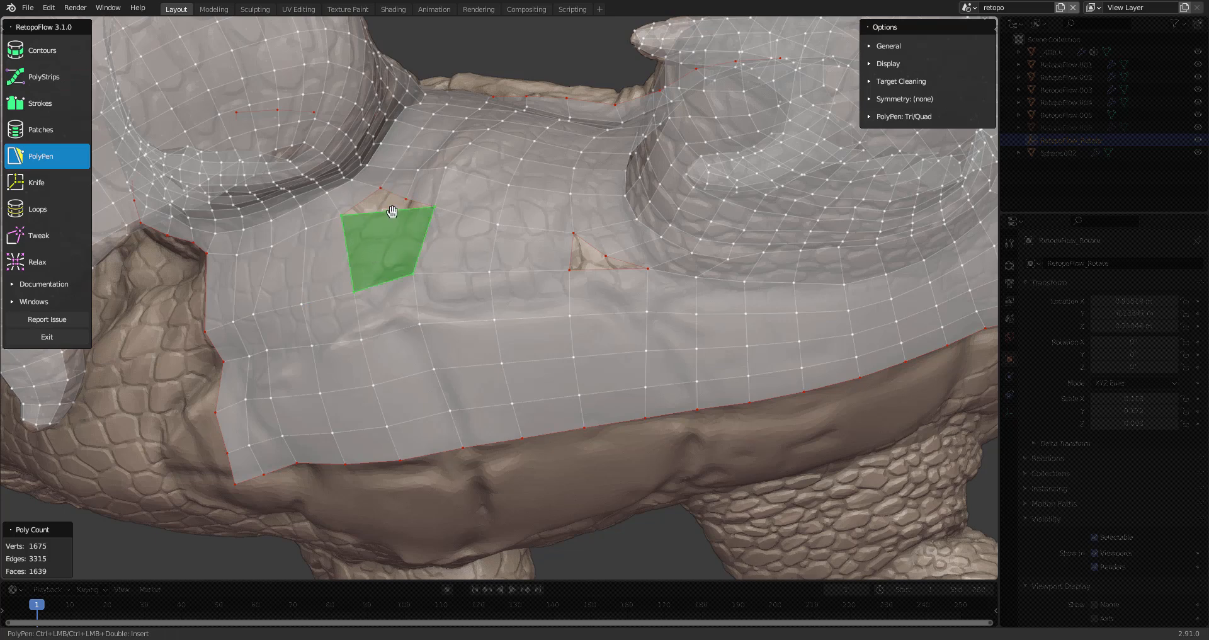
left_click(392, 212, "ctrl")
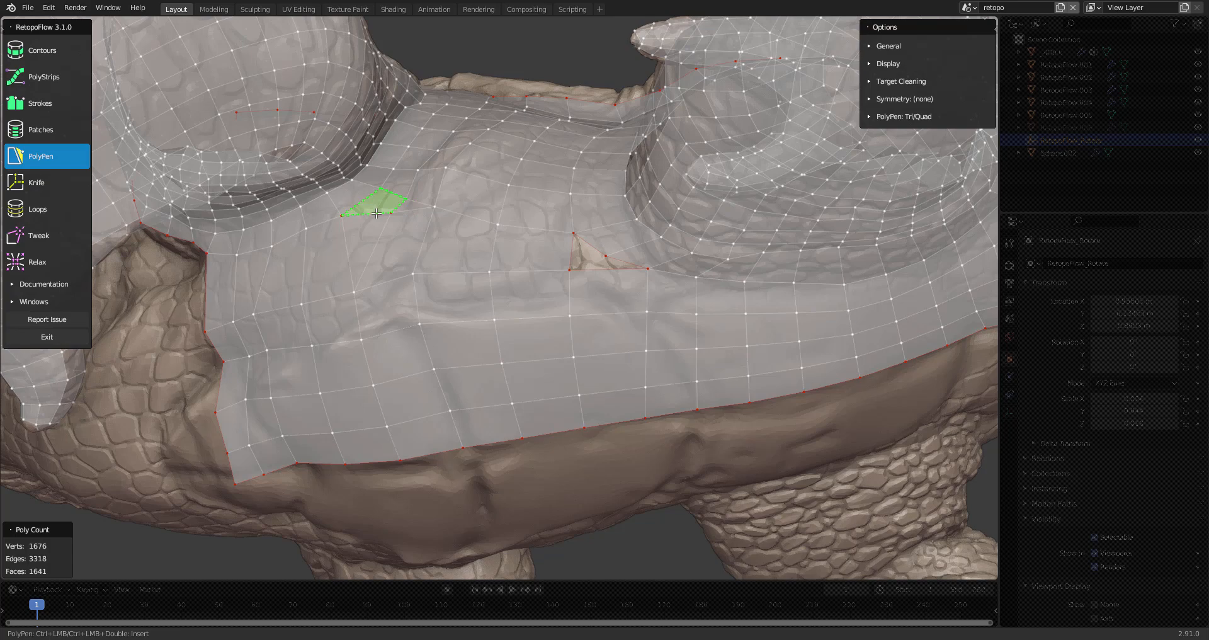
scroll(422, 217, "down", 6)
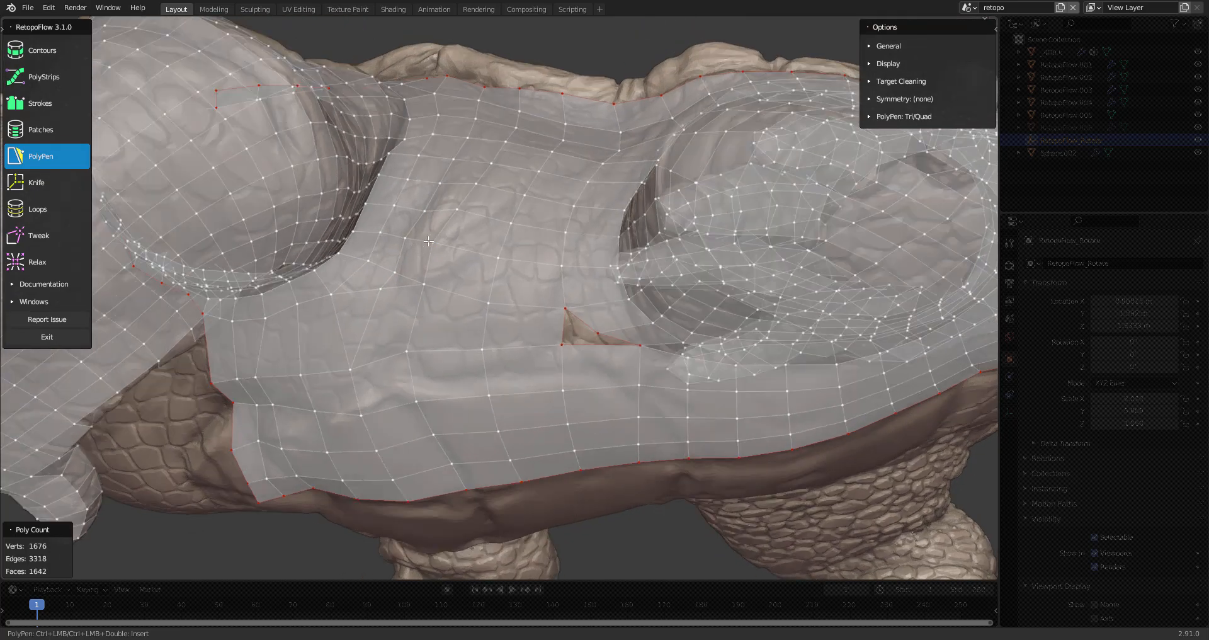
scroll(434, 252, "up", 6)
key("9")
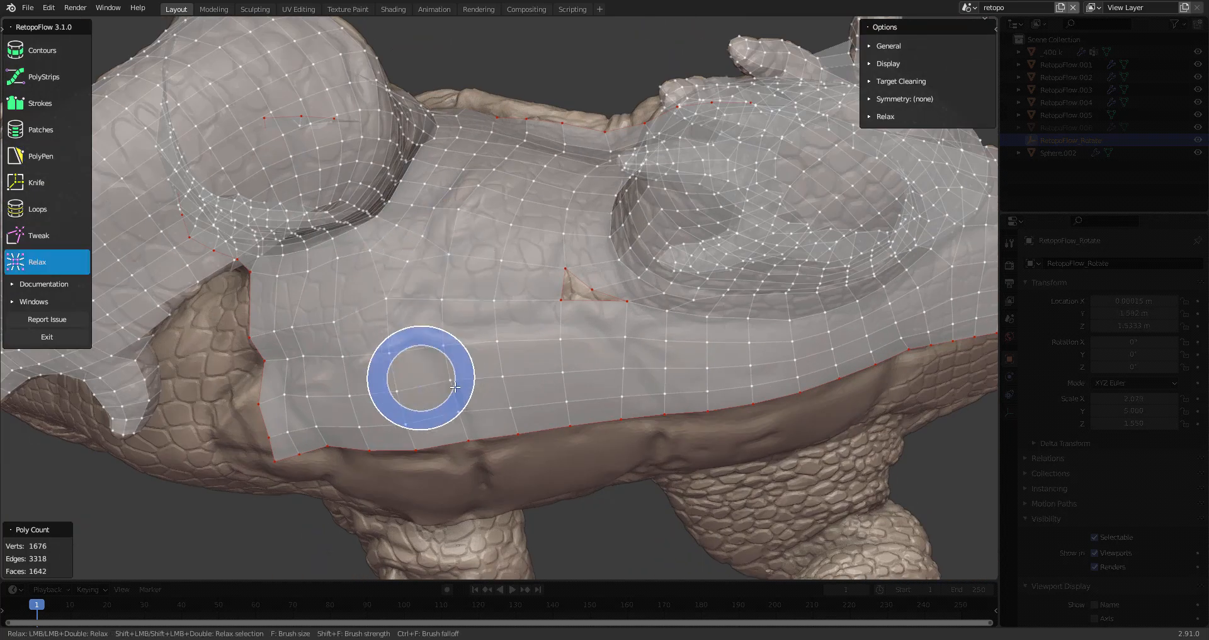
key("5")
mouse_move(469, 391)
middle_mouse_down()
mouse_move(472, 281)
mouse_move(444, 201)
mouse_move(433, 211)
mouse_move(432, 270)
mouse_move(498, 133)
middle_mouse_up()
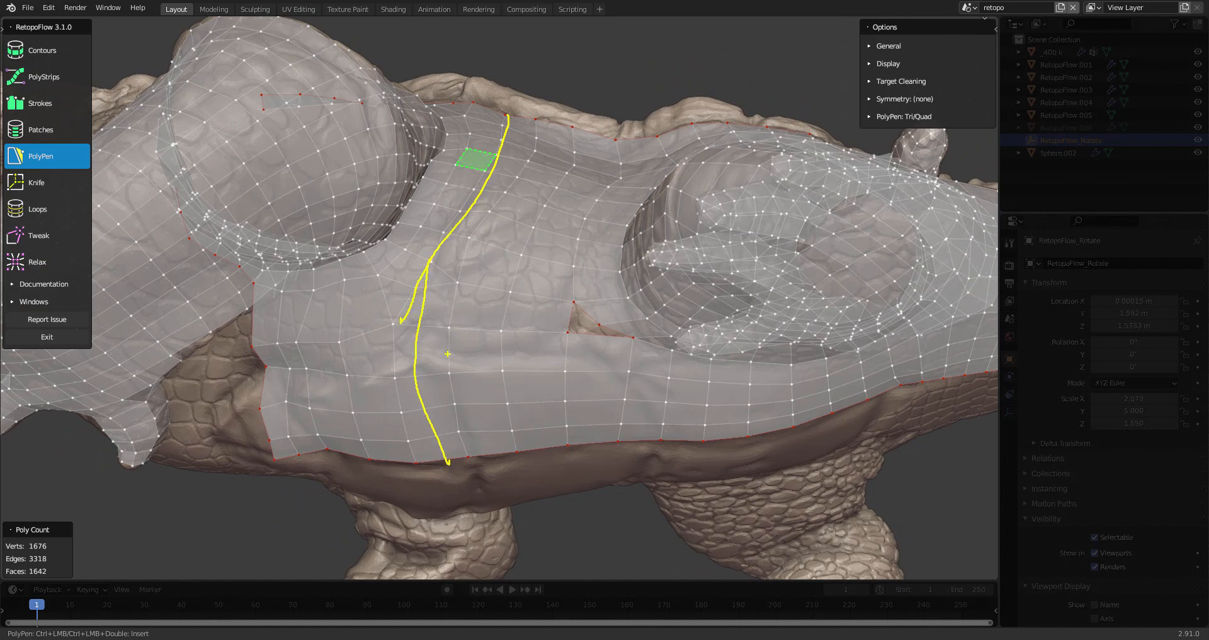
scroll(523, 307, "up", 5)
- Cut a new edge line with the Knife from the flank down across the belly strip to its lower border
key("a")
mouse_move(522, 240)
middle_mouse_down()
mouse_move(512, 251)
mouse_move(517, 240)
middle_mouse_up()
key("a")
key("6")
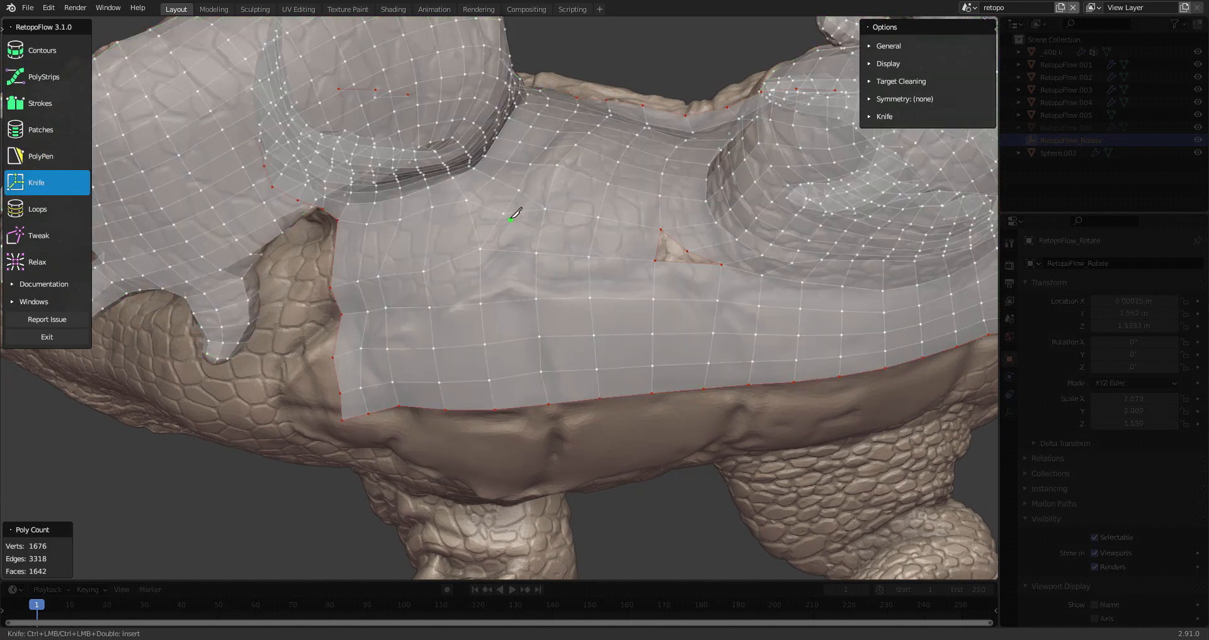
left_click_drag(505, 262, 504, 271)
key("5")
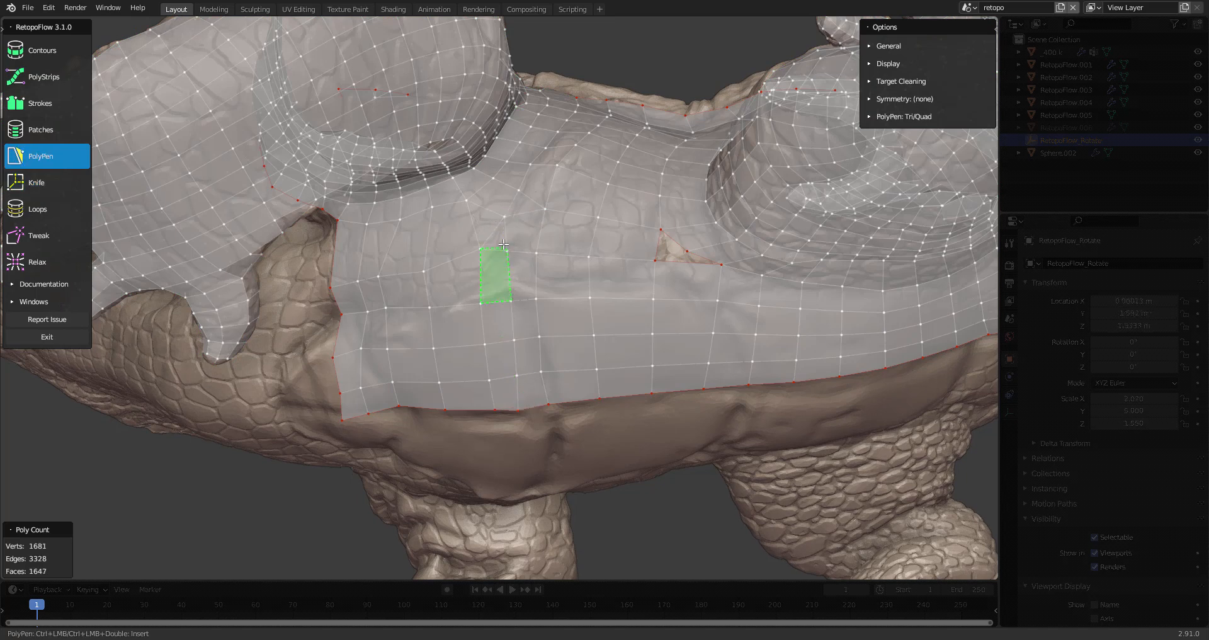
- Try to delete the diagonal edge at the upper end of the new cut
key("grave")
left_click(446, 350)
key("grave")
left_click(542, 435)
key("x")
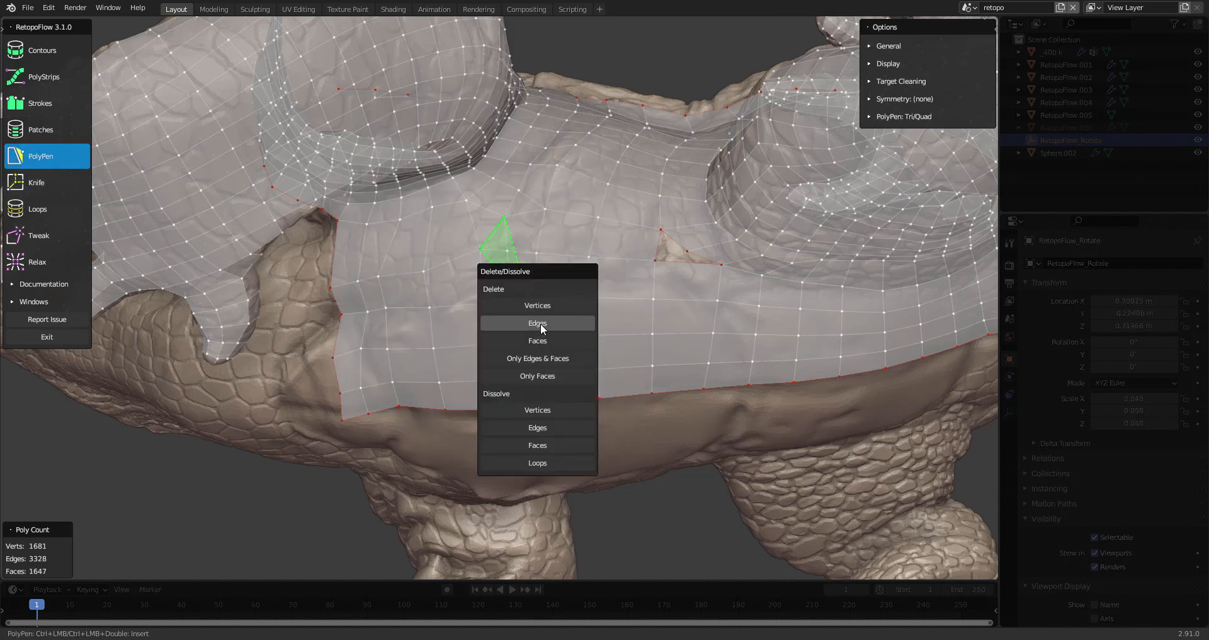
left_click(492, 326)
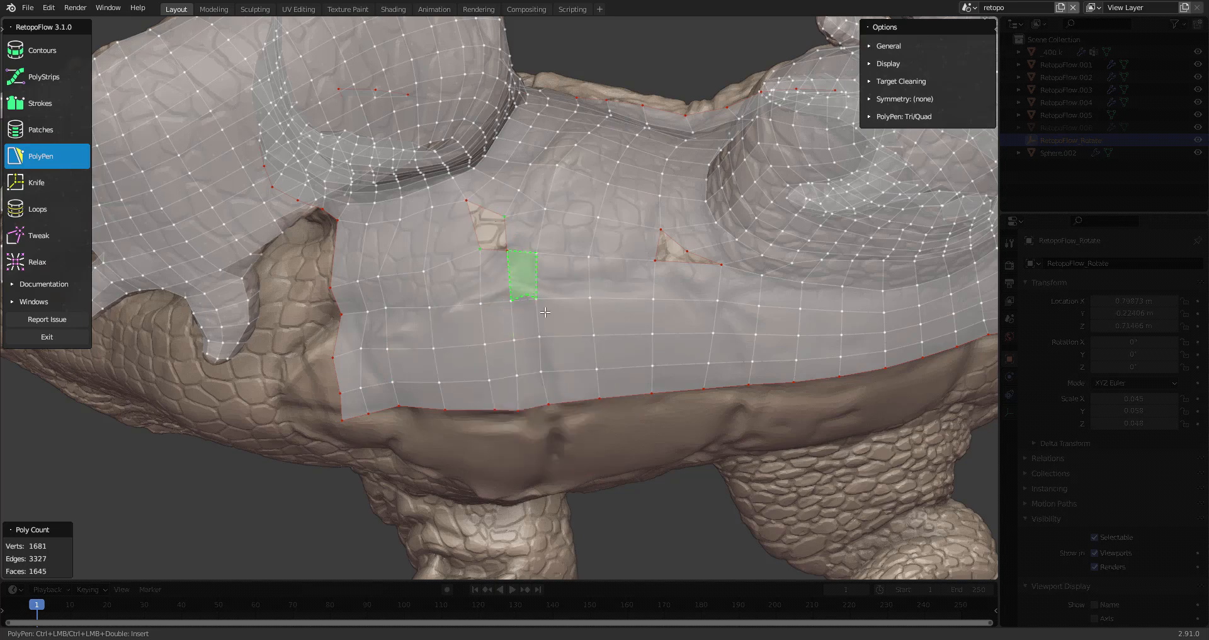
- Dissolve the diagonal edge at the upper end of the new cut so its neighbouring faces merge
key("x")
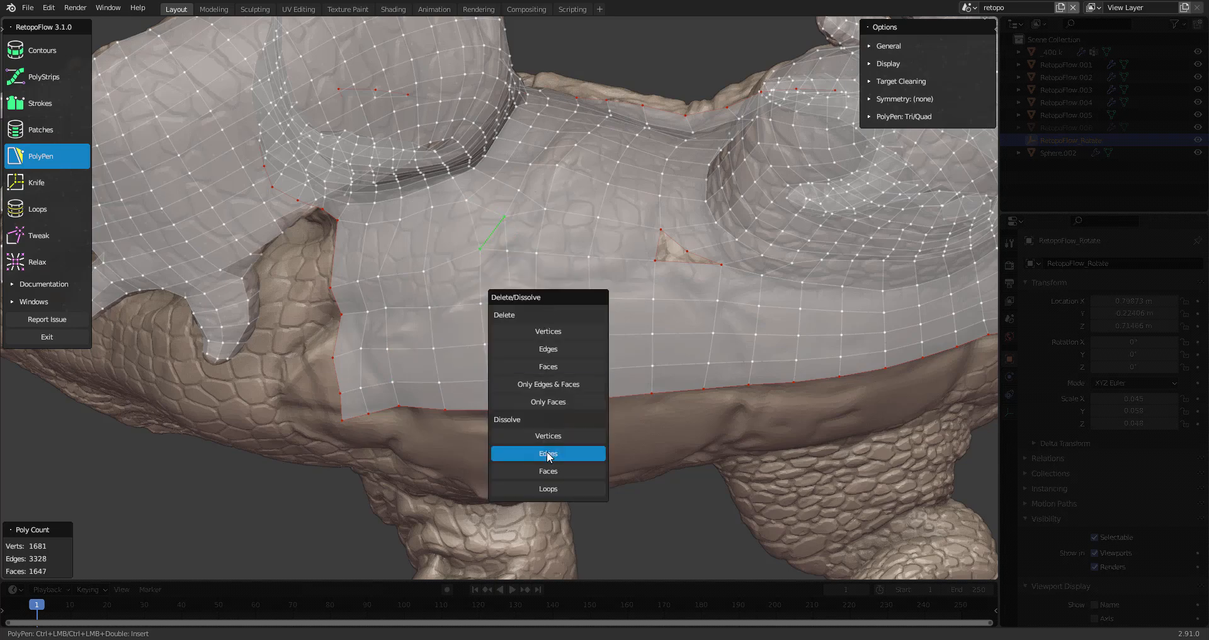
left_click(548, 453)
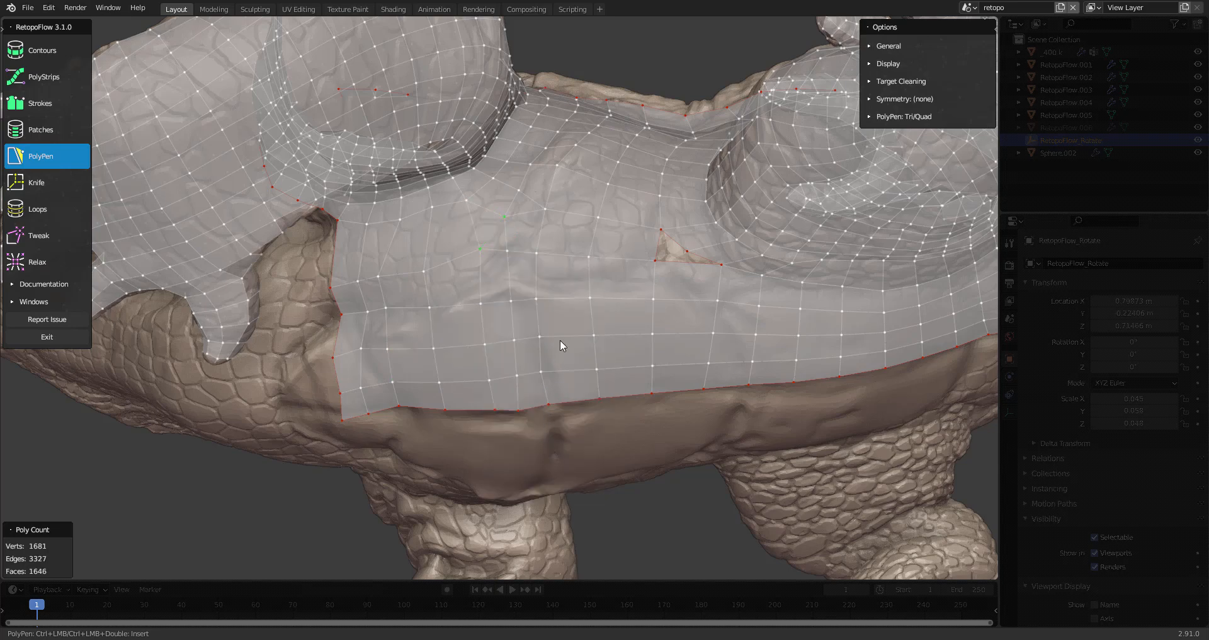
- Relax the flank and belly mesh around the newly merged faces beside the small triangular hole
middle_click_drag(560, 340, 558, 287)
left_click(55, 262)
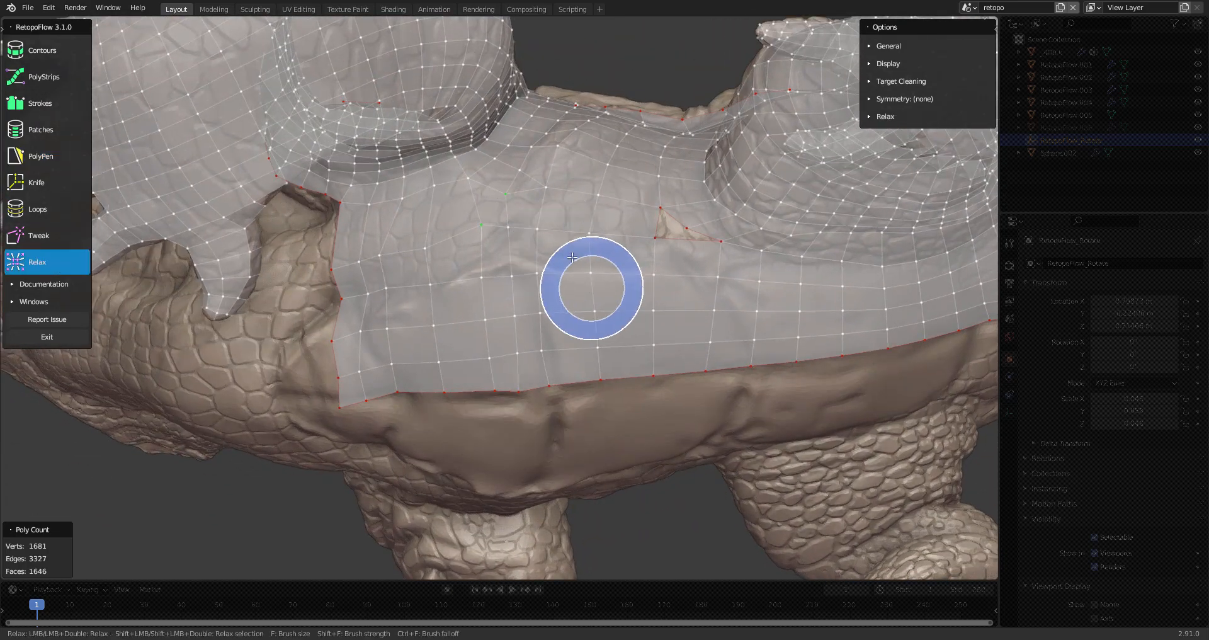
mouse_move(558, 215)
left_mouse_down()
mouse_move(510, 205)
mouse_move(553, 272)
mouse_move(553, 359)
mouse_move(512, 378)
mouse_move(579, 221)
mouse_move(478, 309)
left_mouse_up()
mouse_move(554, 311)
middle_mouse_down()
mouse_move(507, 297)
mouse_move(531, 296)
middle_mouse_up()
- Fill the small triangular hole between the flank and belly strip with PolyPen faces
key("q")
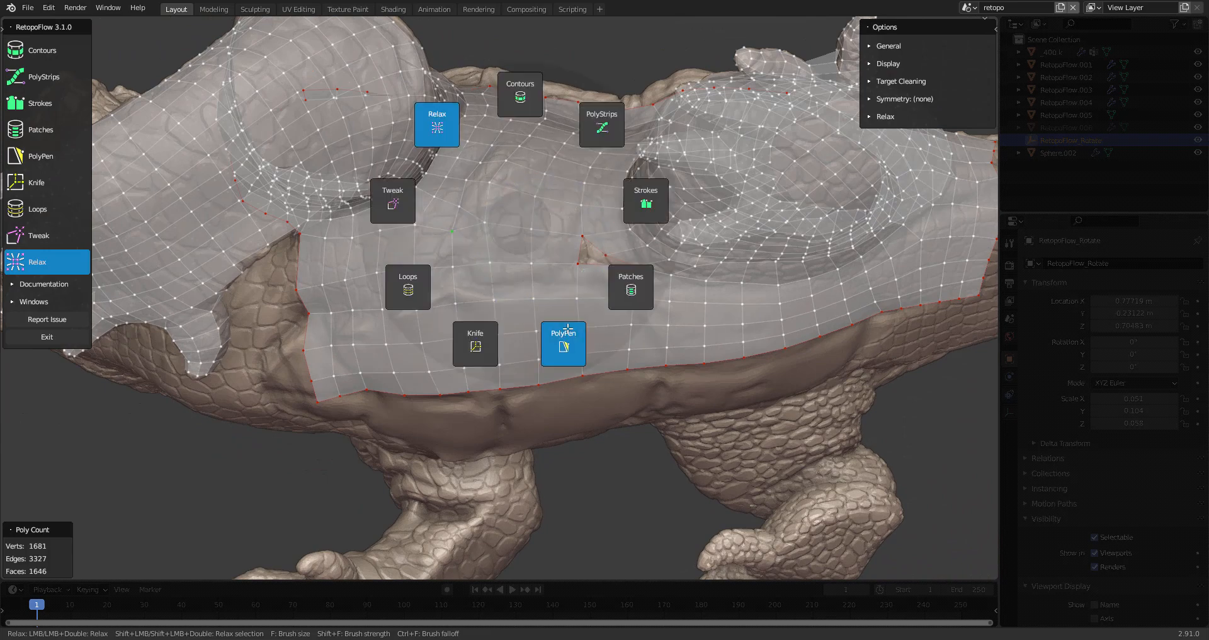
left_click(588, 246)
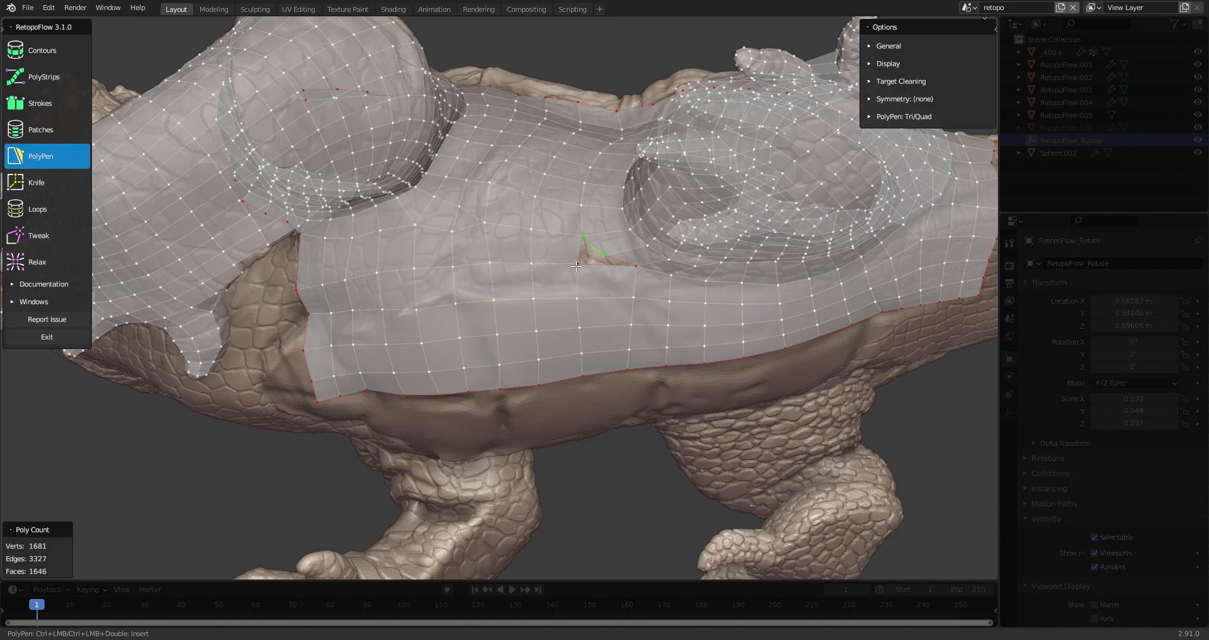
scroll(622, 284, "up", 5)
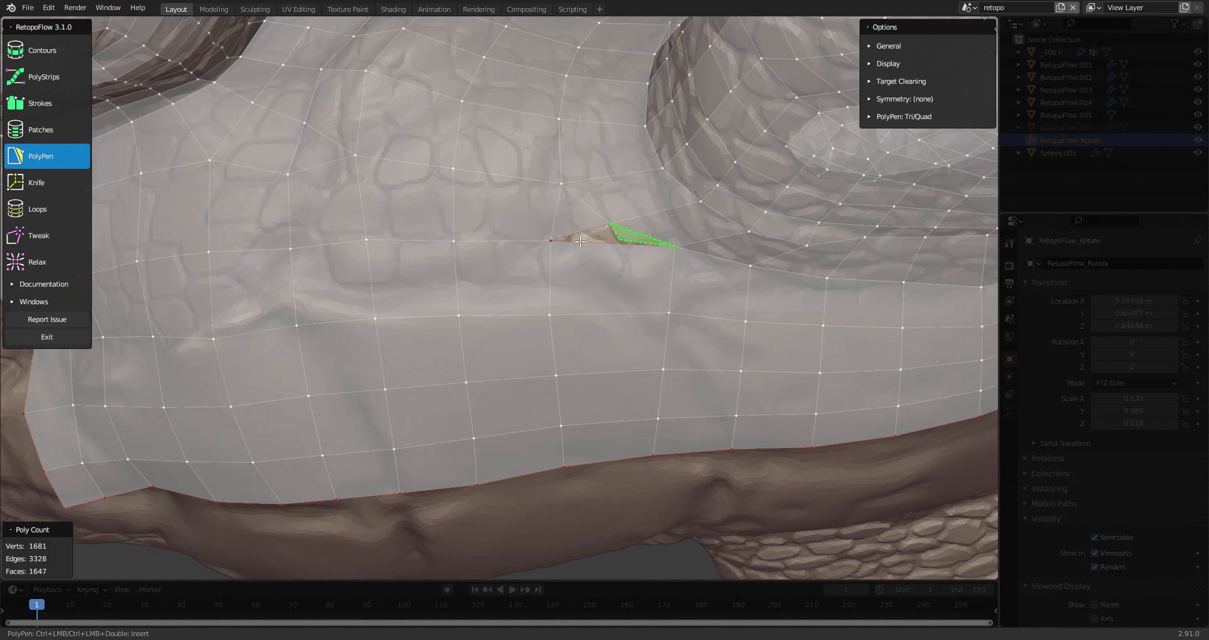
left_click(552, 241, "ctrl")
- Try to dissolve the loop through the diagonal edge of the filled hole
key("x")
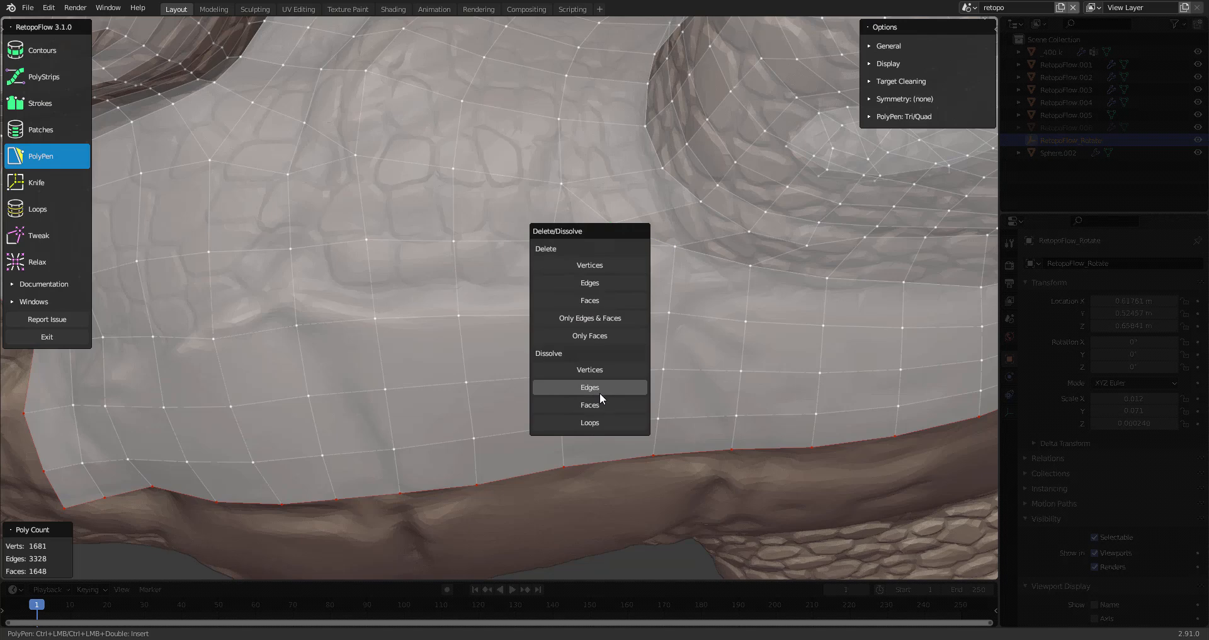
left_click(592, 422)
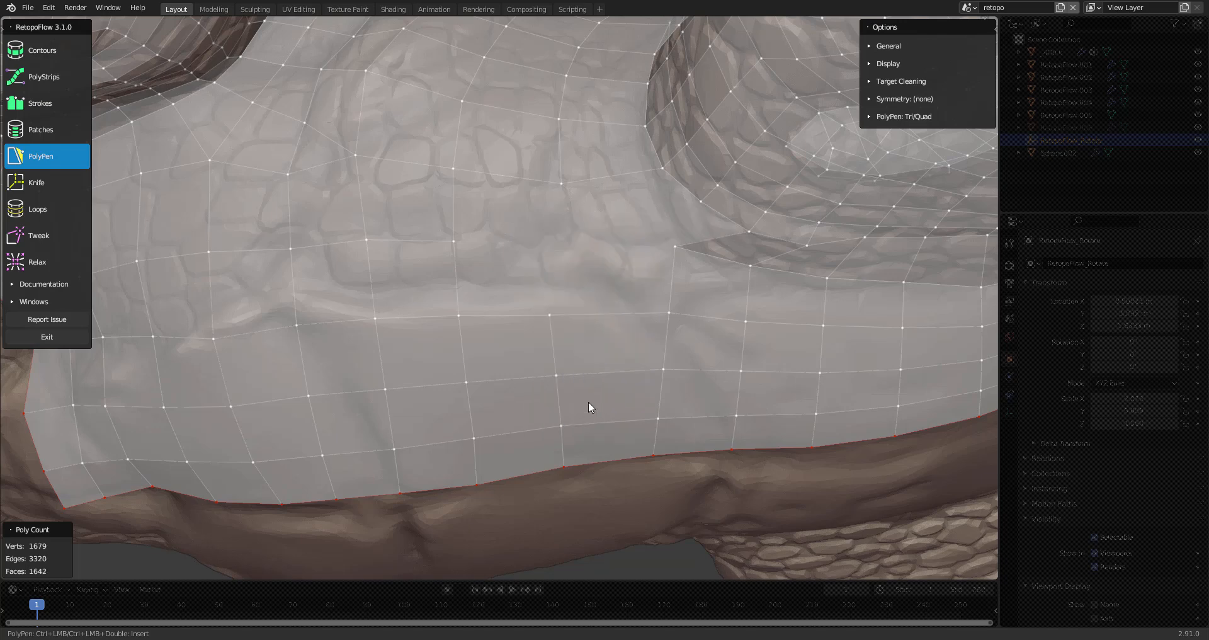
key("ctrl+z")
- Dissolve only the diagonal edge in the filled hole and relax the surrounding belly mesh
key("x")
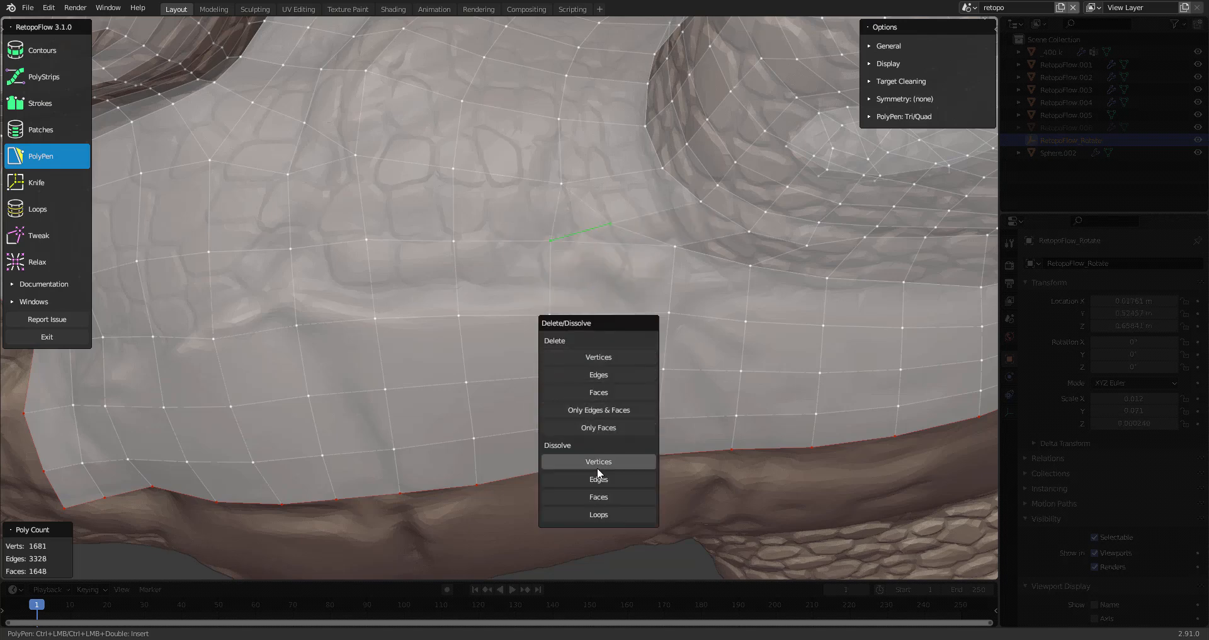
left_click(598, 480)
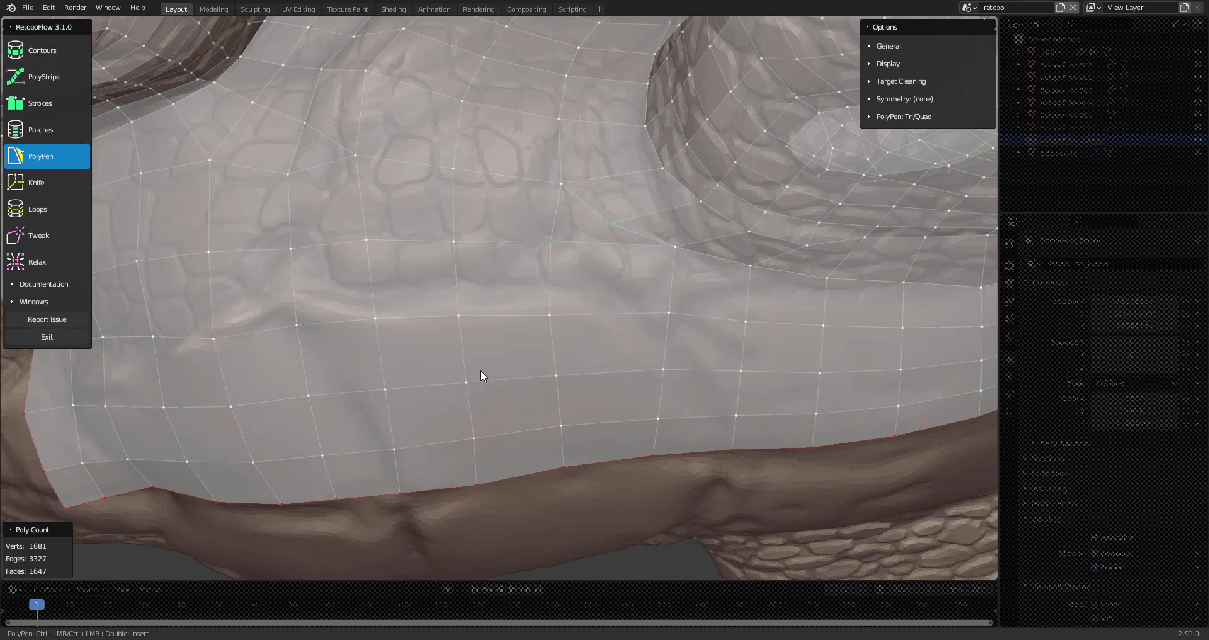
scroll(589, 296, "down", 4)
key("9")
mouse_move(558, 275)
left_mouse_down()
mouse_move(518, 268)
mouse_move(548, 281)
mouse_move(531, 382)
left_mouse_up()
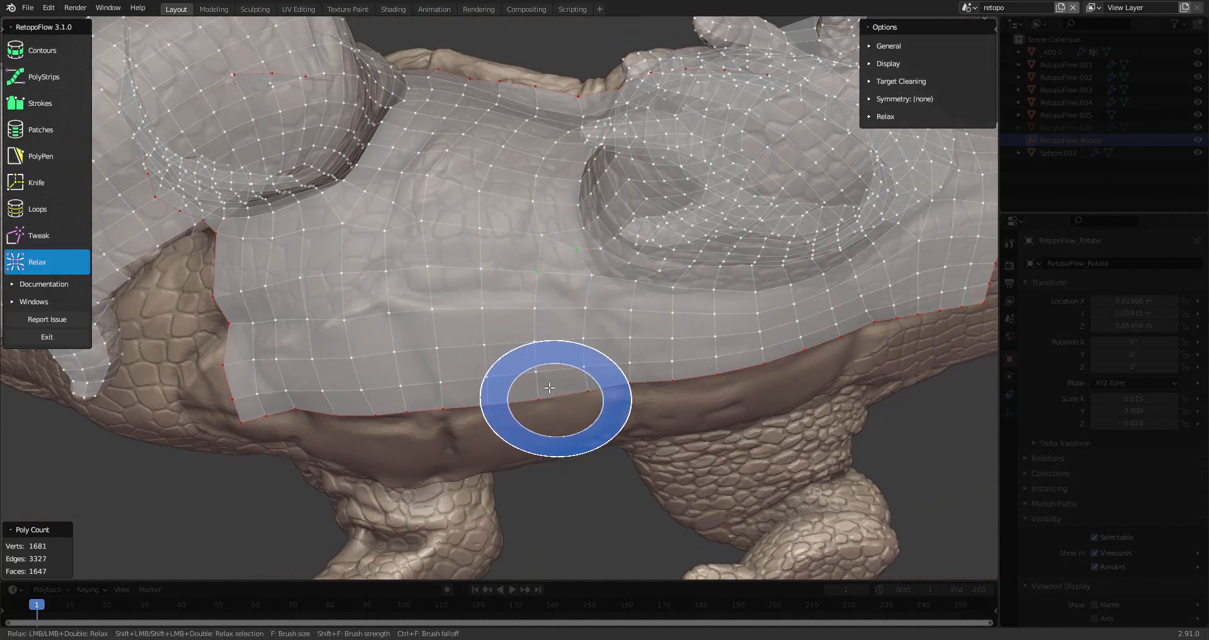
- Select the five-edge front border of the chest and extend it forward under the neck with a Strokes strip
key("5")
middle_click_drag(518, 375, 464, 343)
scroll(567, 328, "down", 4)
mouse_move(504, 459)
middle_mouse_down()
mouse_move(498, 352)
mouse_move(699, 324)
mouse_move(669, 256)
mouse_move(707, 318)
mouse_move(629, 315)
mouse_move(634, 293)
middle_mouse_up()
scroll(659, 345, "up", 3)
scroll(633, 294, "up", 1)
key("q")
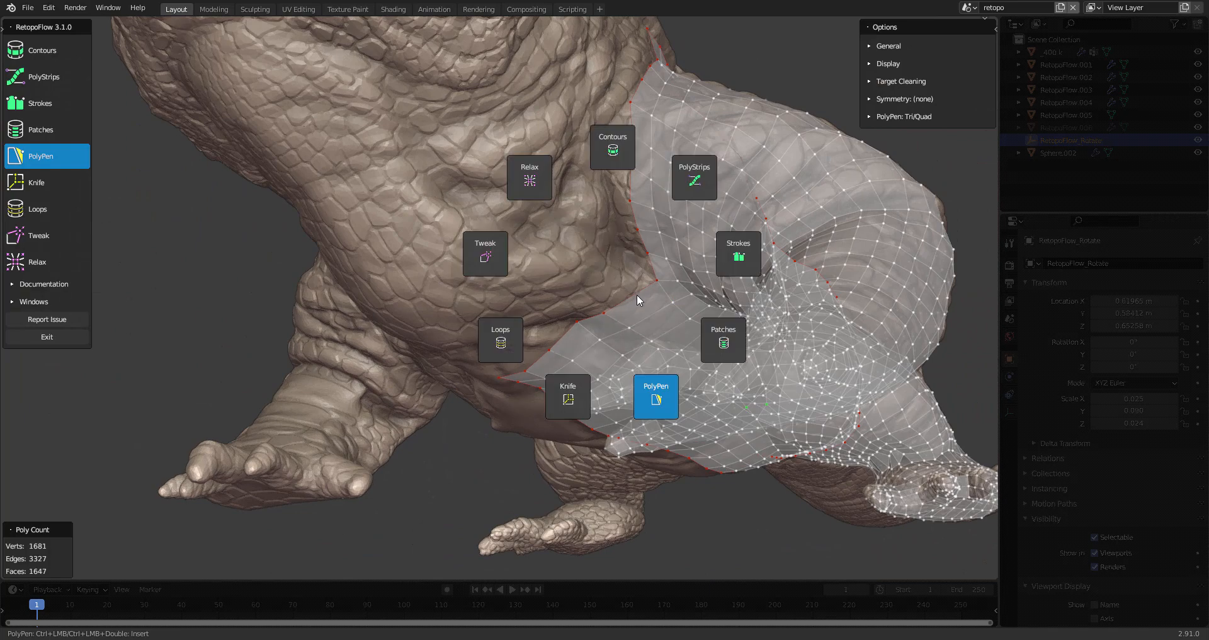
left_click(736, 267)
left_click_drag(636, 292, 509, 369)
mouse_move(509, 369)
middle_mouse_down()
mouse_move(553, 296)
mouse_move(574, 320)
mouse_move(560, 314)
mouse_move(604, 237)
middle_mouse_up()
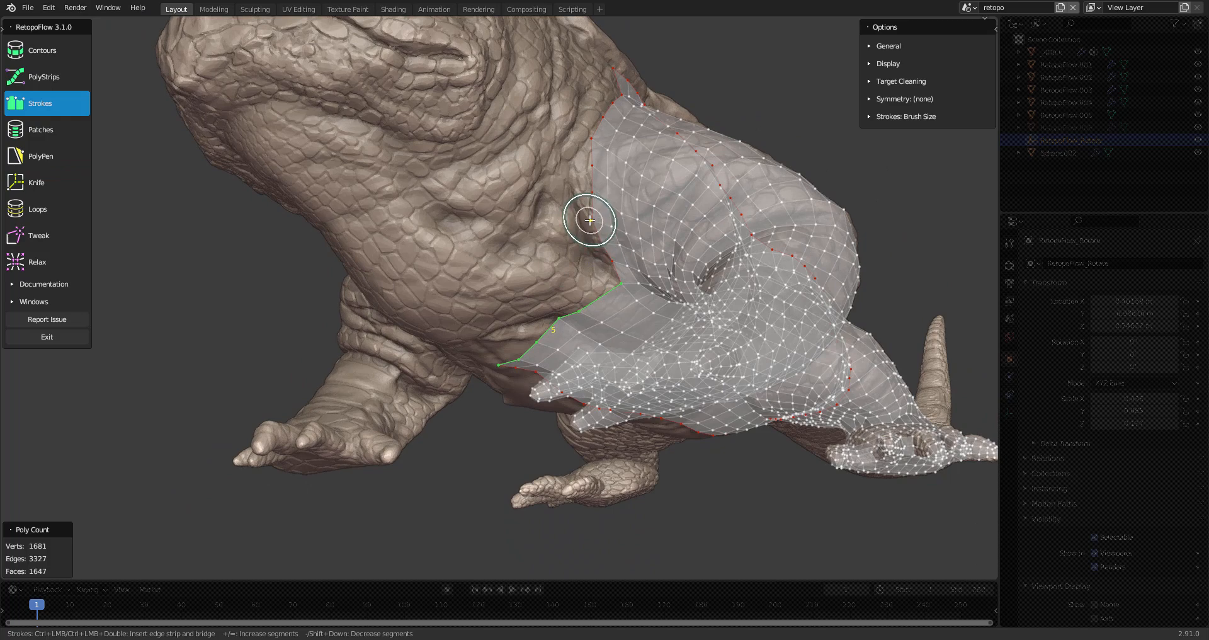
left_click_drag(587, 223, 466, 324)
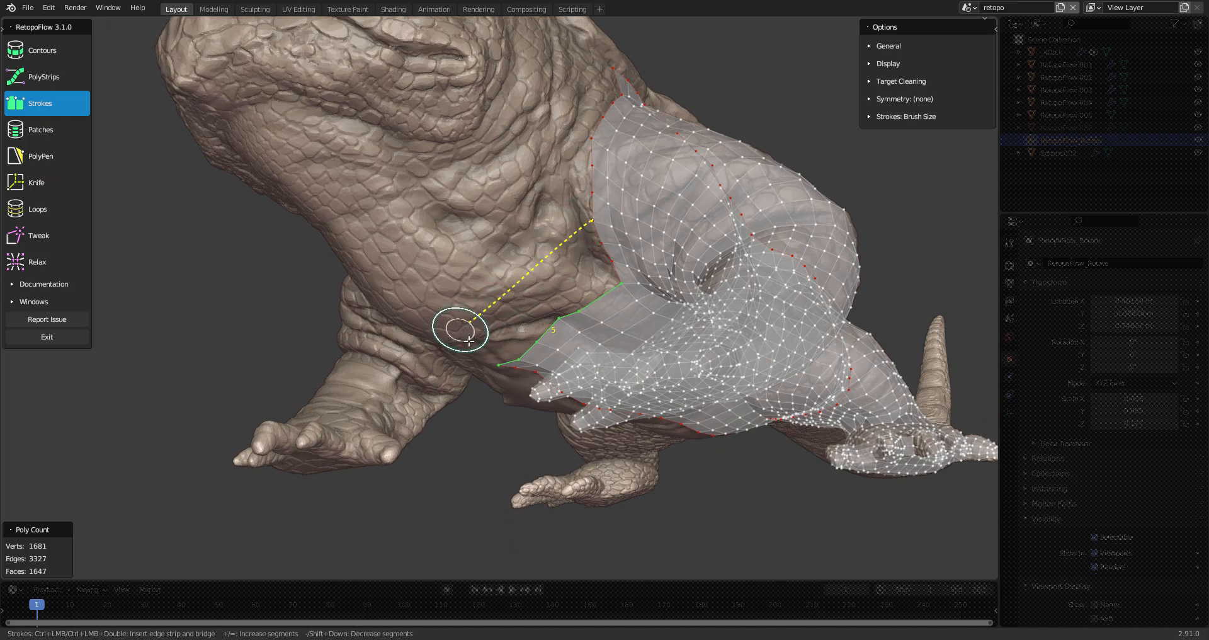
- Select three edges of the shoulder's front border and extend them forward onto the neck with Strokes
mouse_move(535, 318)
middle_mouse_down()
mouse_move(561, 315)
mouse_move(534, 340)
mouse_move(465, 345)
middle_mouse_up()
scroll(554, 316, "up", 2)
mouse_move(558, 316)
middle_mouse_down()
mouse_move(540, 308)
mouse_move(545, 274)
mouse_move(526, 270)
middle_mouse_up()
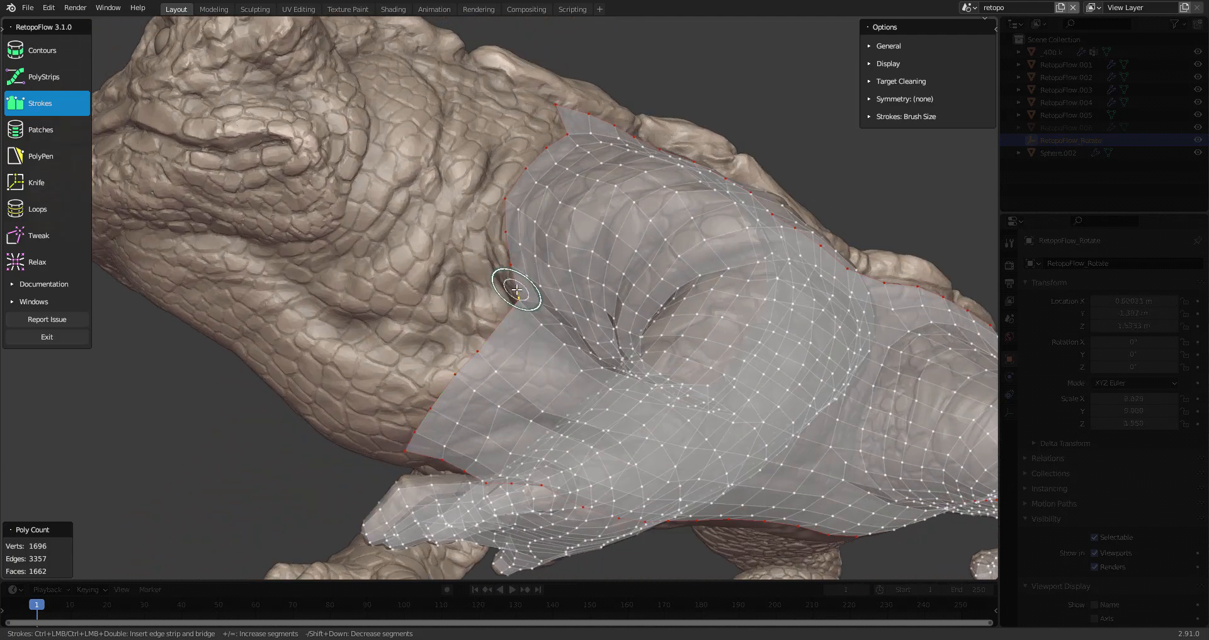
left_click_drag(505, 214, 504, 204)
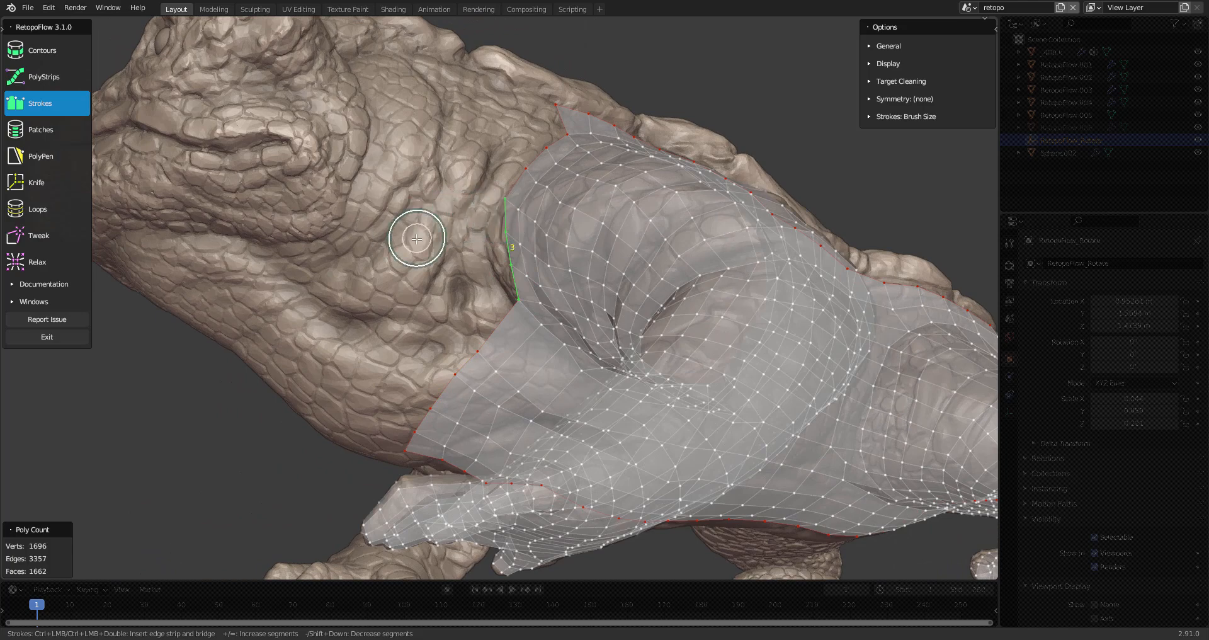
mouse_move(353, 222)
left_mouse_down()
mouse_move(397, 124)
mouse_move(391, 134)
left_mouse_up()
- Extend the next three shoulder border edges over the neck and add a row of faces above the patch with Strokes
middle_click_drag(391, 134, 490, 272)
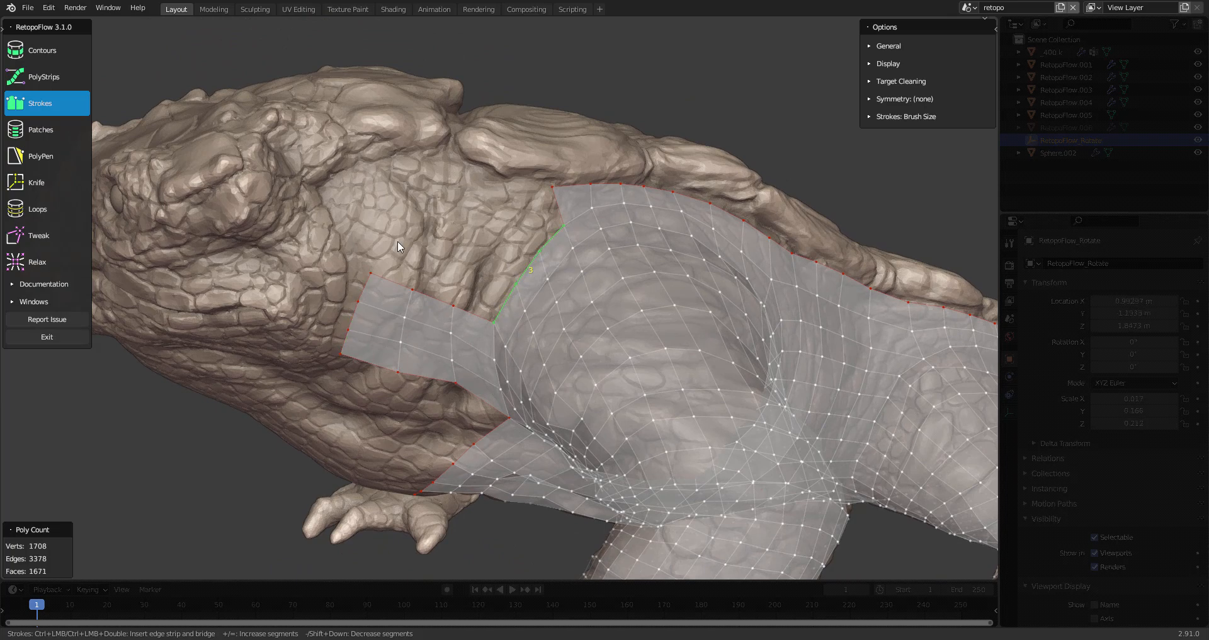
left_click_drag(375, 272, 403, 185, "ctrl")
left_click_drag(539, 221, 427, 189)
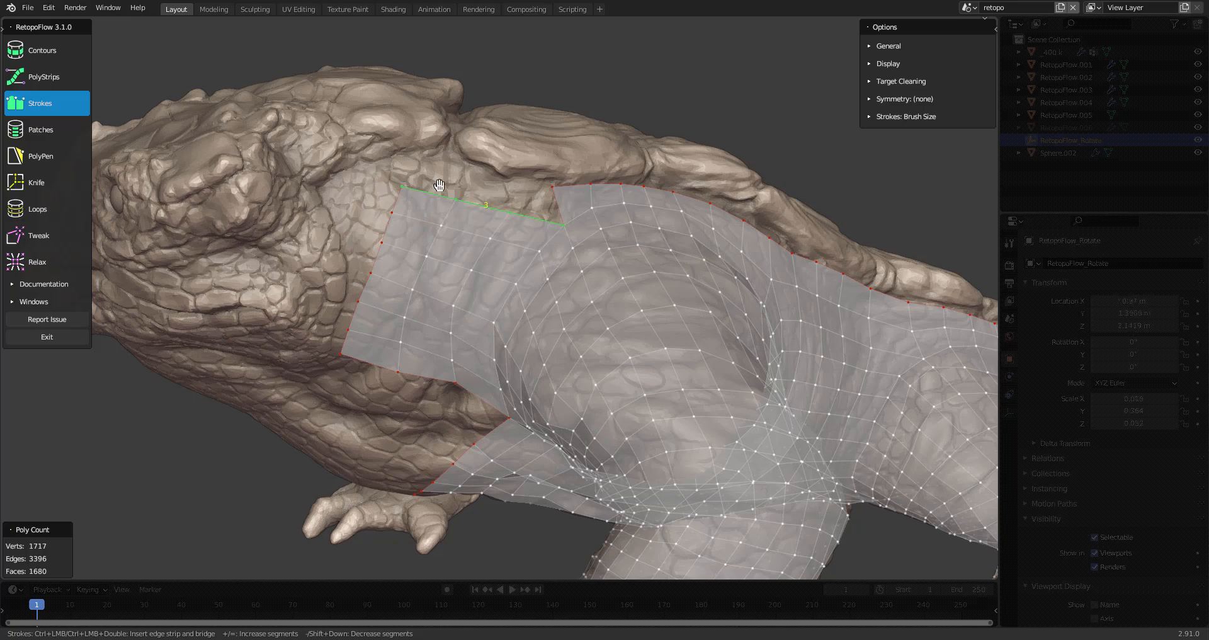
middle_click_drag(431, 196, 522, 237)
left_click_drag(547, 215, 398, 192, "ctrl")
- Merge the duplicate vertex at the upper seam between the neck patch and the shoulder with PolyPen
middle_click_drag(329, 296, 361, 330, "shift")
scroll(498, 298, "up", 2)
key("q")
left_click(639, 235)
scroll(547, 334, "up", 1)
key("q")
left_click(674, 217)
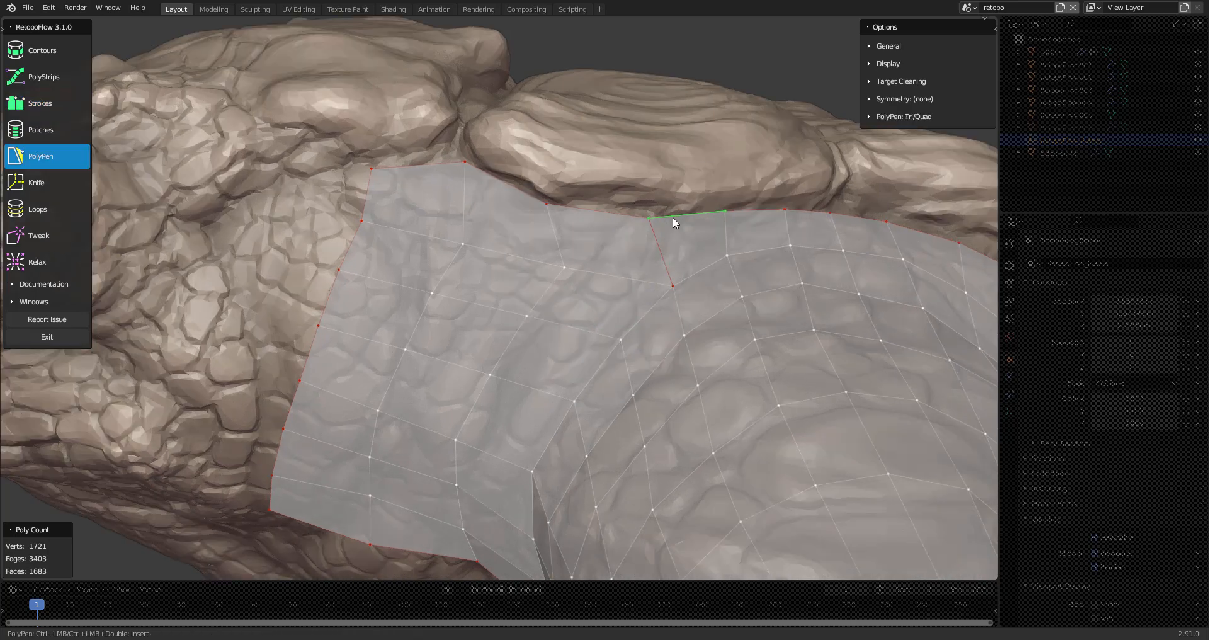
left_click_drag(649, 221, 638, 228)
- Fill the gap between the neck patch and the chest with a Strokes strip from the three-edge chest border
scroll(620, 285, "down", 5)
middle_click_drag(577, 313, 606, 302)
scroll(597, 241, "up", 3)
key("q")
left_click(711, 255)
middle_click_drag(712, 258, 679, 296)
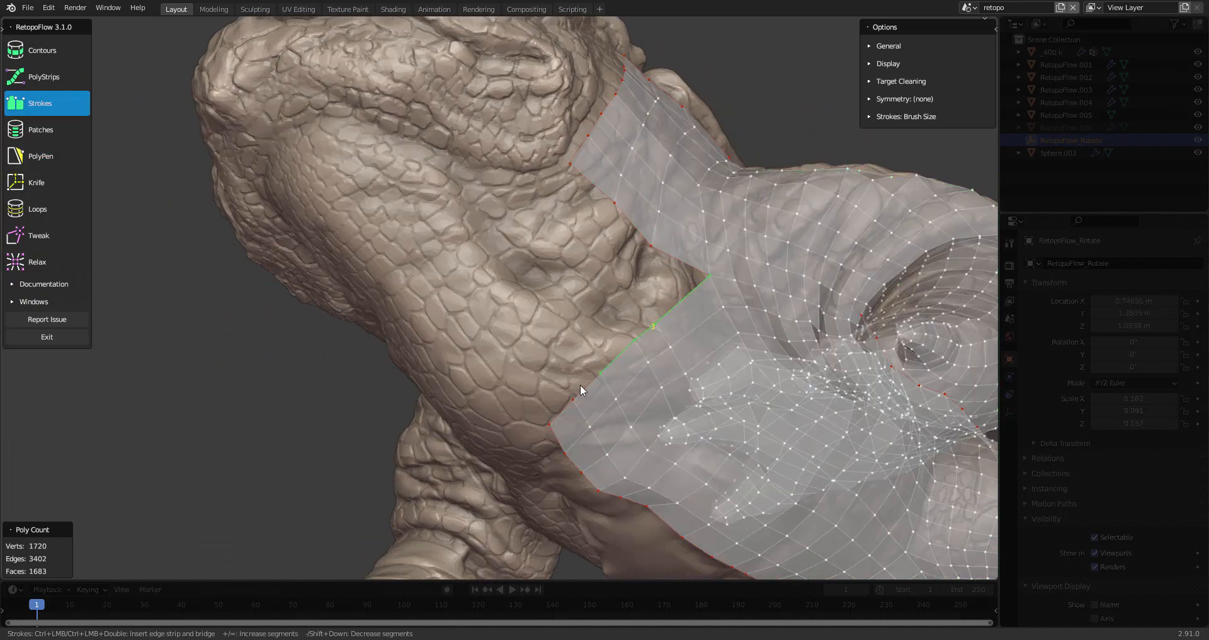
left_click_drag(573, 164, 423, 297, "ctrl")
- Relax the newly built neck and throat mesh to even out its quads
mouse_move(444, 281)
middle_mouse_down()
mouse_move(417, 331)
mouse_move(523, 325)
middle_mouse_up()
scroll(418, 329, "down", 5)
key("9")
mouse_move(523, 325)
left_mouse_down()
mouse_move(539, 303)
mouse_move(553, 320)
mouse_move(542, 307)
mouse_move(566, 229)
mouse_move(551, 255)
left_mouse_up()
key("3")
mouse_move(551, 255)
middle_mouse_down()
mouse_move(491, 313)
mouse_move(499, 297)
mouse_move(485, 298)
middle_mouse_up()
key("9")
mouse_move(460, 271)
left_mouse_down()
mouse_move(473, 258)
mouse_move(456, 330)
mouse_move(518, 257)
left_mouse_up()
- Extend the throat's three-edge front border forward beneath the jaw to the chin with Strokes
left_click_drag(518, 258, 513, 312)
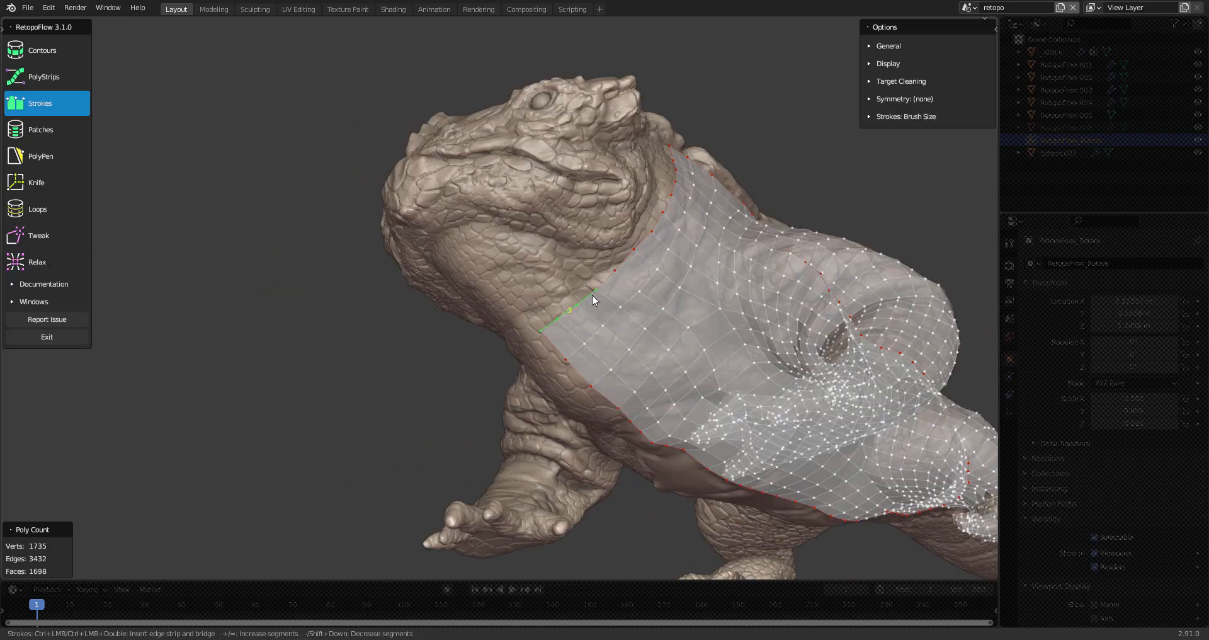
left_click_drag(456, 254, 504, 251, "ctrl")
mouse_move(549, 286)
middle_mouse_down()
mouse_move(550, 308)
mouse_move(572, 275)
mouse_move(547, 270)
mouse_move(506, 291)
middle_mouse_up()
scroll(571, 276, "up", 2)
left_click_drag(402, 309, 495, 312)
middle_click_drag(350, 281, 445, 188)
mouse_move(405, 183)
left_mouse_down("ctrl")
mouse_move(534, 194)
mouse_move(547, 210)
left_mouse_up("ctrl")
- Extend the two-edge end of the jaw strip back along the jaw line to the neck border with Strokes
middle_click_drag(548, 210, 572, 230)
scroll(556, 206, "up", 3)
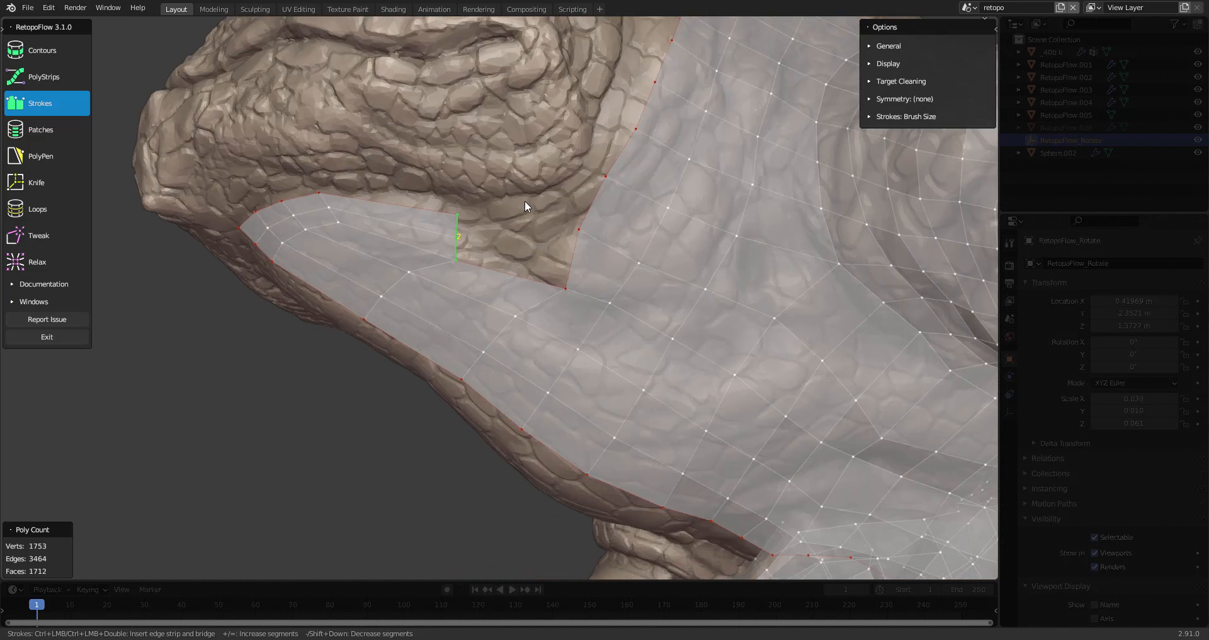
mouse_move(457, 214)
left_mouse_down("ctrl")
mouse_move(569, 184)
mouse_move(609, 113)
left_mouse_up("ctrl")
- Merge the jaw strip into the neck border with PolyPen and insert an edge loop across the throat mesh
key("5")
middle_click_drag(523, 248, 501, 334)
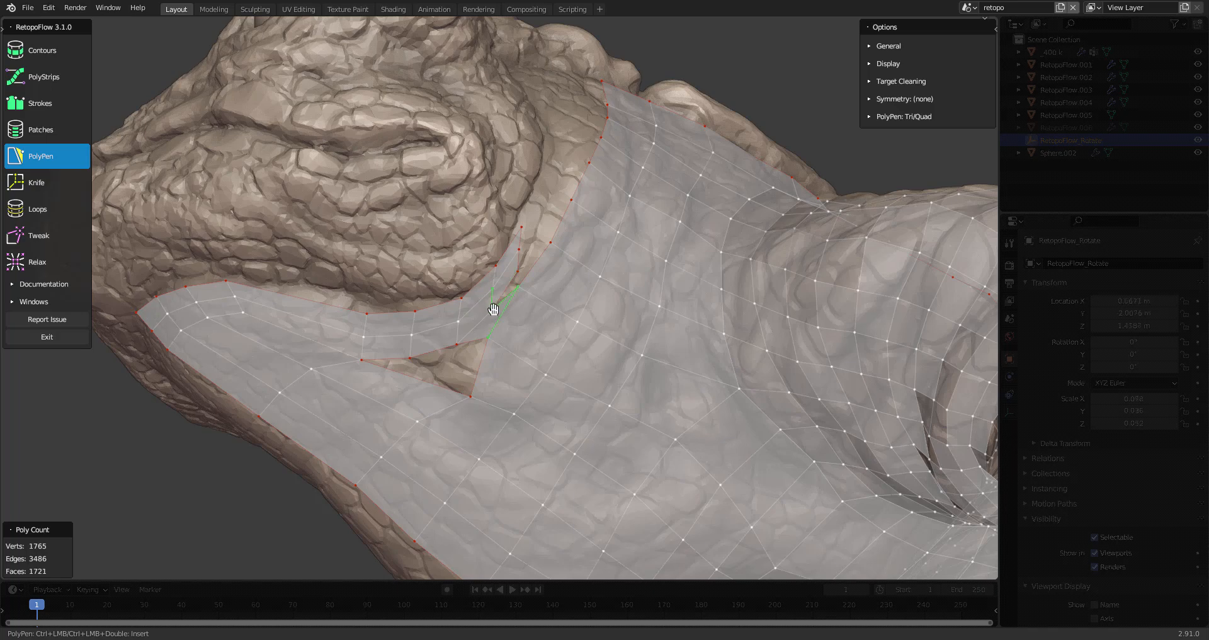
middle_click_drag(510, 318, 421, 412)
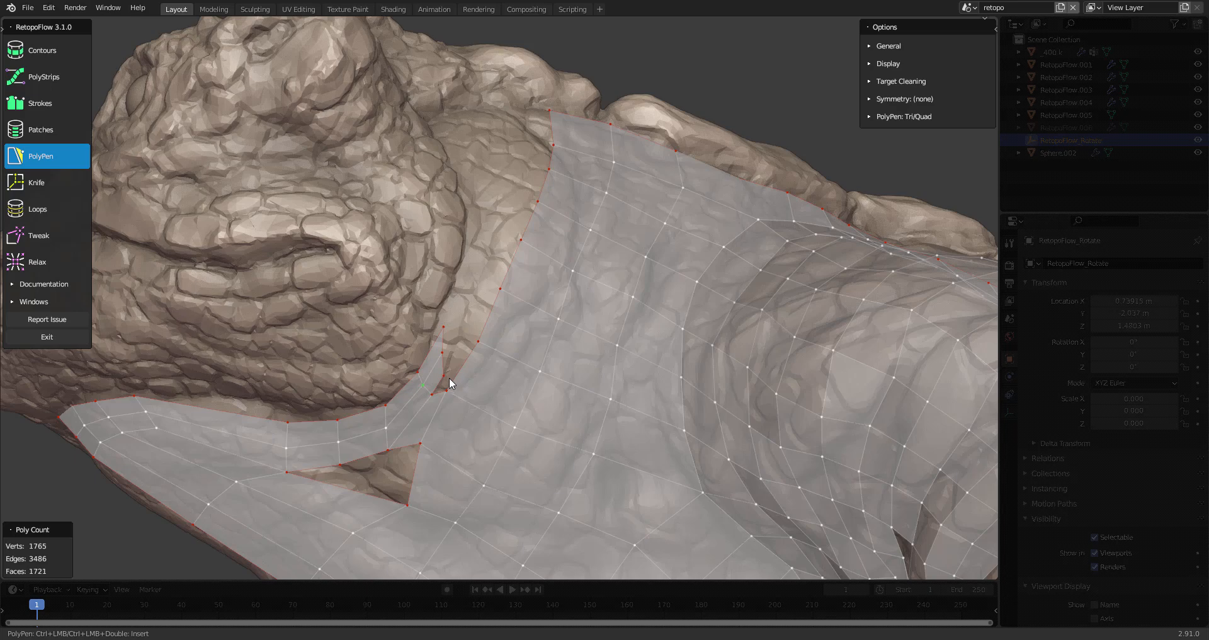
left_click_drag(444, 335, 452, 321)
left_click(449, 359)
- Close the triangular hole between the jaw strip and the throat with PolyPen faces
key("q")
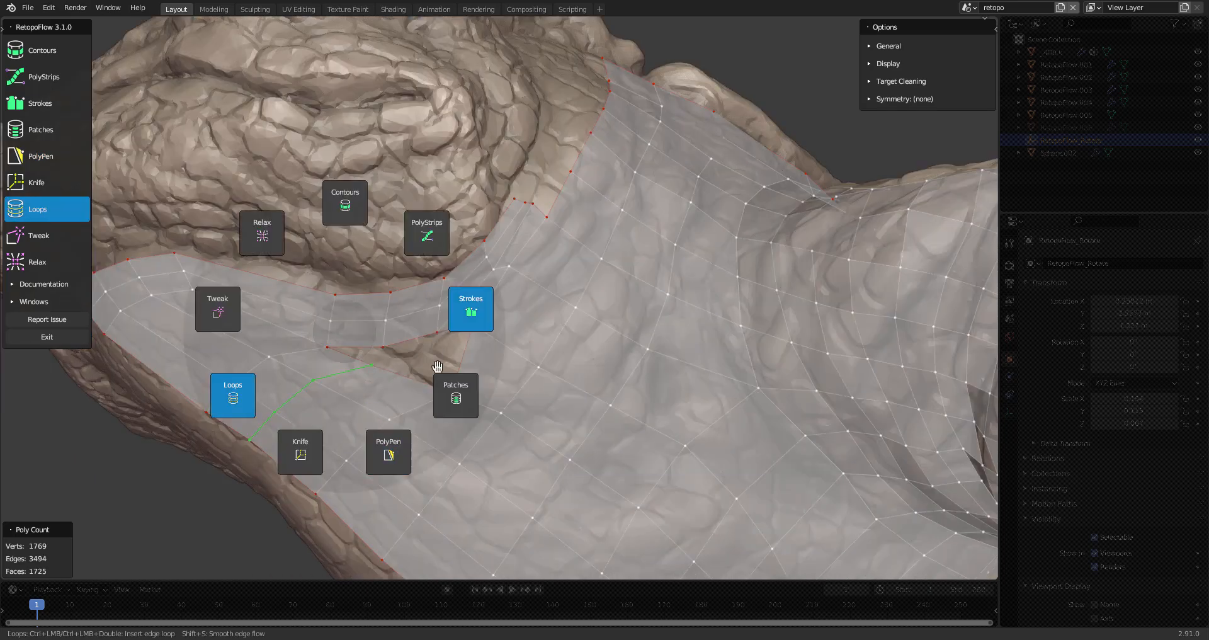
left_click(383, 391)
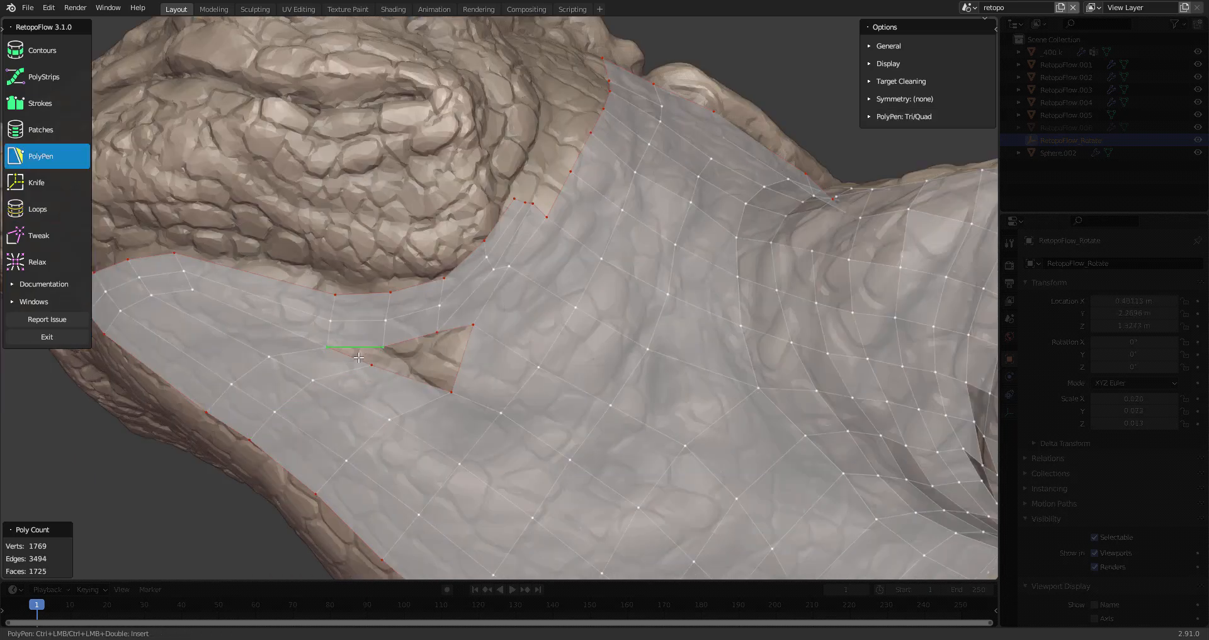
key("ctrl+z")
scroll(381, 364, "up", 2)
middle_click_drag(394, 363, 510, 331, "shift")
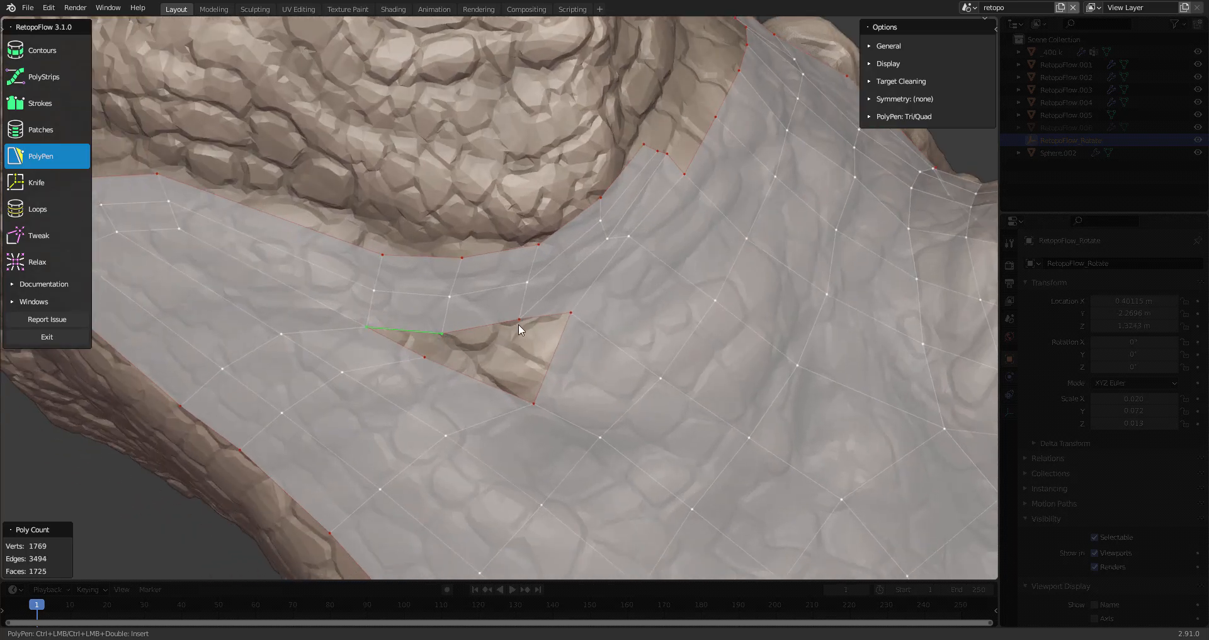
left_click(426, 357, "ctrl")
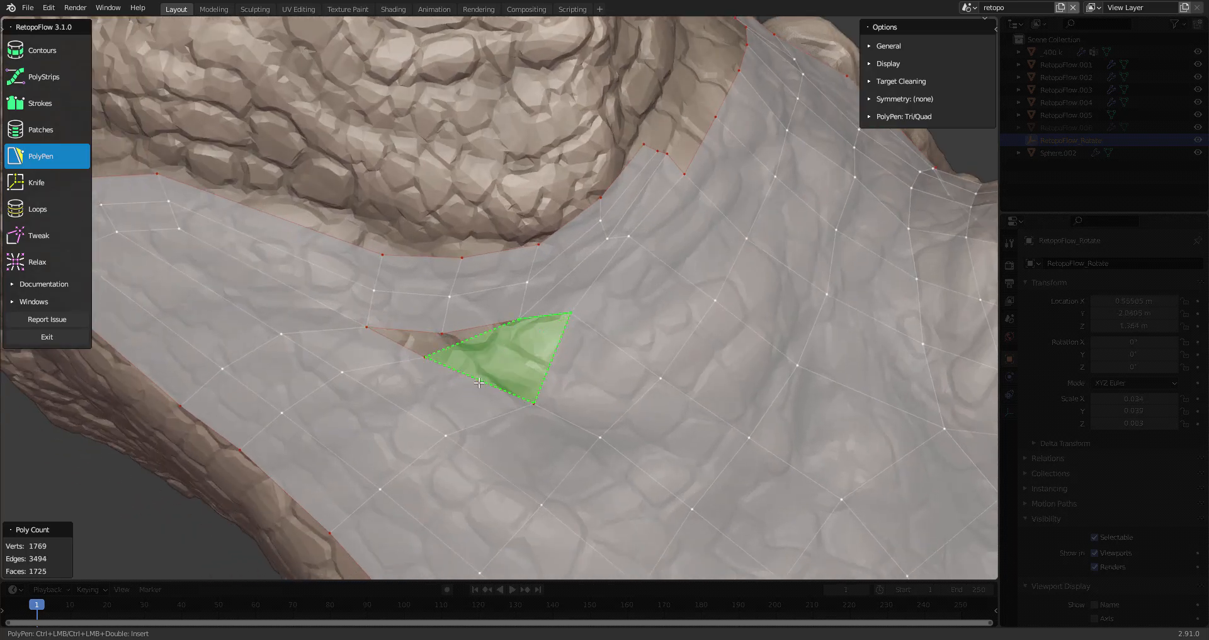
mouse_move(481, 358)
middle_mouse_down("ctrl")
mouse_move(444, 386)
mouse_move(458, 339)
mouse_move(451, 503)
middle_mouse_up("ctrl")
- Relax and tweak the throat and jaw-line mesh around the filled hole
key("9")
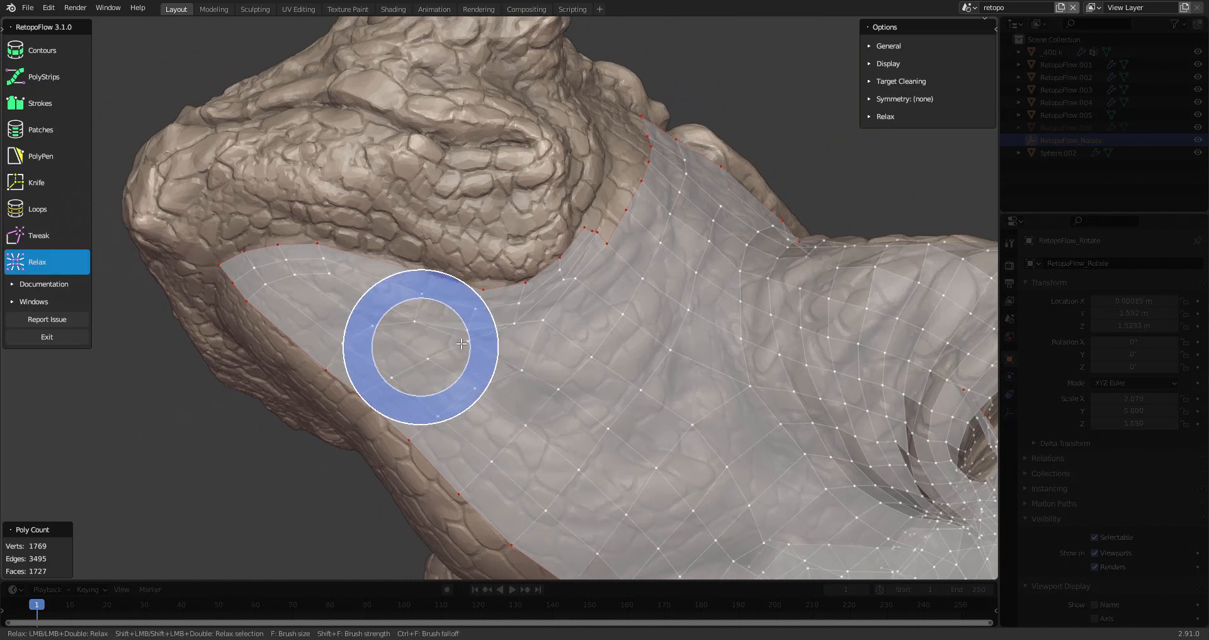
mouse_move(444, 369)
left_mouse_down()
mouse_move(421, 384)
mouse_move(319, 343)
left_mouse_up()
key("8")
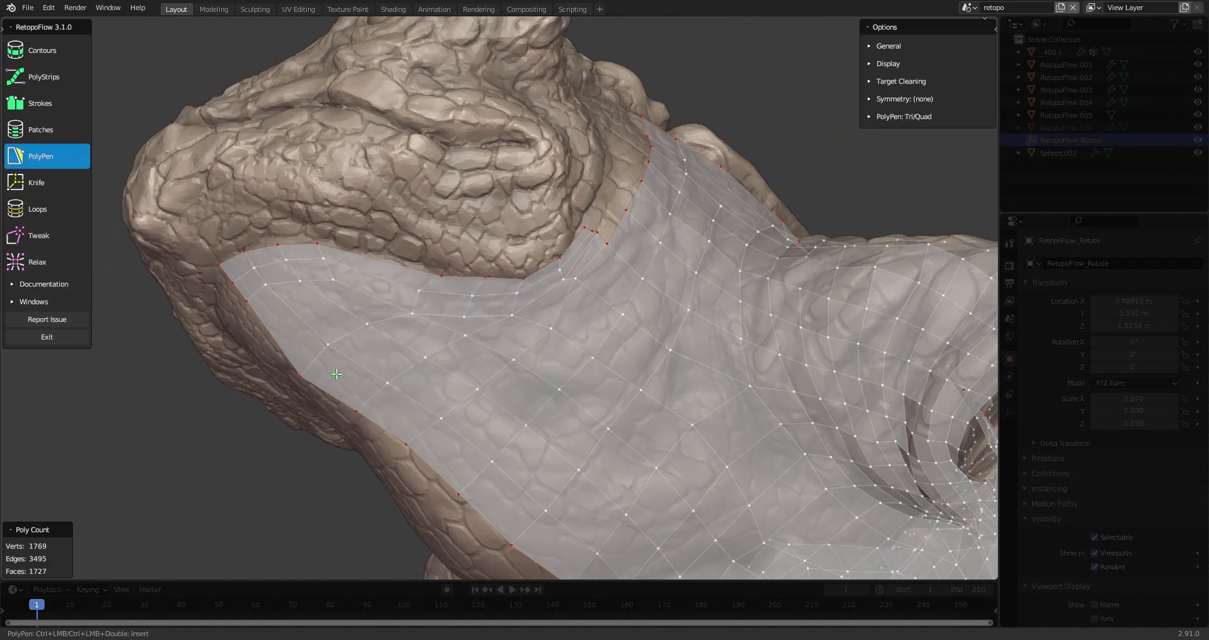
key("5")
mouse_move(345, 343)
middle_mouse_down()
mouse_move(467, 360)
mouse_move(410, 418)
mouse_move(515, 283)
middle_mouse_up()
scroll(409, 418, "down", 4)
scroll(413, 412, "up", 6)
key("9")
key("8")
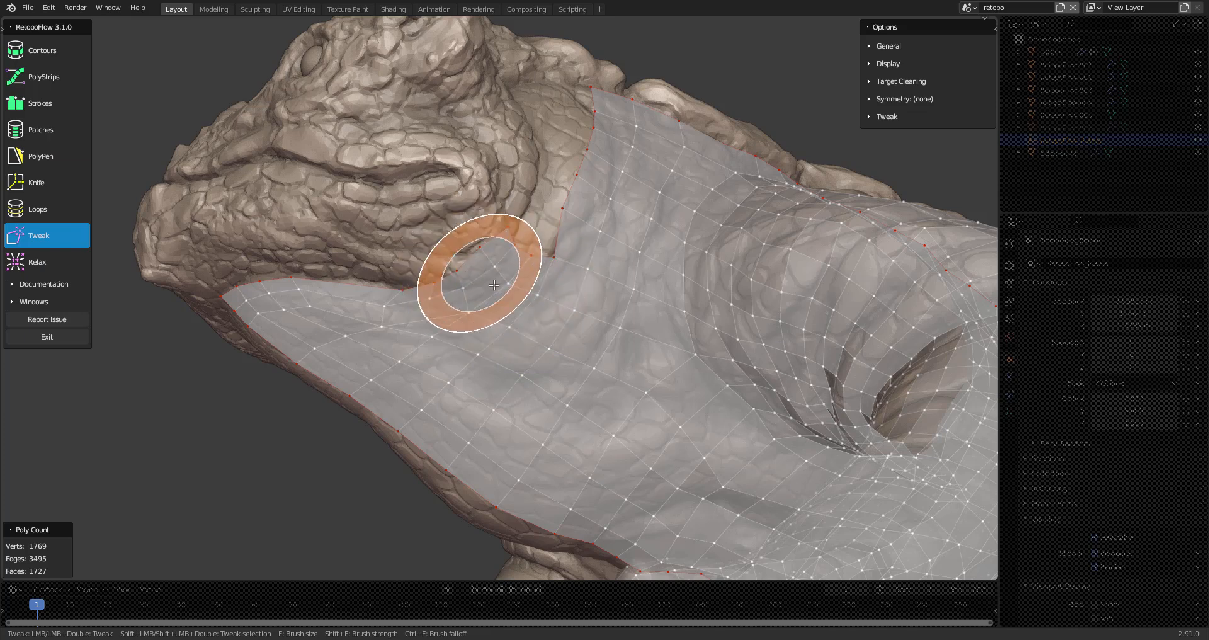
- Select the neck's five-edge front border and extend it forward behind the head with a Strokes strip
key("3")
middle_click_drag(472, 256, 516, 259)
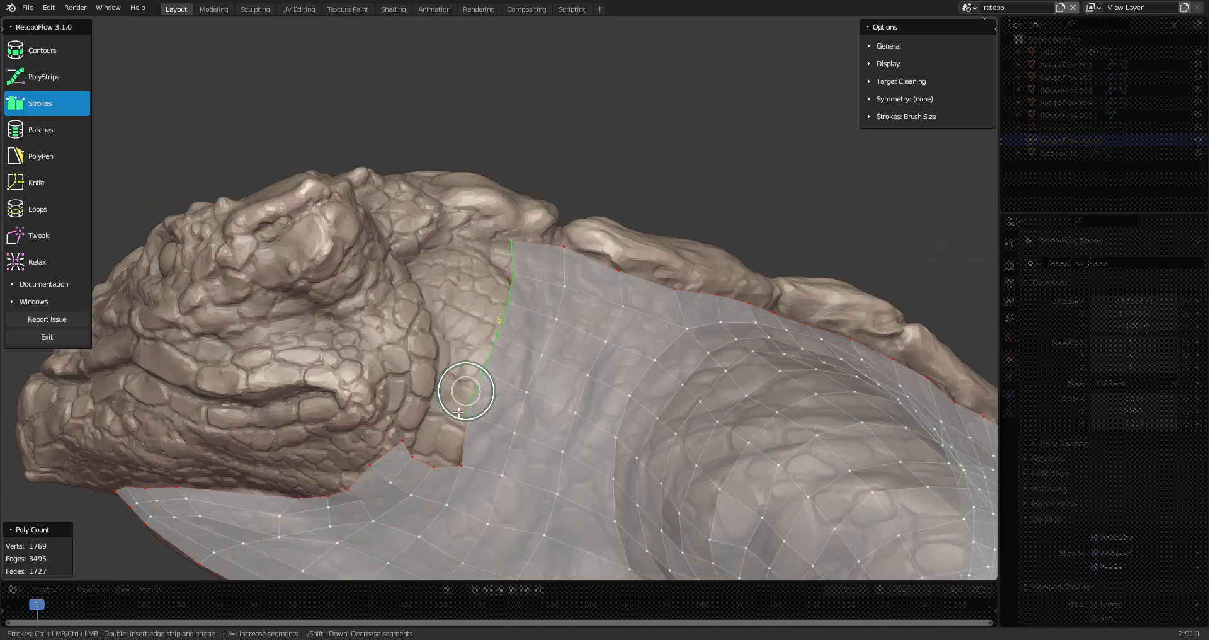
left_click_drag(403, 440, 394, 246)
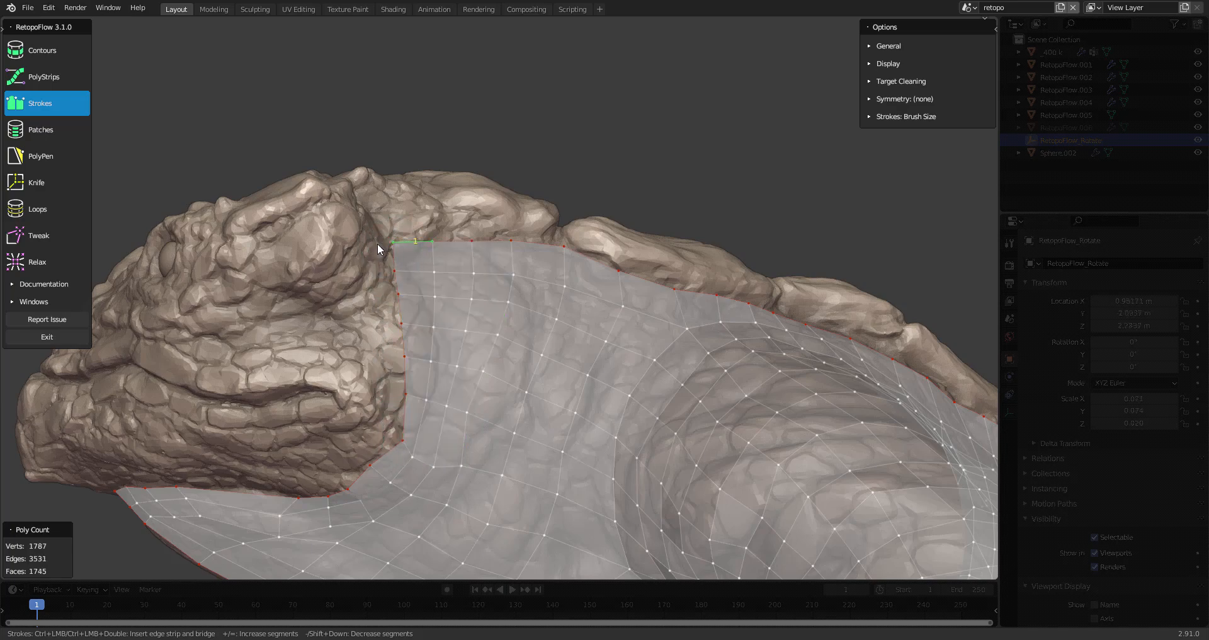
middle_click_drag(426, 307, 443, 304)
- Select the five-edge mesh border above the front leg and extend it up the first large back scale with two Strokes passes
key("c")
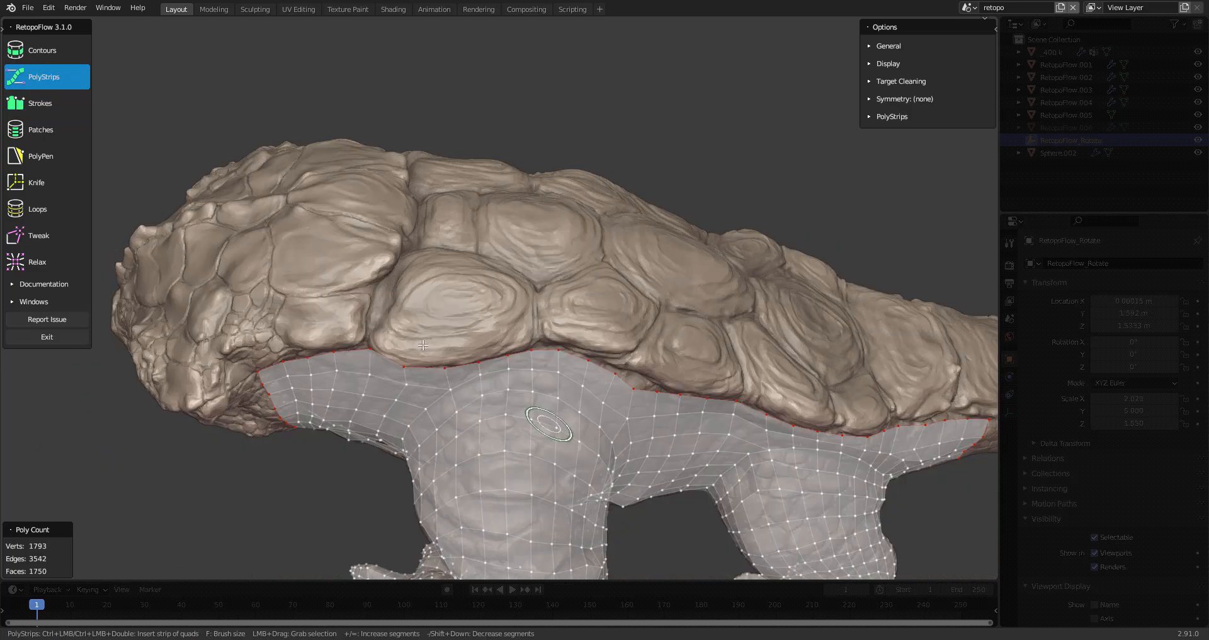
mouse_move(362, 343)
middle_mouse_down()
mouse_move(437, 335)
mouse_move(444, 318)
mouse_move(393, 284)
middle_mouse_up()
scroll(444, 318, "up", 2)
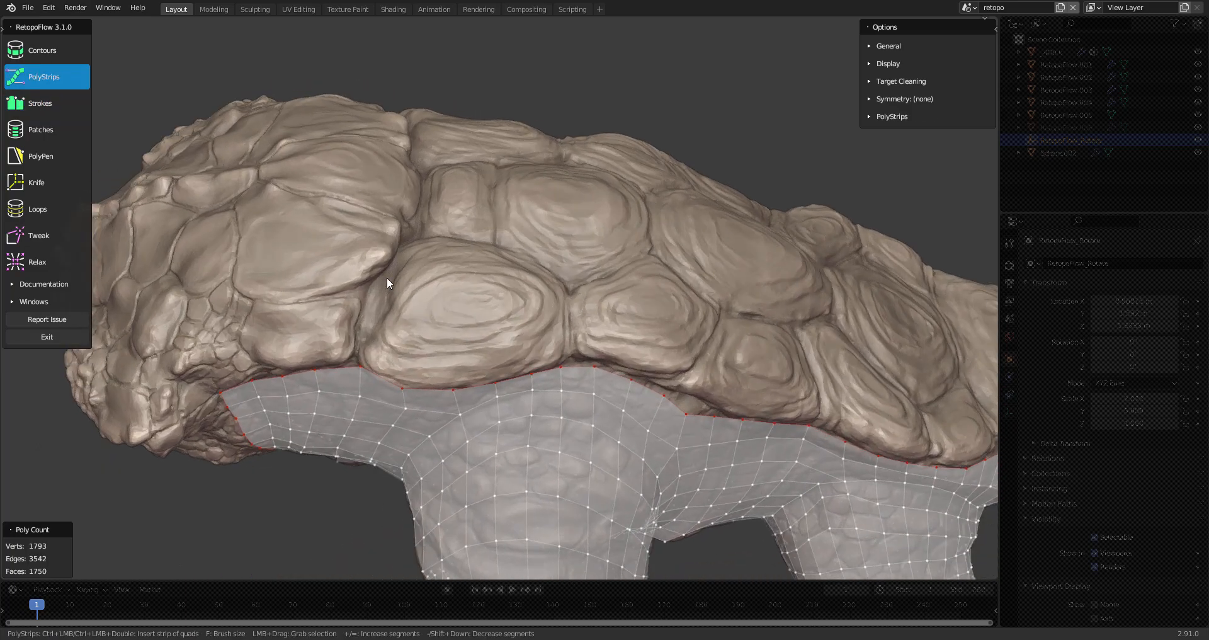
middle_click_drag(414, 334, 380, 392)
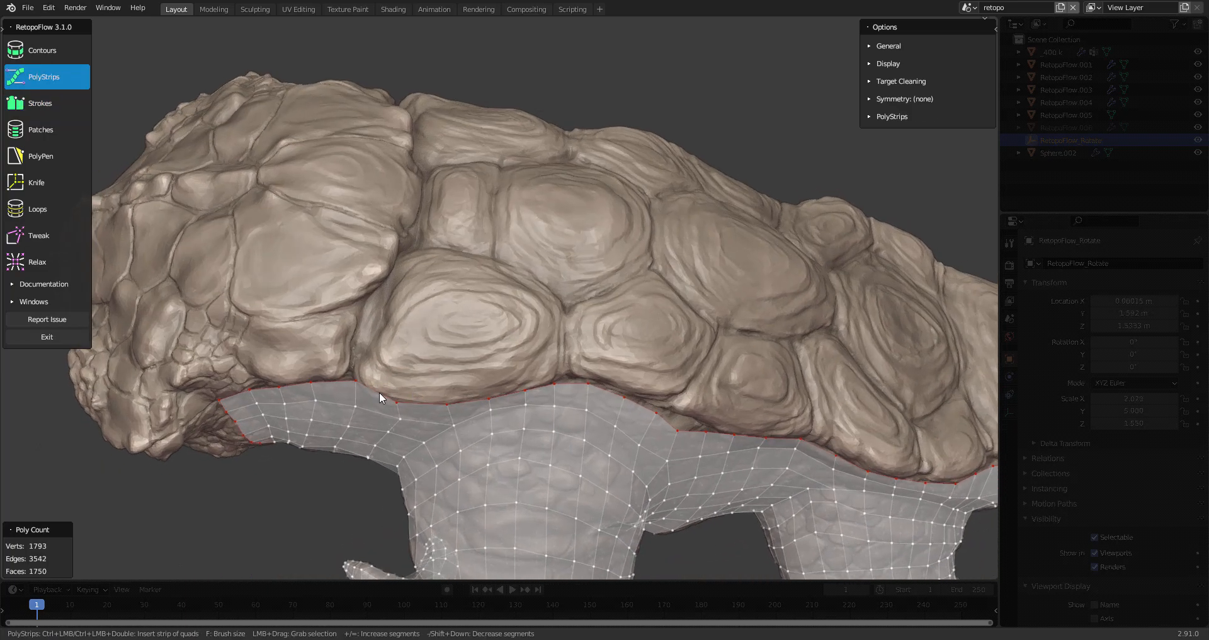
key("grave")
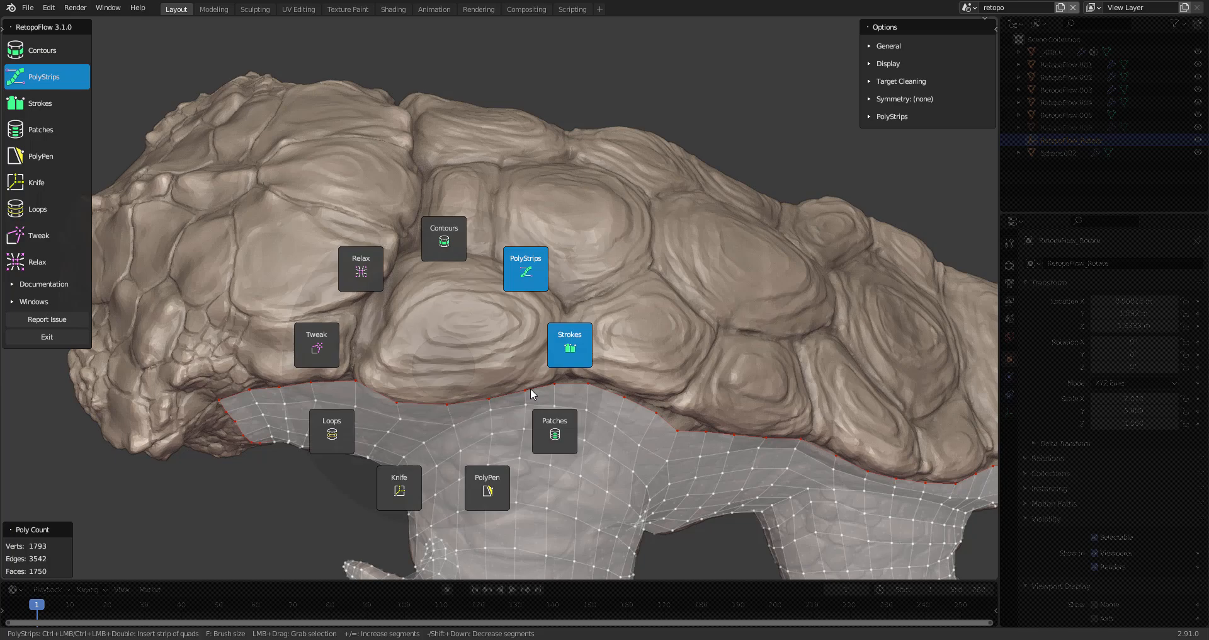
left_click(568, 350)
middle_click_drag(471, 399, 424, 277)
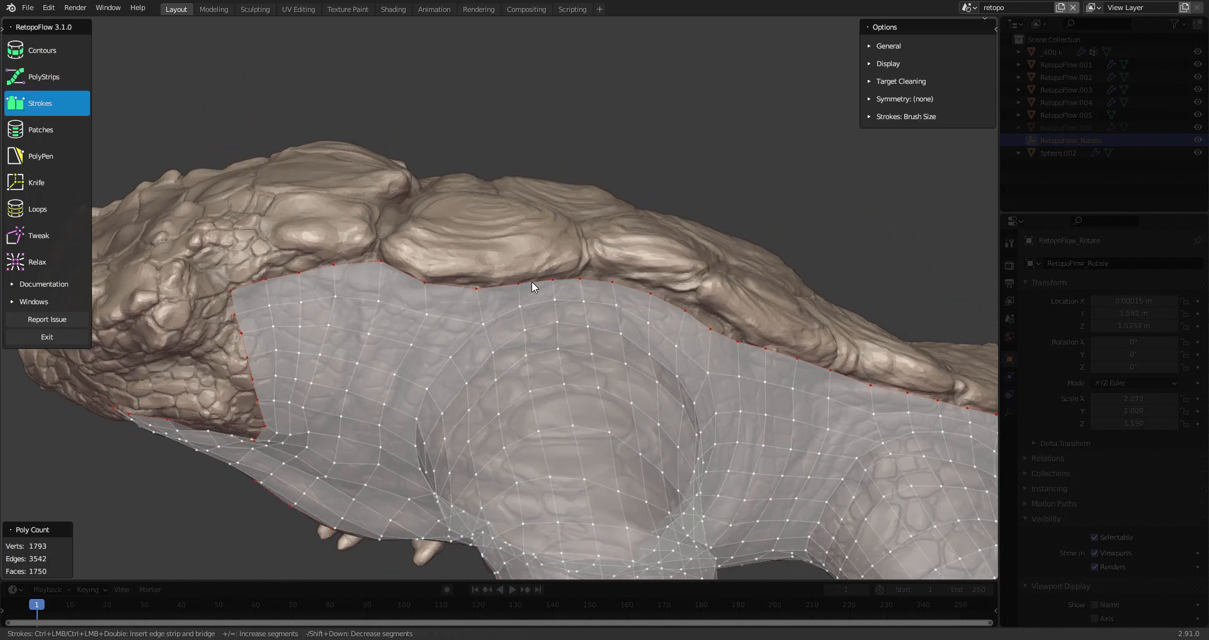
middle_click_drag(532, 287, 464, 222)
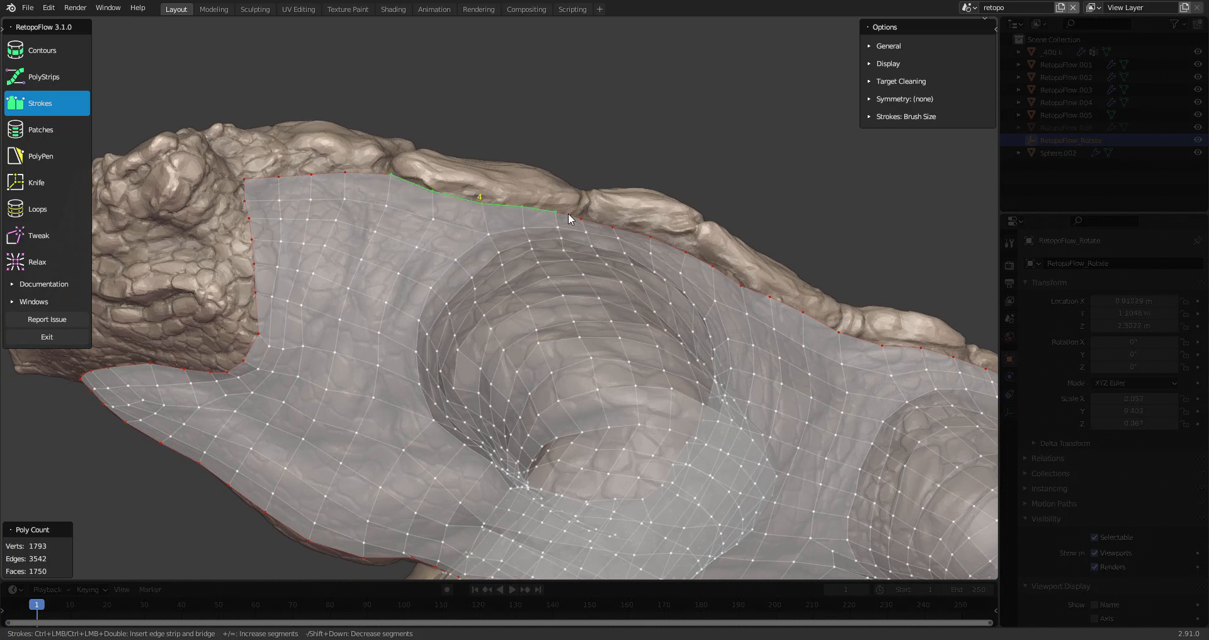
mouse_move(560, 162)
middle_mouse_down()
mouse_move(512, 281)
mouse_move(429, 363)
middle_mouse_up()
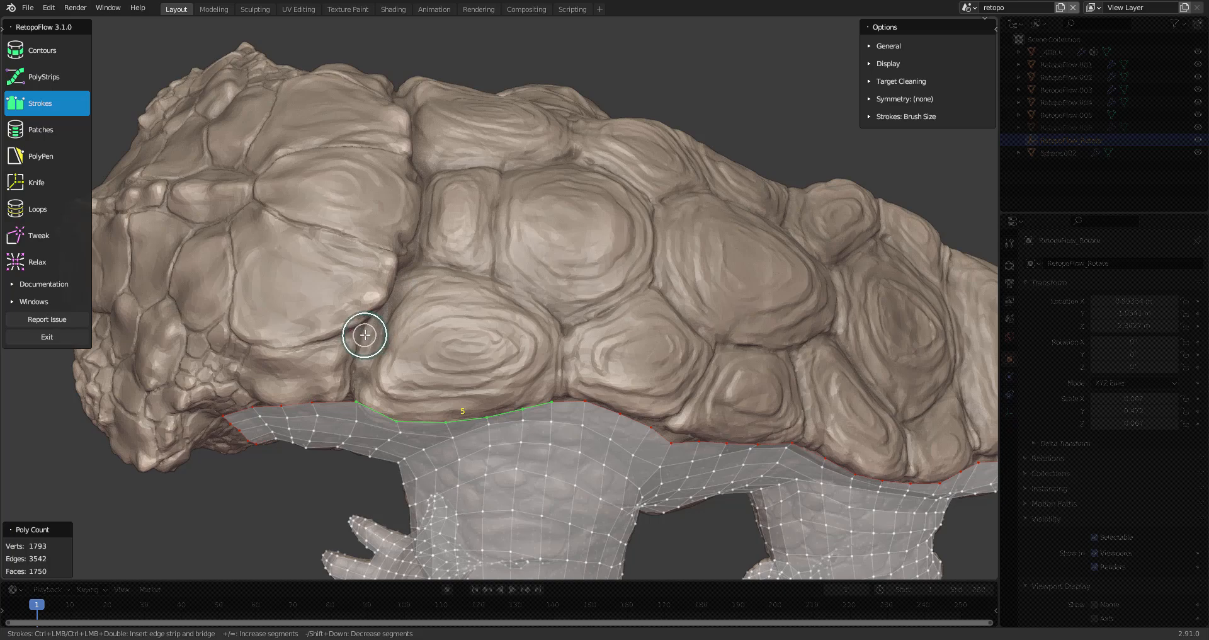
left_click_drag(389, 337, 560, 354)
middle_click_drag(401, 283, 409, 273)
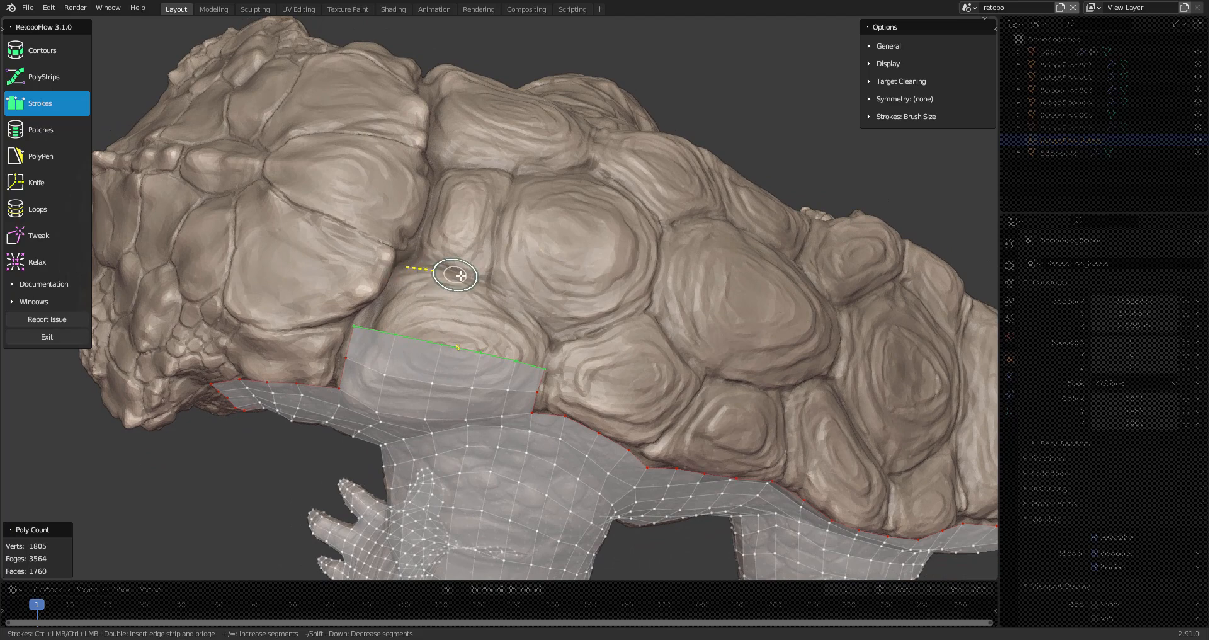
left_click_drag(562, 350, 564, 345)
mouse_move(564, 345)
middle_mouse_down()
mouse_move(554, 328)
mouse_move(573, 311)
middle_mouse_up()
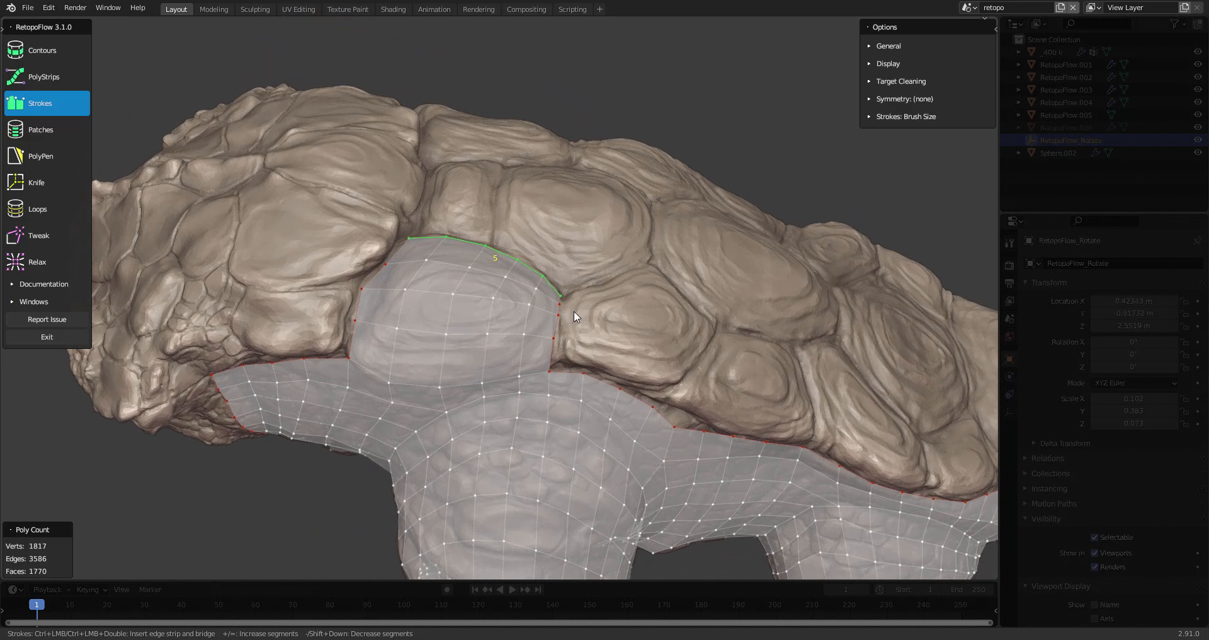
- Select the three-edge border behind the first scale and extend it over the neighbouring scale with two Strokes passes
middle_click_drag(618, 365, 442, 351)
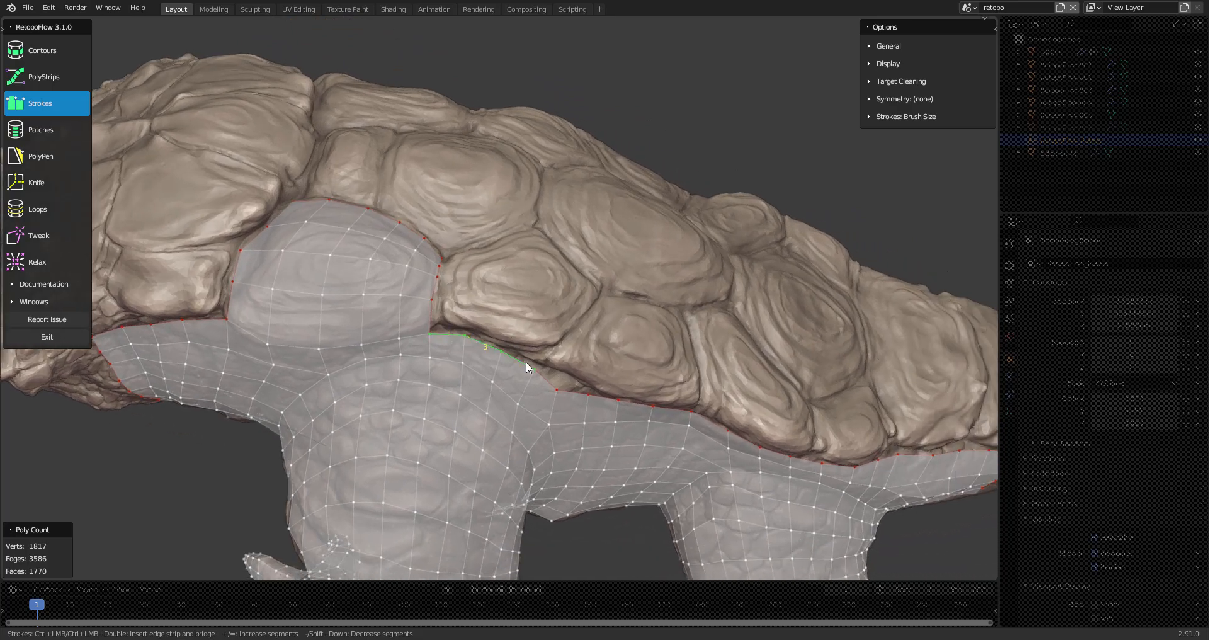
middle_click_drag(559, 290, 505, 341)
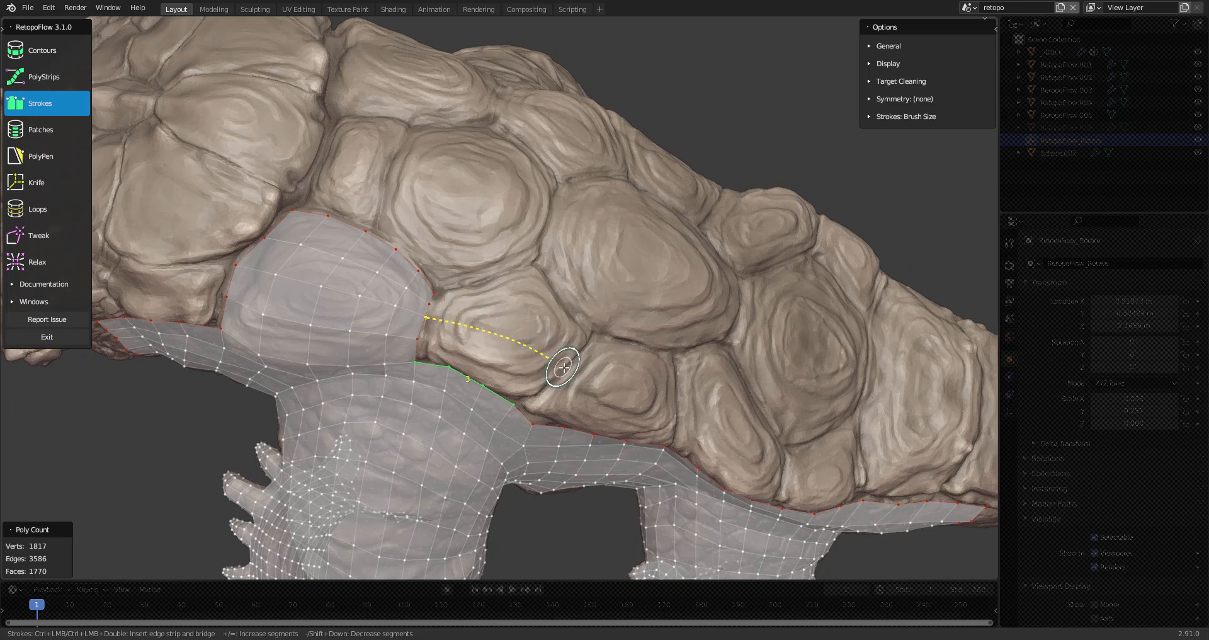
left_click_drag(570, 351, 567, 356, "ctrl")
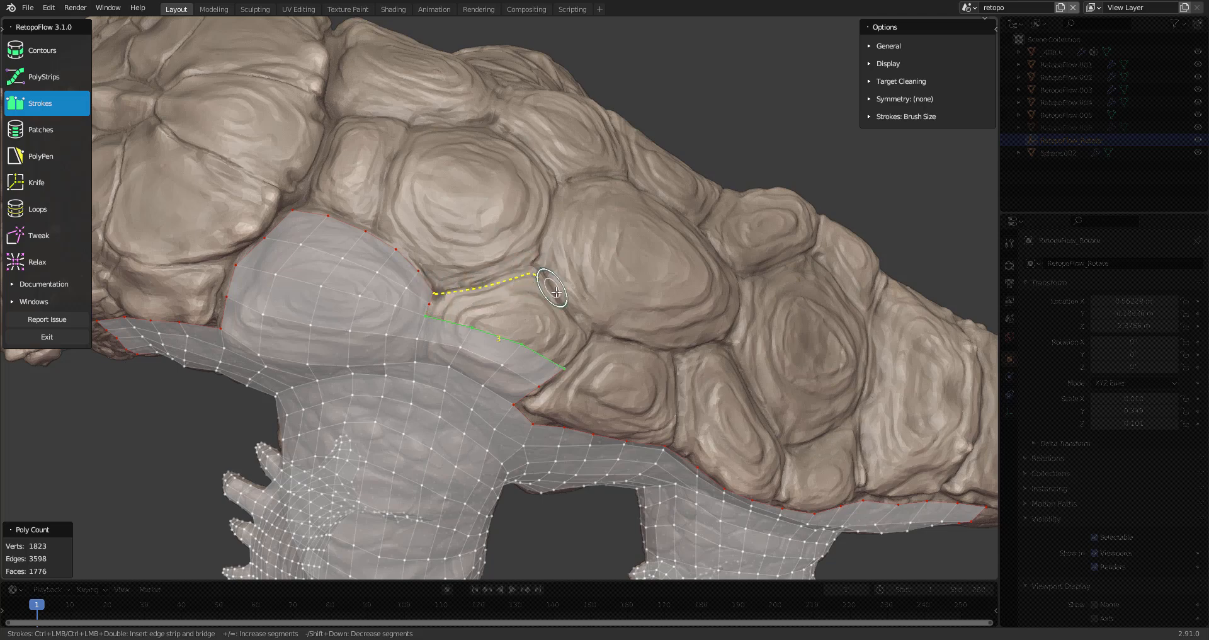
left_click_drag(586, 340, 587, 340, "ctrl")
middle_click_drag(587, 341, 526, 331)
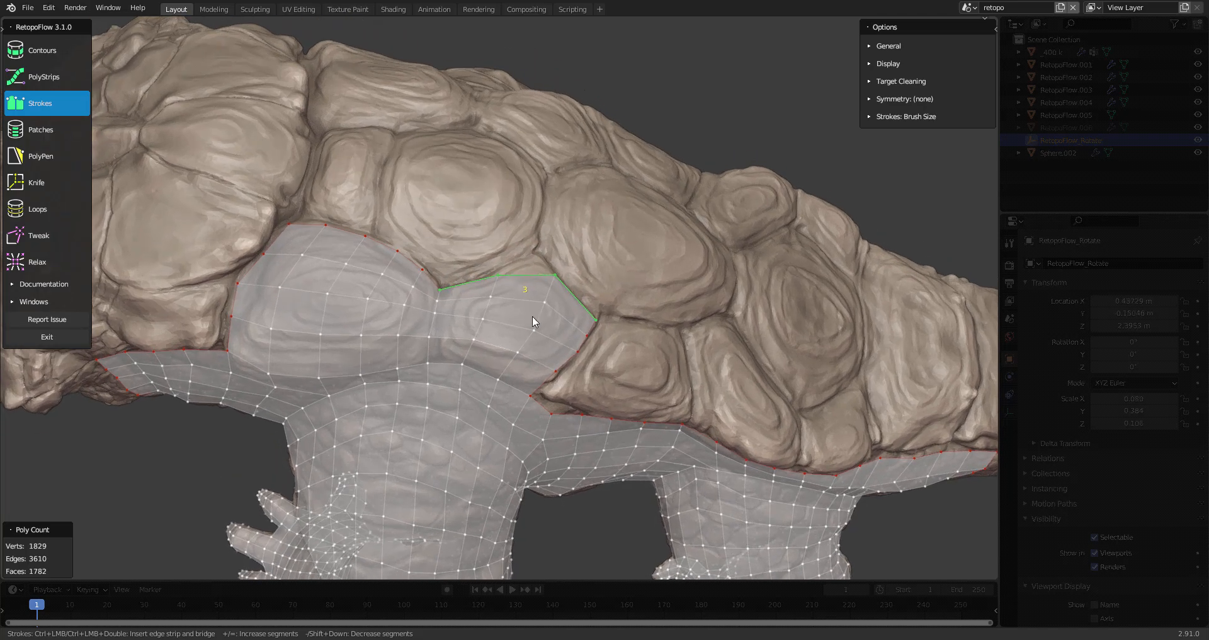
- Leave RetopoFlow for Edit Mode in face selection and isolate the retopo mesh in local view
key("8")
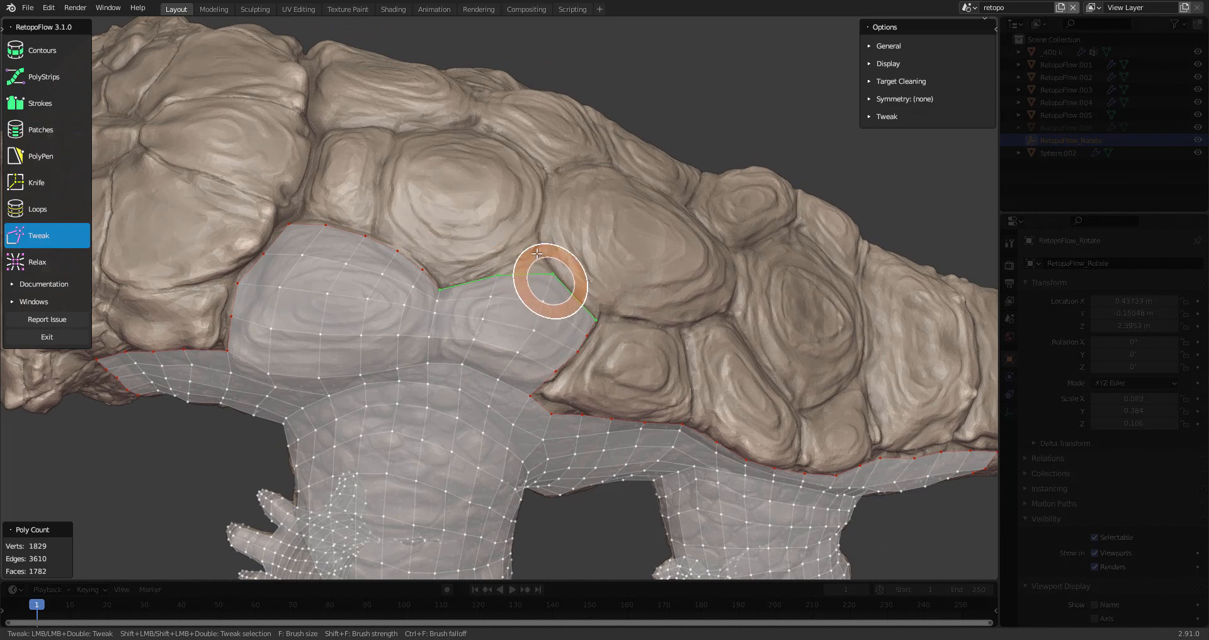
key("3")
middle_click_drag(360, 319, 406, 303)
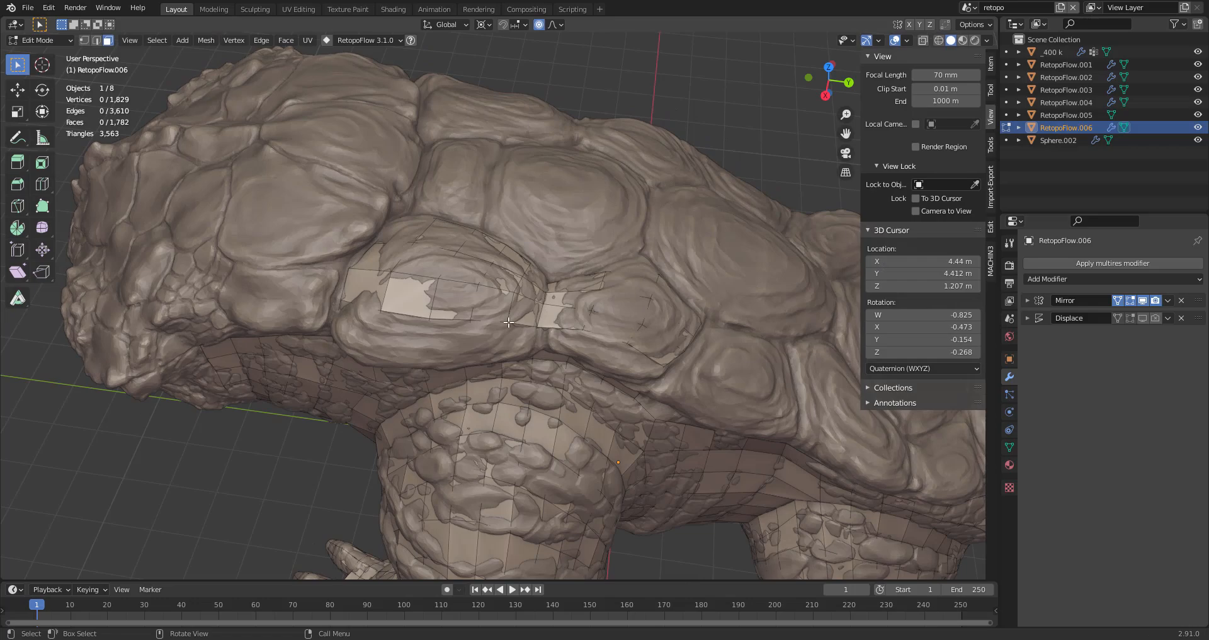
key("Tab")
key("KP_Divide")
middle_click_drag(432, 302, 438, 286)
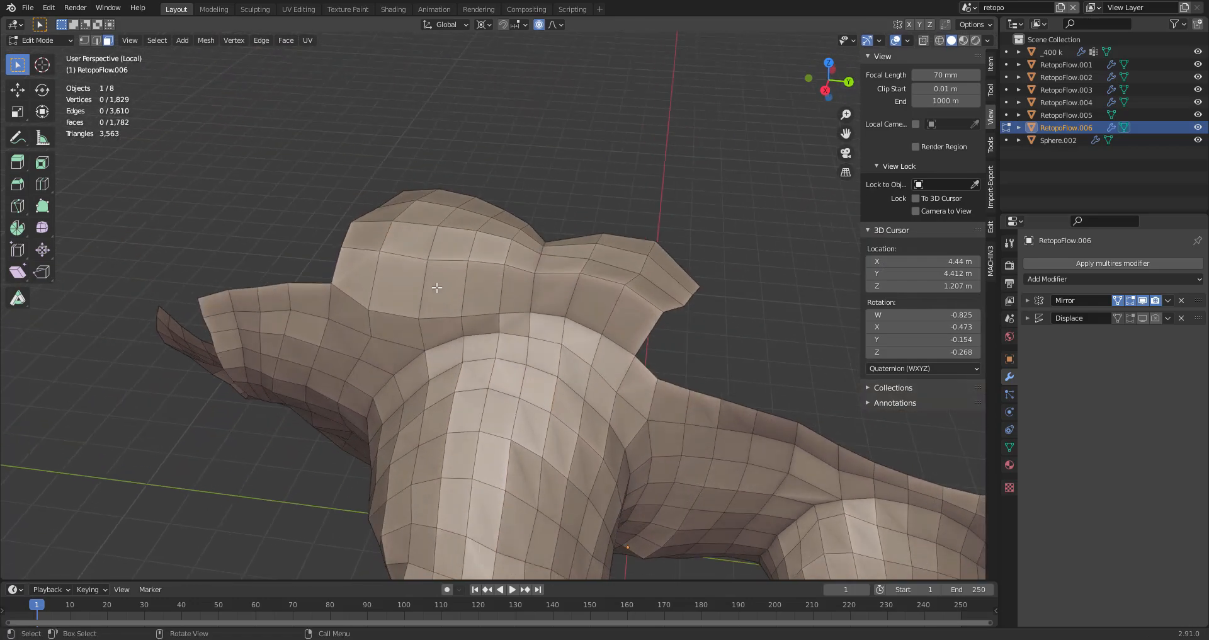
- Select the faces covering the first large back scale above the front leg and inset them
mouse_move(372, 255)
left_mouse_down()
mouse_move(485, 248)
mouse_move(372, 224)
left_mouse_up()
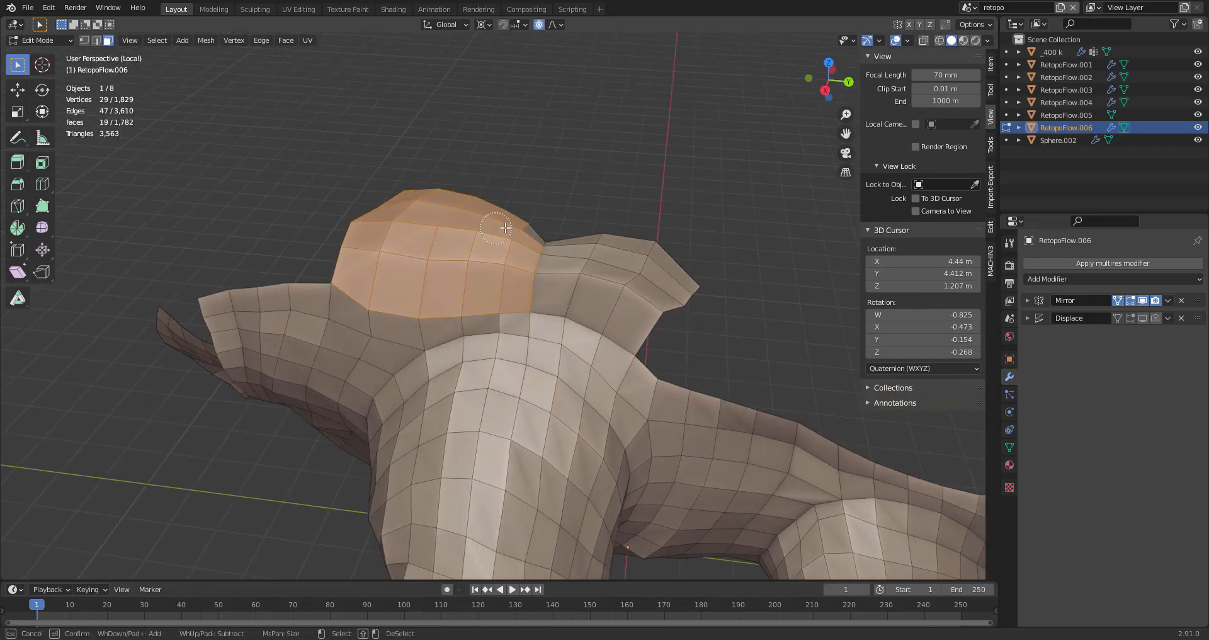
middle_click_drag(452, 220, 551, 245)
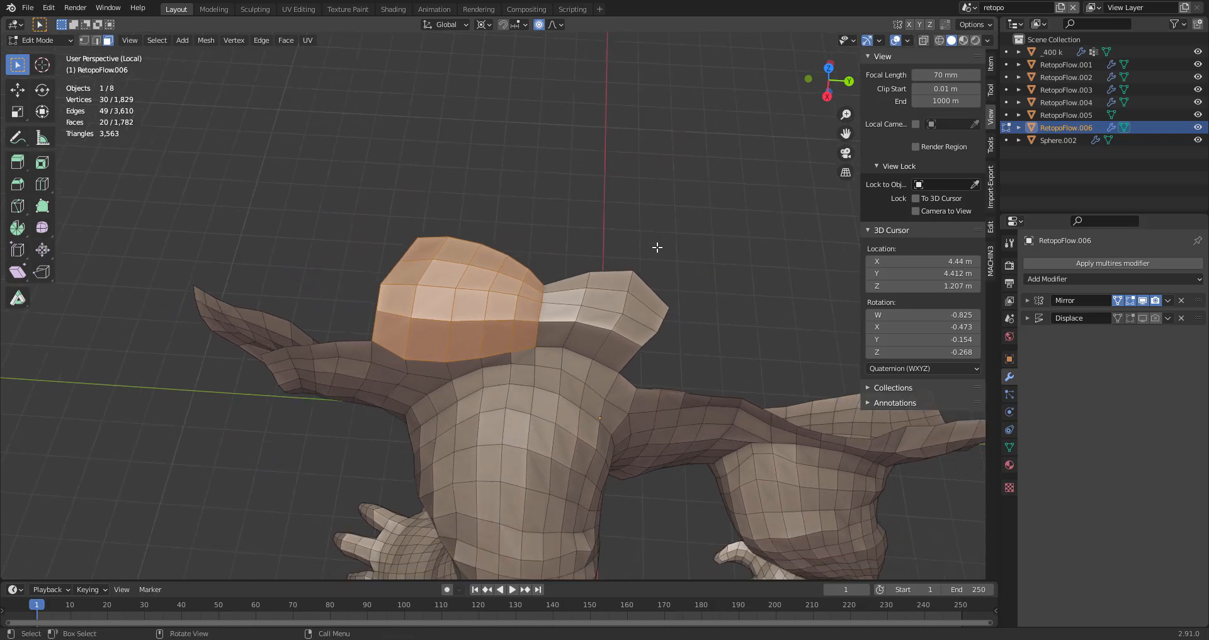
key("i")
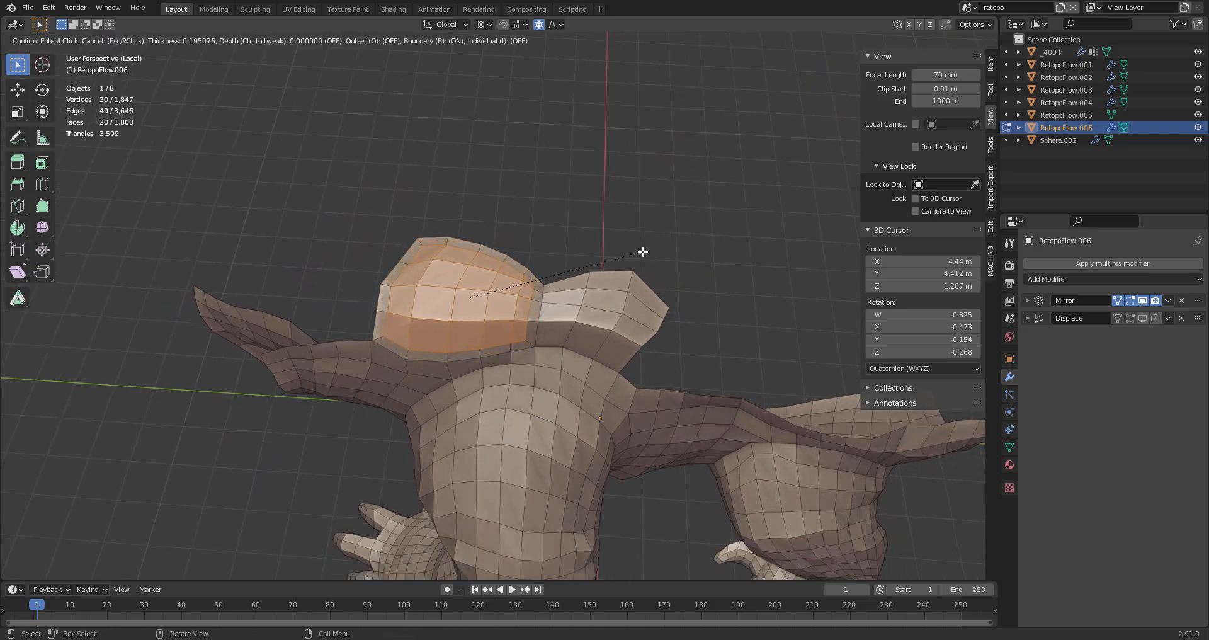
left_click(640, 250)
right_click(637, 245)
left_click(636, 246)
middle_click_drag(635, 245, 513, 367)
key("ctrl+2")
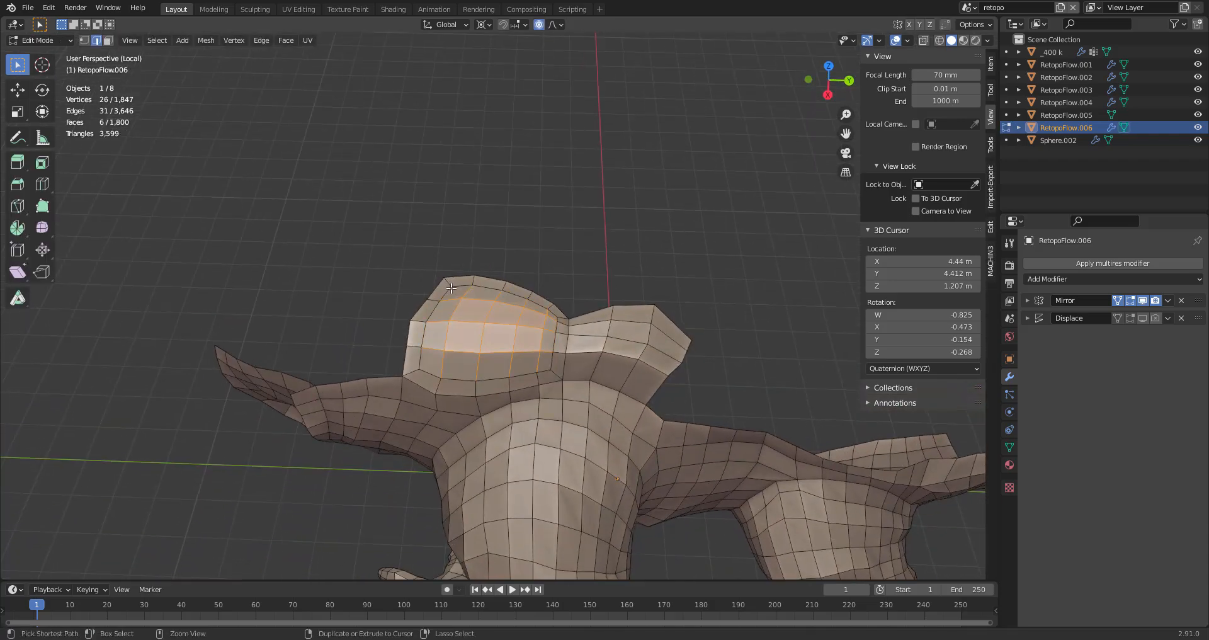
left_click(452, 282)
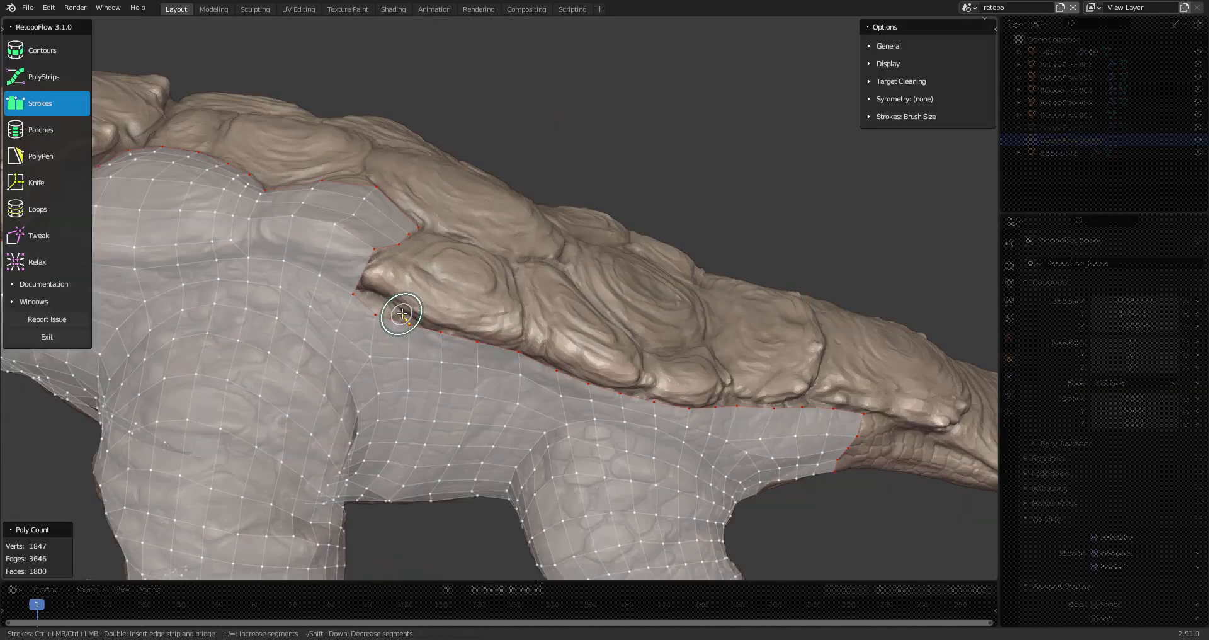
- Return to Strokes and extend the five-edge flank border between the legs over the third side scale
left_click_drag(454, 338, 500, 347)
mouse_move(500, 346)
middle_mouse_down()
mouse_move(504, 313)
mouse_move(453, 339)
middle_mouse_up()
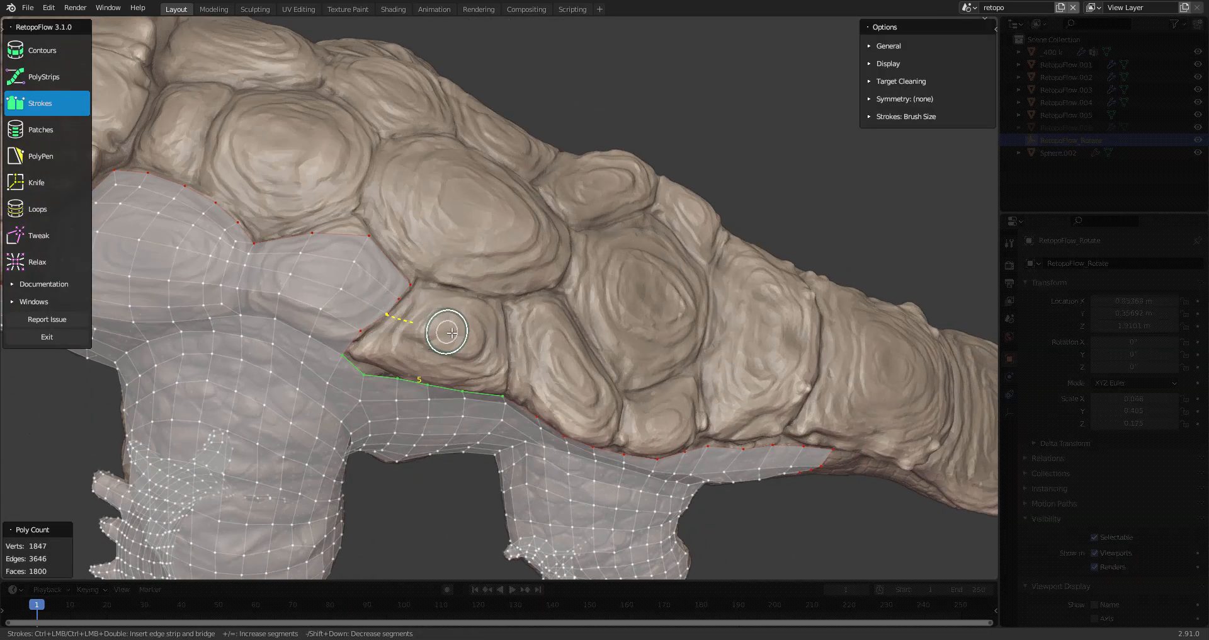
left_click_drag(386, 314, 508, 345)
left_click_drag(488, 300, 506, 304, "ctrl")
middle_click_drag(542, 353, 500, 285)
left_click_drag(410, 297, 462, 318)
middle_click_drag(541, 332, 539, 330)
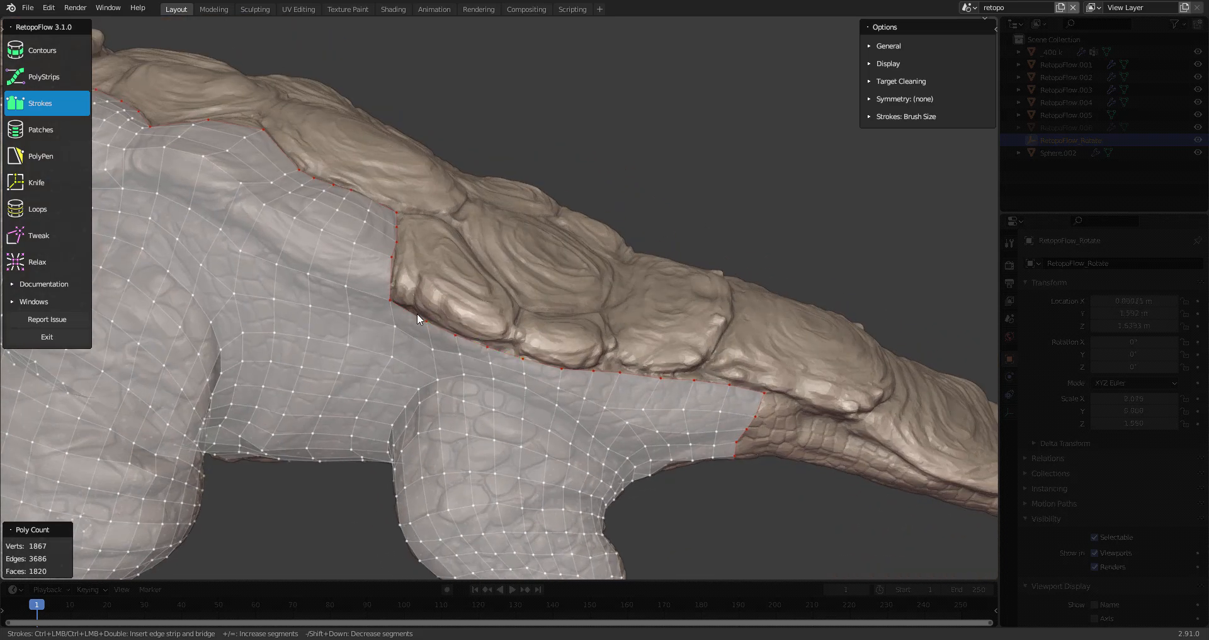
- Extend the three-edge border in front of the hind leg over the narrow side scale with two Strokes passes
middle_click_drag(489, 302, 381, 281)
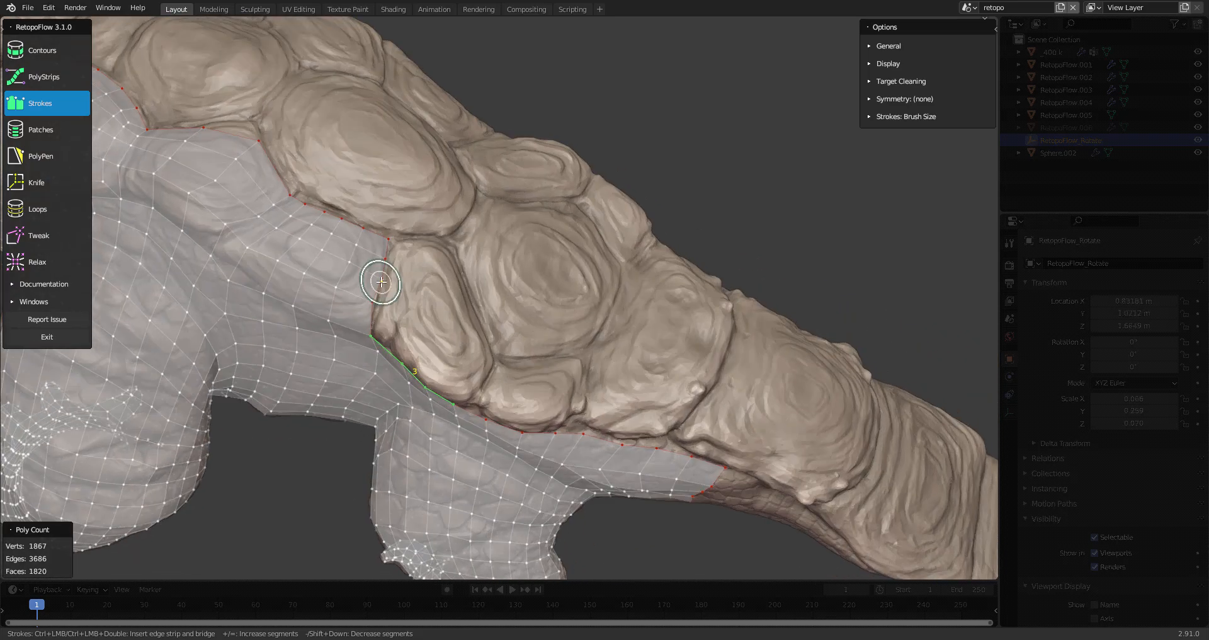
left_click(483, 369, "ctrl")
middle_click_drag(475, 309, 414, 260)
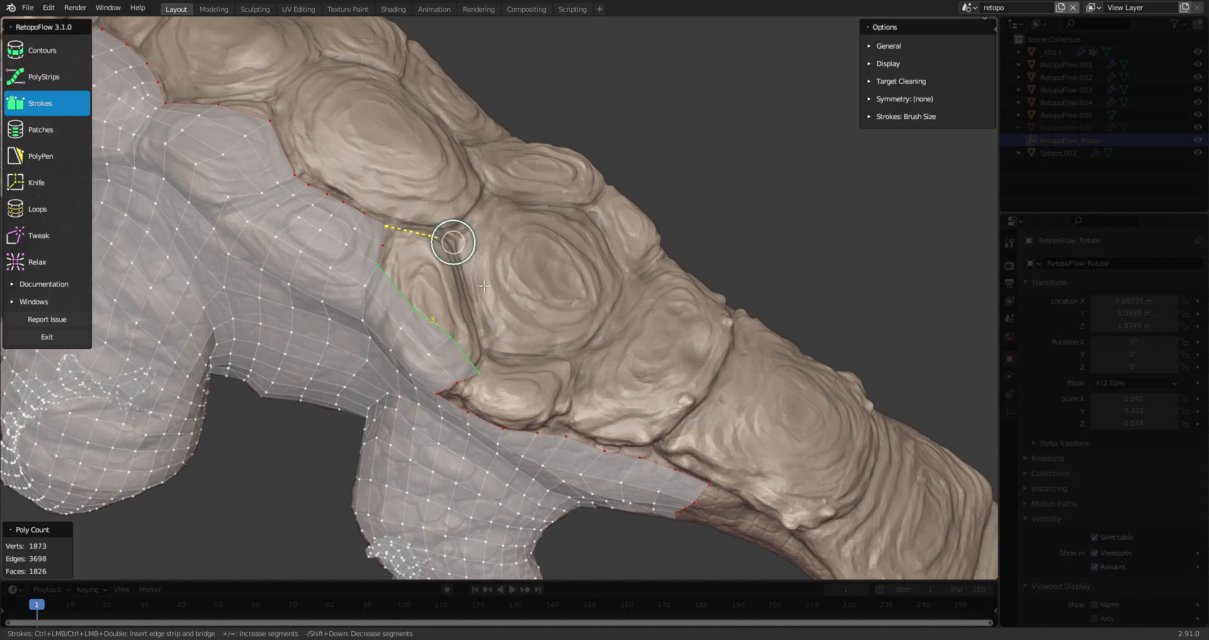
left_click_drag(386, 226, 453, 241, "ctrl")
left_click(486, 347)
middle_click_drag(504, 347, 462, 366)
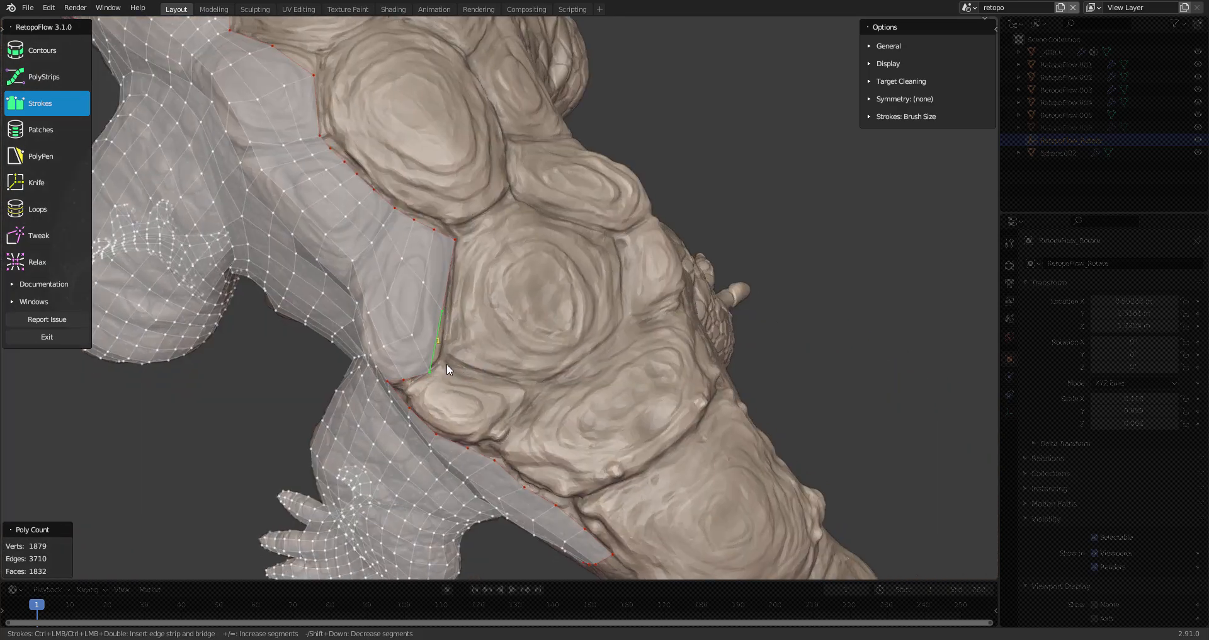
- Select the border edges above the hind leg and extend them over the small scale with Strokes
middle_click_drag(516, 312, 441, 267)
left_click_drag(434, 340, 509, 350)
middle_click_drag(508, 302, 504, 346)
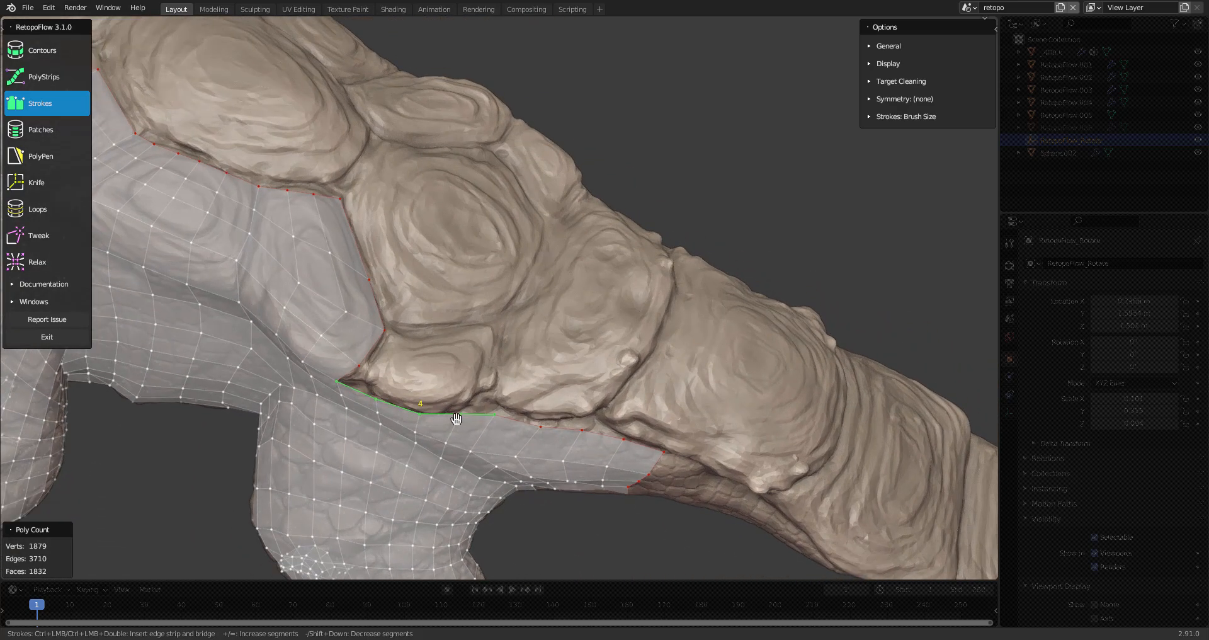
middle_click_drag(461, 418, 395, 388)
left_click_drag(396, 388, 485, 420)
middle_click_drag(485, 402, 435, 358)
left_click_drag(403, 351, 510, 330, "ctrl")
- Extend the upper back border over the small front scale and fill the five-edge notch behind it with Strokes
mouse_move(523, 340)
middle_mouse_down()
mouse_move(581, 322)
mouse_move(406, 420)
mouse_move(497, 397)
mouse_move(440, 394)
mouse_move(534, 265)
mouse_move(521, 274)
middle_mouse_up()
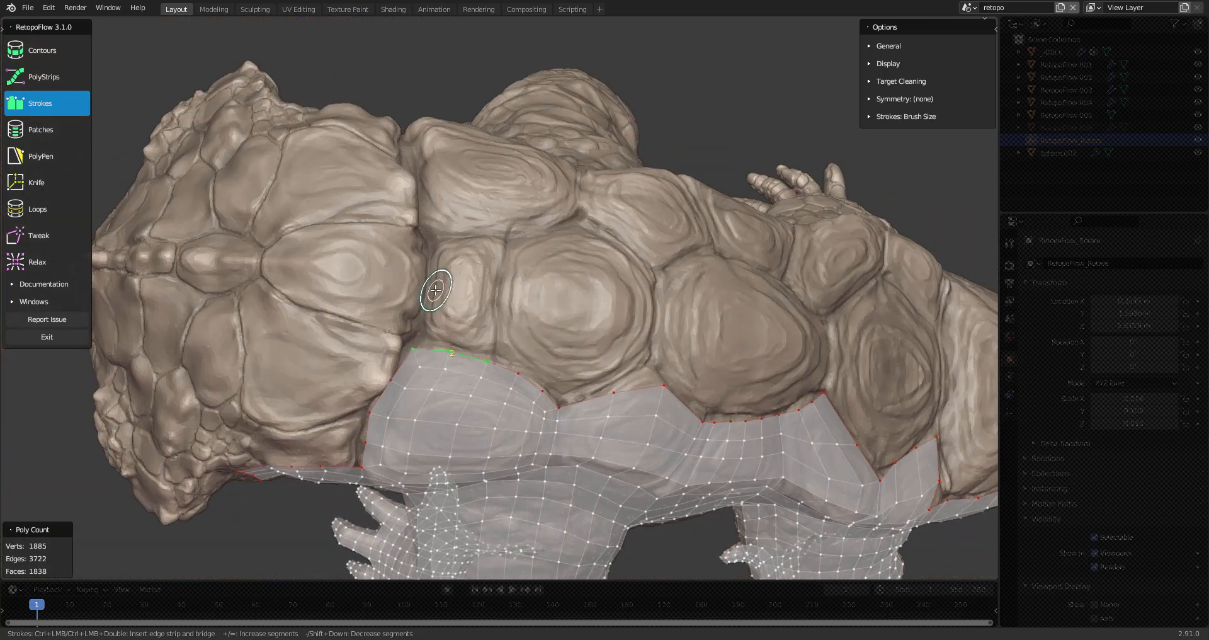
left_click_drag(493, 294, 498, 356, "ctrl")
left_click(500, 365)
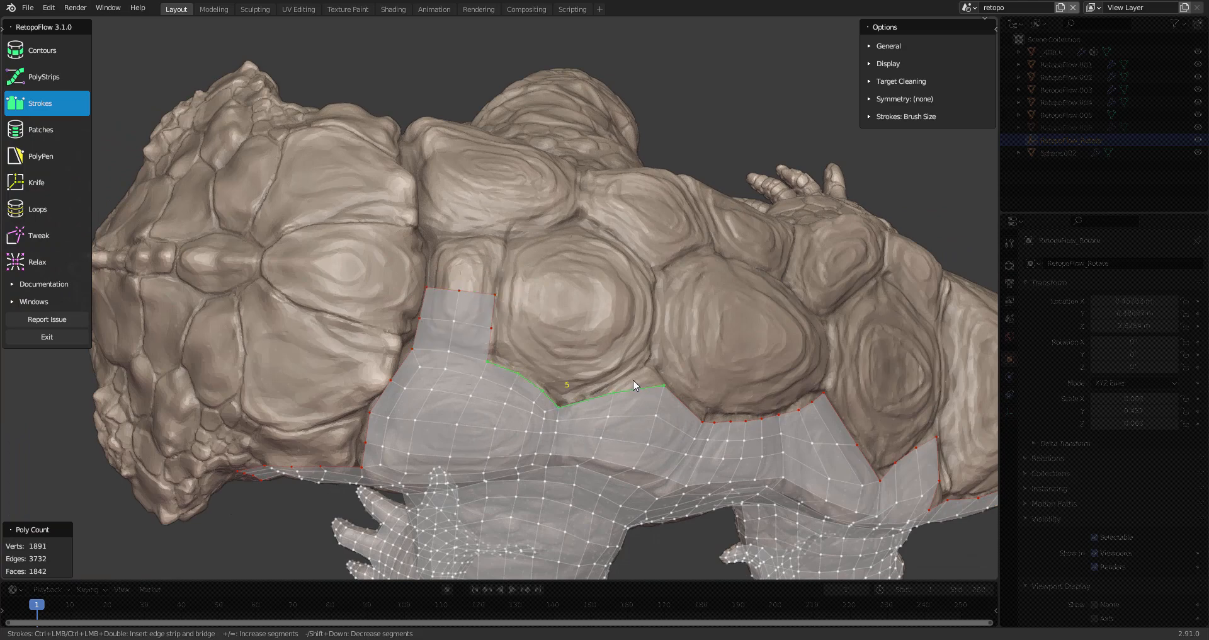
left_click_drag(575, 311, 652, 318, "ctrl")
- Select the six-edge notch under the large mid-back scale and fill it with a Strokes patch up to the upper border
middle_click_drag(648, 386, 573, 363, "shift")
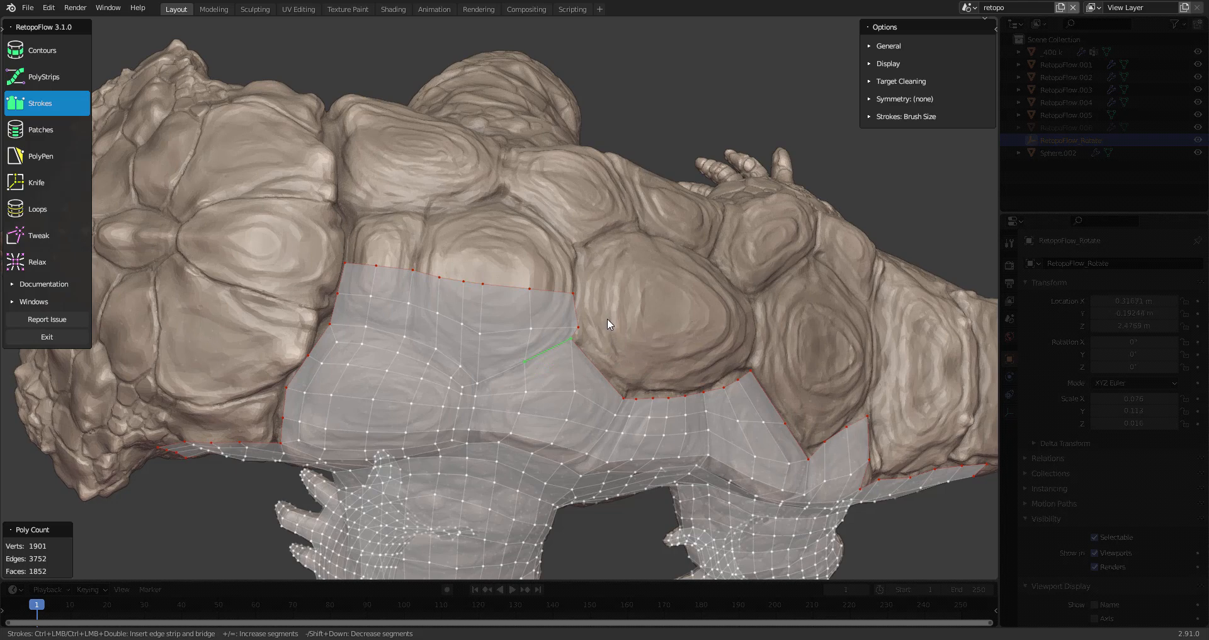
middle_click_drag(651, 364, 496, 328, "shift")
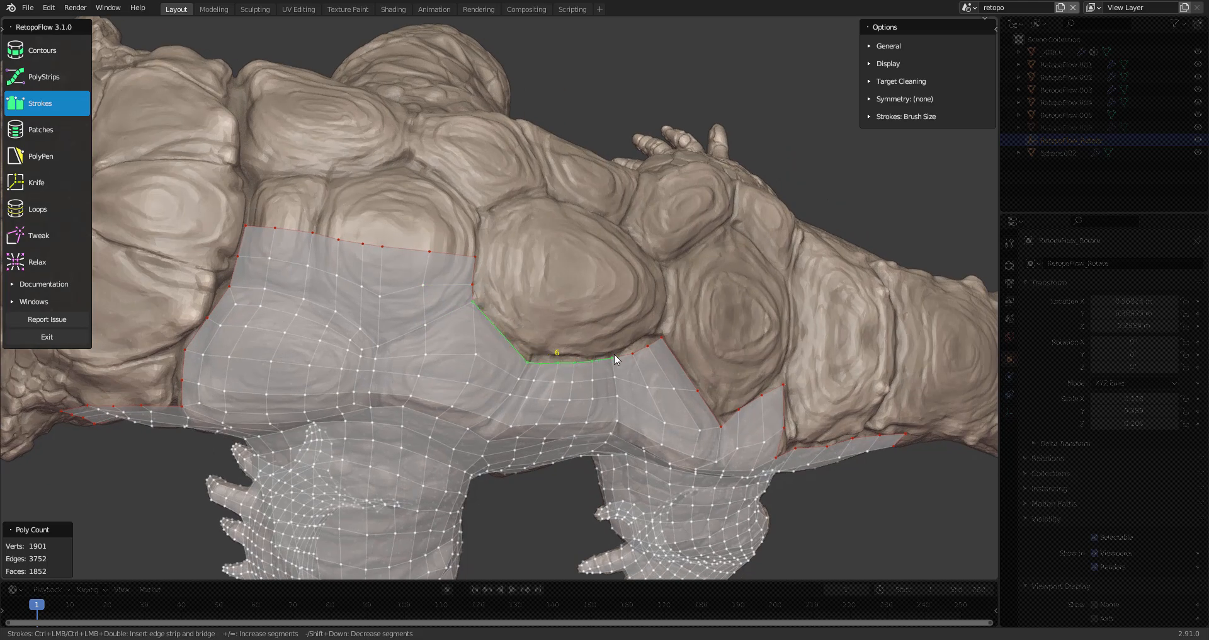
left_click(665, 301, "ctrl")
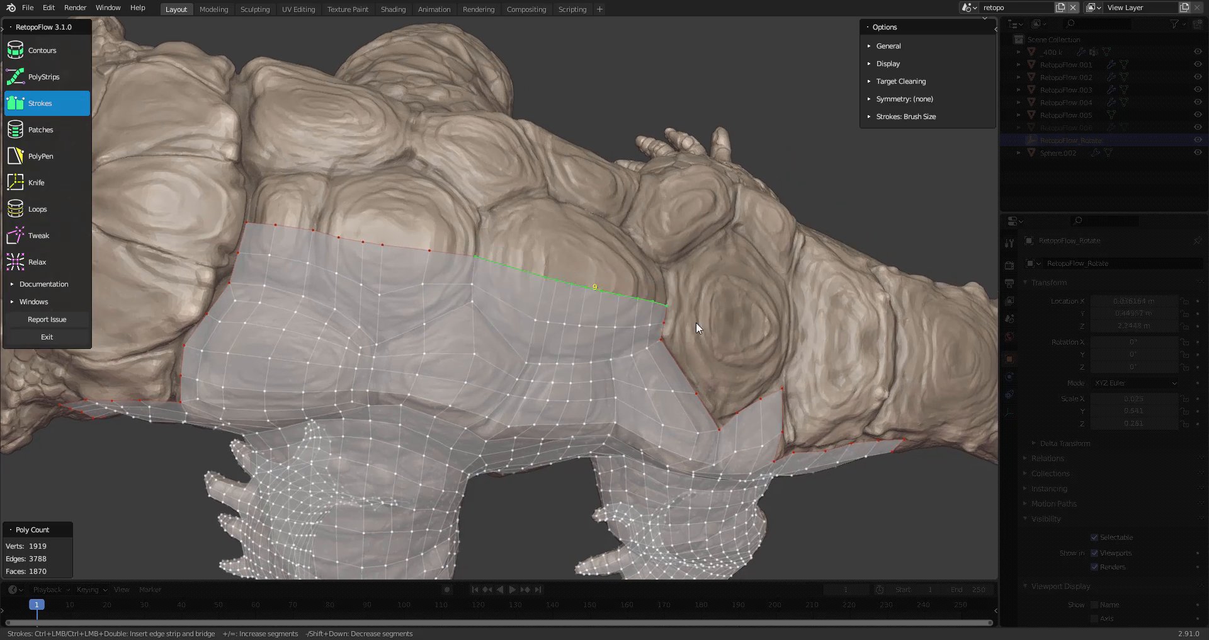
- Fill the five-edge notch above the hind leg with Strokes and extend the mesh border behind it toward the tail
middle_click_drag(686, 313, 567, 296)
scroll(471, 284, "up", 3)
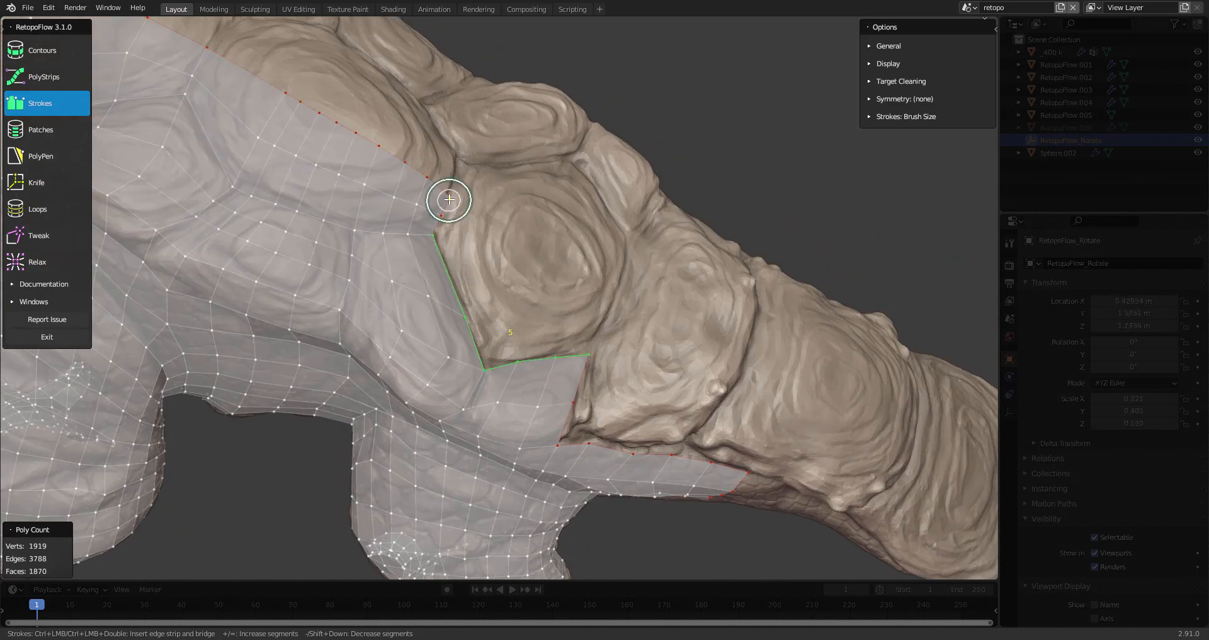
left_click(607, 280, "ctrl")
middle_click_drag(608, 279, 454, 418)
middle_click_drag(546, 343, 474, 249)
left_click_drag(474, 249, 490, 254)
left_click_drag(639, 336, 578, 416, "ctrl")
- Select the edge loop running lengthwise along the upper back with the Loops tool and dissolve it
mouse_move(577, 403)
middle_mouse_down()
mouse_move(520, 318)
mouse_move(532, 371)
mouse_move(460, 349)
mouse_move(490, 376)
mouse_move(512, 350)
mouse_move(575, 405)
mouse_move(428, 368)
mouse_move(540, 390)
mouse_move(466, 390)
middle_mouse_up()
left_click(50, 207)
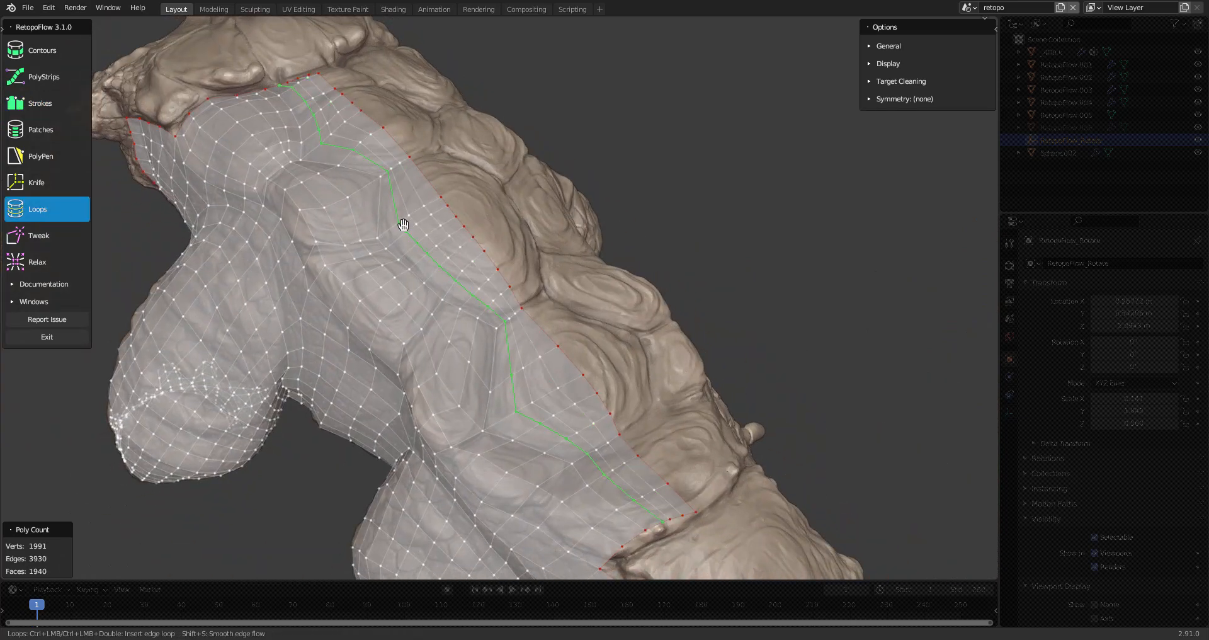
key("x")
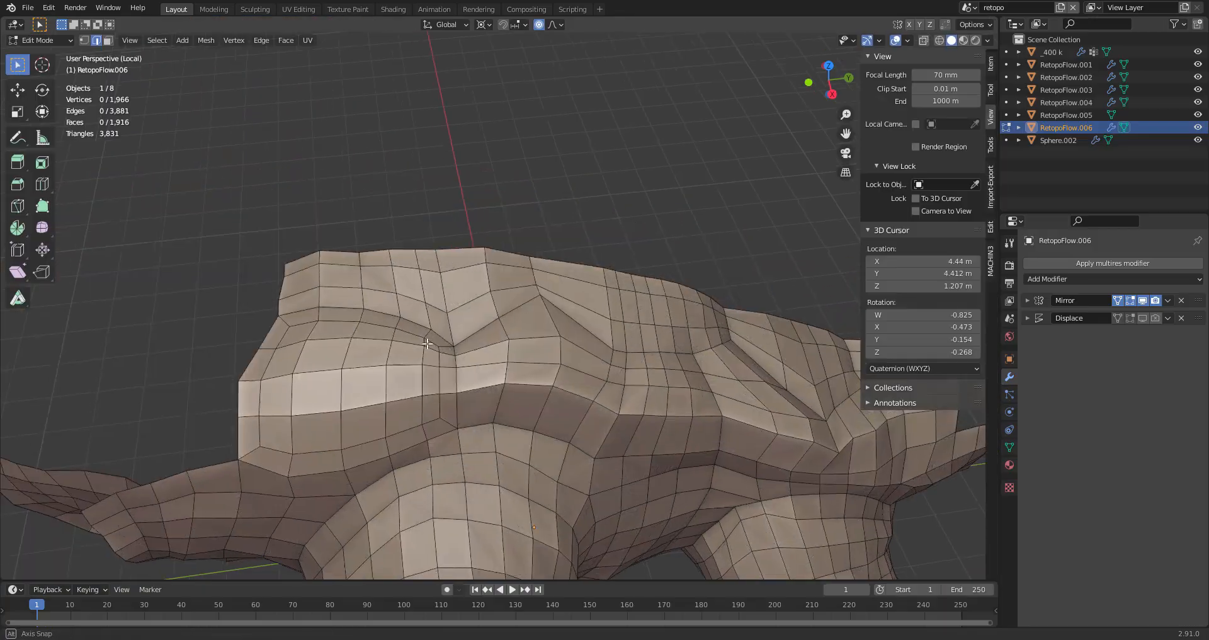
- Select the faces of the scale patch above the foreleg, grow the selection by one ring and inset it
middle_click_drag(438, 342, 434, 332)
key("c")
left_click_drag(517, 320, 505, 357)
right_click(503, 357)
mouse_move(502, 357)
middle_mouse_down()
mouse_move(512, 287)
mouse_move(496, 336)
middle_mouse_up()
key("3")
key("ctrl+KP_Add")
key("i")
left_click(626, 391)
- Select the face patch covering the flank scale behind the foreleg and inset it
mouse_move(627, 391)
middle_mouse_down()
mouse_move(592, 353)
mouse_move(522, 389)
middle_mouse_up()
key("c")
left_click_drag(492, 329, 520, 401)
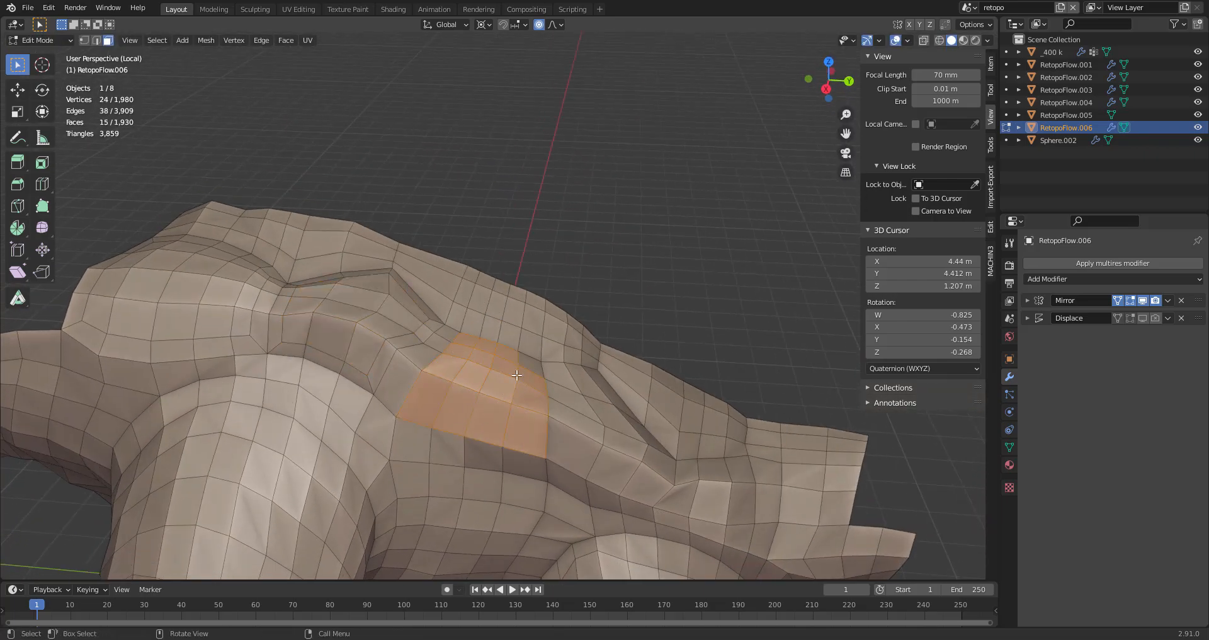
key("i")
left_click(549, 365)
- Select faces on the next scale toward the tail, leave local view and turn on X-ray to show the sculpt
middle_click_drag(549, 365, 507, 334)
key("c")
mouse_move(469, 334)
left_mouse_down()
mouse_move(466, 394)
mouse_move(513, 366)
left_mouse_up()
right_click(513, 365)
mouse_move(513, 365)
middle_mouse_down()
mouse_move(473, 368)
mouse_move(458, 350)
mouse_move(421, 419)
middle_mouse_up()
key("KP_Divide")
key("alt+z")
- Adjust the face selection to the outline of the scale in front of the hind leg and inset it
key("c")
left_click(499, 358)
right_click(514, 365)
key("c")
middle_click(408, 366)
right_click(403, 365)
middle_click_drag(617, 428, 489, 379)
key("i")
left_click(566, 370)
- Clear the selection, select the faces over the scale above the hind leg and inset them
key("a")
key("a")
key("c")
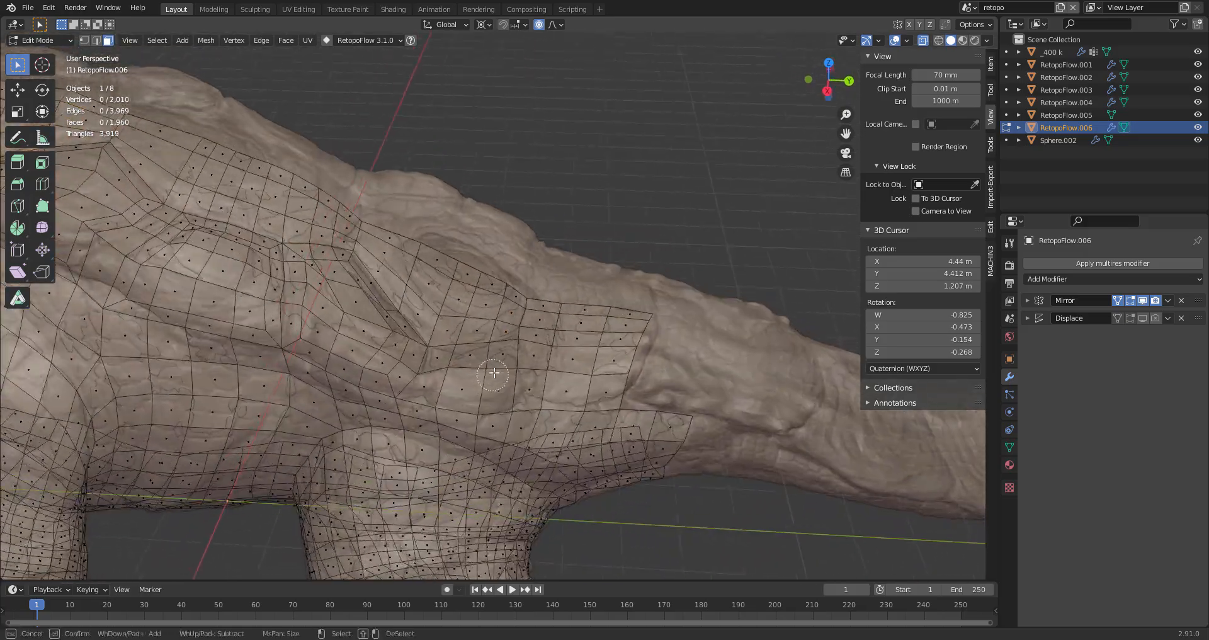
right_click(507, 339)
middle_click_drag(507, 338, 521, 258)
key("i")
left_click(546, 304)
- Select the face patch on the upper rear scale beside the open back border and inset it
key("alt+a")
right_click(404, 288)
scroll(404, 288, "down", 4)
scroll(441, 334, "up", 4)
key("alt+a")
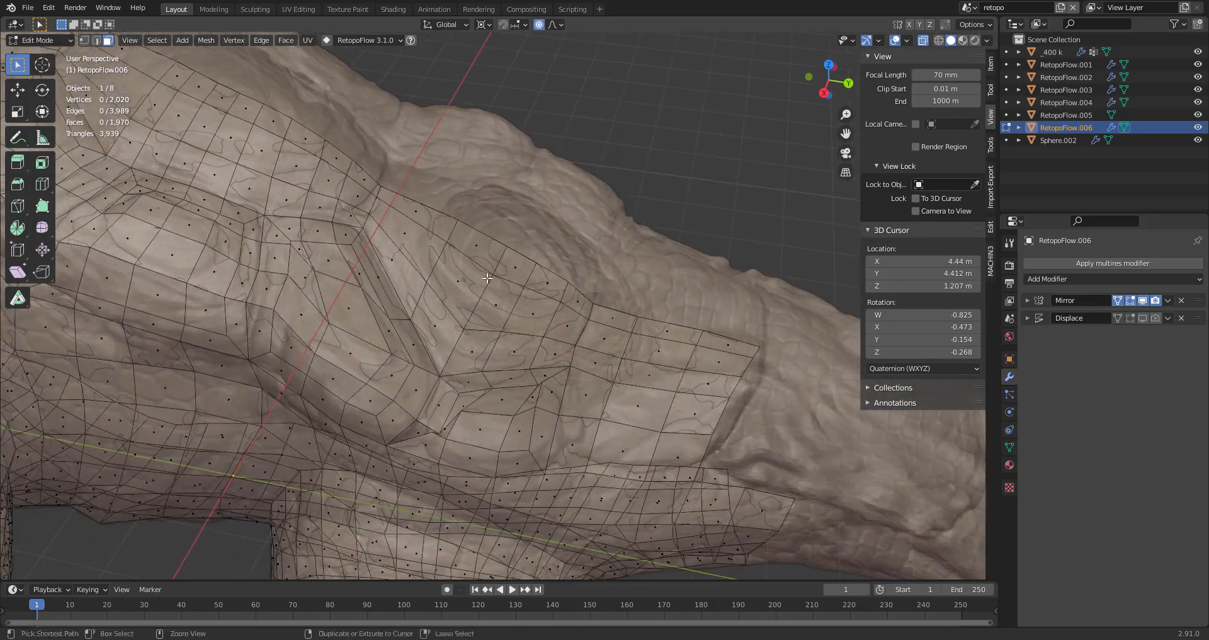
key("i")
left_click(589, 294)
- Select the thin strip of inset faces along the open border of the upper rear scale and delete it
middle_click_drag(589, 295, 500, 258)
left_click(418, 199)
left_click(541, 294, "ctrl")
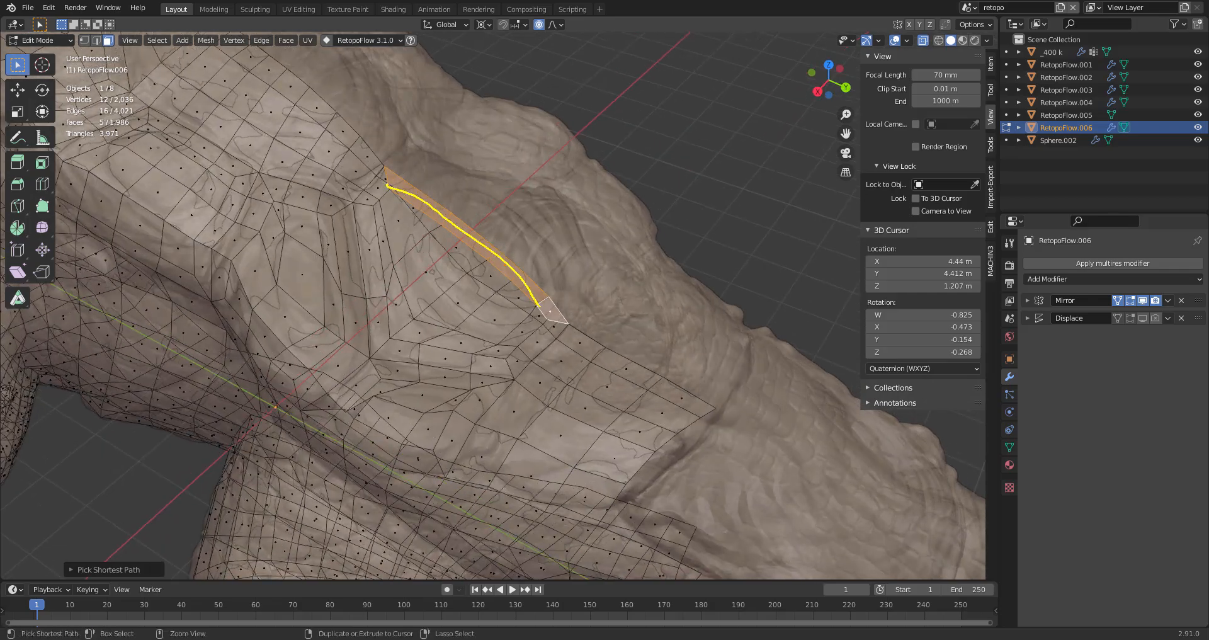
key("x")
left_click(564, 297)
- Select a path of faces near the upper back border and move it
mouse_move(554, 297)
middle_mouse_down()
mouse_move(484, 271)
mouse_move(434, 277)
mouse_move(608, 403)
middle_mouse_up()
left_click(417, 170)
left_click(469, 292, "ctrl")
key("g")
left_click(462, 289)
- Clear the selection, select the faces of the scale along the upper mid-back border and inset them
key("alt+a")
key("c")
left_click_drag(384, 243, 412, 270)
key("Escape")
middle_click_drag(413, 271, 422, 283)
key("c")
left_click_drag(412, 313, 570, 338)
left_click_drag(461, 330, 500, 299)
key("Escape")
mouse_move(501, 299)
middle_mouse_down()
mouse_move(526, 293)
mouse_move(474, 279)
mouse_move(513, 277)
middle_mouse_up()
key("i")
left_click(560, 280)
- Move the inset faces of the upper mid-back scale
scroll(491, 252, "up", 2)
key("alt+a")
key("c")
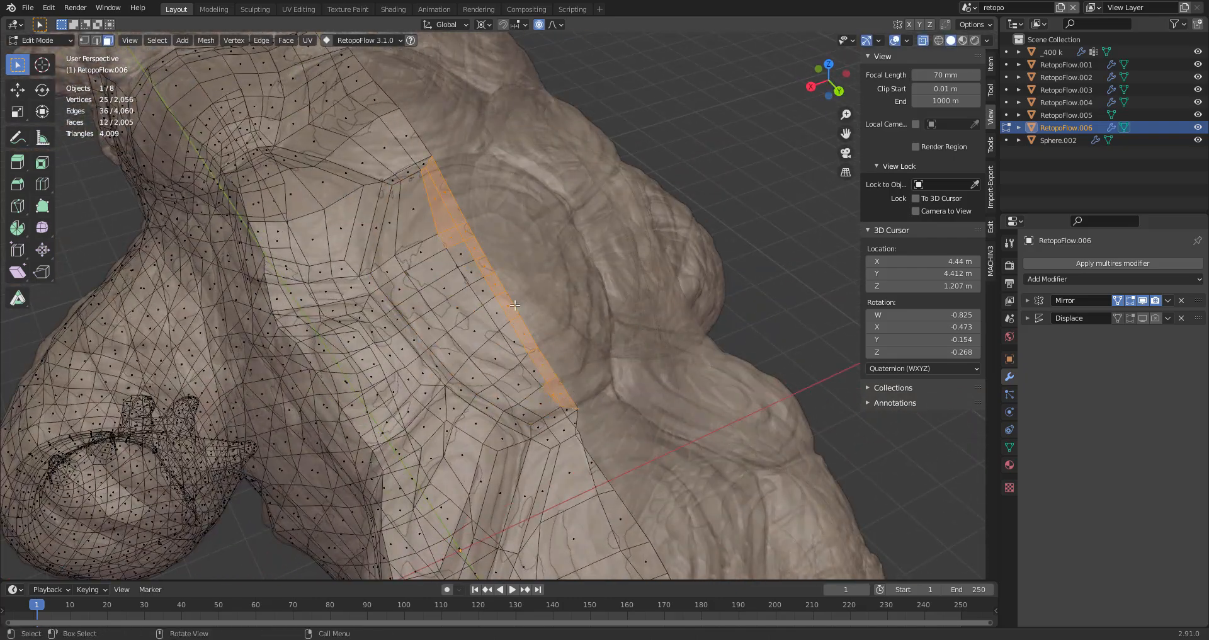
key("Escape")
key("g")
right_click(473, 231)
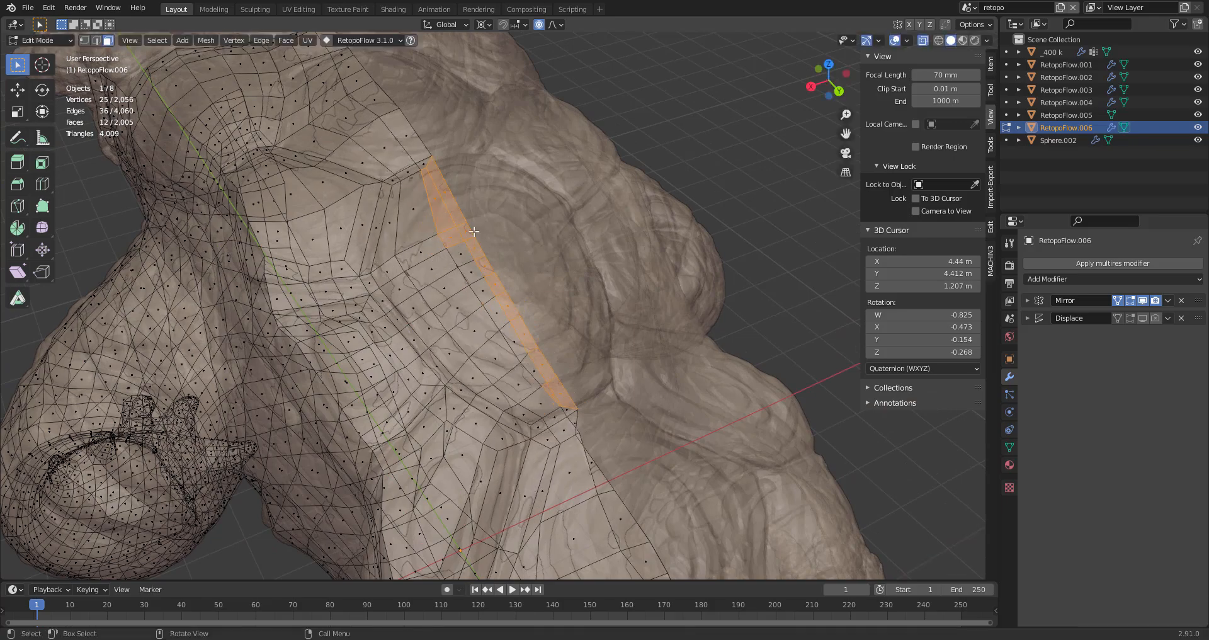
key("g")
left_click(543, 255)
- Select the face patch on the neighbouring scale at the upper back border, inset it and reposition the inset faces
mouse_move(543, 256)
middle_mouse_down()
mouse_move(422, 344)
mouse_move(381, 308)
middle_mouse_up()
key("alt+a")
key("c")
mouse_move(373, 275)
left_mouse_down()
mouse_move(503, 304)
mouse_move(368, 275)
mouse_move(343, 322)
left_mouse_up()
key("Escape")
mouse_move(528, 267)
middle_mouse_down()
mouse_move(542, 304)
mouse_move(617, 325)
middle_mouse_up()
key("i")
left_click(531, 307)
key("g")
left_click(592, 321)
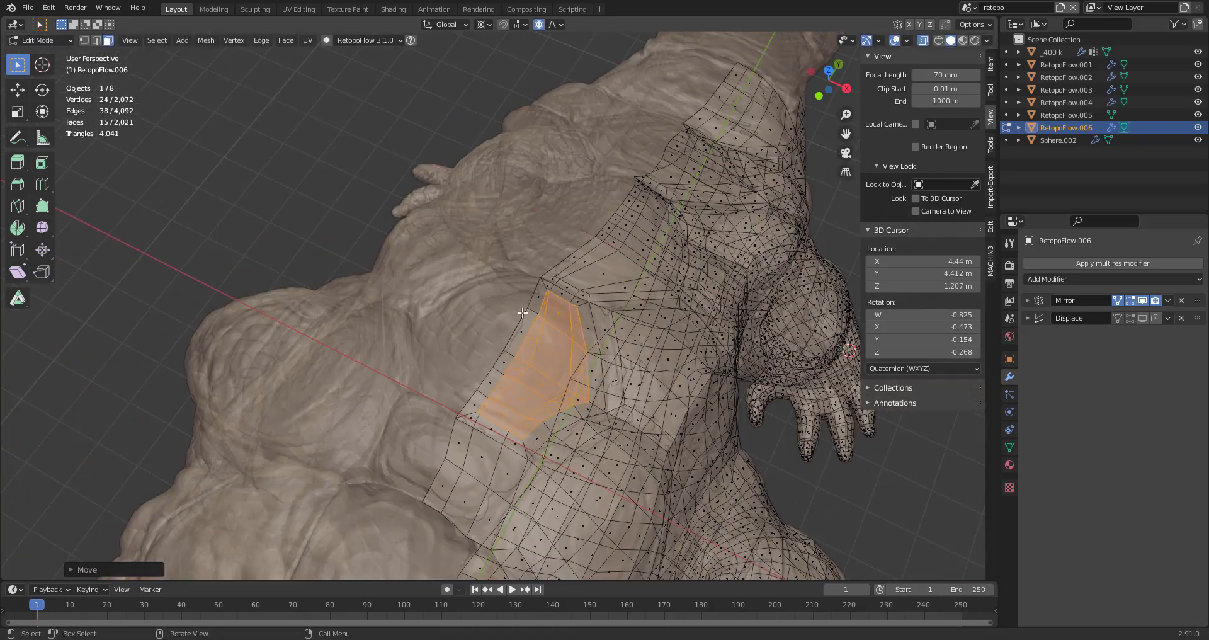
- Select only the narrow inset strip on the open border side of the newly inset scale and delete it
key("alt+a")
left_click(494, 386)
left_click(540, 292, "ctrl")
middle_click_drag(540, 292, 566, 265)
key("c")
left_click_drag(535, 283, 532, 334)
middle_click_drag(532, 333, 513, 359)
key("c")
left_click_drag(535, 294, 494, 403)
key("Escape")
key("x")
left_click(431, 316)
mouse_move(497, 315)
middle_mouse_down()
mouse_move(469, 270)
mouse_move(485, 301)
middle_mouse_up()
key("Tab")
key("ctrl+Tab")
key("f")
left_click(362, 352)
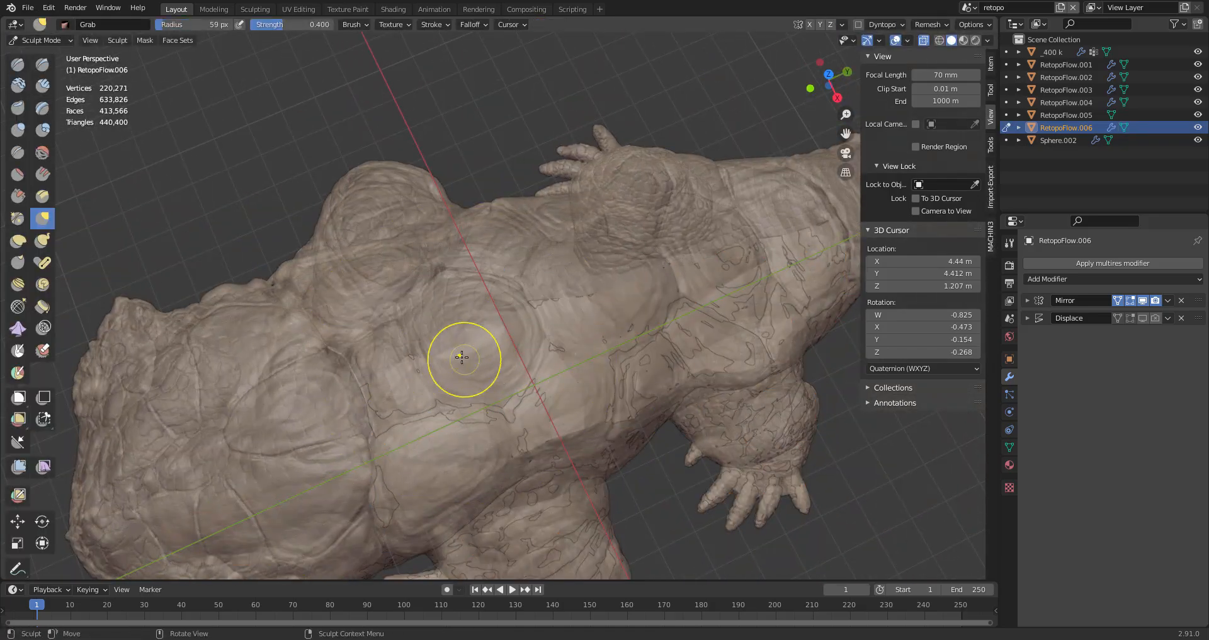
key("Tab")
- Start RetopoFlow on the mesh, switch to the Relax tool and adjust its brush size
key("q")
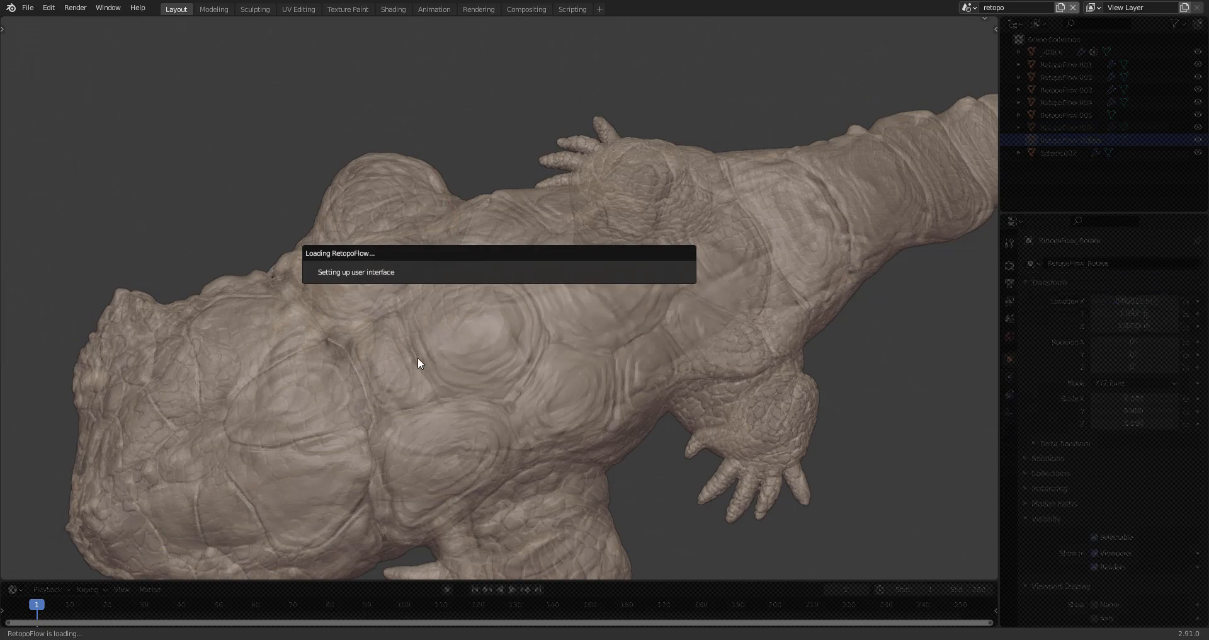
mouse_move(569, 383)
middle_mouse_down()
mouse_move(508, 339)
mouse_move(525, 328)
middle_mouse_up()
key("8")
key("9")
key("7")
key("9")
key("7")
key("9")
key("f")
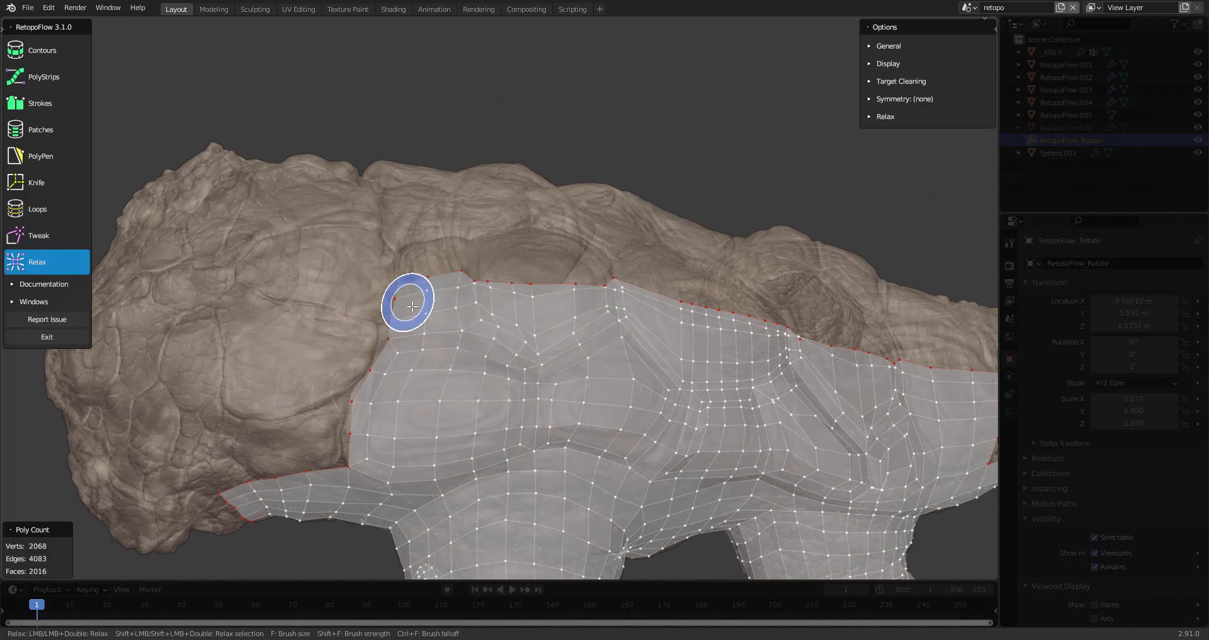
- Inspect the inset scales over the whole back outside RetopoFlow, clear the selection and restart RetopoFlow with Relax
mouse_move(574, 335)
middle_mouse_down()
mouse_move(567, 328)
mouse_move(575, 334)
middle_mouse_up()
mouse_move(682, 377)
middle_mouse_down()
mouse_move(642, 342)
mouse_move(464, 349)
mouse_move(316, 324)
middle_mouse_up()
mouse_move(417, 290)
middle_mouse_down()
mouse_move(478, 326)
mouse_move(432, 302)
mouse_move(334, 321)
mouse_move(442, 305)
mouse_move(412, 302)
middle_mouse_up()
scroll(425, 311, "down", 2)
key("Tab")
scroll(426, 311, "down", 5)
key("a")
key("alt+a")
key("Tab")
middle_click_drag(315, 296, 340, 321)
key("Tab")
middle_click_drag(434, 220, 418, 245)
left_click(326, 41)
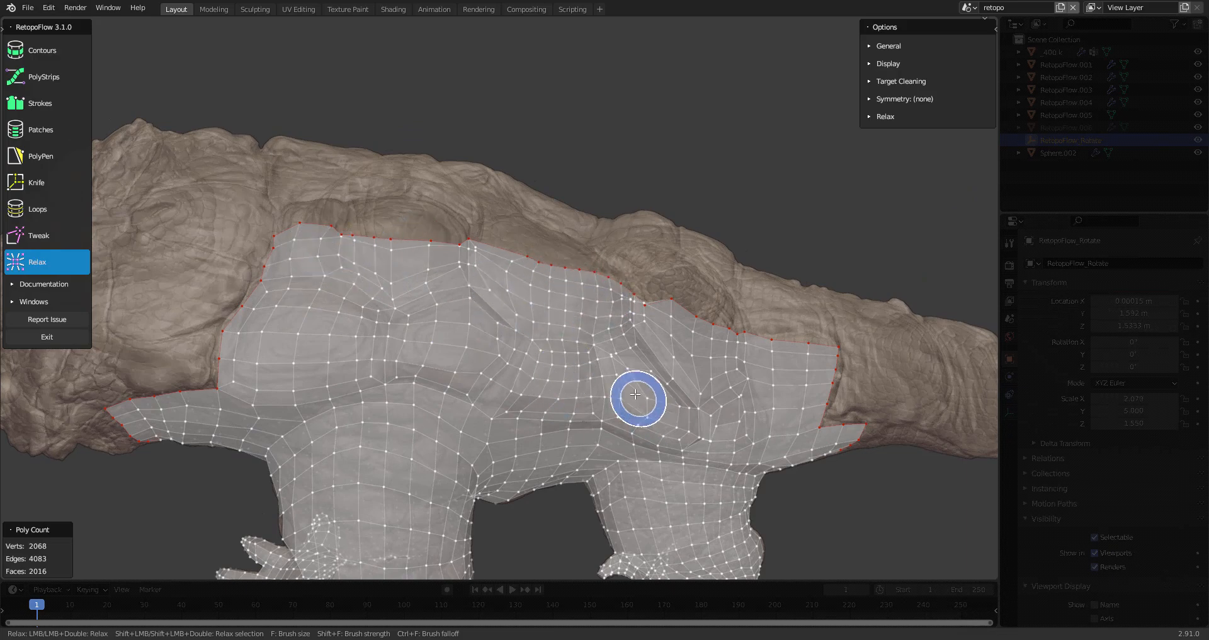
- Exit RetopoFlow to Object Mode and save the blend file
middle_click_drag(670, 424, 686, 331)
middle_click_drag(732, 440, 502, 382, "shift")
key("Tab")
key("Tab")
scroll(510, 376, "down", 2)
key("ctrl+s")
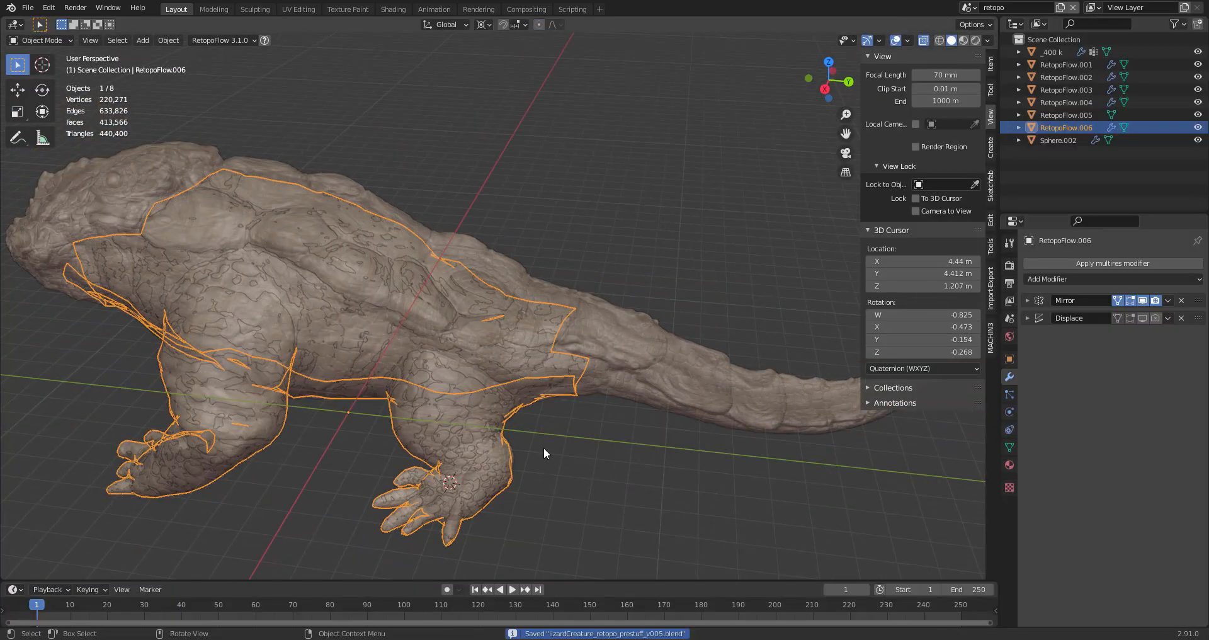